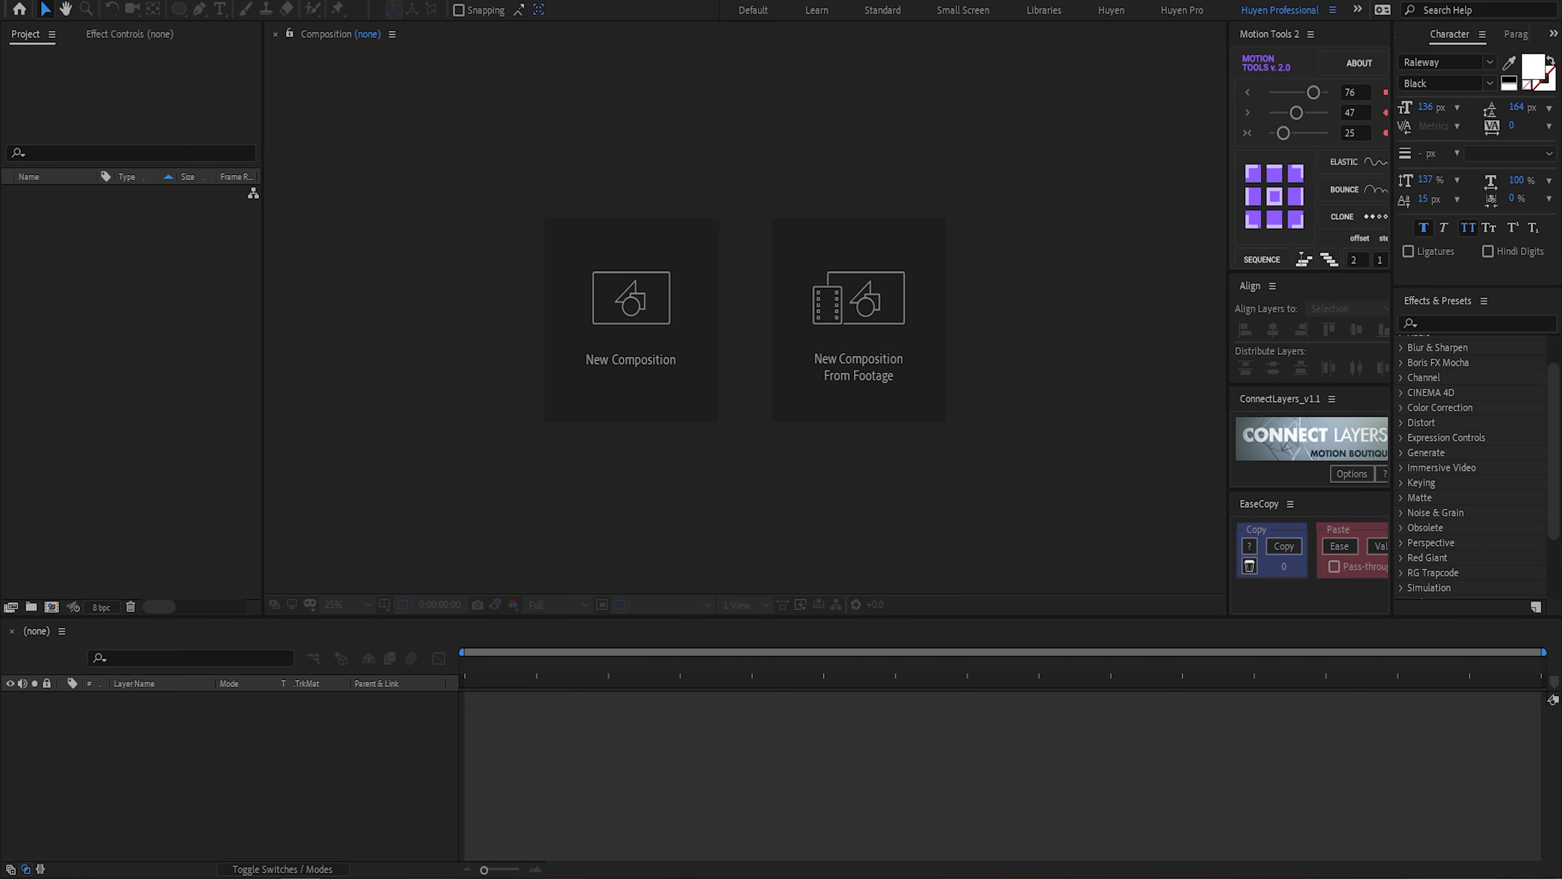
Step: Make a new HDTV 1080 24 composition called 'Text Motion Background' with a 0:00:10:00 duration
{"action": "left_click", "coordinate": [631, 316]}
{"action": "type", "text": "Text Motion Background"}
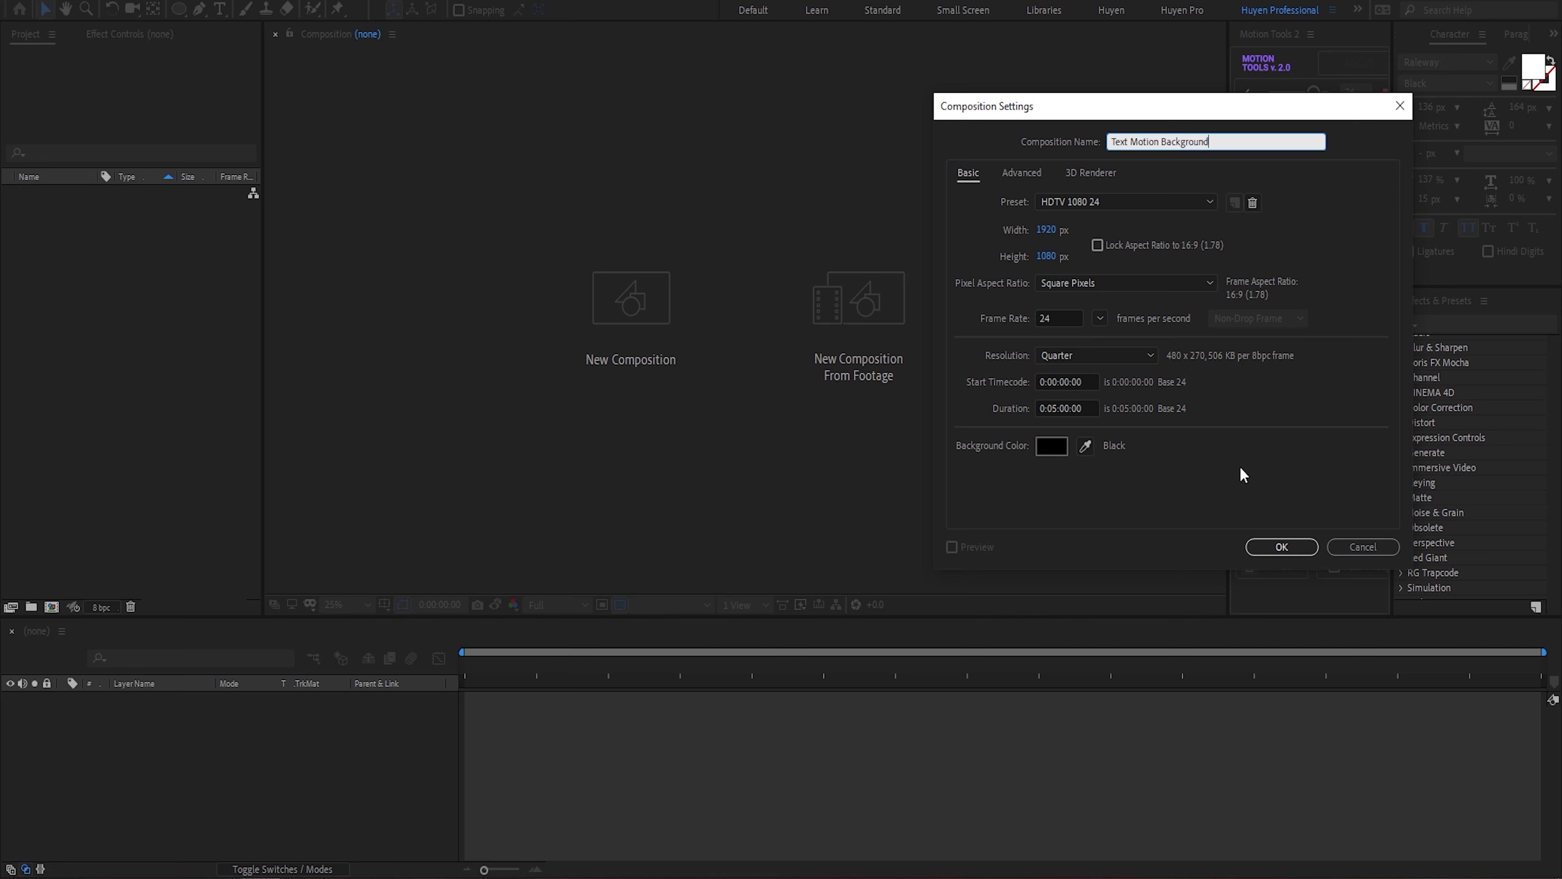
{"action": "left_click", "coordinate": [1058, 408]}
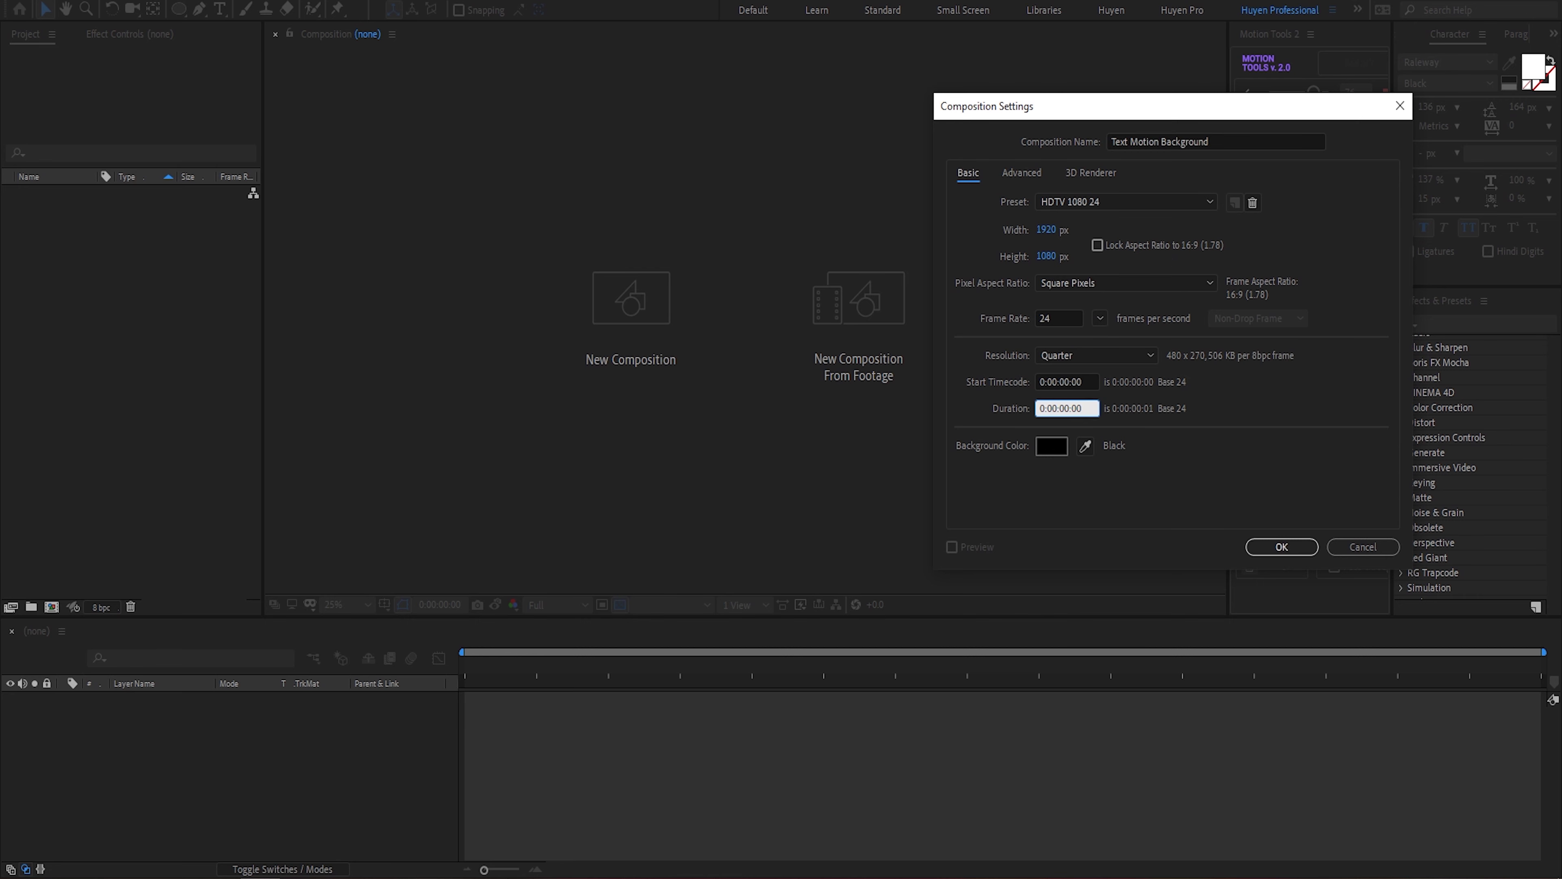
{"action": "left_click", "coordinate": [1281, 545]}
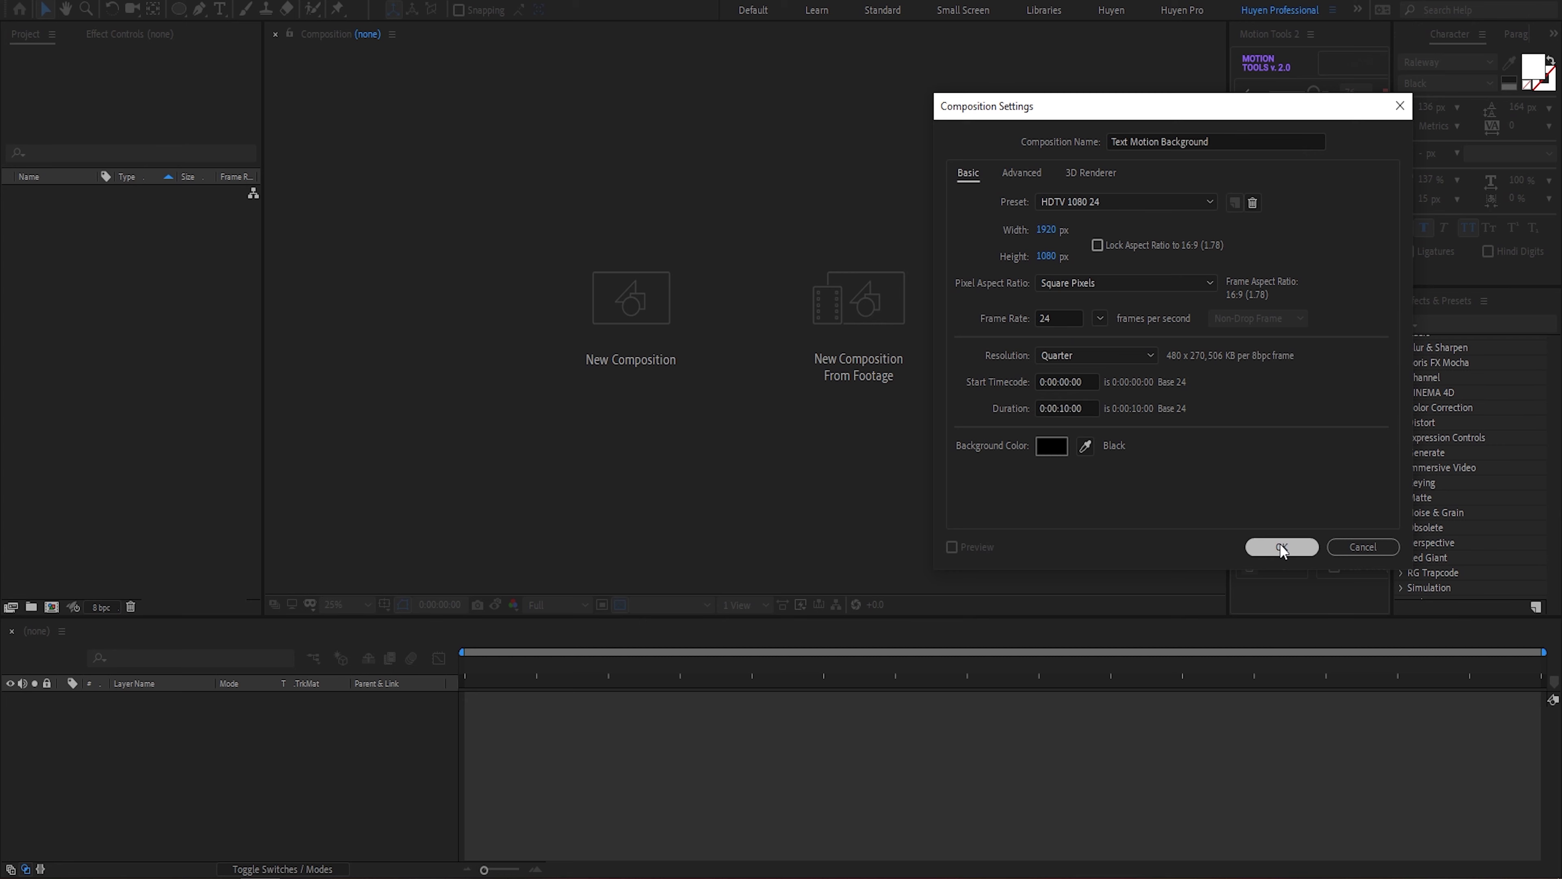
Step: Add a white solid layer named 'BG' to the composition
{"action": "right_click", "coordinate": [353, 725]}
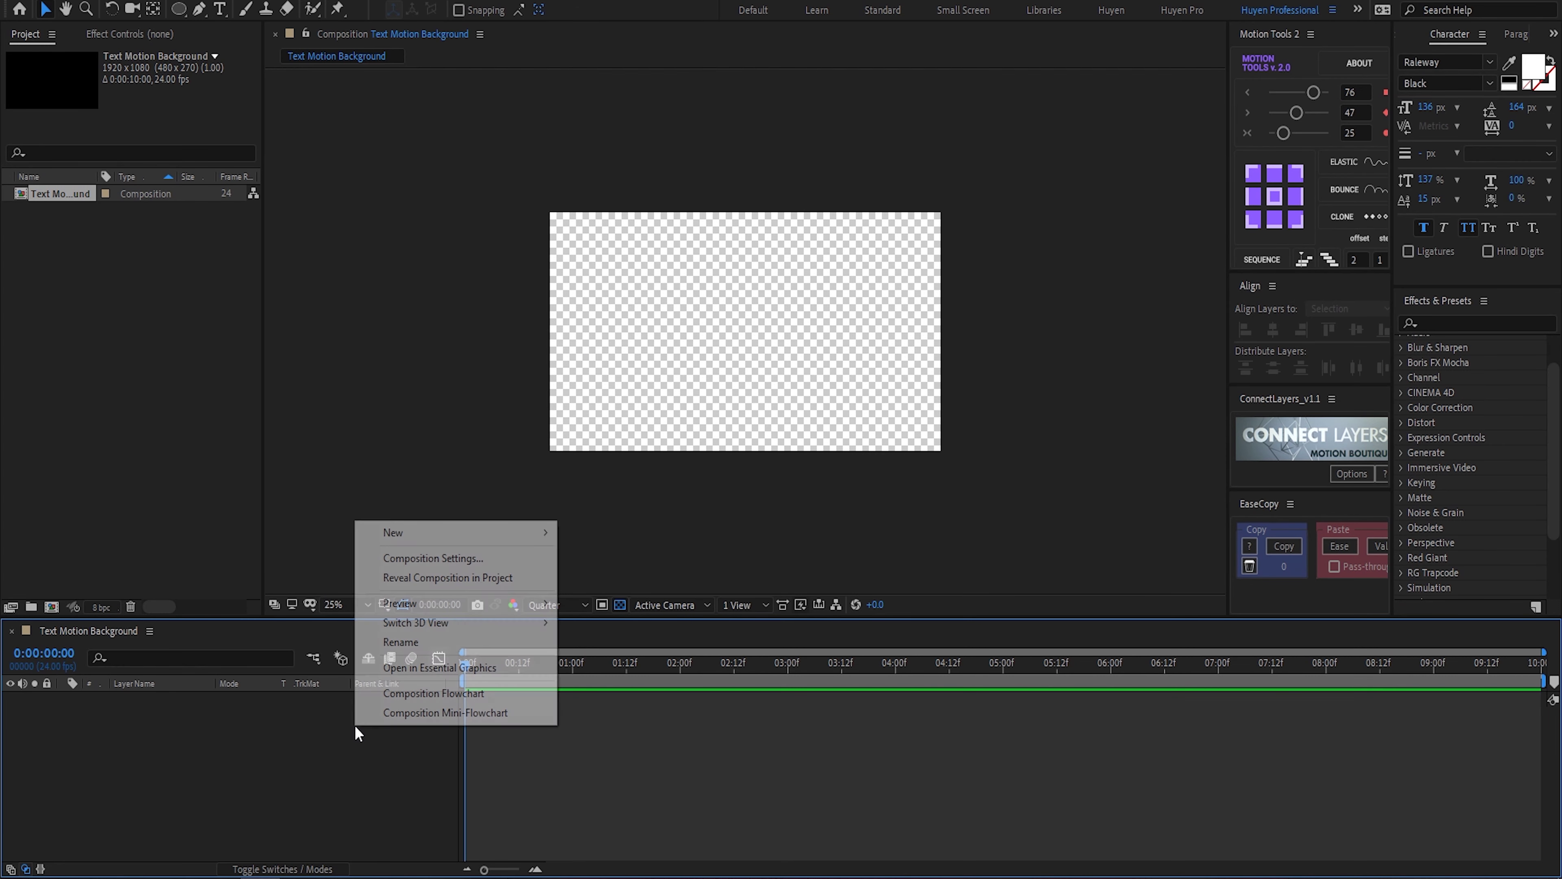
{"action": "mouse_move", "coordinate": [406, 533]}
{"action": "left_click", "coordinate": [652, 583]}
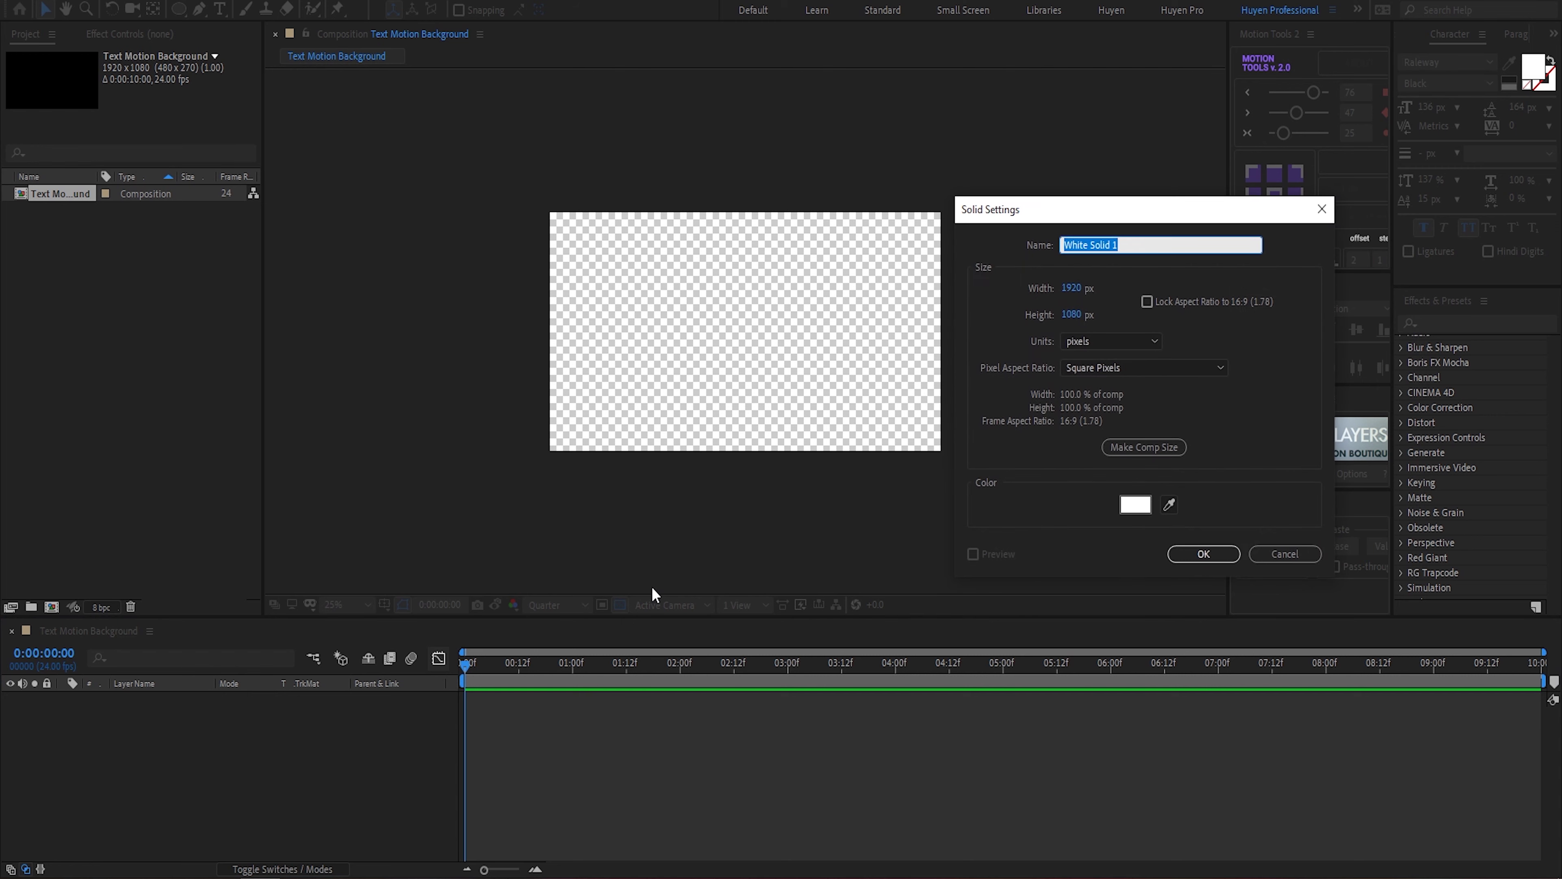
{"action": "type", "text": "BG"}
{"action": "left_click", "coordinate": [1211, 555]}
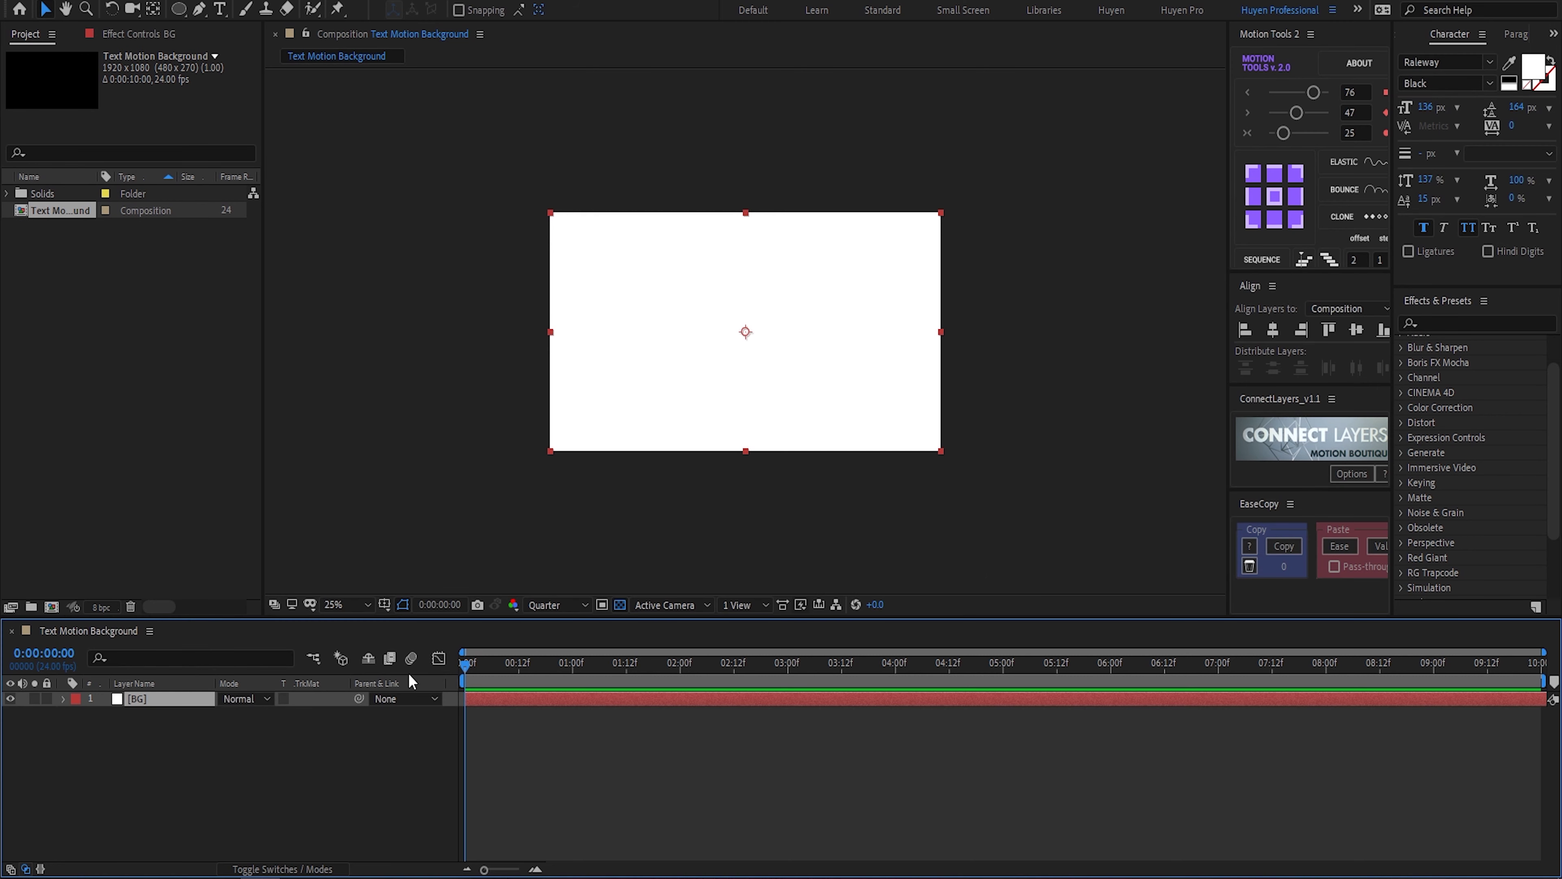
{"action": "left_click", "coordinate": [356, 753]}
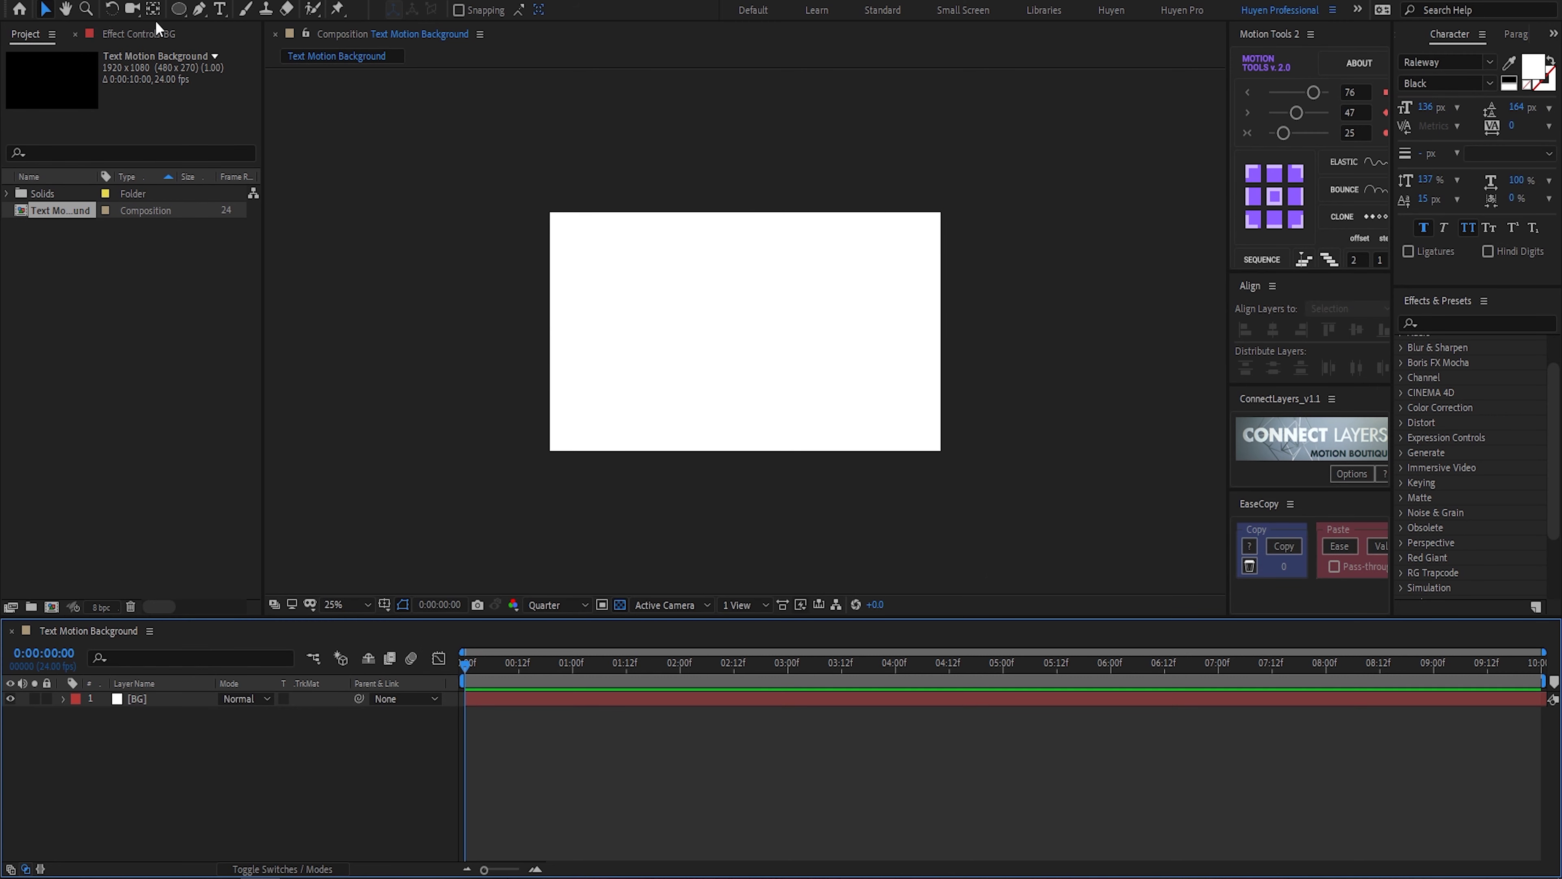
Step: Draw an ellipse shape in the centre of the frame
{"action": "left_click", "coordinate": [178, 8]}
{"action": "left_click", "coordinate": [256, 51]}
{"action": "left_click_drag", "start_coordinate": [683, 269], "coordinate": [775, 398]}
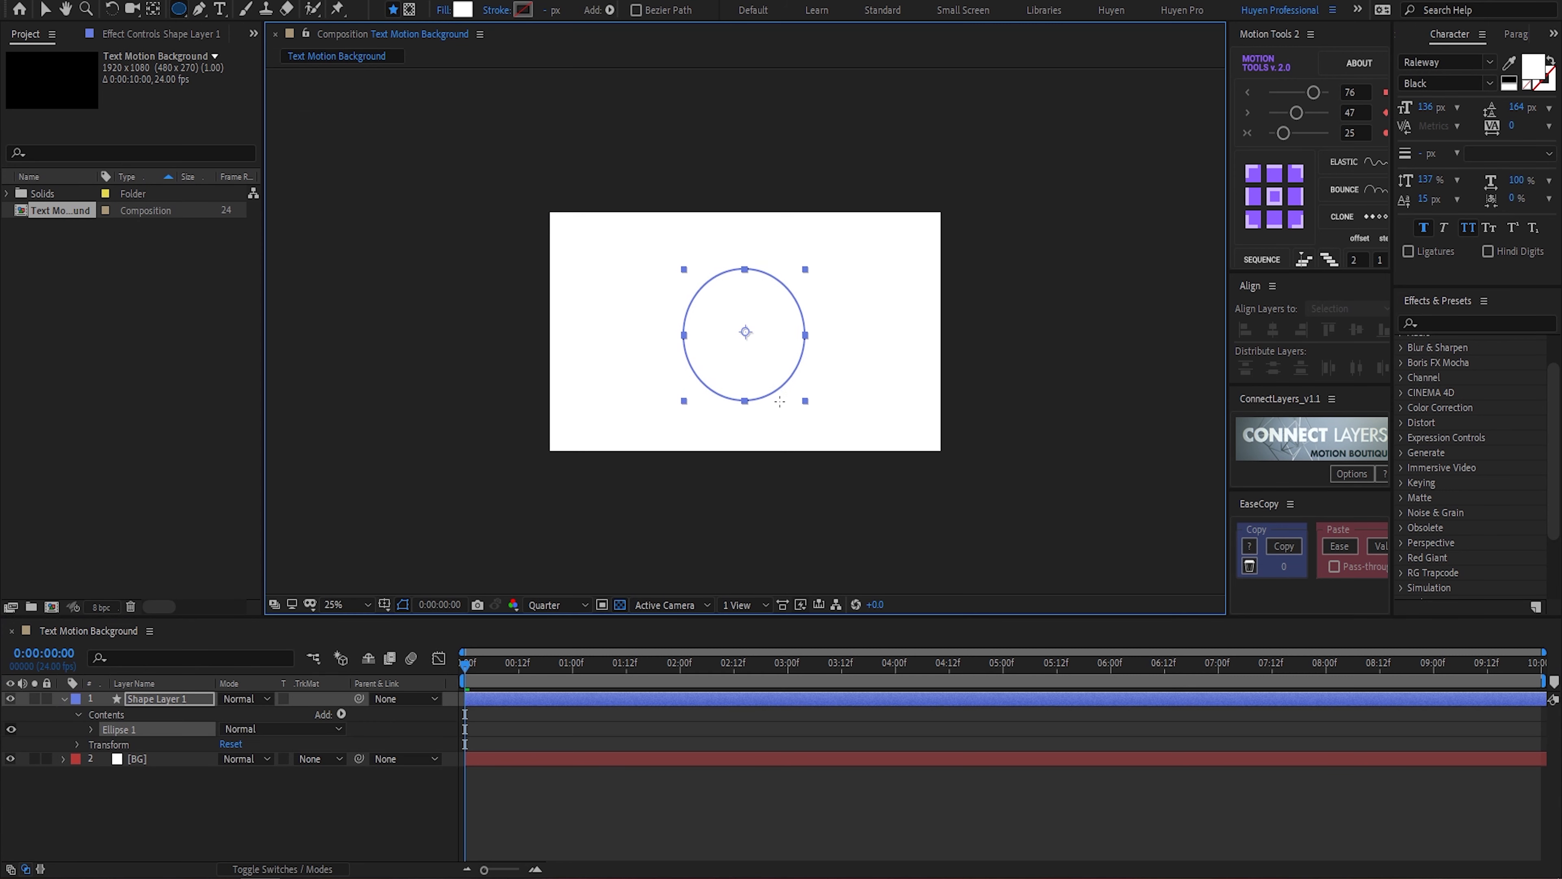
{"action": "left_click_drag", "start_coordinate": [775, 398], "coordinate": [782, 406]}
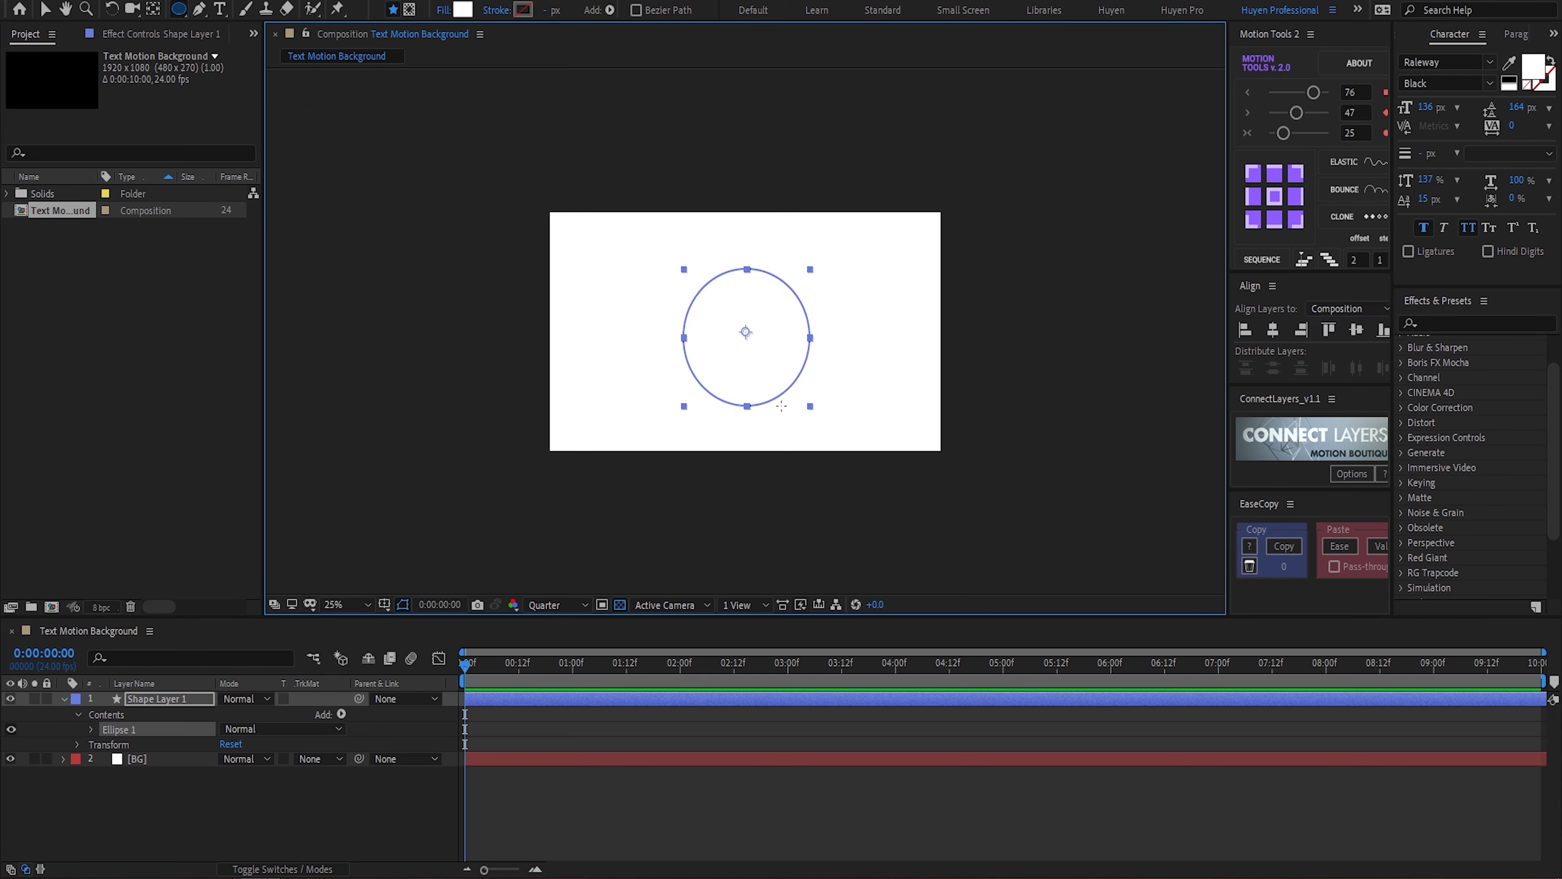
Step: Rename the ellipse shape layer to 'Circle'
{"action": "left_click", "coordinate": [63, 698]}
{"action": "left_click", "coordinate": [166, 698]}
{"action": "key", "text": "Return"}
{"action": "type", "text": "Circle"}
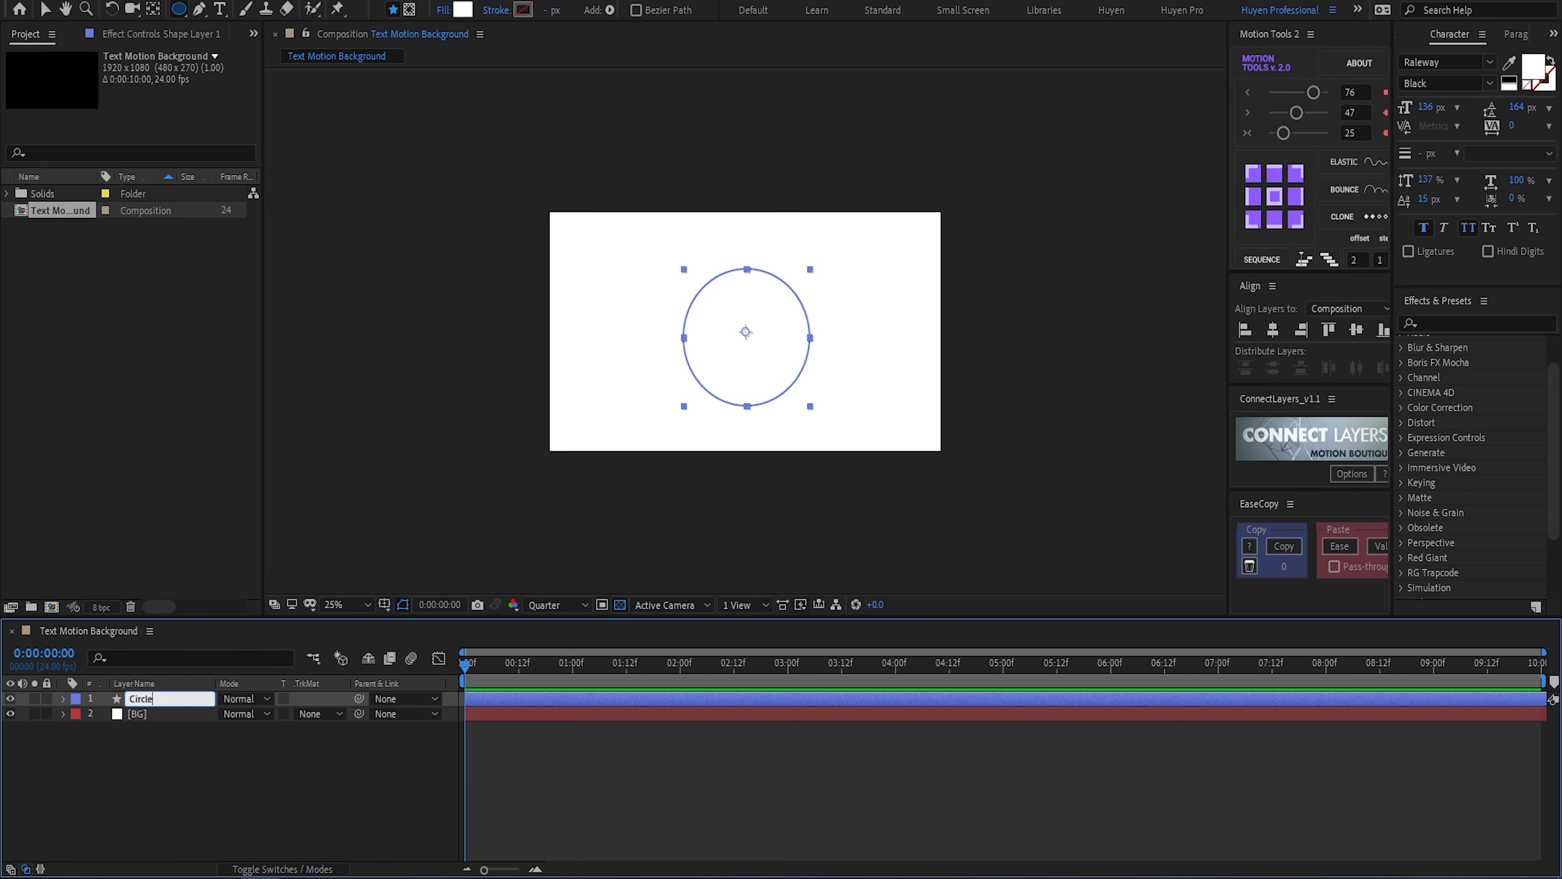
{"action": "key", "text": "Return"}
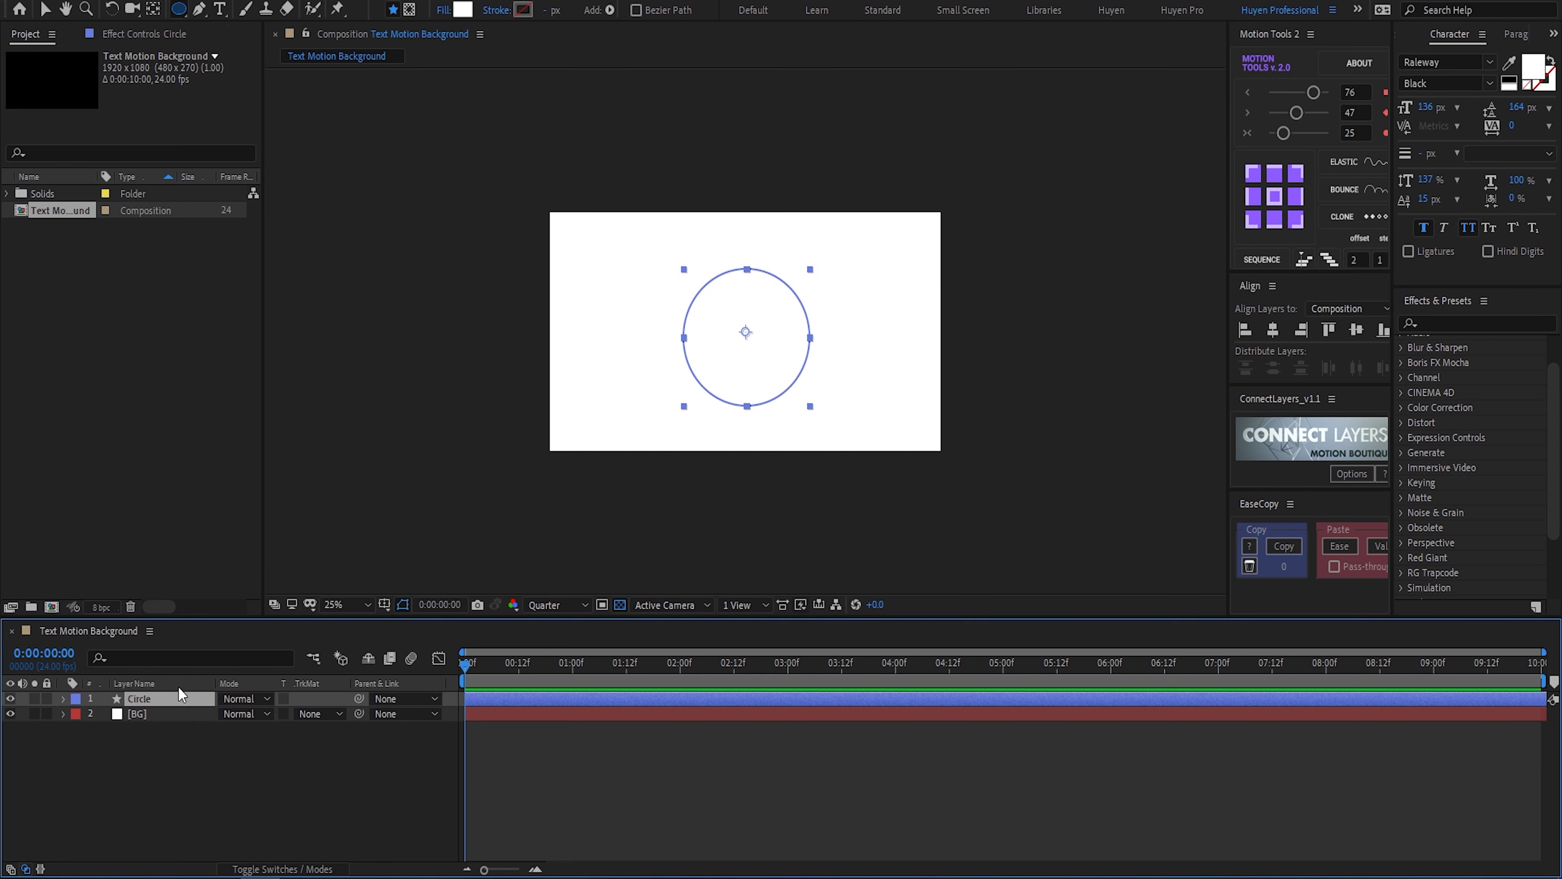
Step: Apply the Gradient Ramp effect to the Circle layer from Effects & Presets
{"action": "left_click", "coordinate": [1442, 323]}
{"action": "type", "text": "gradien"}
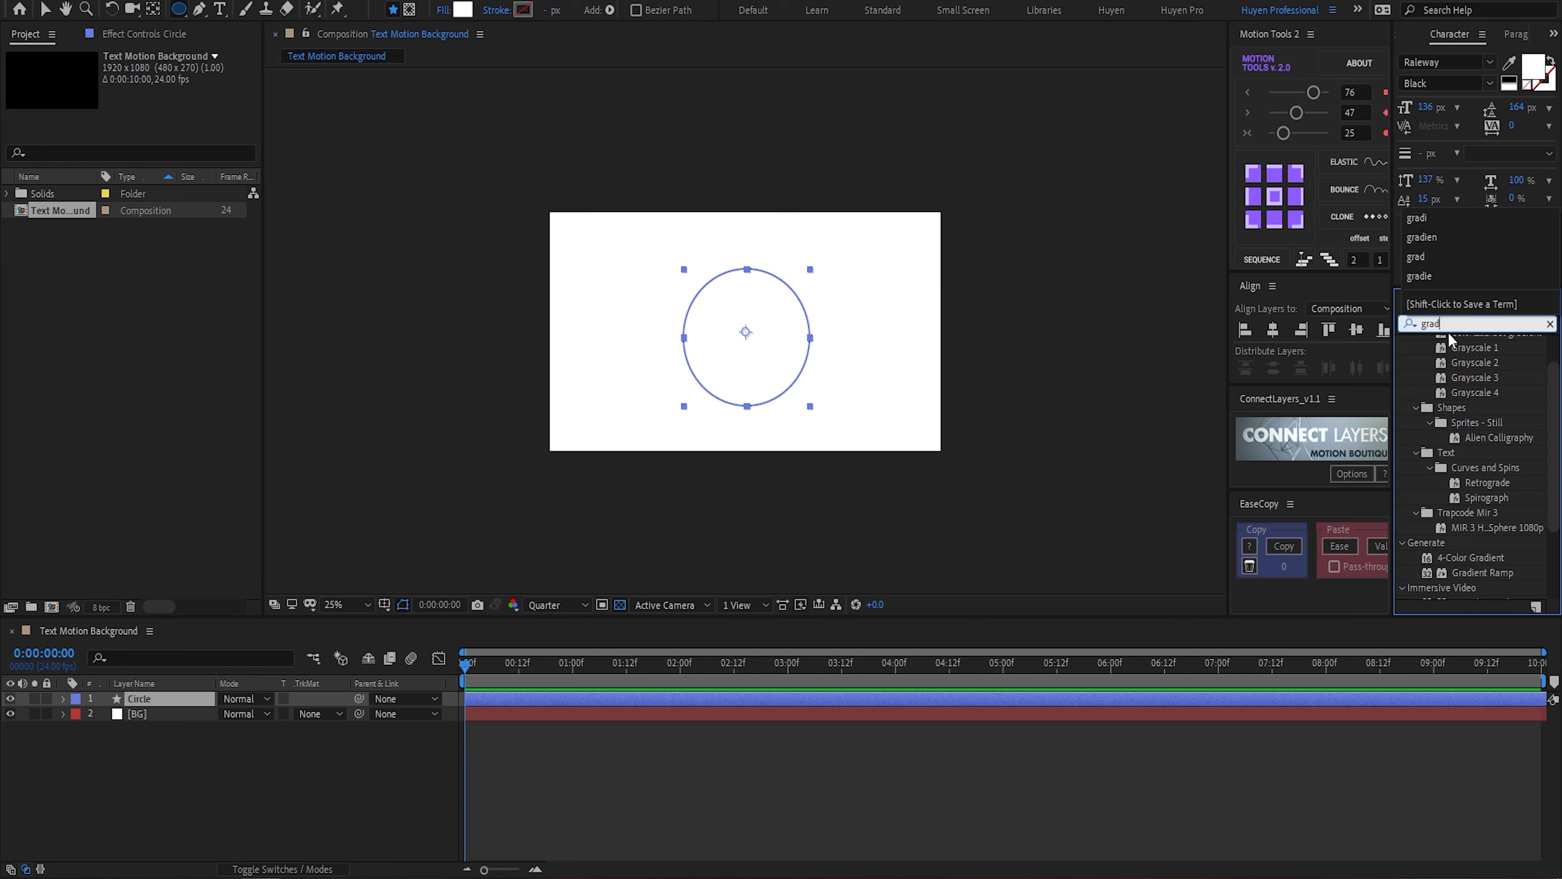
{"action": "left_click", "coordinate": [1469, 418]}
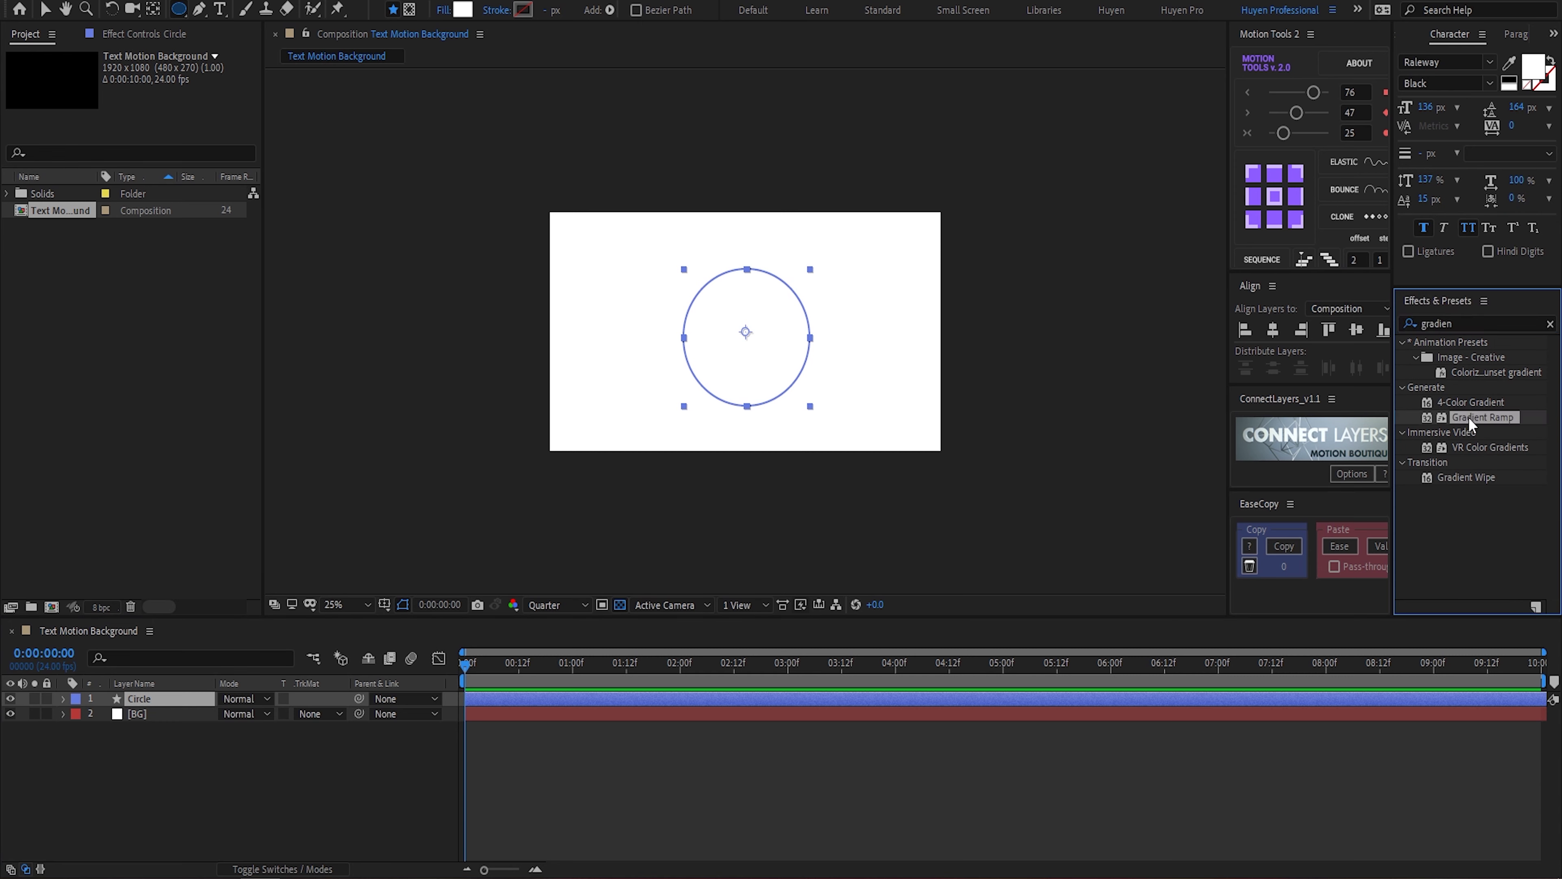
{"action": "double_click", "coordinate": [1477, 418]}
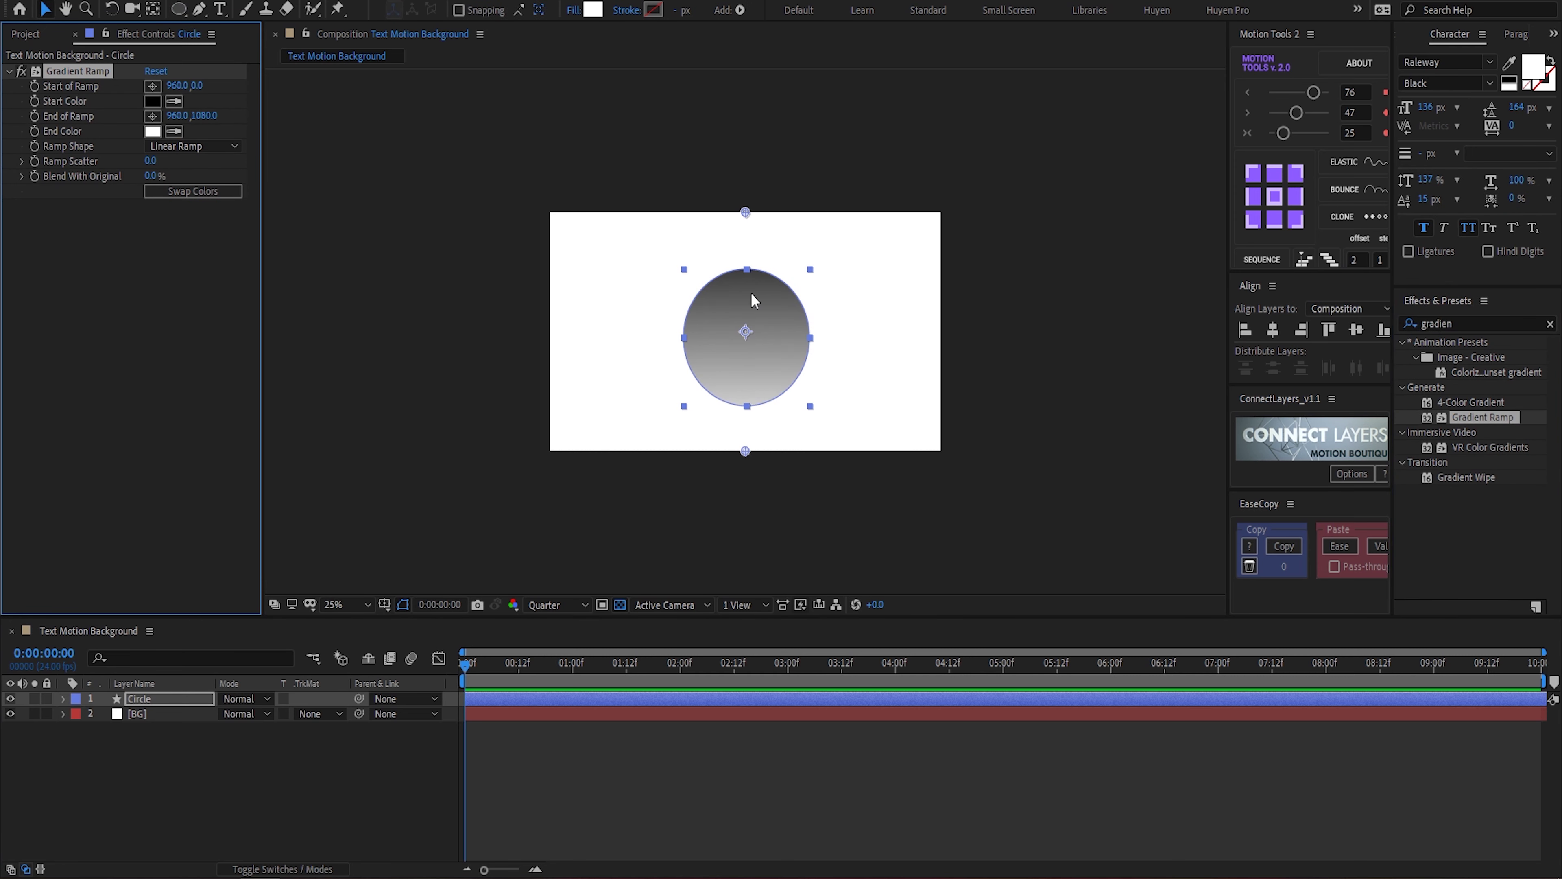
Step: Run the ramp from the circle's top to its bottom, with a red end colour
{"action": "left_click_drag", "start_coordinate": [745, 212], "coordinate": [746, 265]}
{"action": "left_click_drag", "start_coordinate": [744, 451], "coordinate": [748, 408]}
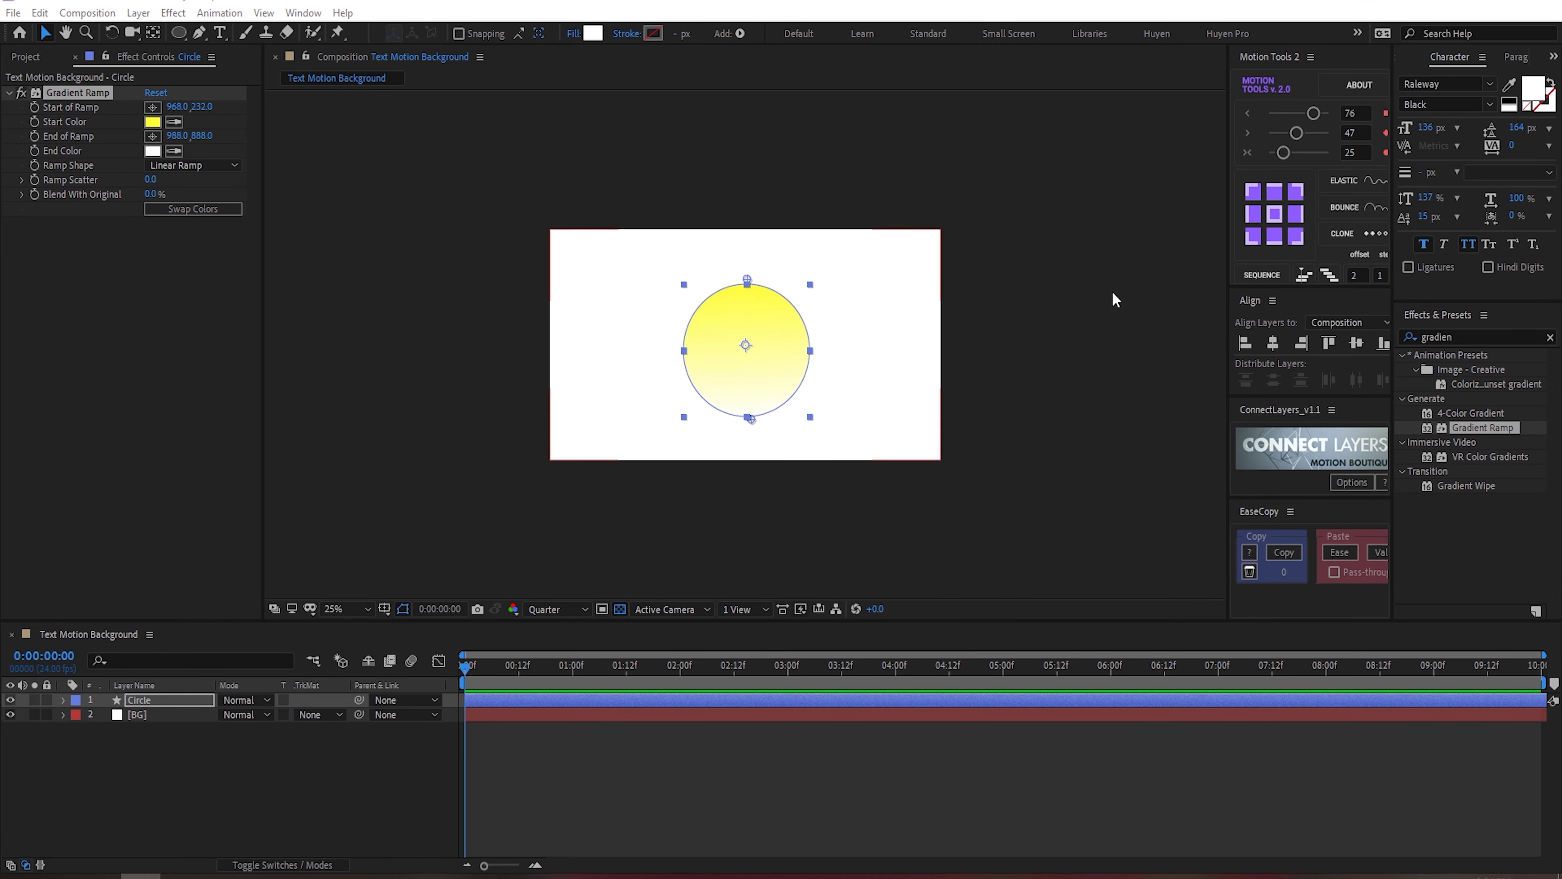
{"action": "left_click", "coordinate": [153, 150]}
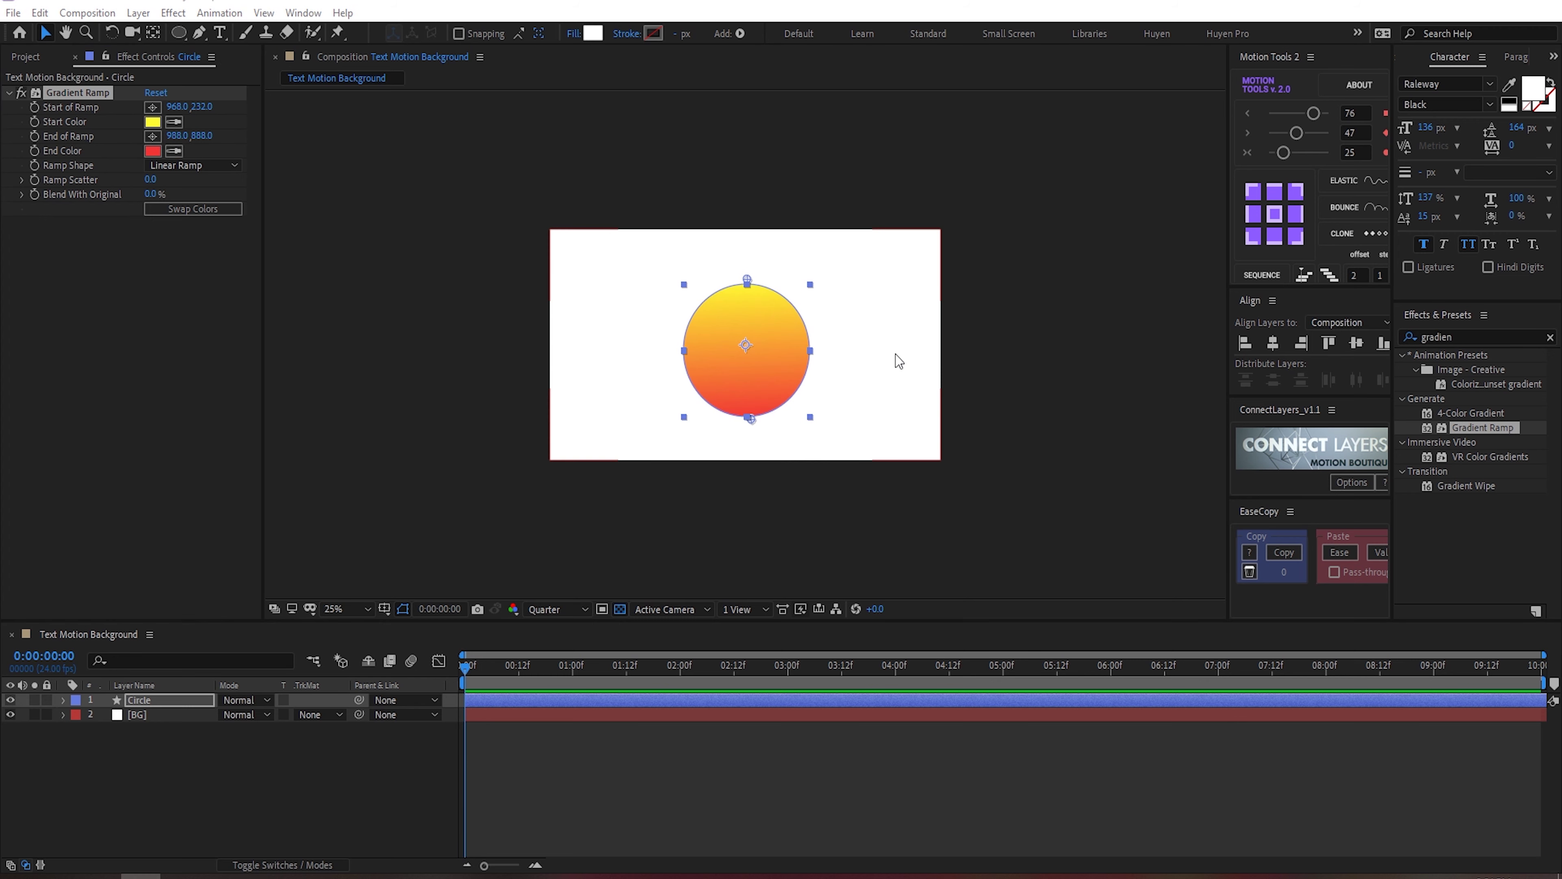
{"action": "left_click_drag", "start_coordinate": [746, 280], "coordinate": [749, 286]}
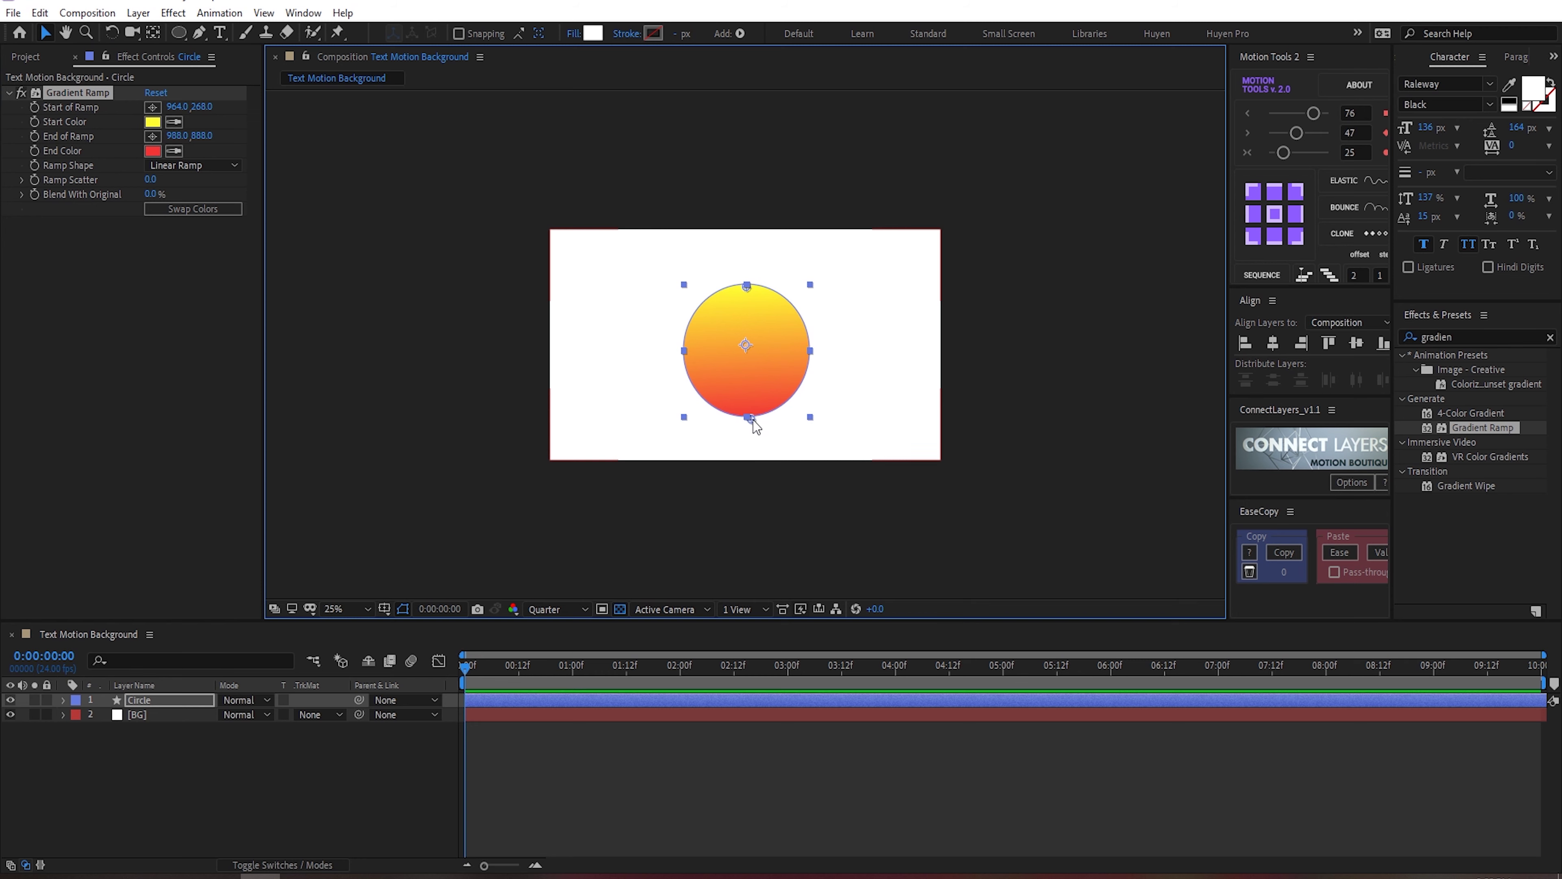
{"action": "left_click_drag", "start_coordinate": [752, 419], "coordinate": [748, 417]}
{"action": "left_click", "coordinate": [196, 746]}
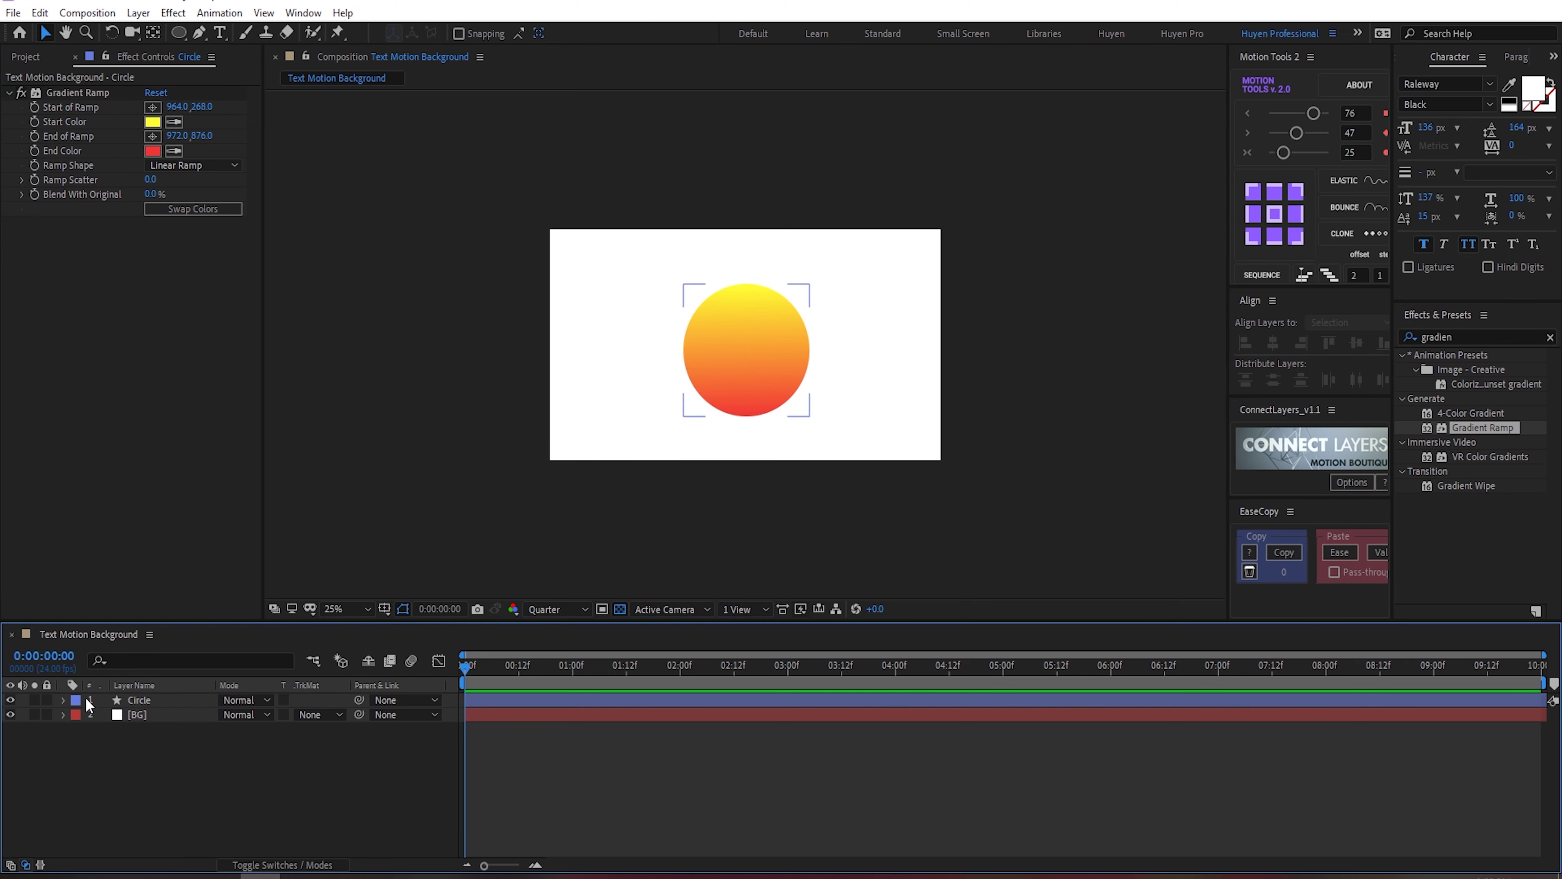
{"action": "left_click", "coordinate": [141, 701]}
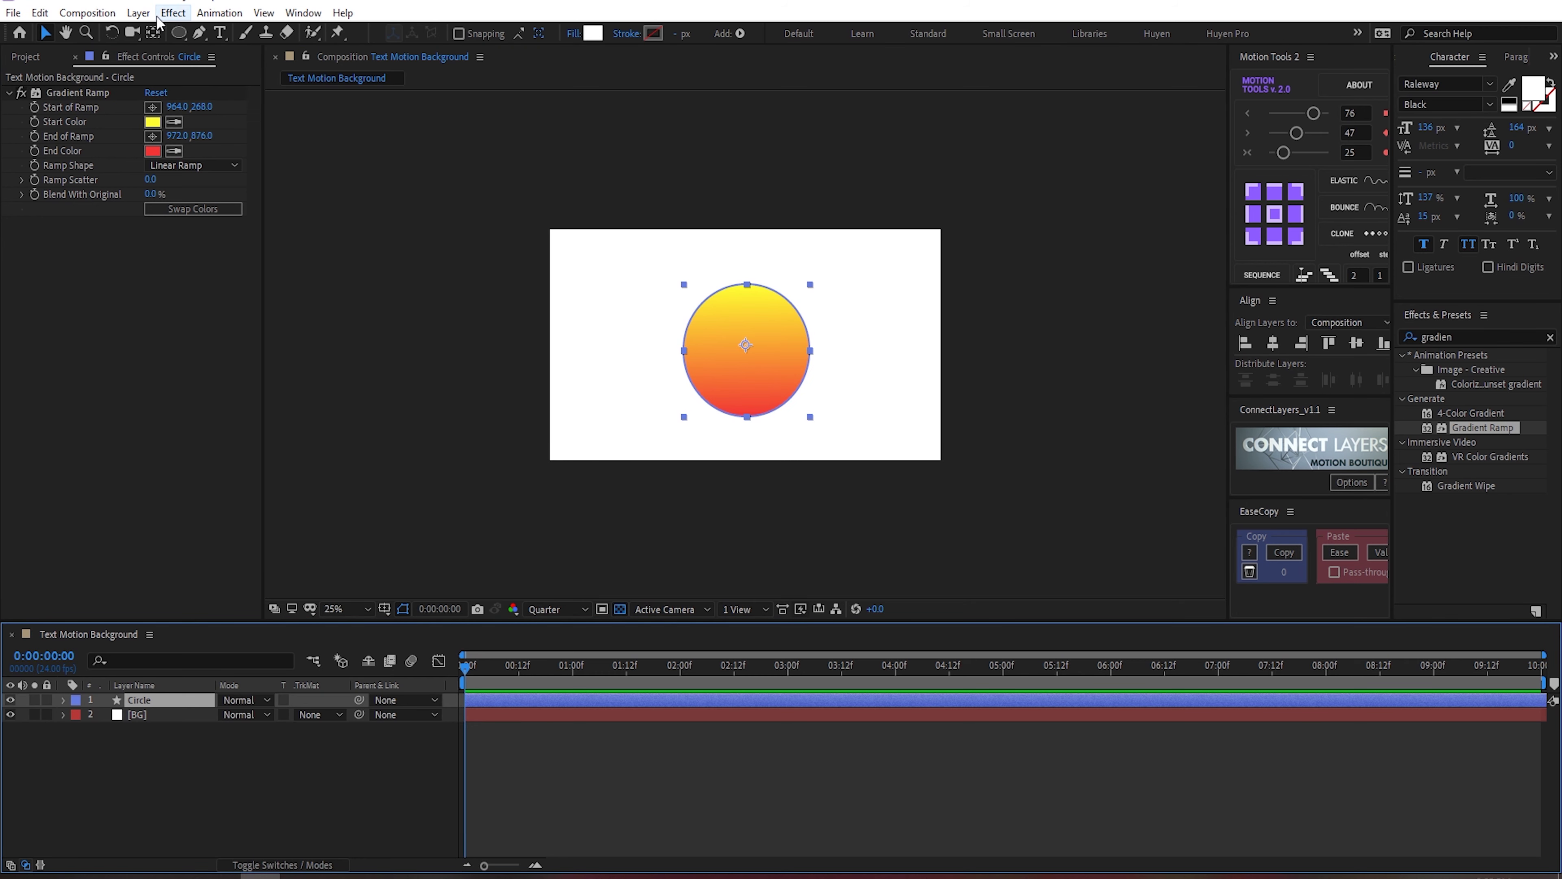
Step: Add an Inner Shadow layer style to the circle and push the shadow further in
{"action": "left_click", "coordinate": [138, 12]}
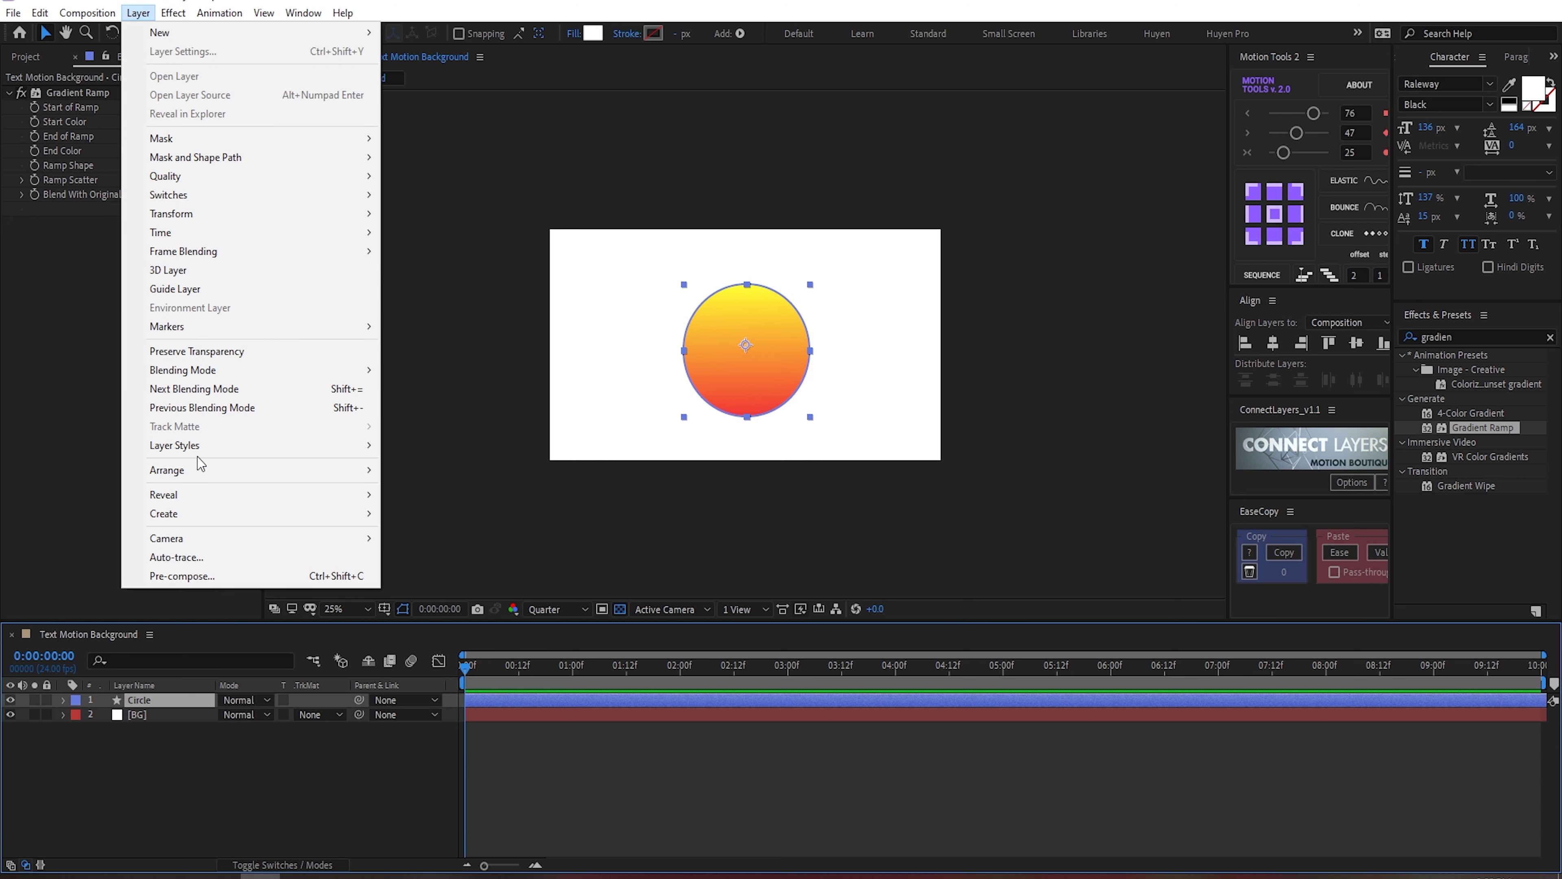
{"action": "mouse_move", "coordinate": [198, 455]}
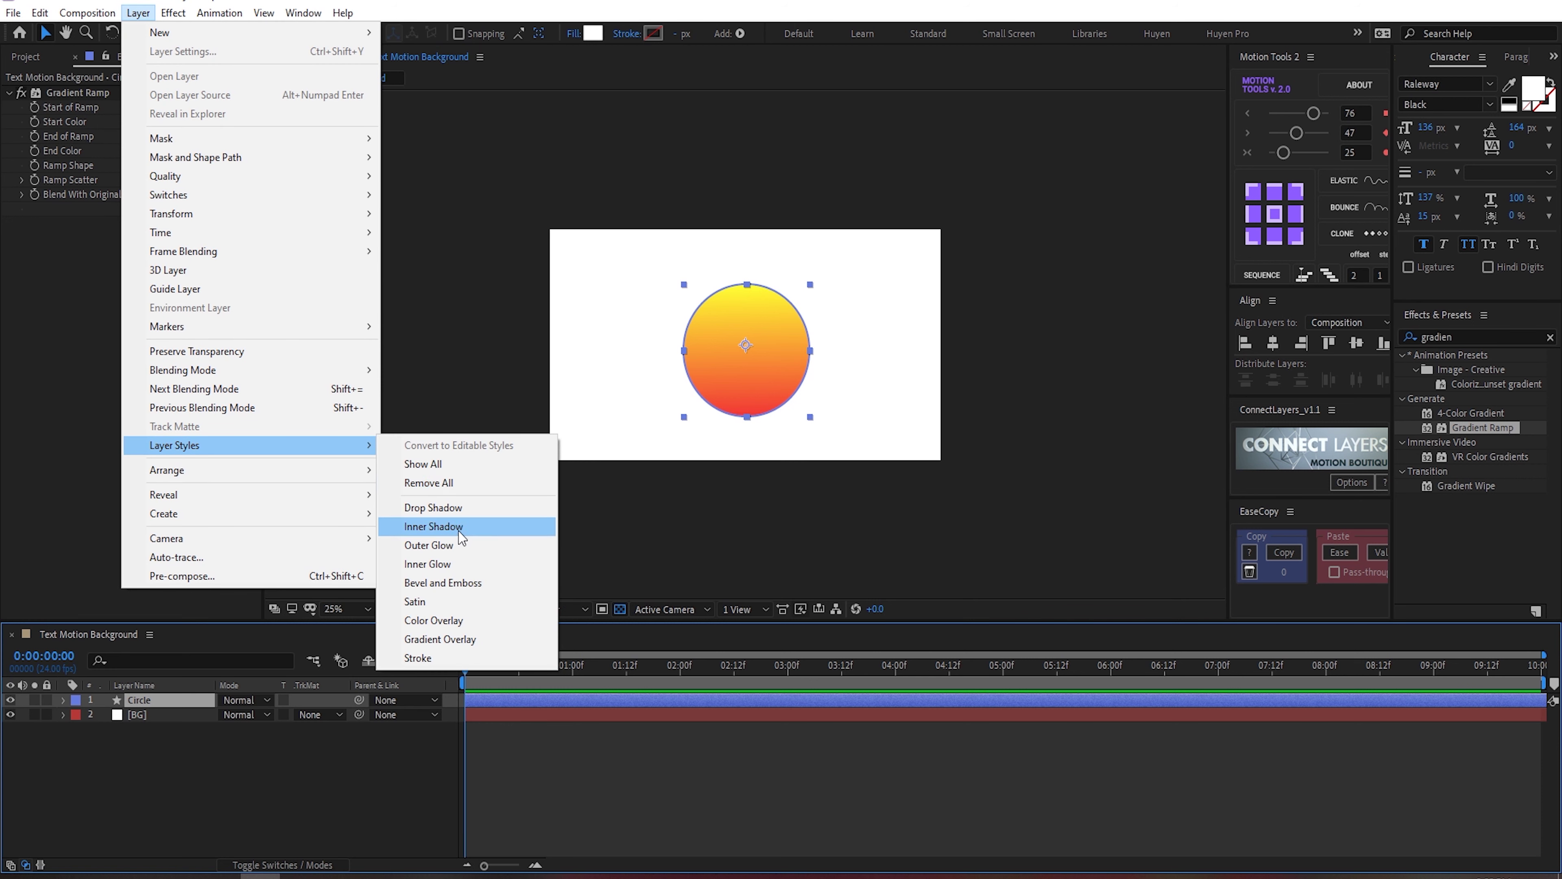
{"action": "left_click", "coordinate": [434, 526]}
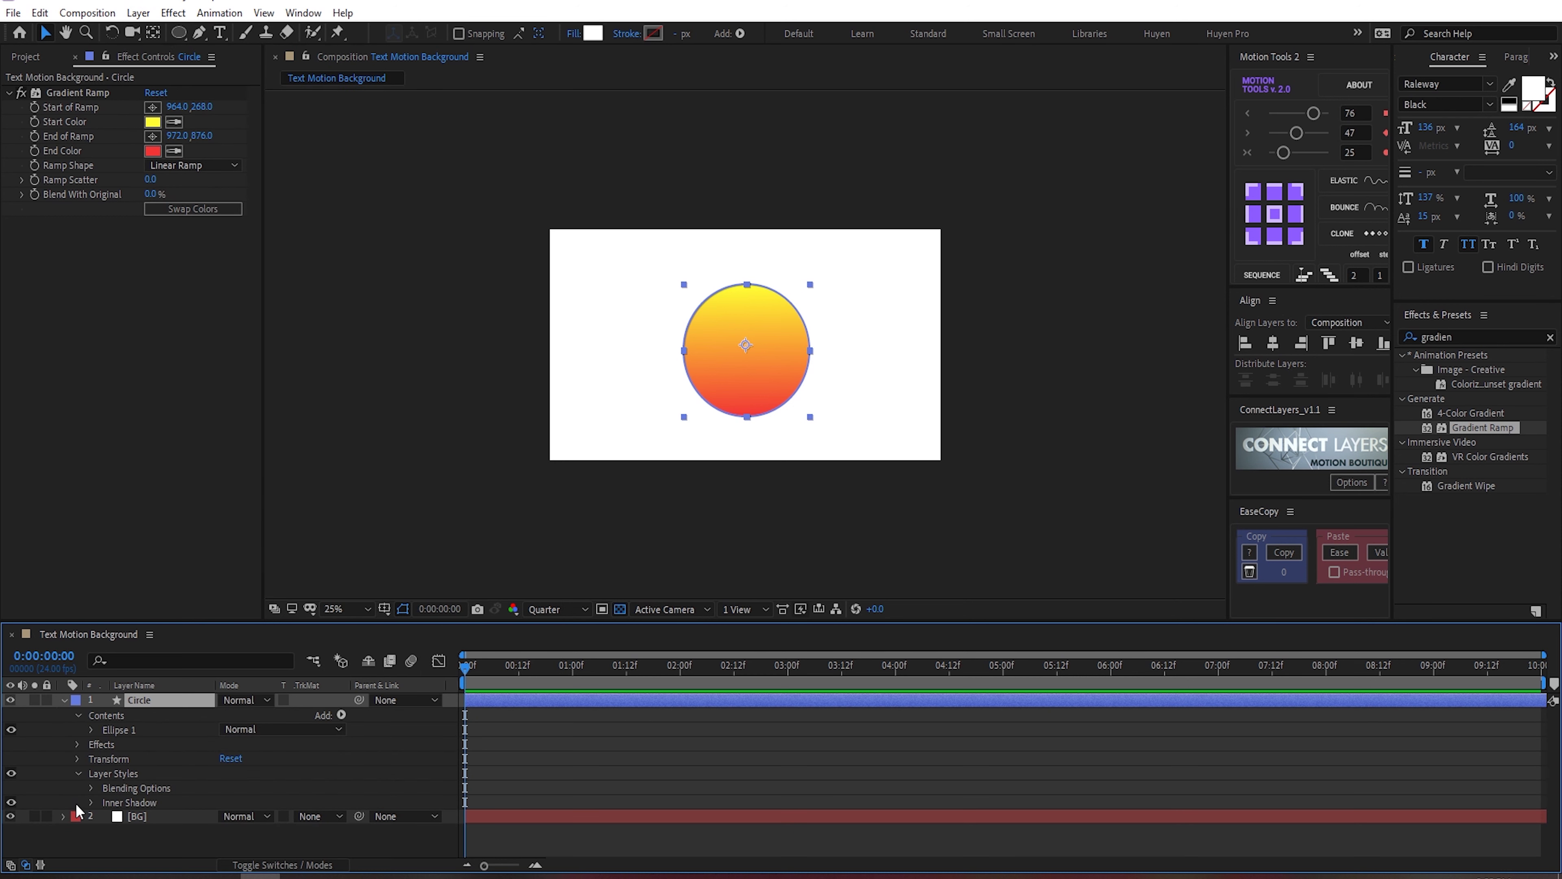
{"action": "left_click", "coordinate": [91, 802]}
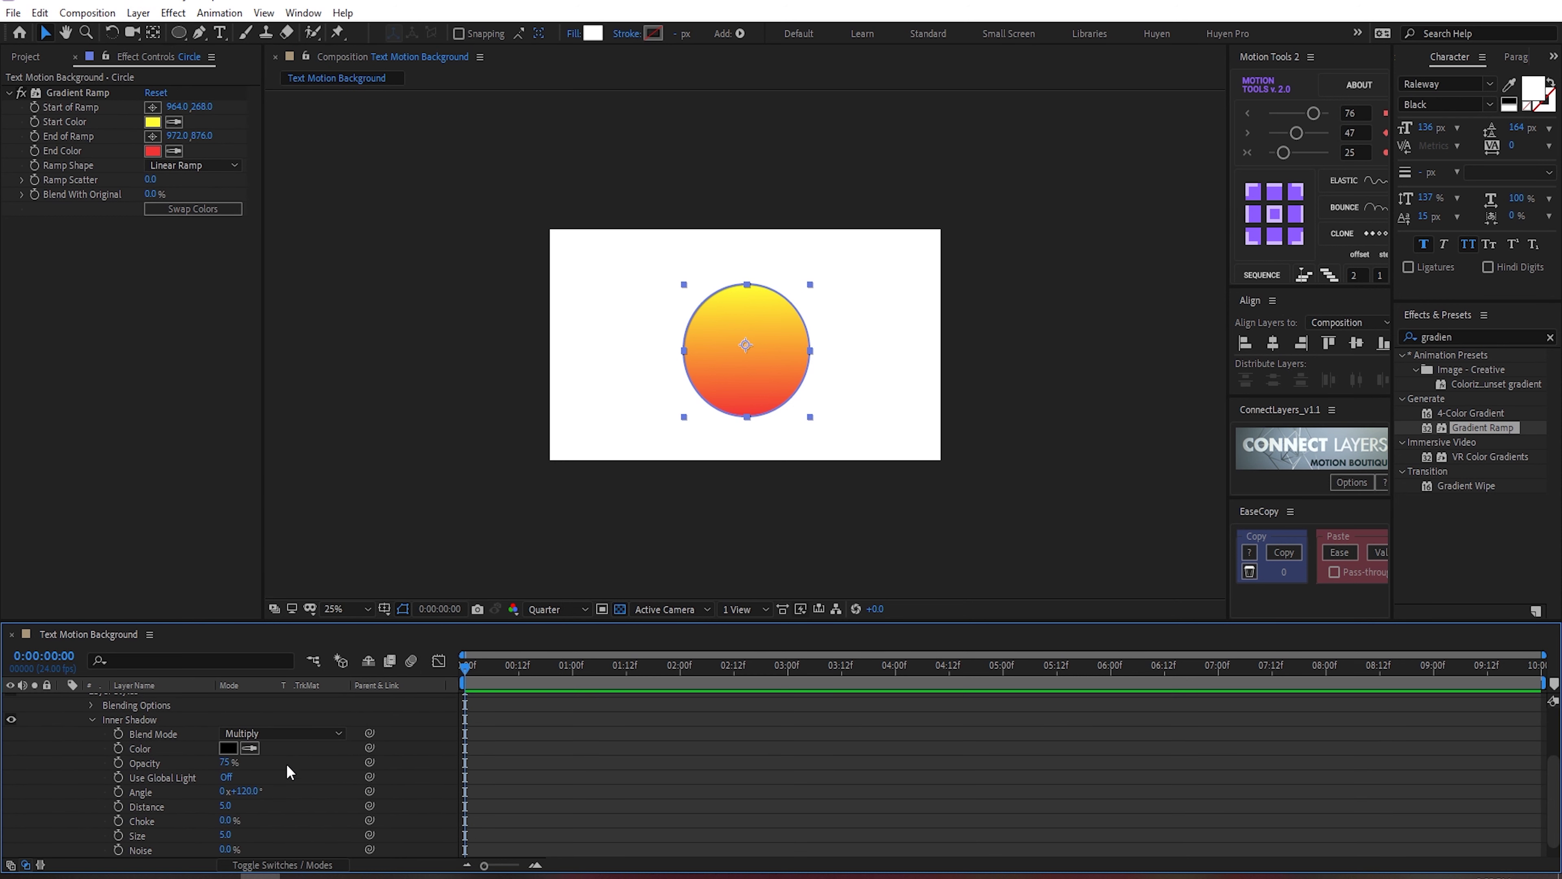
{"action": "key", "text": "period"}
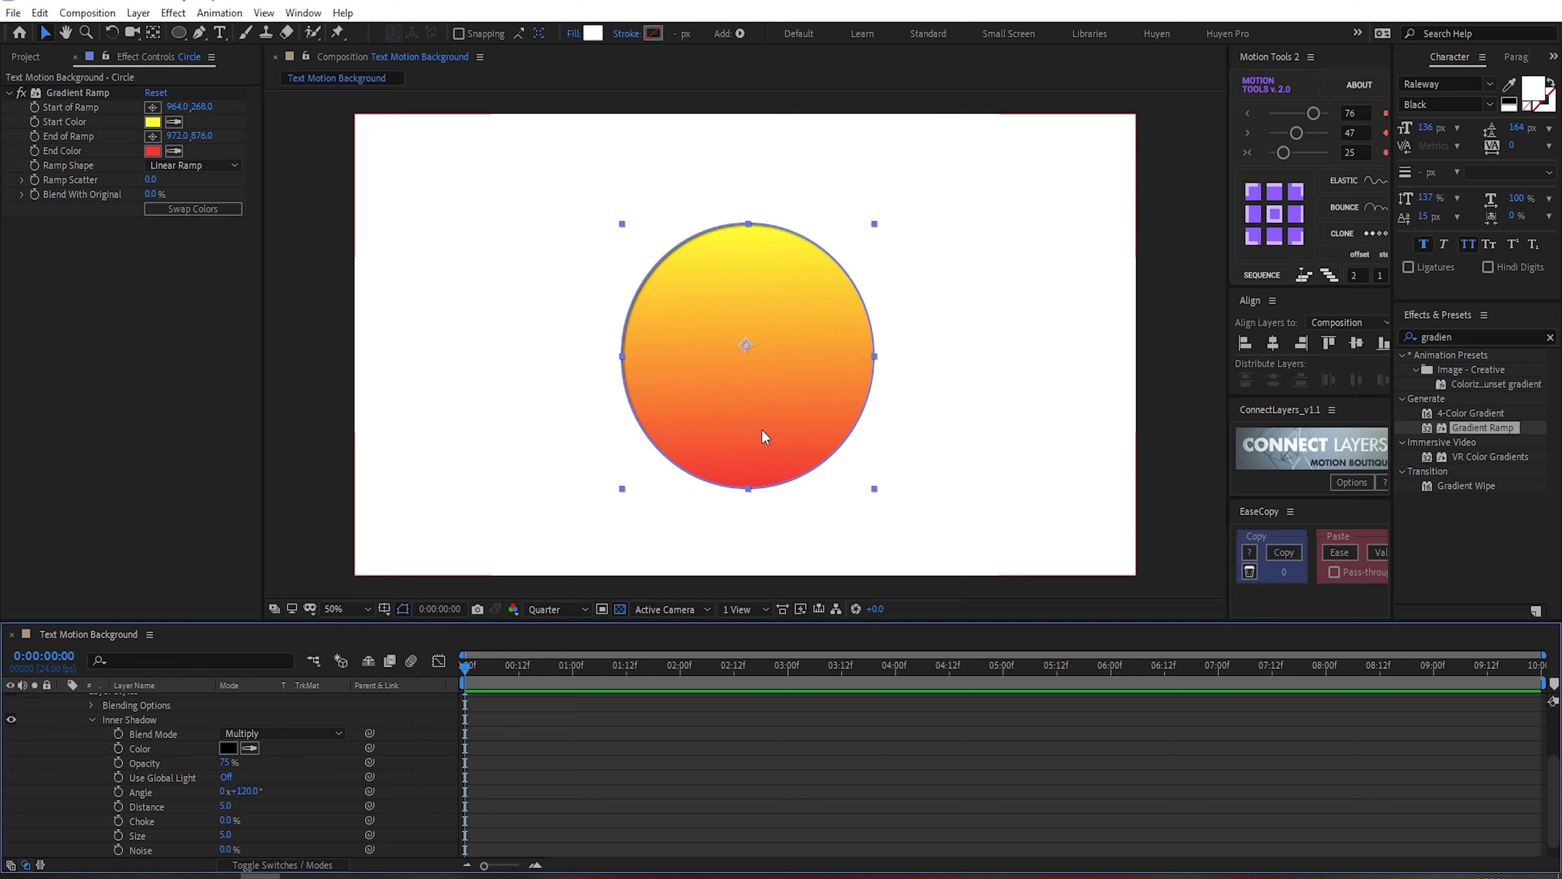
{"action": "mouse_move", "coordinate": [225, 806]}
{"action": "left_mouse_down"}
{"action": "mouse_move", "coordinate": [284, 808]}
{"action": "mouse_move", "coordinate": [234, 836]}
{"action": "mouse_move", "coordinate": [262, 835]}
{"action": "left_mouse_up"}
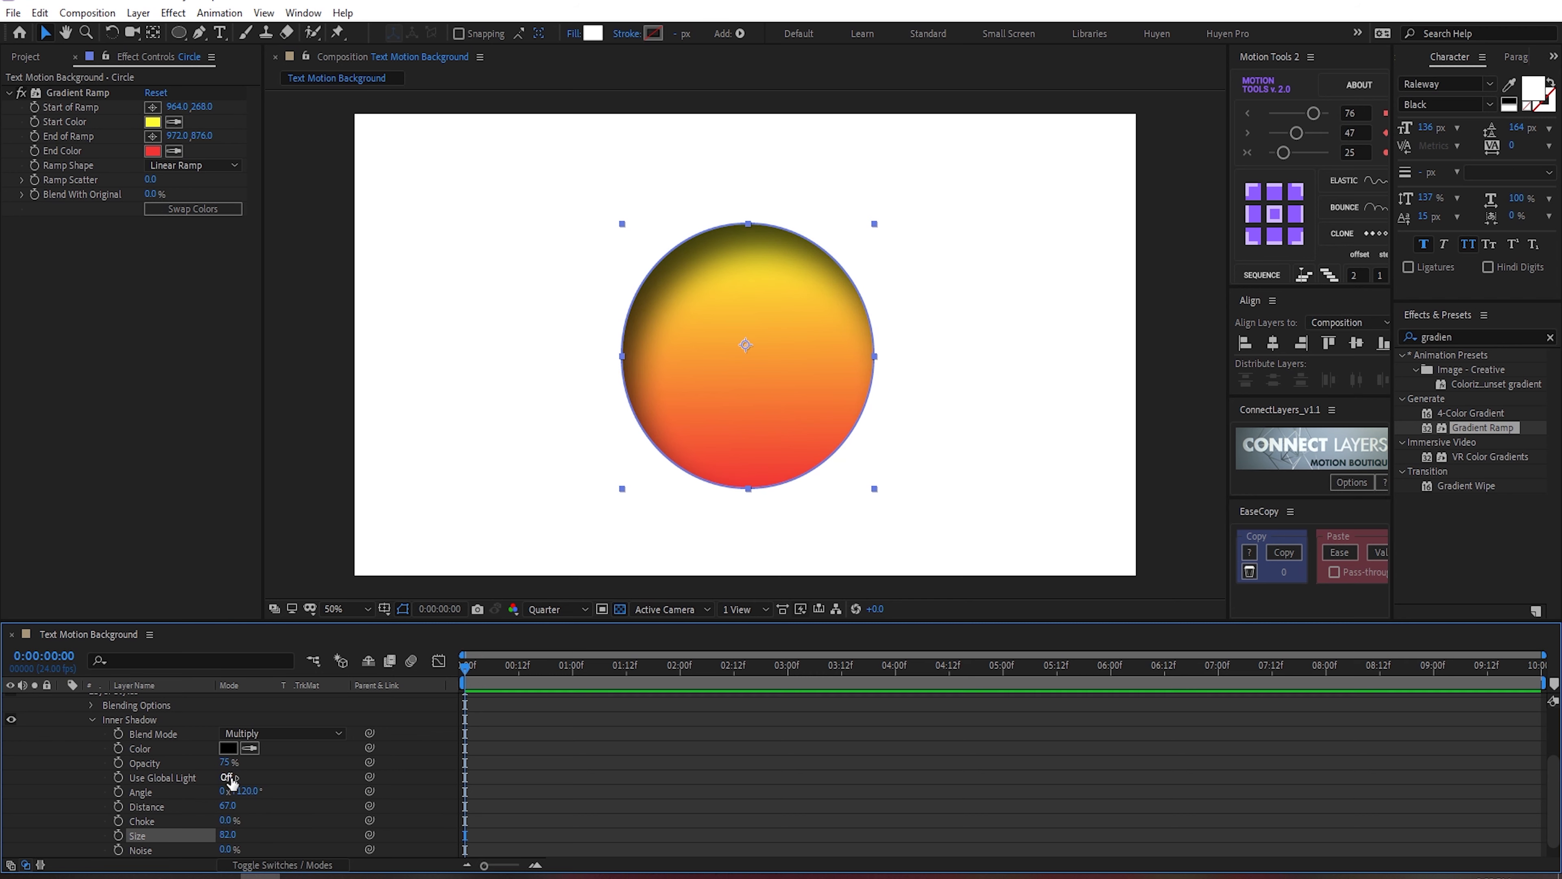
Step: Make the inner shadow white, Normal blend mode, at 60% opacity
{"action": "left_click", "coordinate": [228, 748]}
{"action": "left_click", "coordinate": [904, 281]}
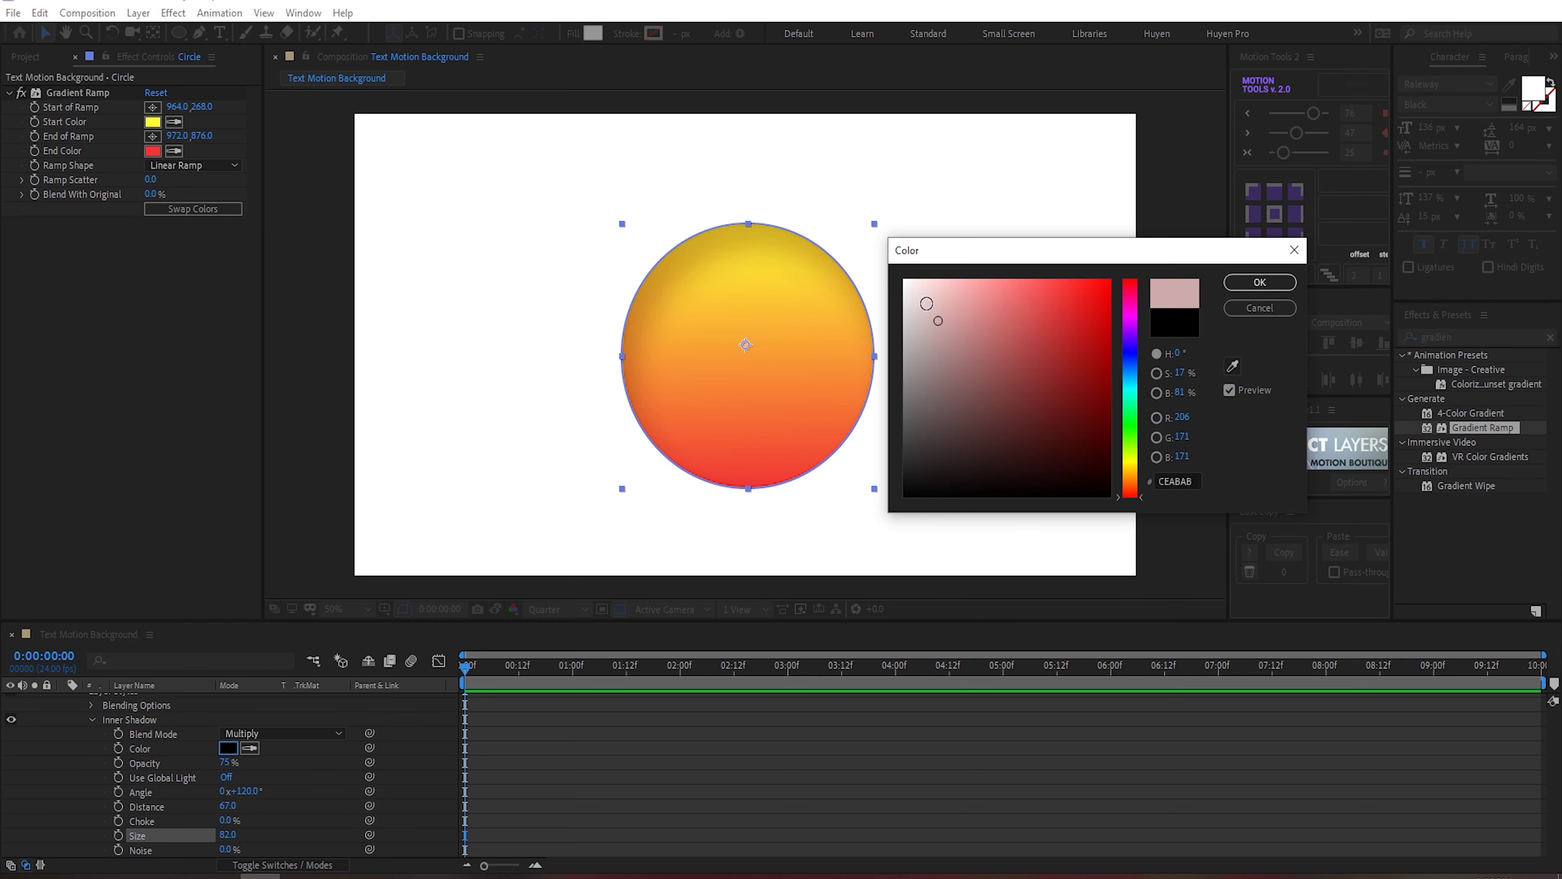
{"action": "left_click", "coordinate": [1256, 283]}
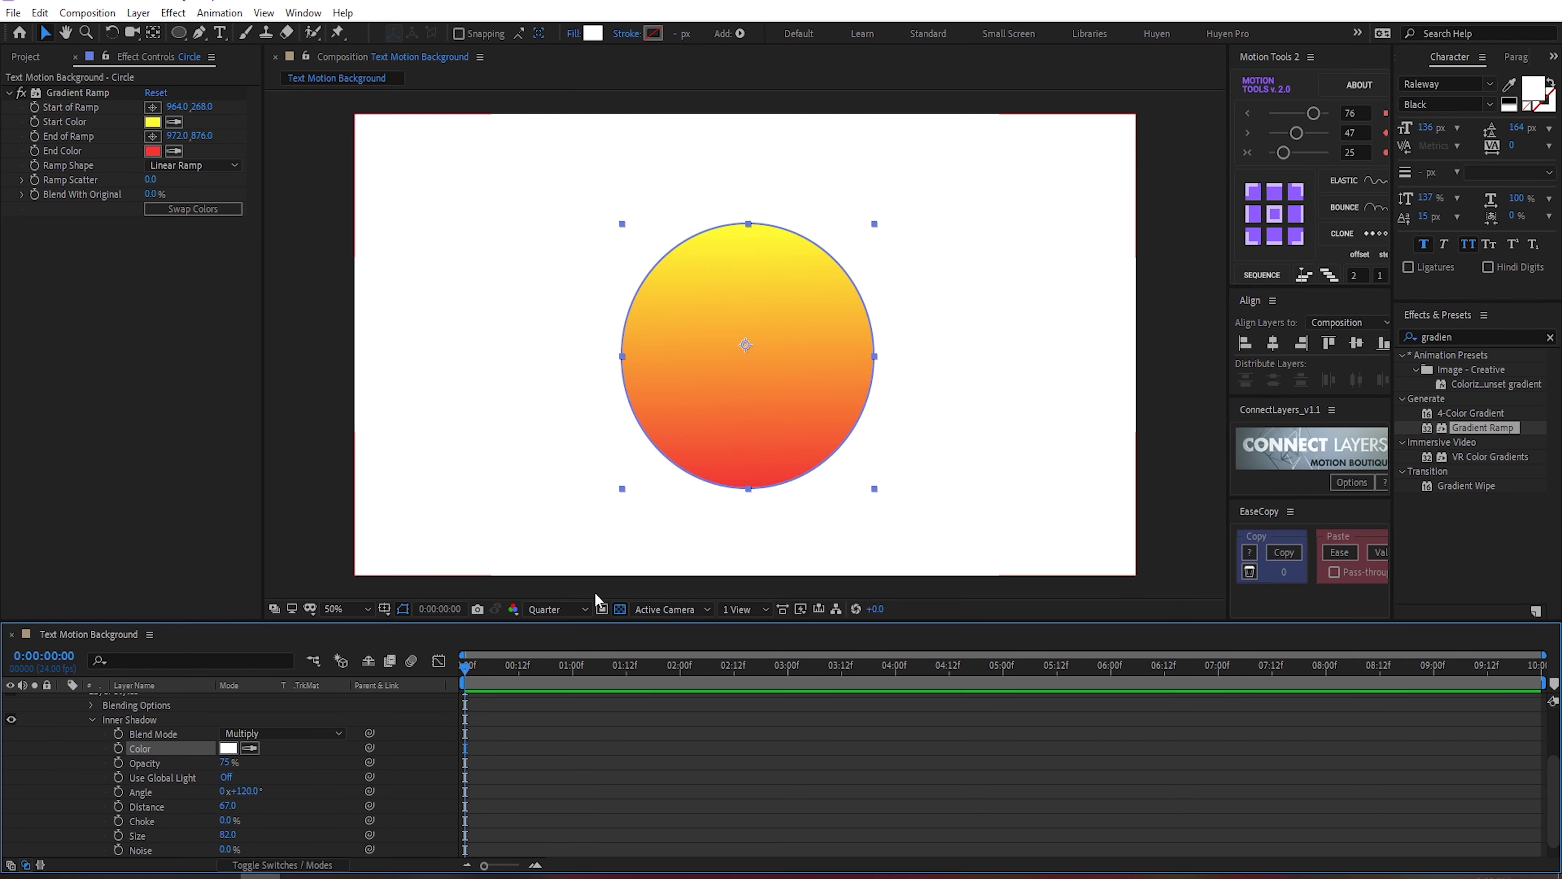
{"action": "left_click", "coordinate": [264, 736]}
{"action": "left_click", "coordinate": [282, 192]}
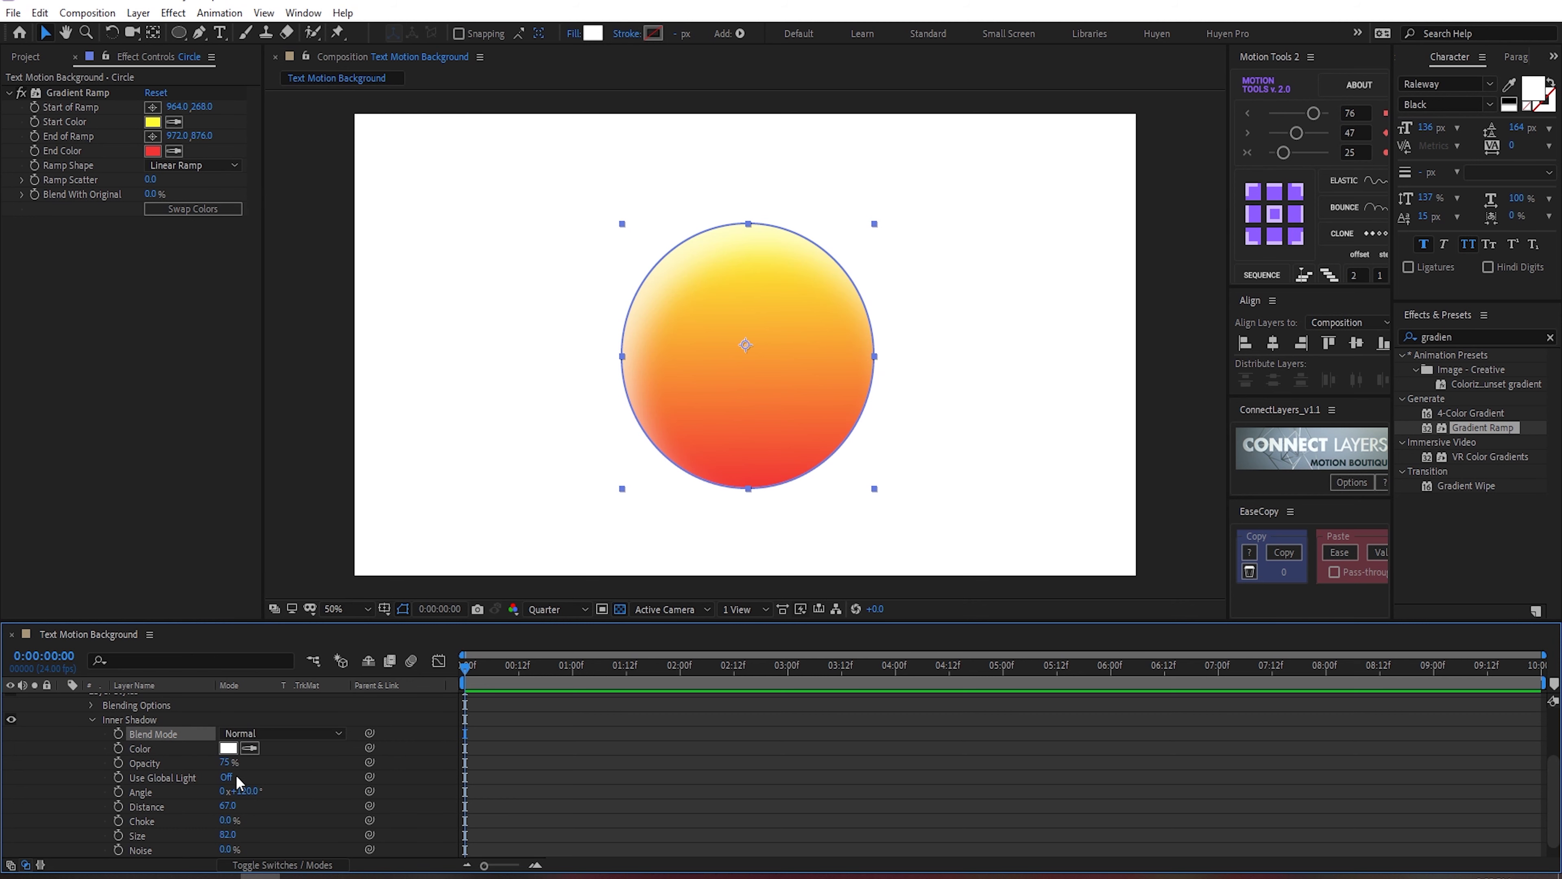
{"action": "left_click", "coordinate": [226, 762]}
{"action": "type", "text": "60"}
{"action": "key", "text": "Return"}
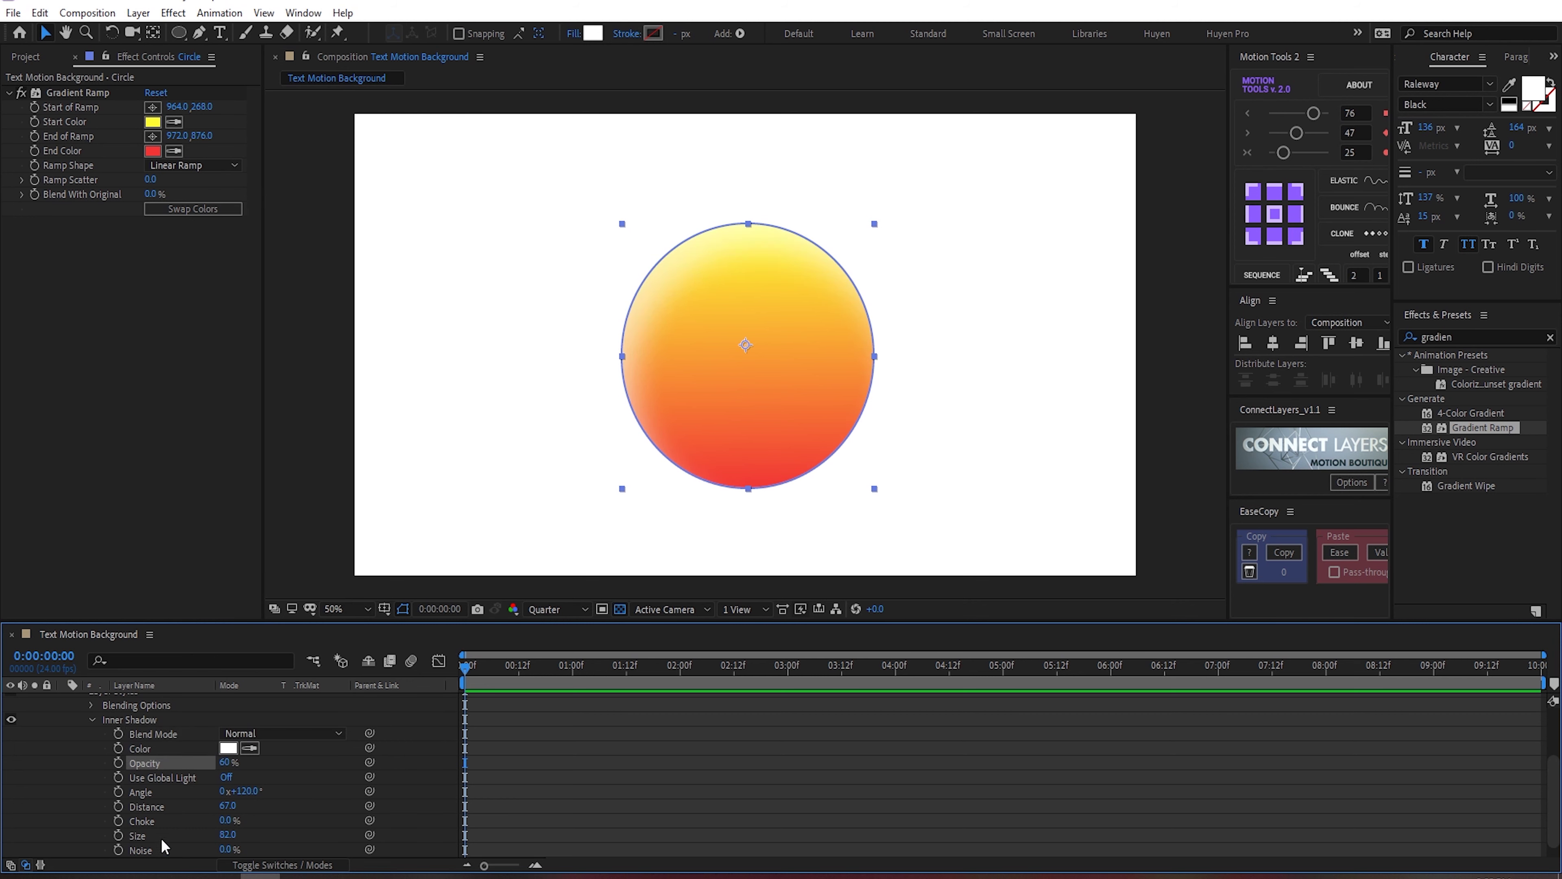
Step: Set the inner shadow size to 99 and distance to 83
{"action": "left_click_drag", "start_coordinate": [221, 835], "coordinate": [231, 833]}
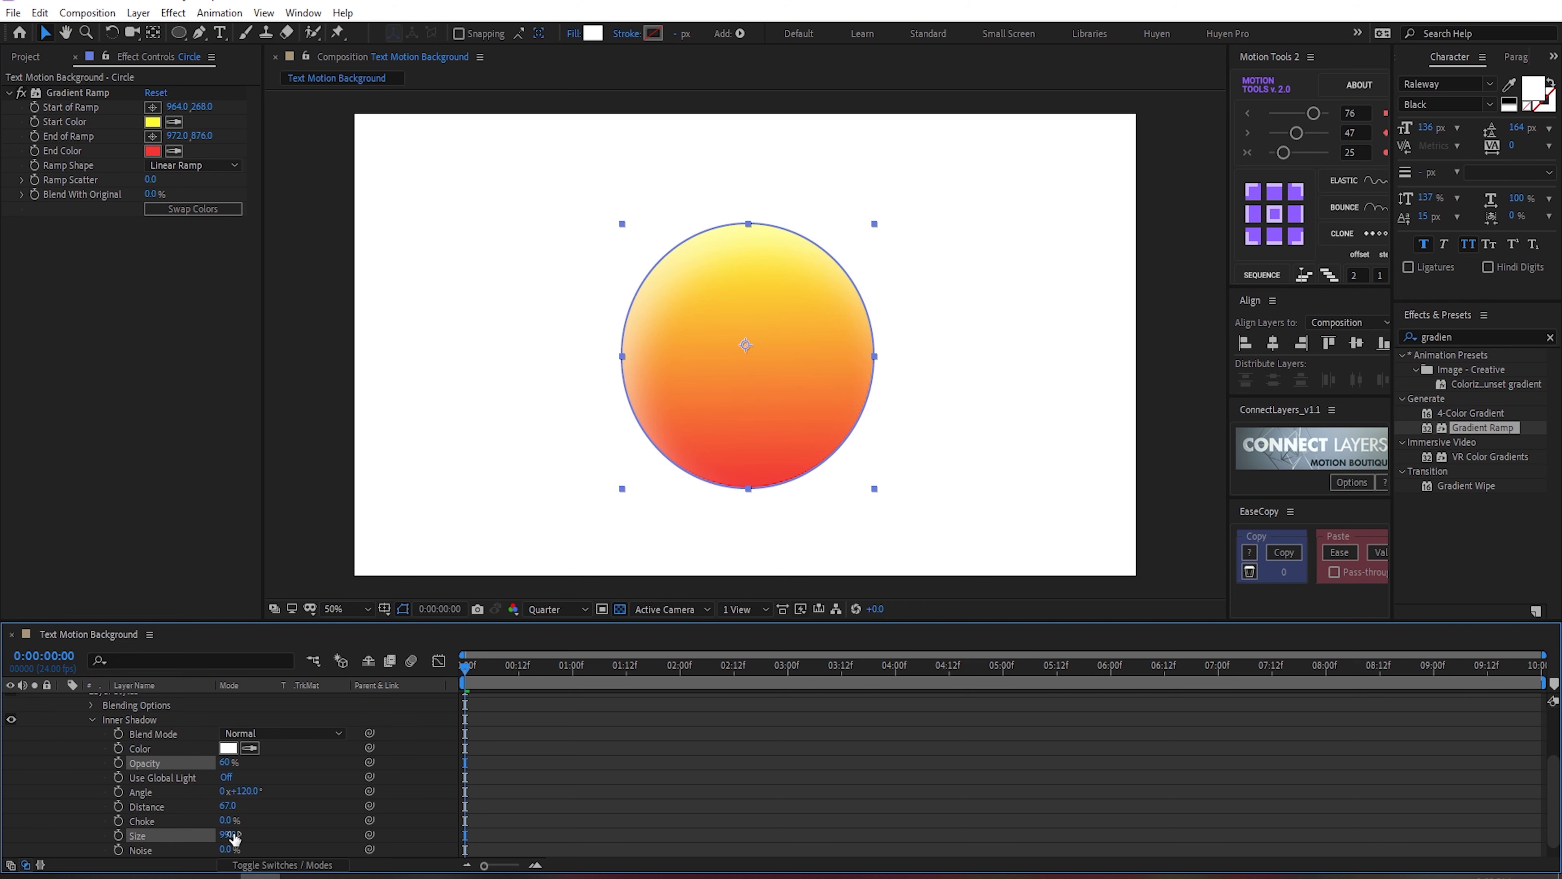
{"action": "left_click", "coordinate": [11, 719]}
{"action": "left_click", "coordinate": [11, 719]}
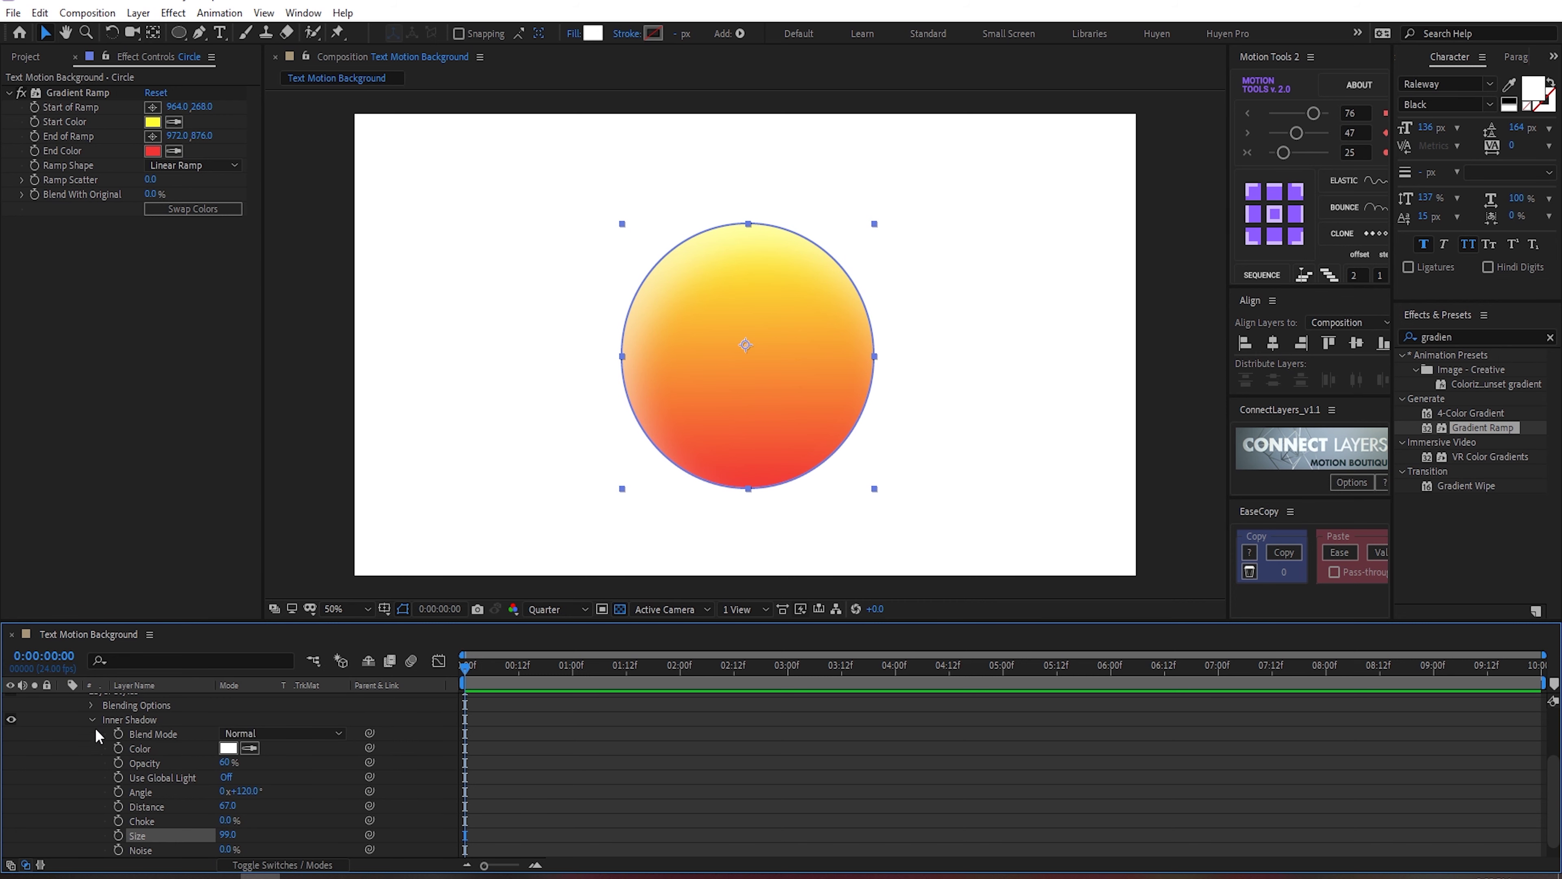
{"action": "left_click", "coordinate": [149, 791]}
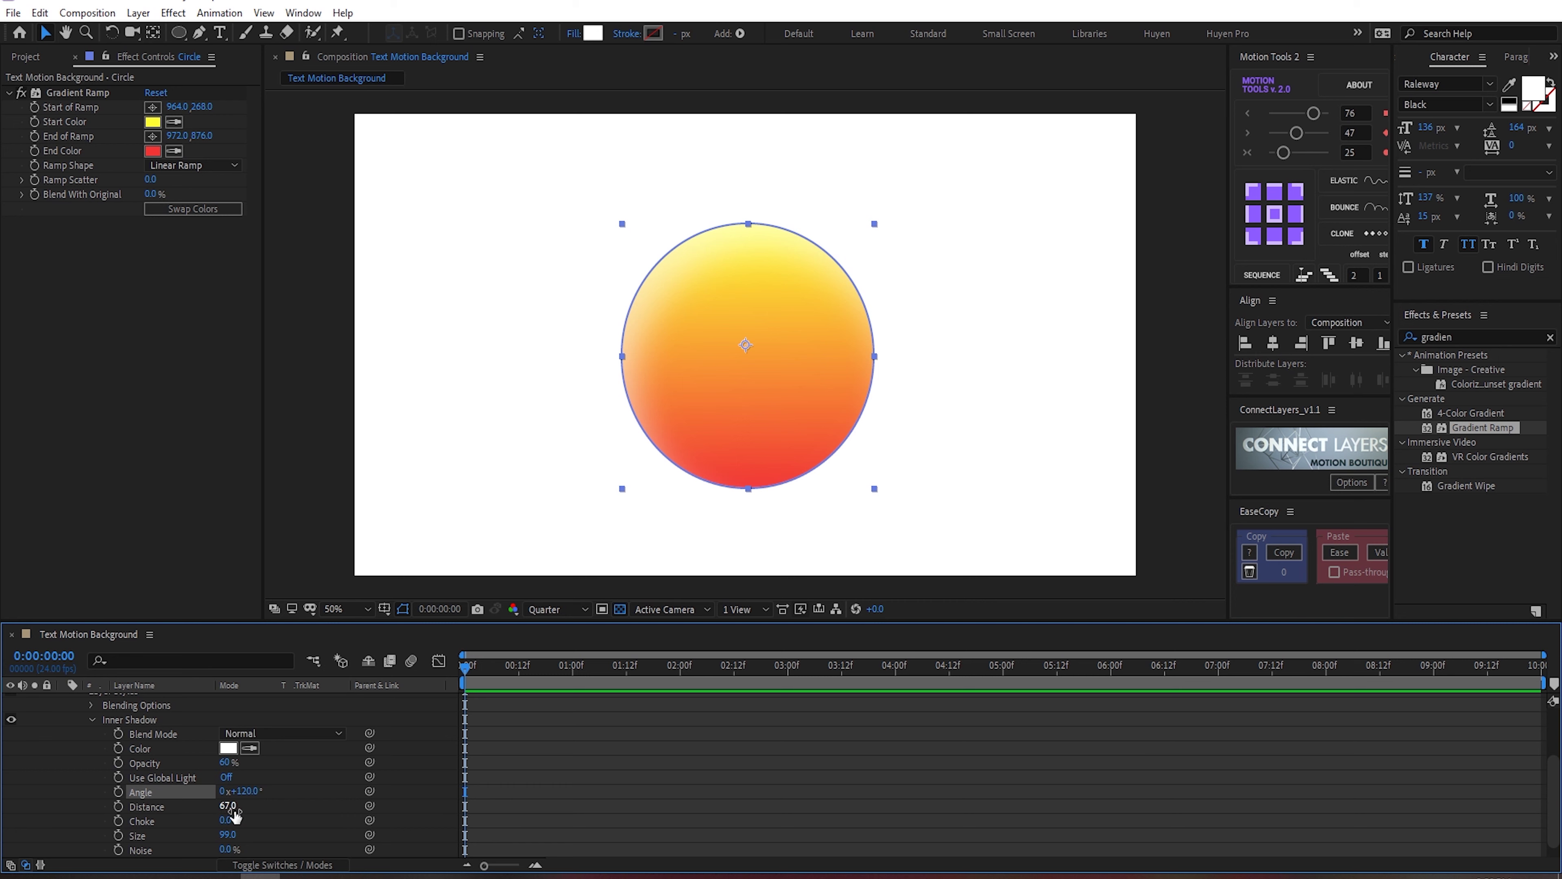
{"action": "left_click_drag", "start_coordinate": [228, 808], "coordinate": [237, 782]}
Step: Set the Inner Shadow angle to 120°
{"action": "left_click", "coordinate": [239, 791]}
{"action": "type", "text": "120"}
{"action": "key", "text": "Return"}
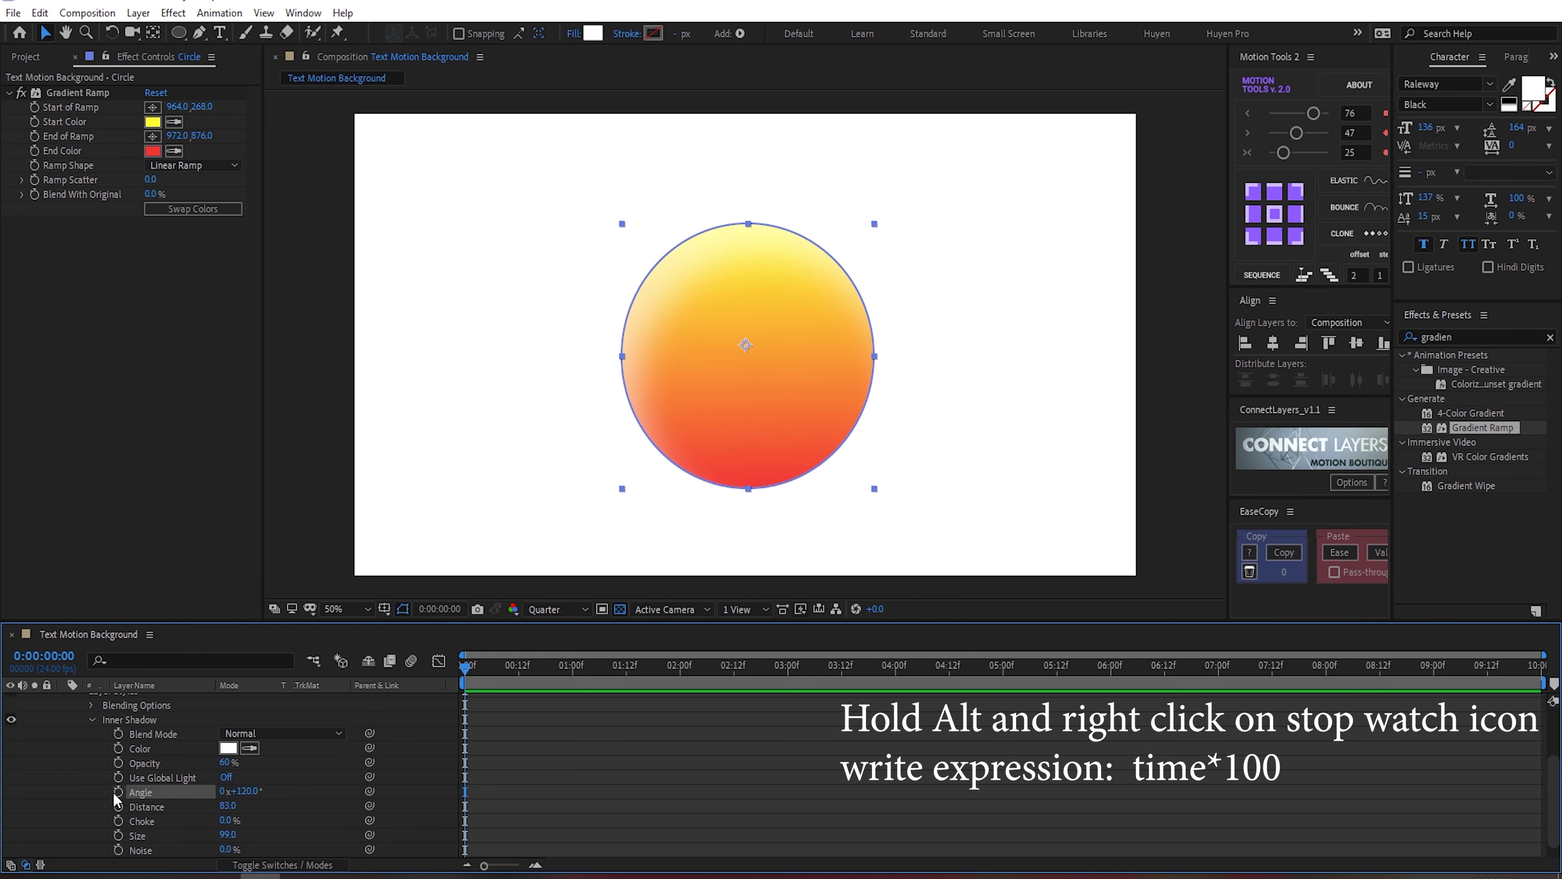
Step: Drive the Inner Shadow angle with the expression time*100 and preview the rotation
{"action": "left_click", "coordinate": [118, 791], "text": "alt"}
{"action": "type", "text": "t"}
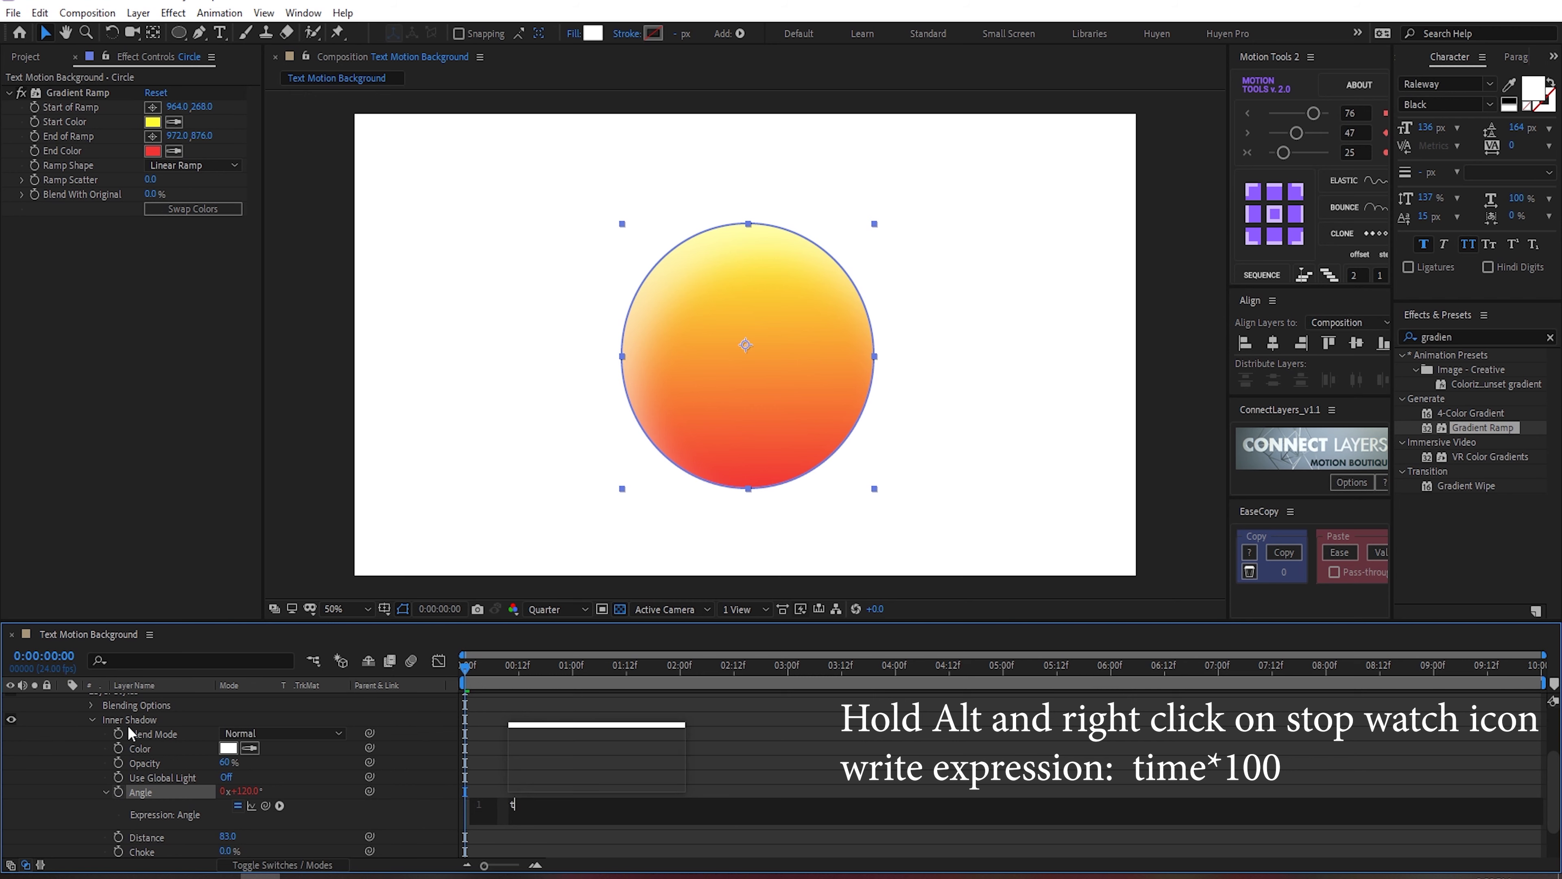
{"action": "type", "text": "ime*100"}
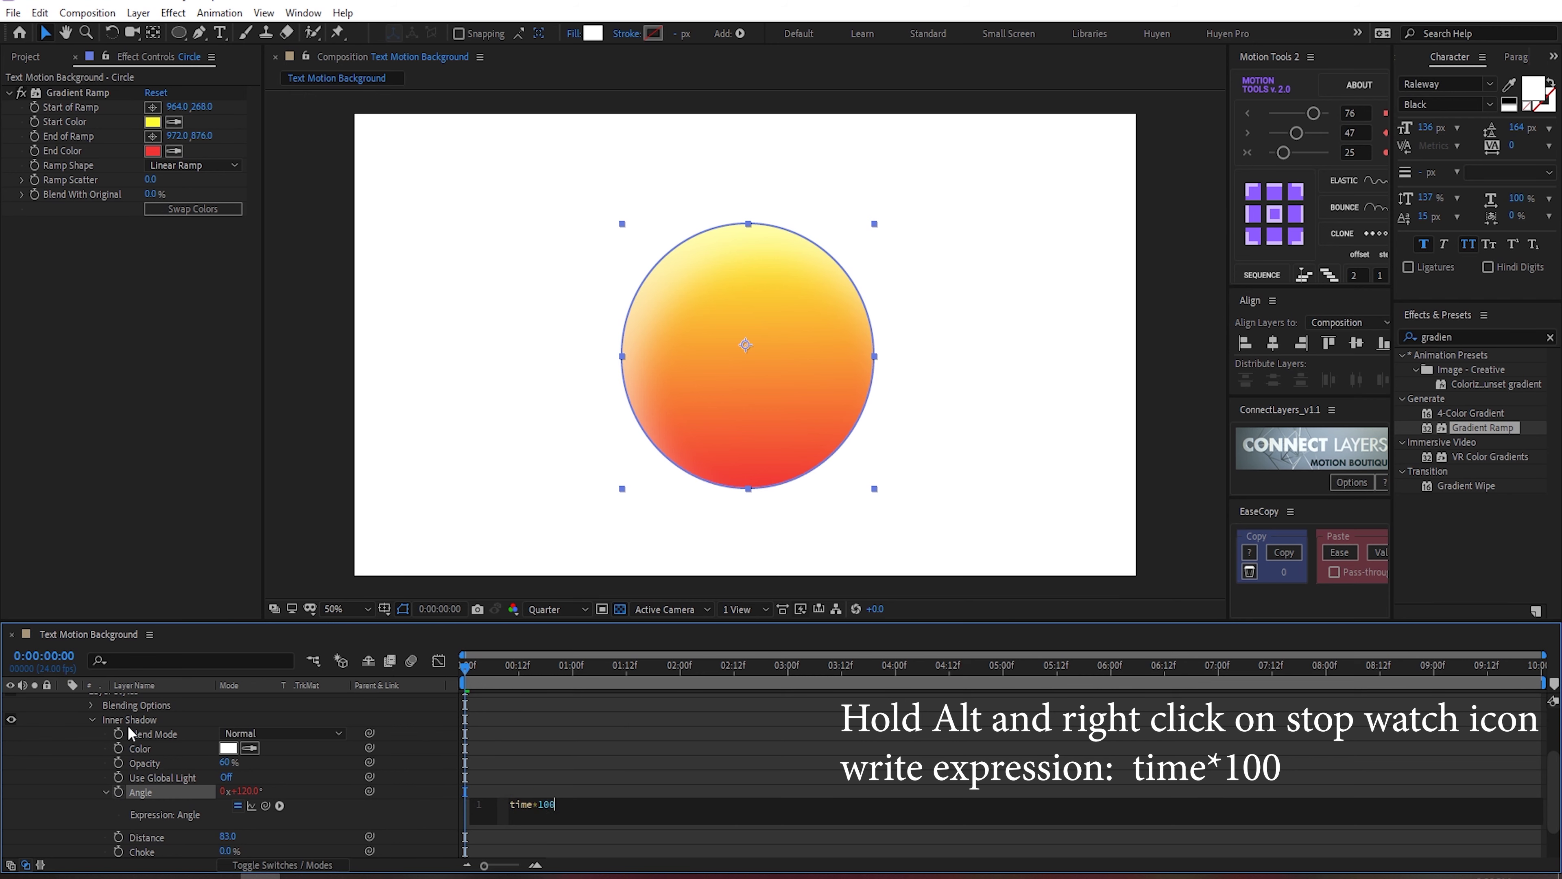
{"action": "key", "text": "KP_Enter"}
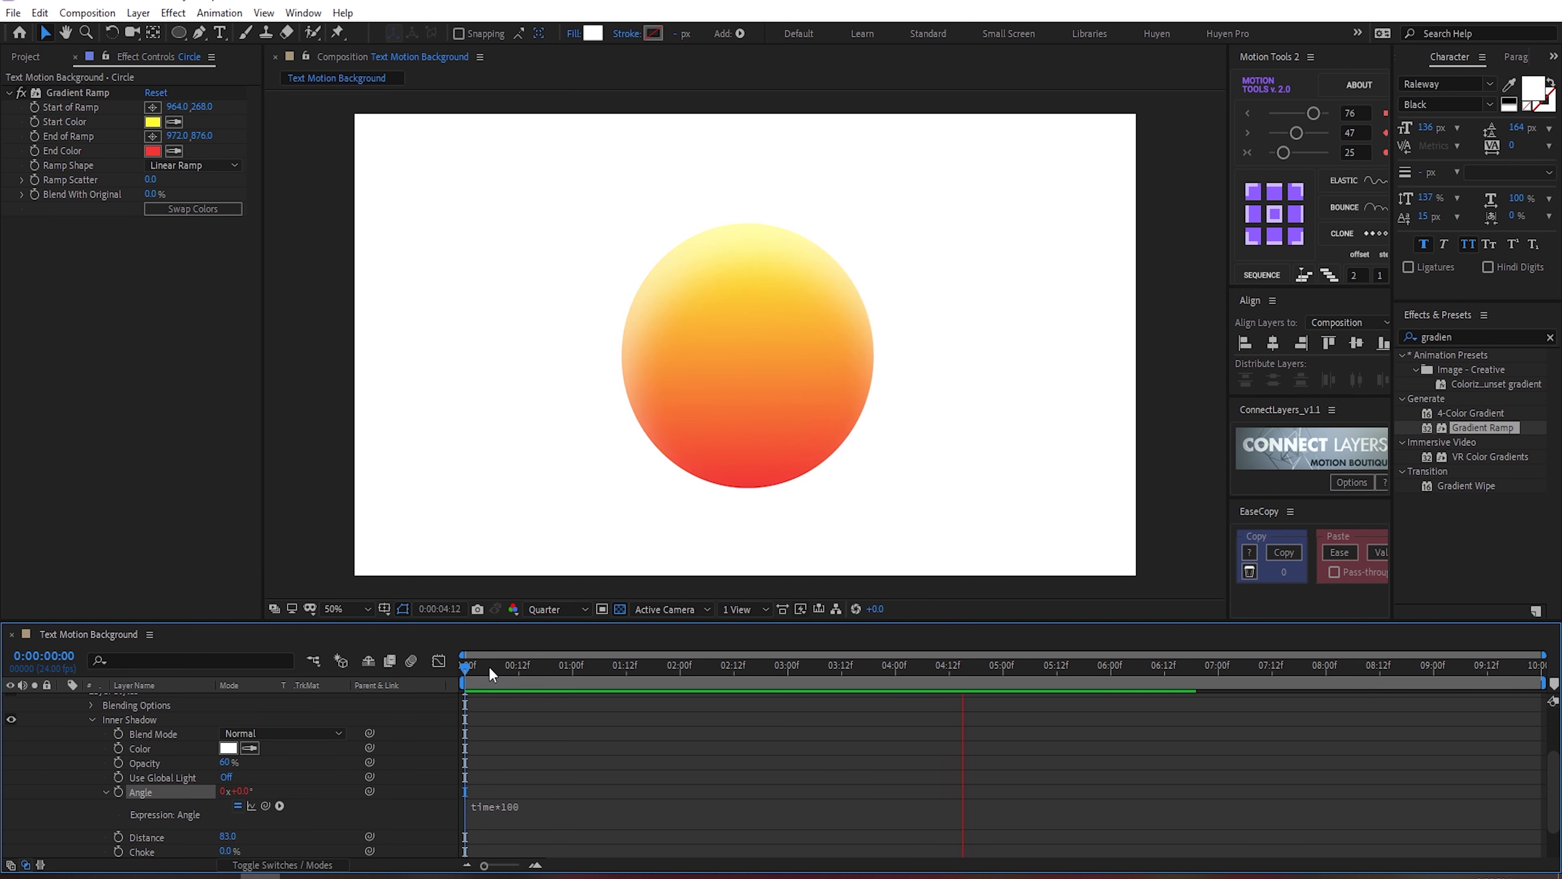
{"action": "key", "text": "space"}
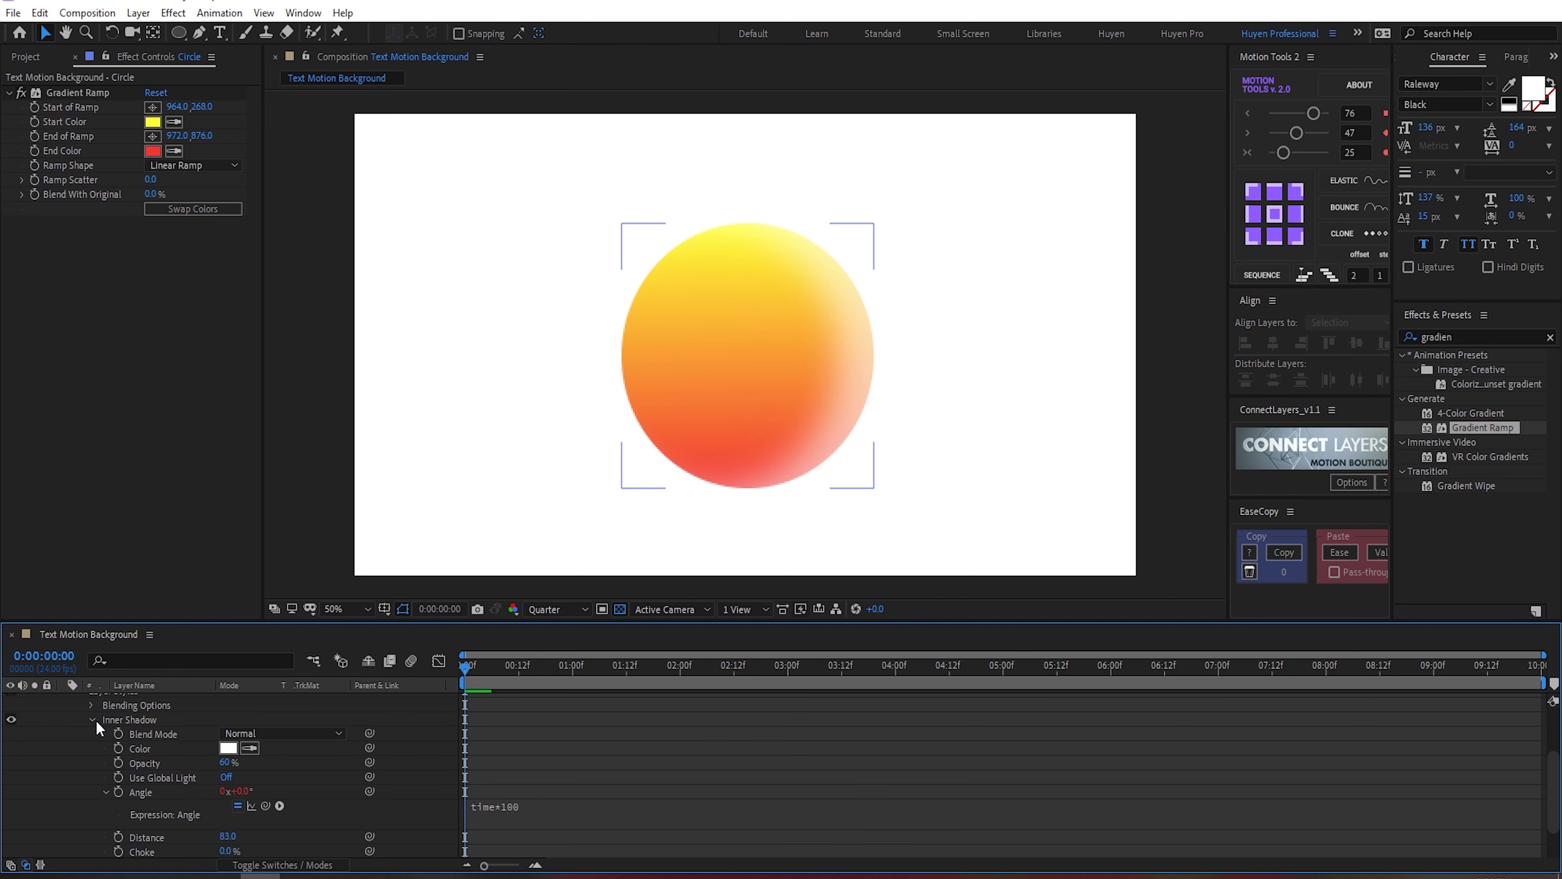
{"action": "left_click", "coordinate": [93, 719]}
{"action": "left_click", "coordinate": [147, 700]}
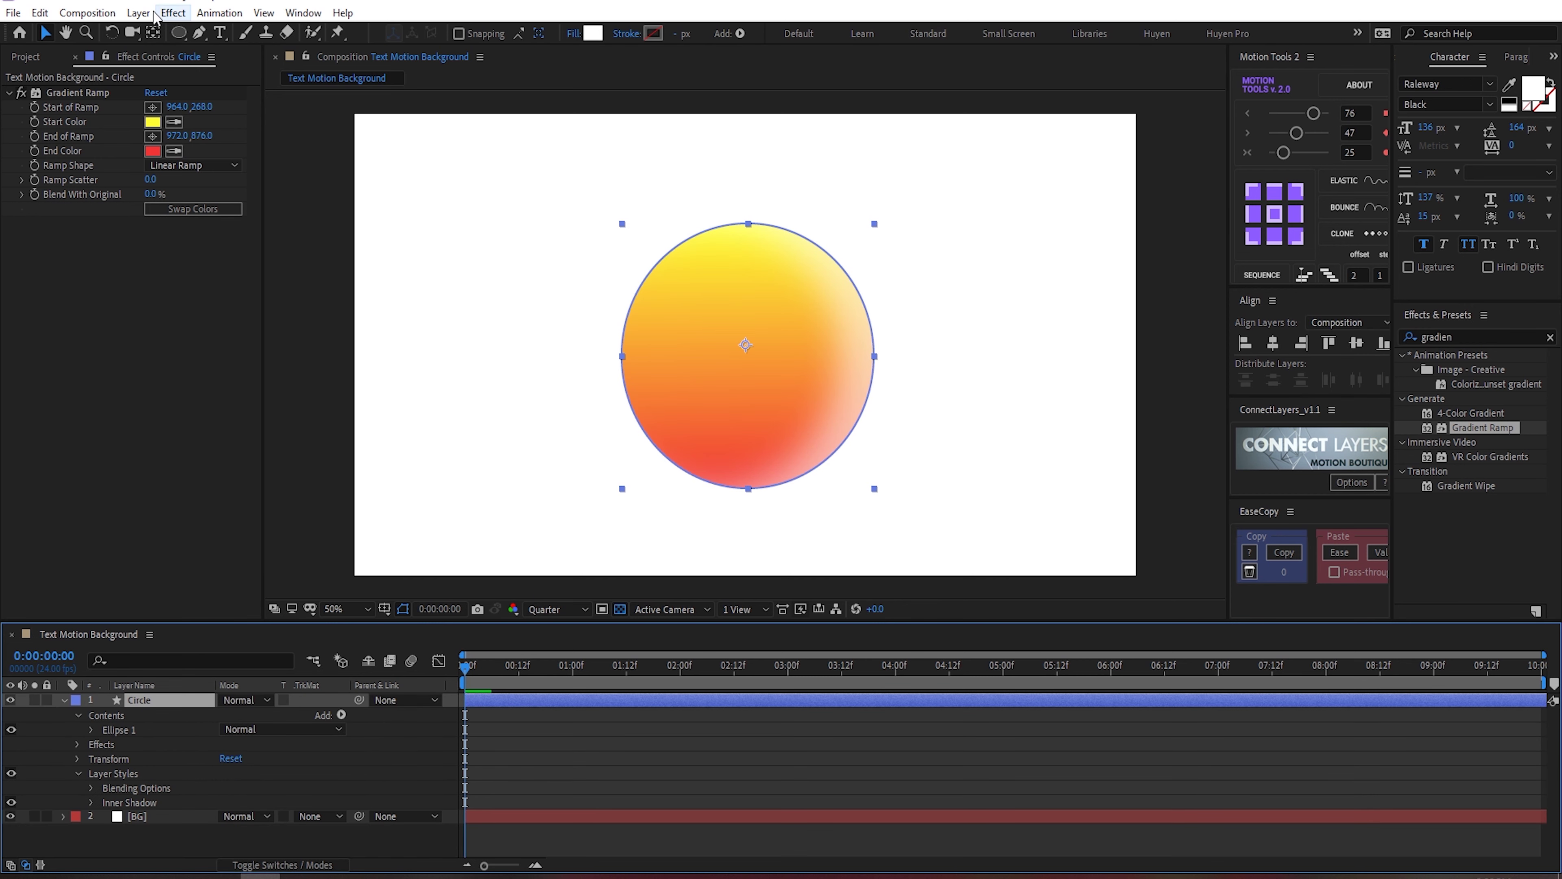
Step: Add an Inner Glow layer style to the circle and enlarge its size to 97
{"action": "left_click", "coordinate": [138, 12]}
{"action": "mouse_move", "coordinate": [211, 449]}
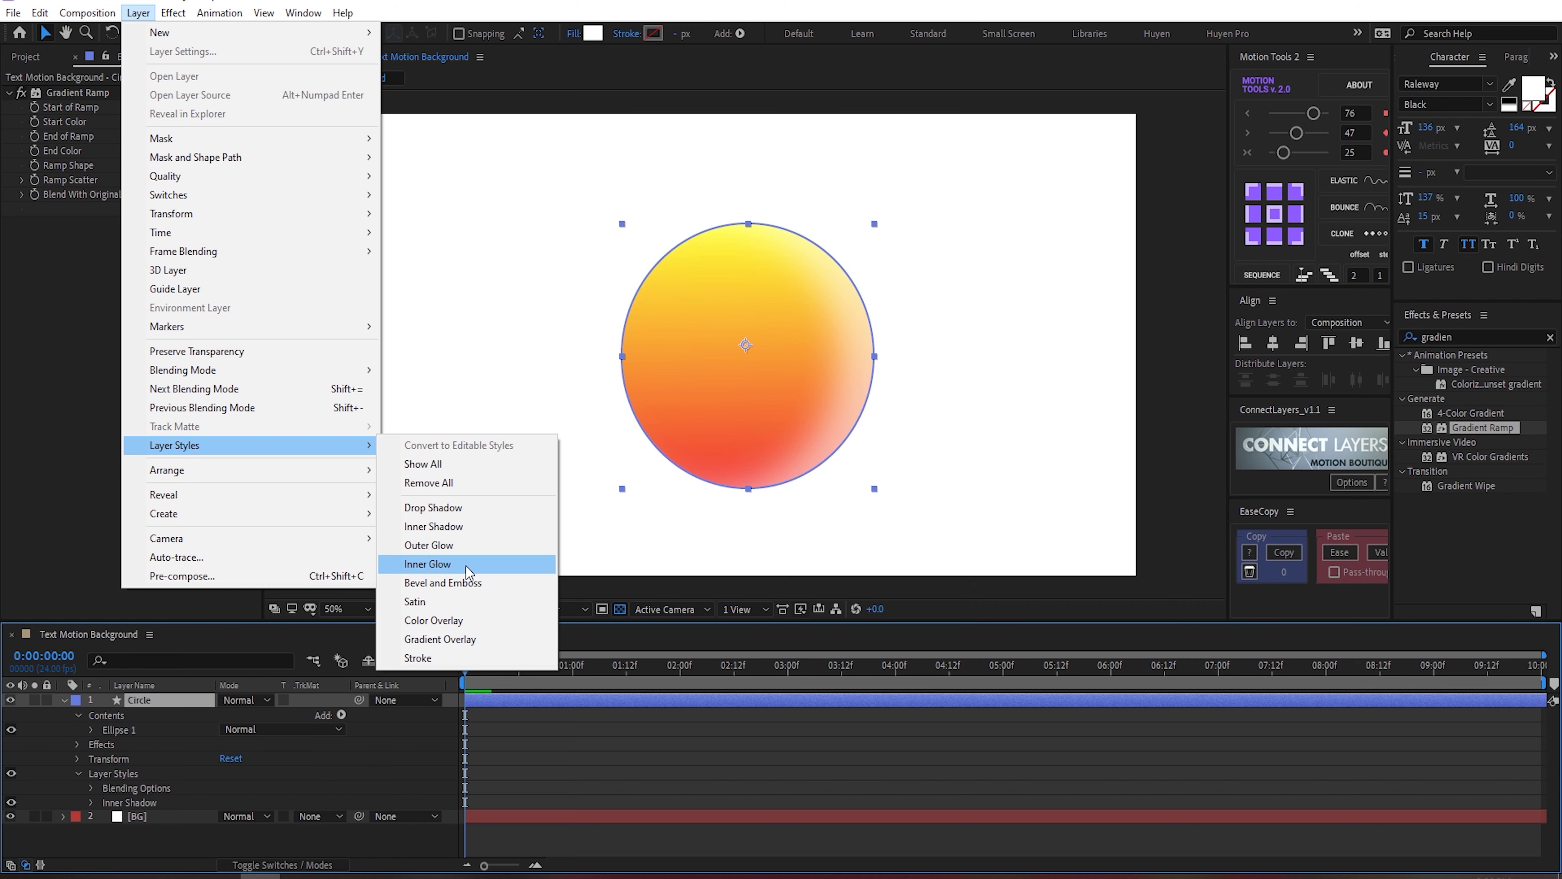
{"action": "left_click", "coordinate": [429, 564]}
{"action": "left_click", "coordinate": [91, 817]}
{"action": "scroll", "coordinate": [172, 804], "scroll_direction": "down", "scroll_amount": 3}
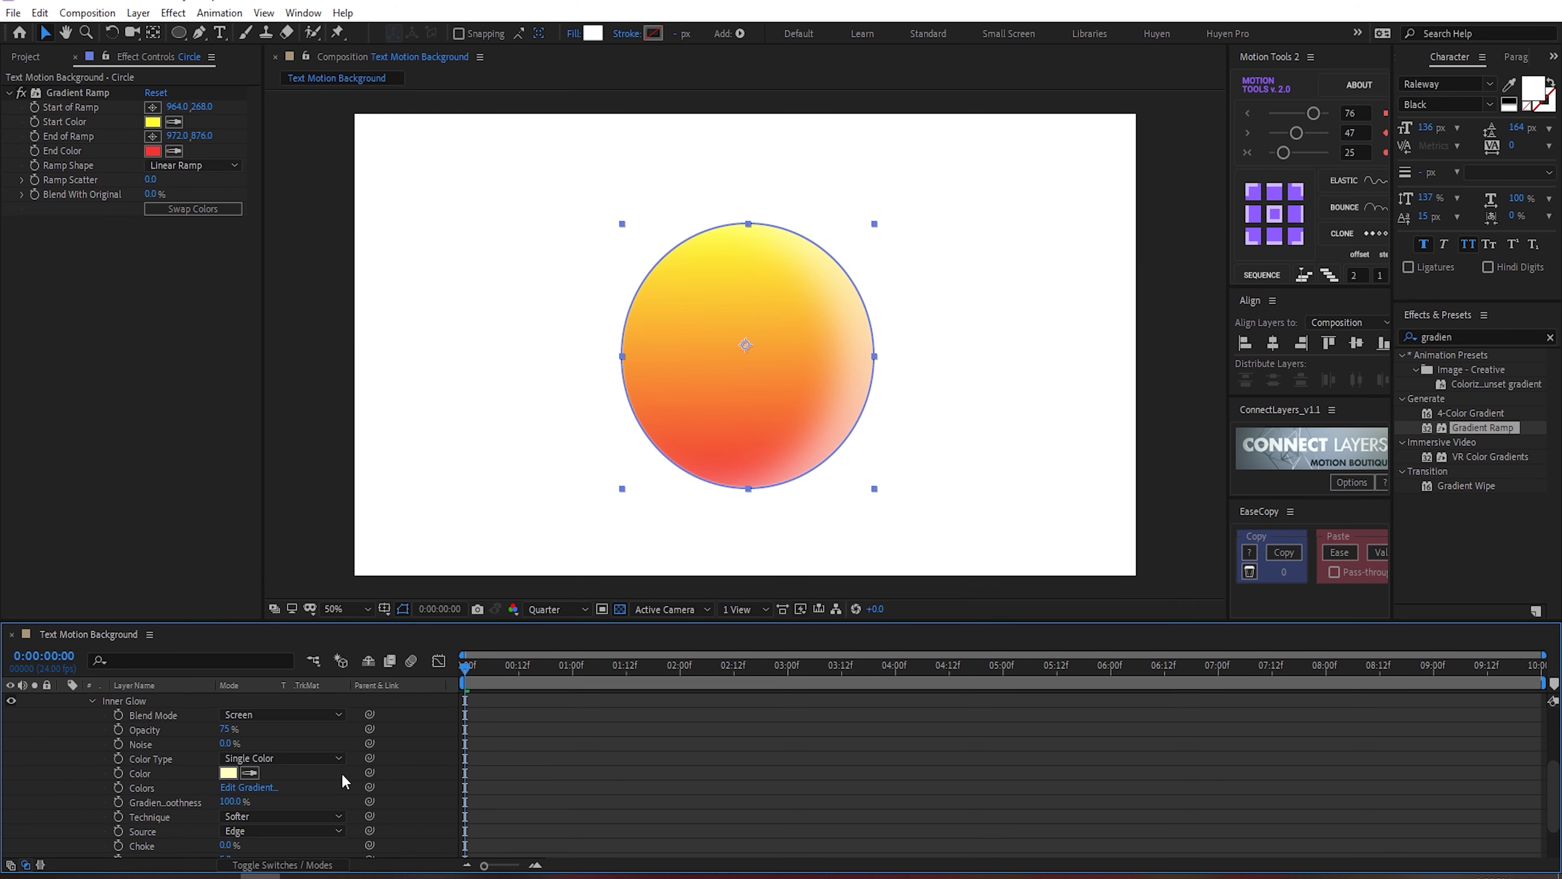
{"action": "scroll", "coordinate": [342, 772], "scroll_direction": "down", "scroll_amount": 3}
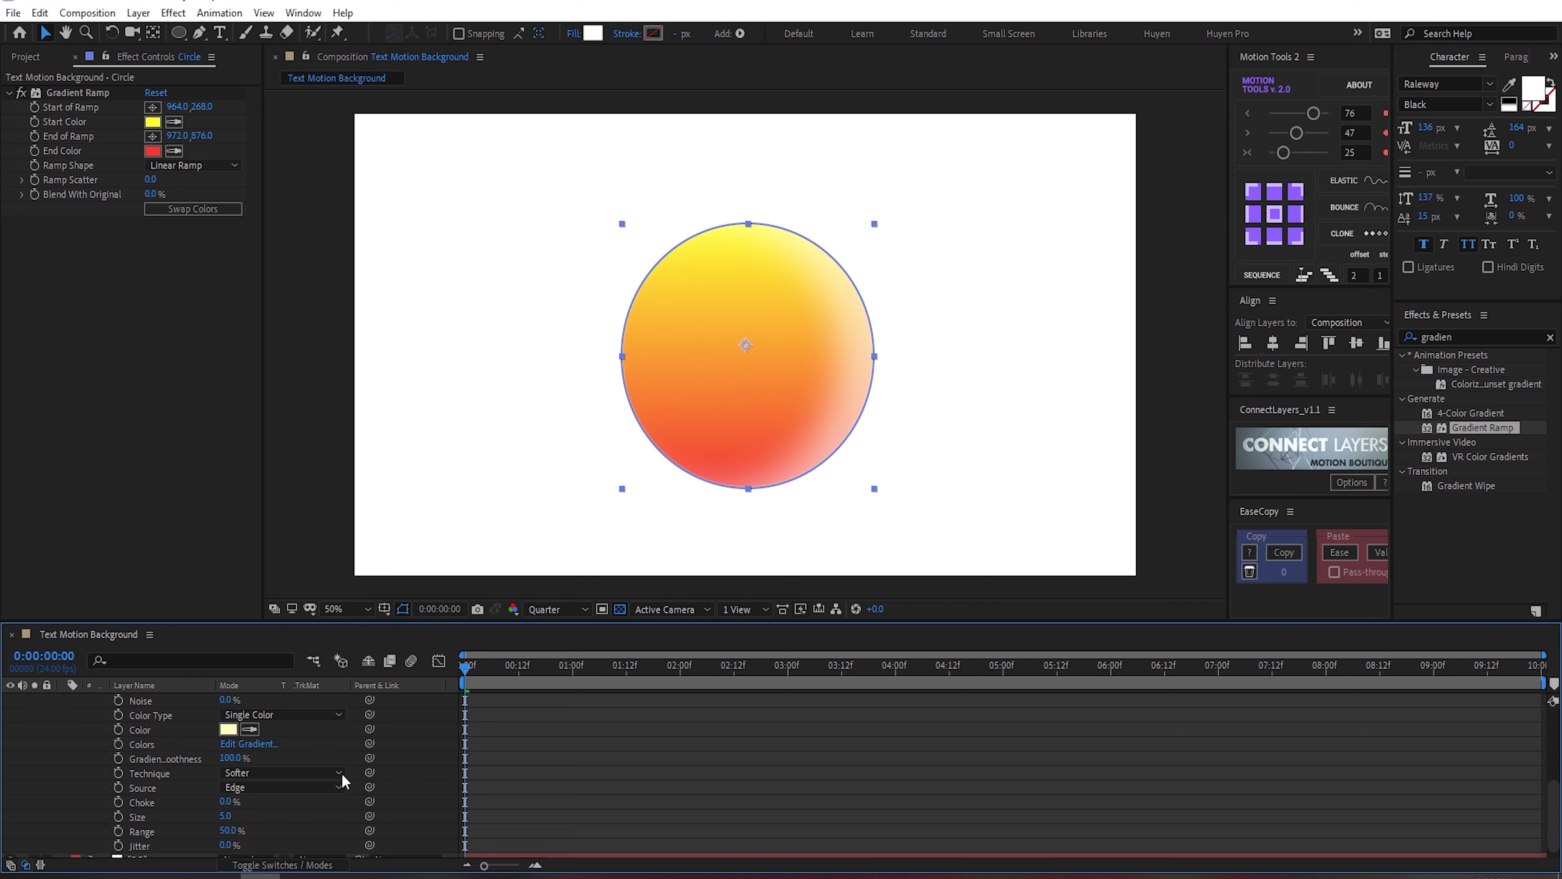
{"action": "left_click_drag", "start_coordinate": [226, 815], "coordinate": [291, 806]}
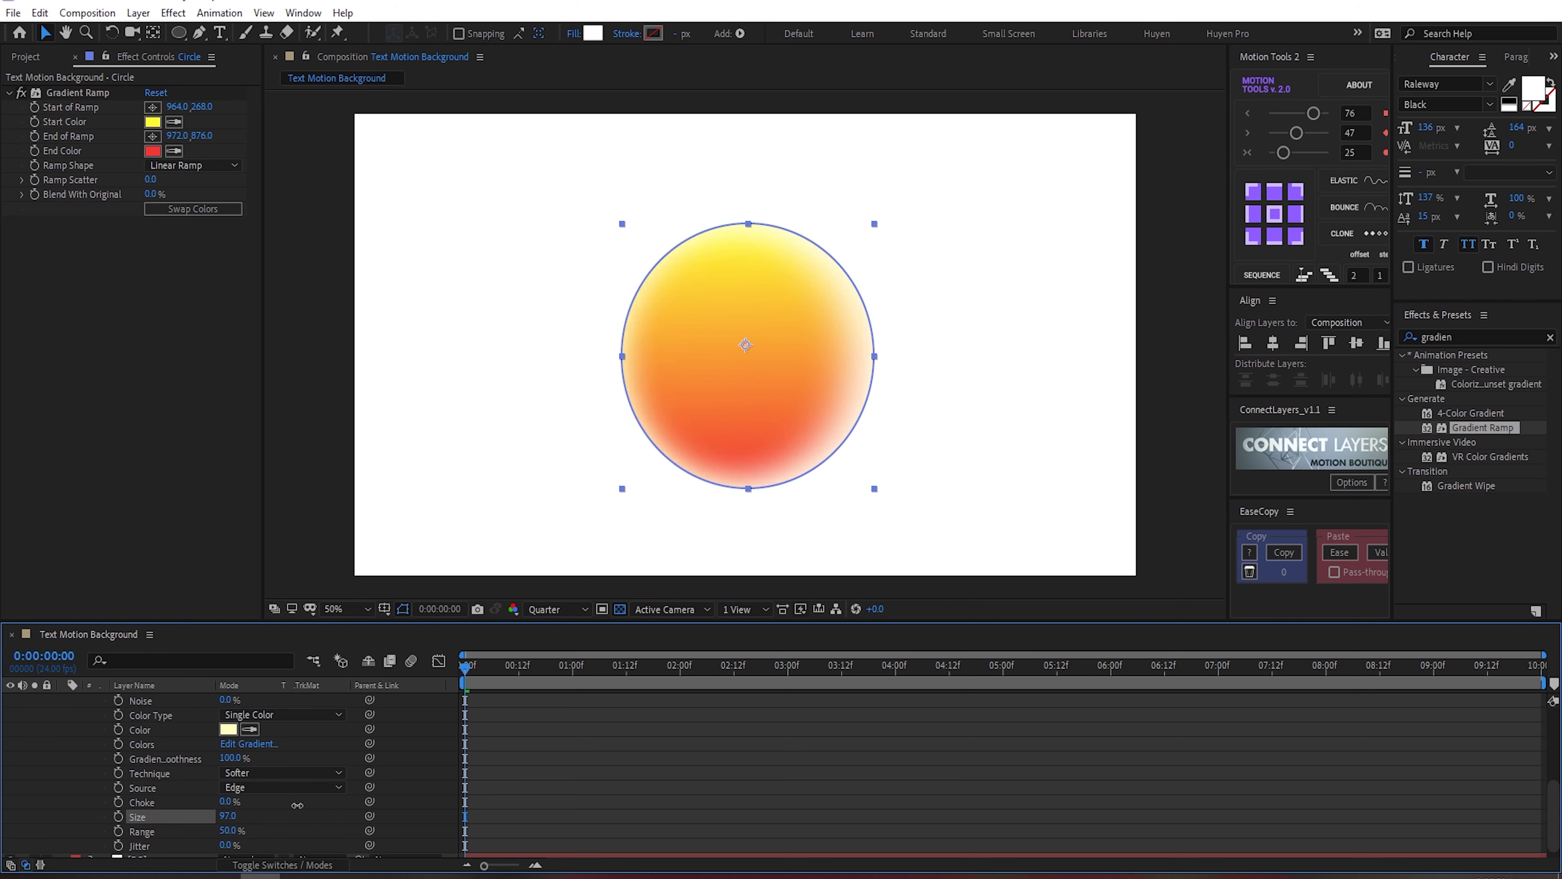
Step: Set the inner glow colour to an orange sampled from the circle and preview it
{"action": "left_click", "coordinate": [249, 728]}
{"action": "left_click", "coordinate": [685, 332]}
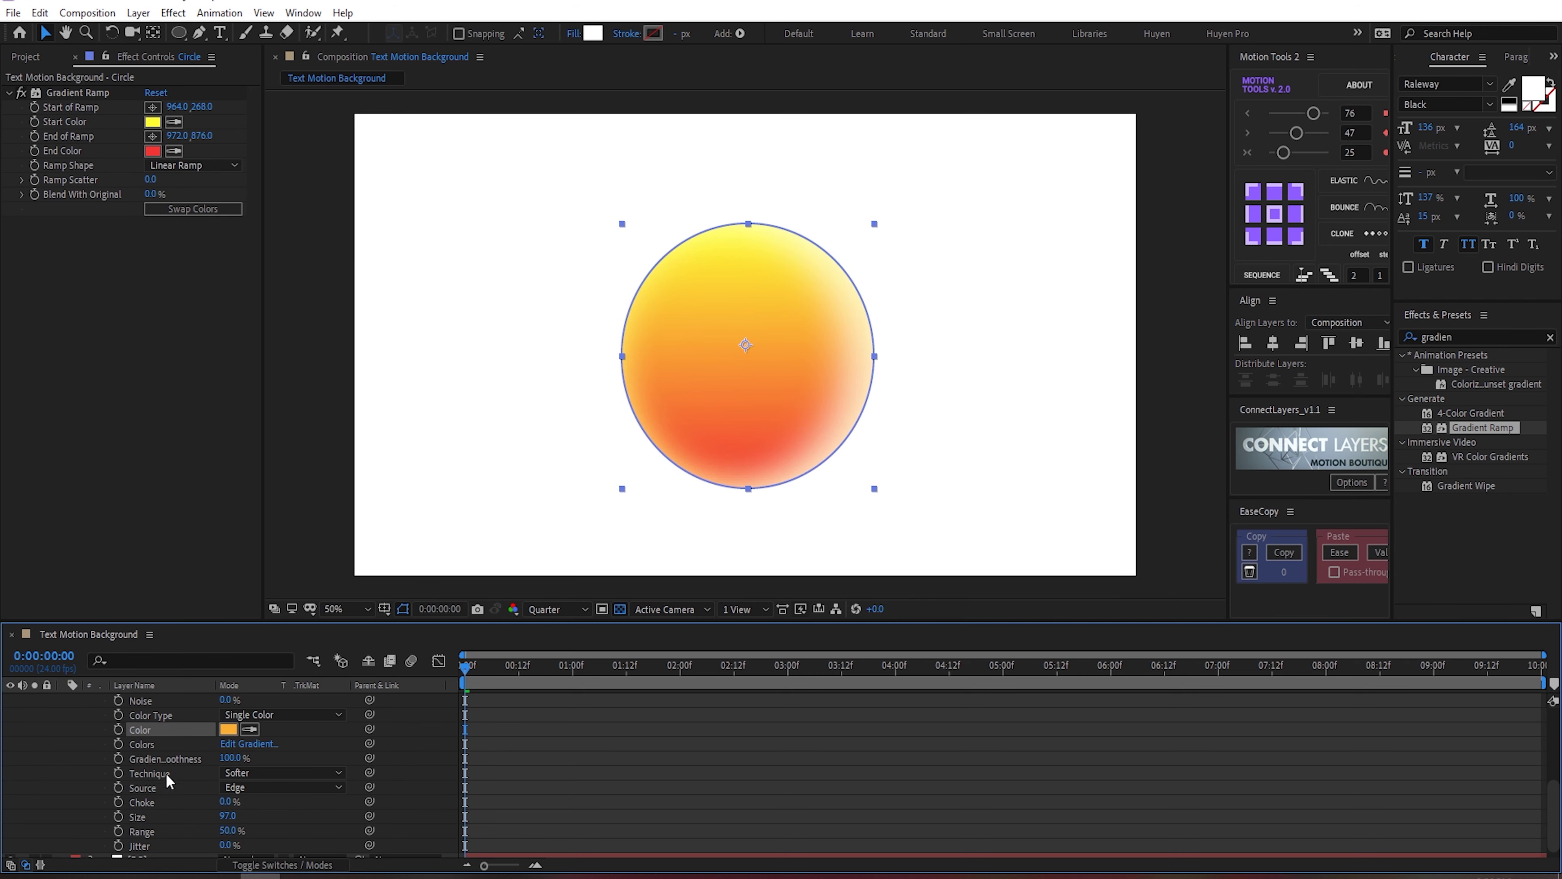
{"action": "left_click", "coordinate": [132, 746]}
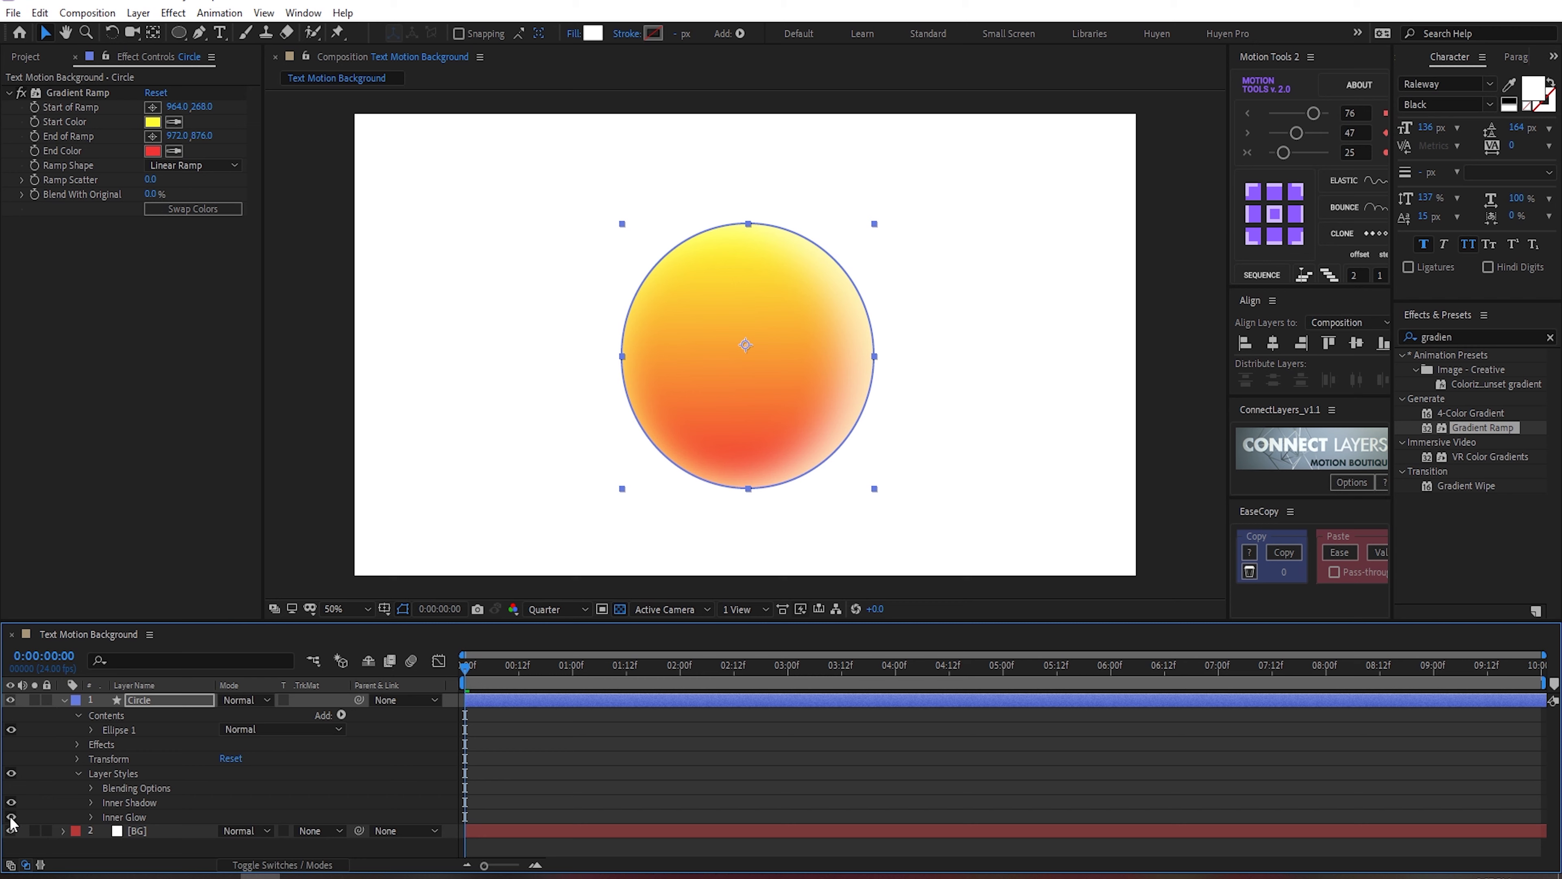
{"action": "double_click", "coordinate": [11, 817]}
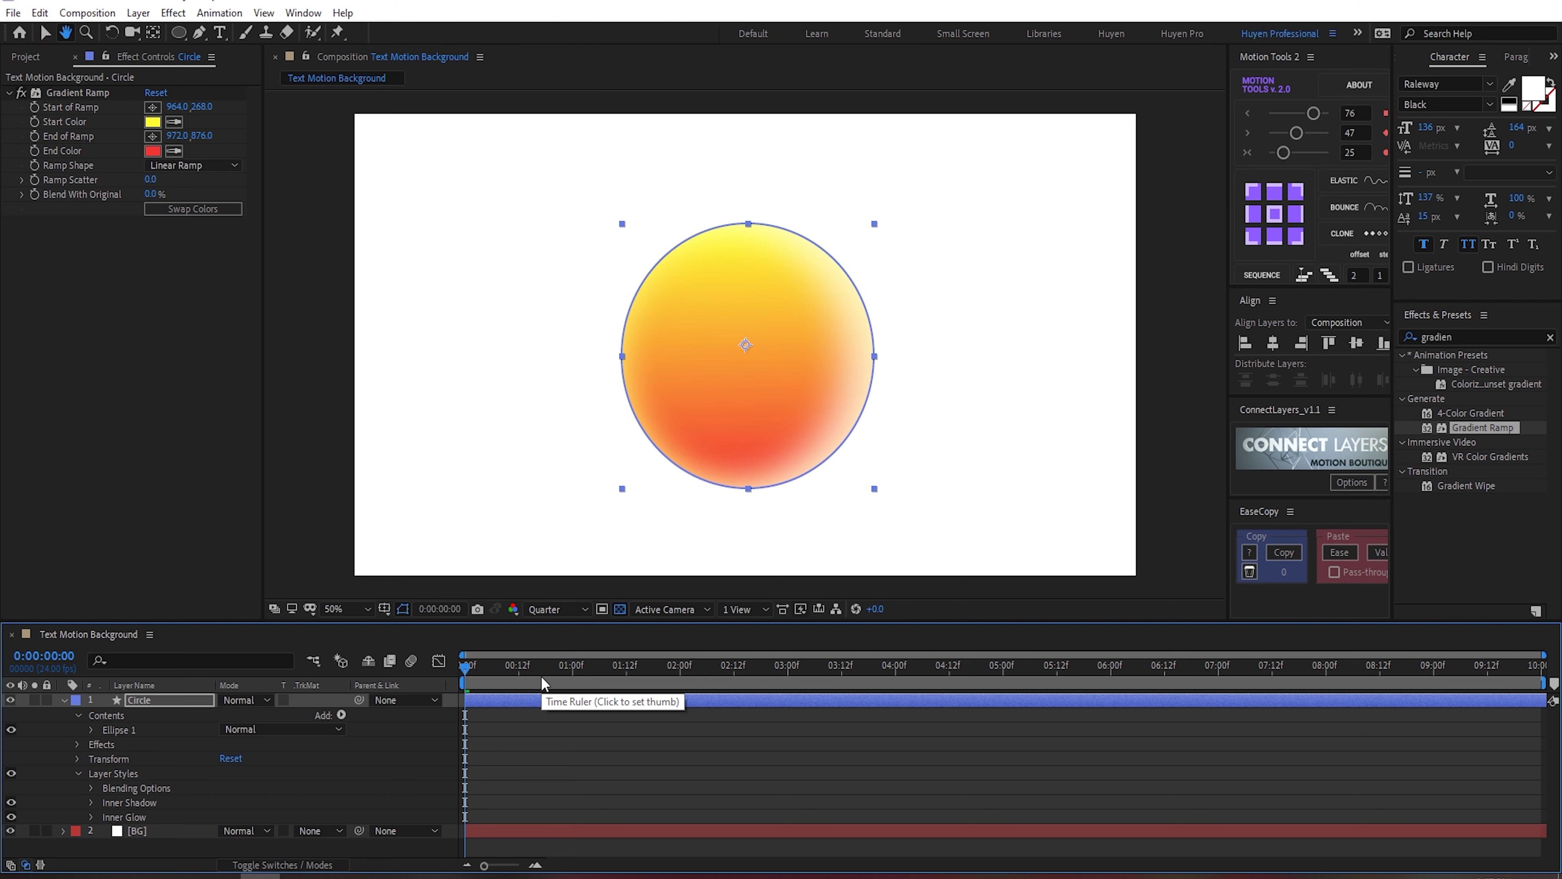
{"action": "mouse_move", "coordinate": [473, 666]}
{"action": "left_mouse_down"}
{"action": "mouse_move", "coordinate": [785, 661]}
{"action": "mouse_move", "coordinate": [466, 665]}
{"action": "left_mouse_up"}
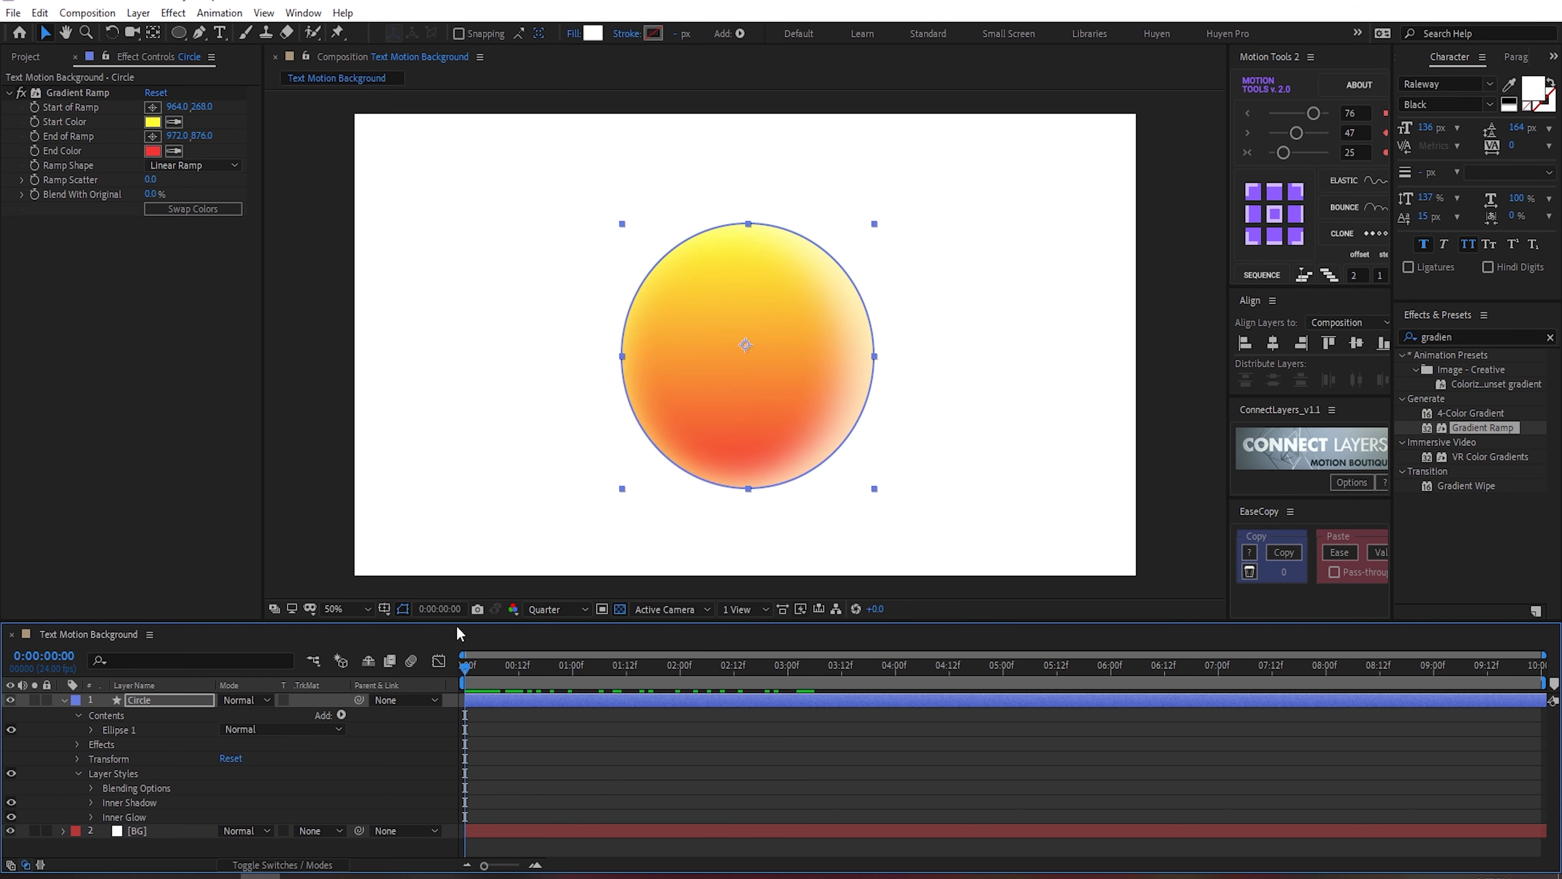
Step: Collapse and reselect the Circle layer, bringing up the Layer Styles menu again
{"action": "left_click", "coordinate": [62, 700]}
{"action": "left_click", "coordinate": [150, 742]}
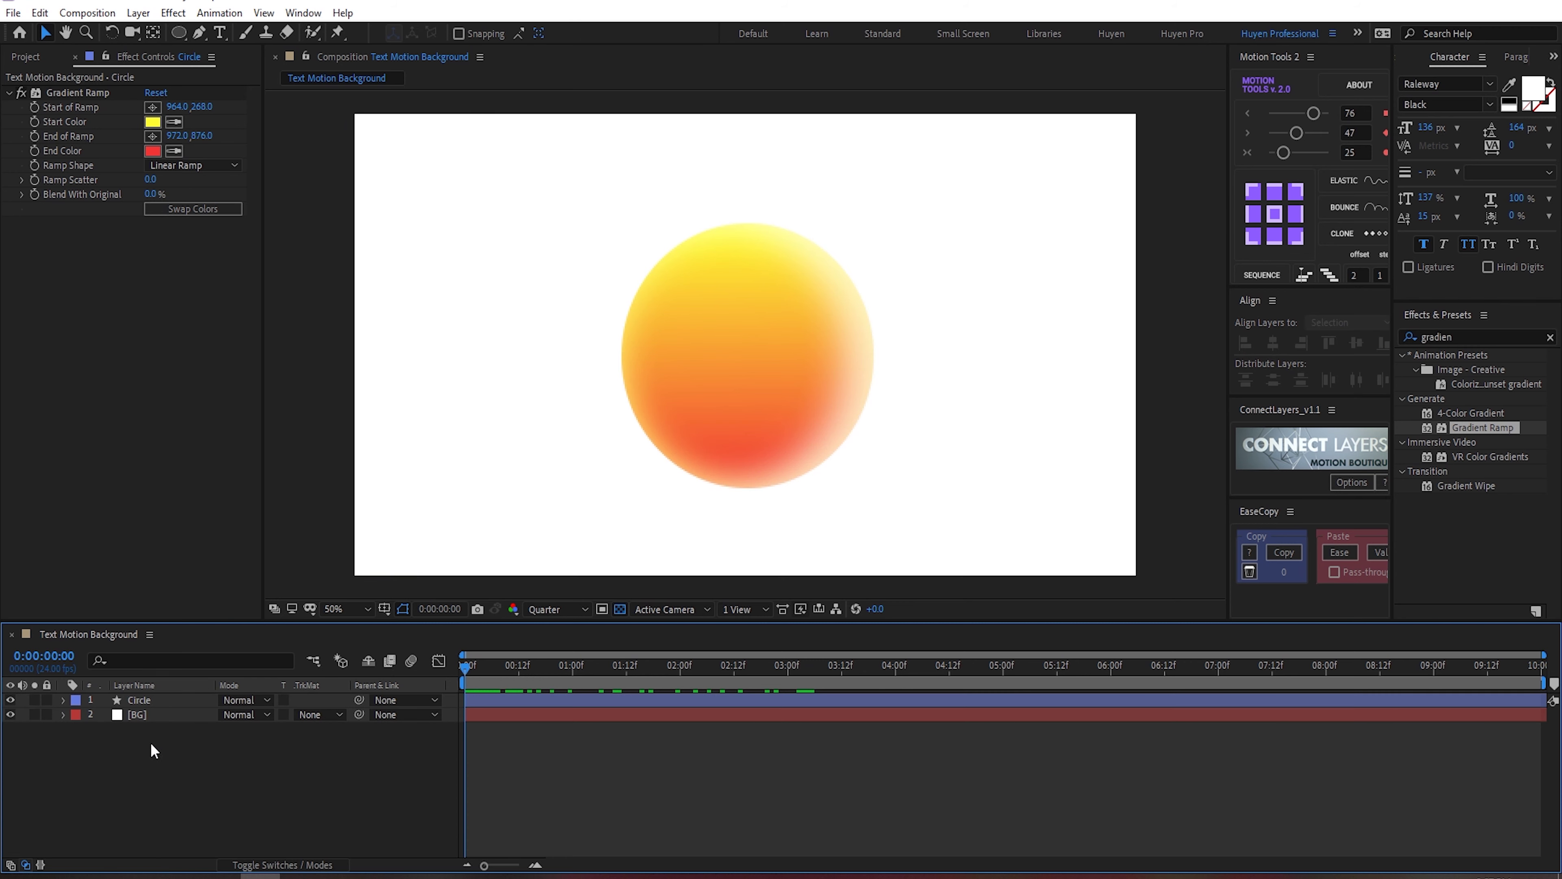
{"action": "left_click", "coordinate": [152, 699]}
{"action": "key", "text": "alt+l"}
{"action": "mouse_move", "coordinate": [295, 445]}
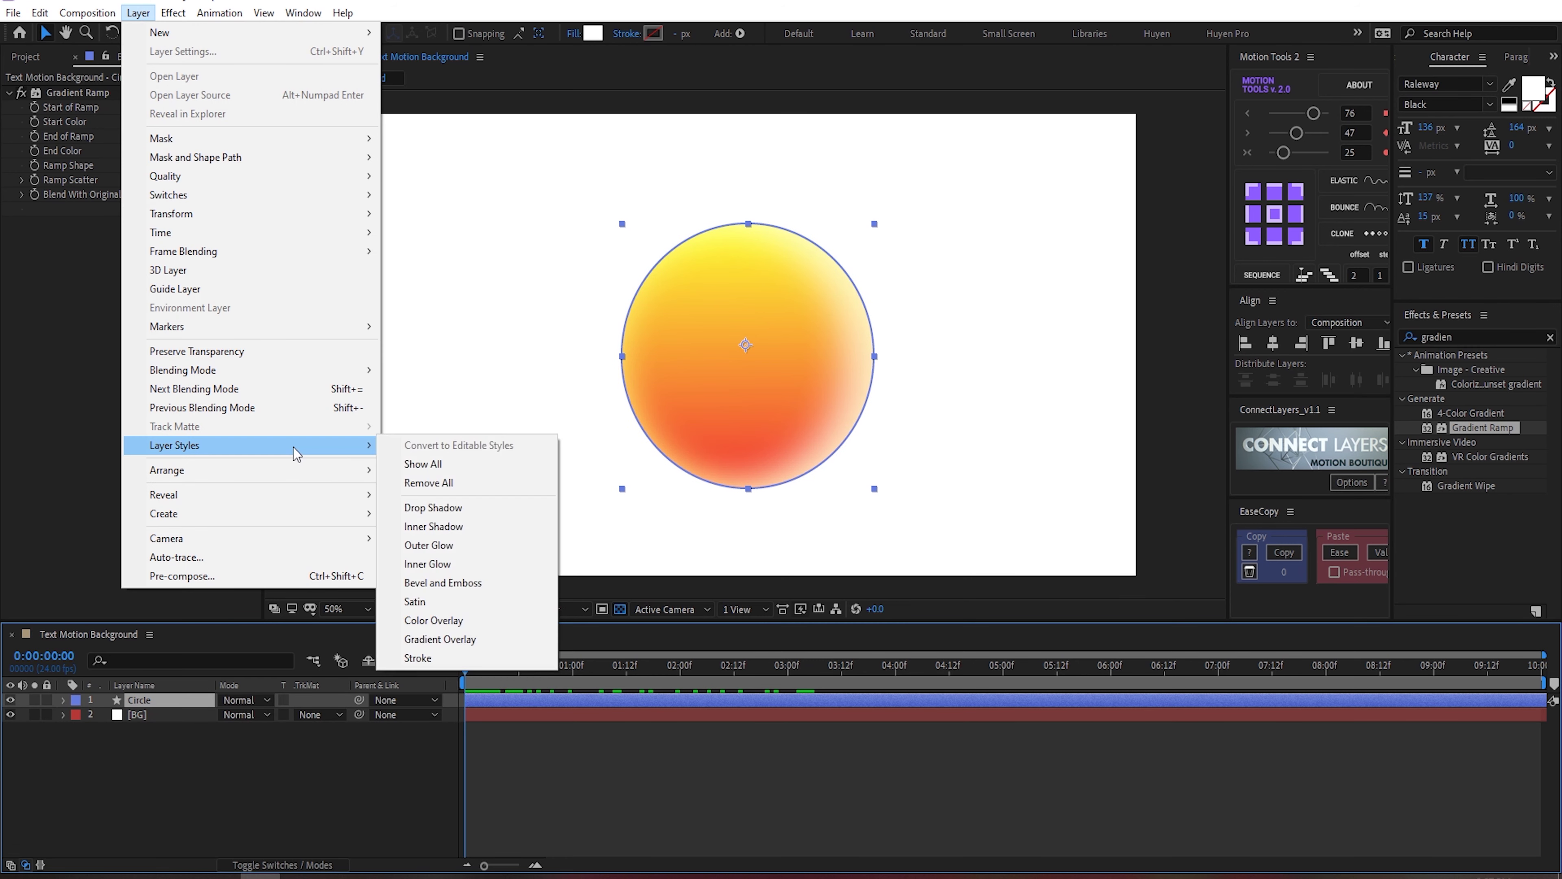
Step: Add a dark red Drop Shadow to the circle with greater distance and lower opacity
{"action": "left_click", "coordinate": [527, 506]}
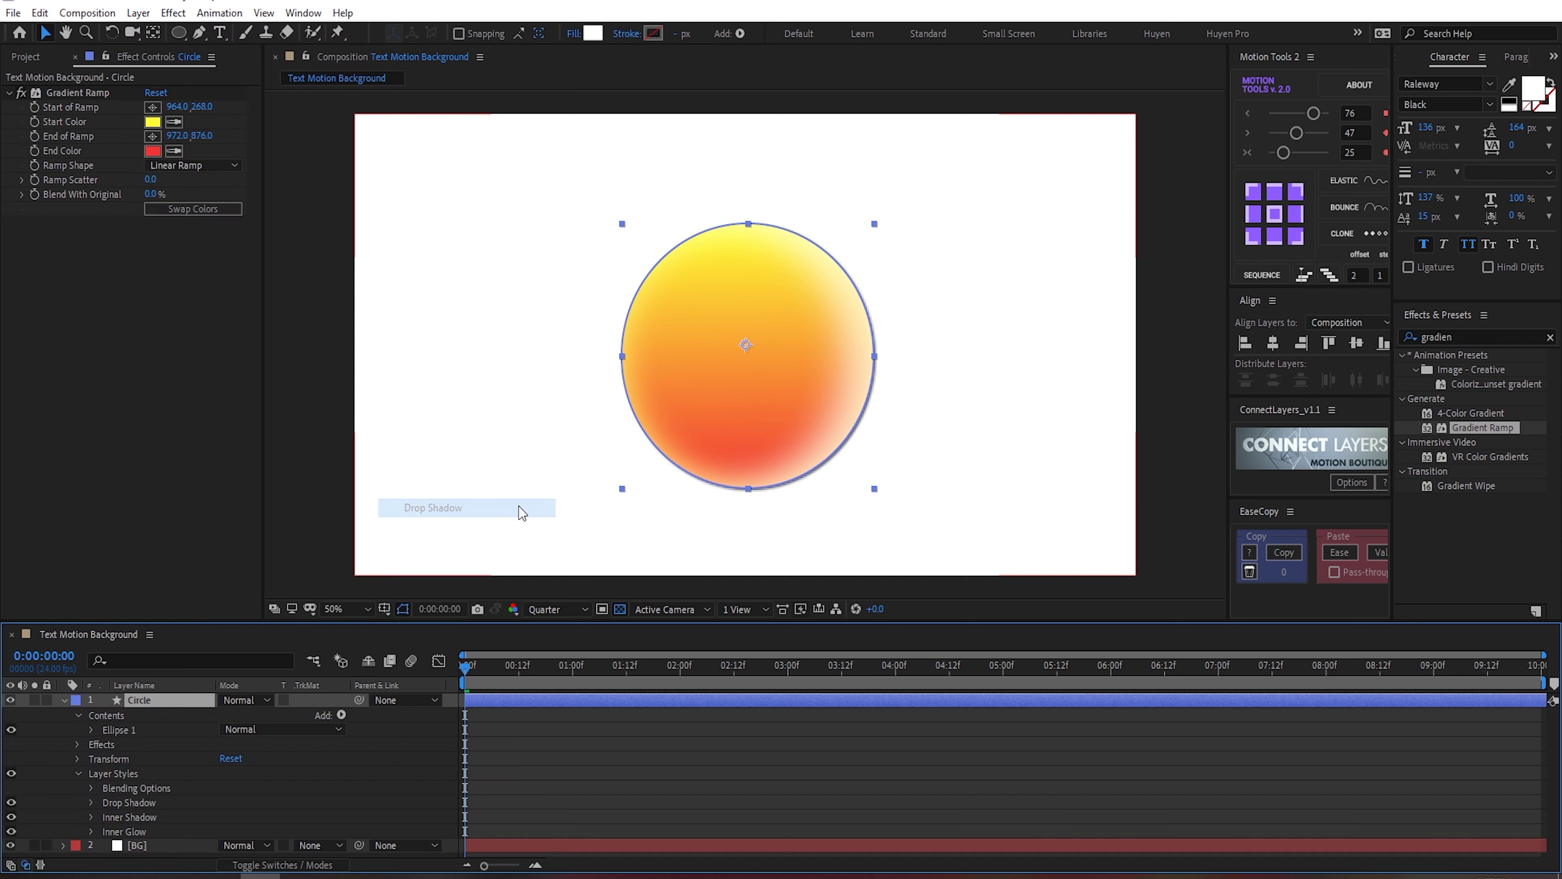
{"action": "left_click", "coordinate": [91, 803]}
{"action": "left_click_drag", "start_coordinate": [225, 791], "coordinate": [247, 791]}
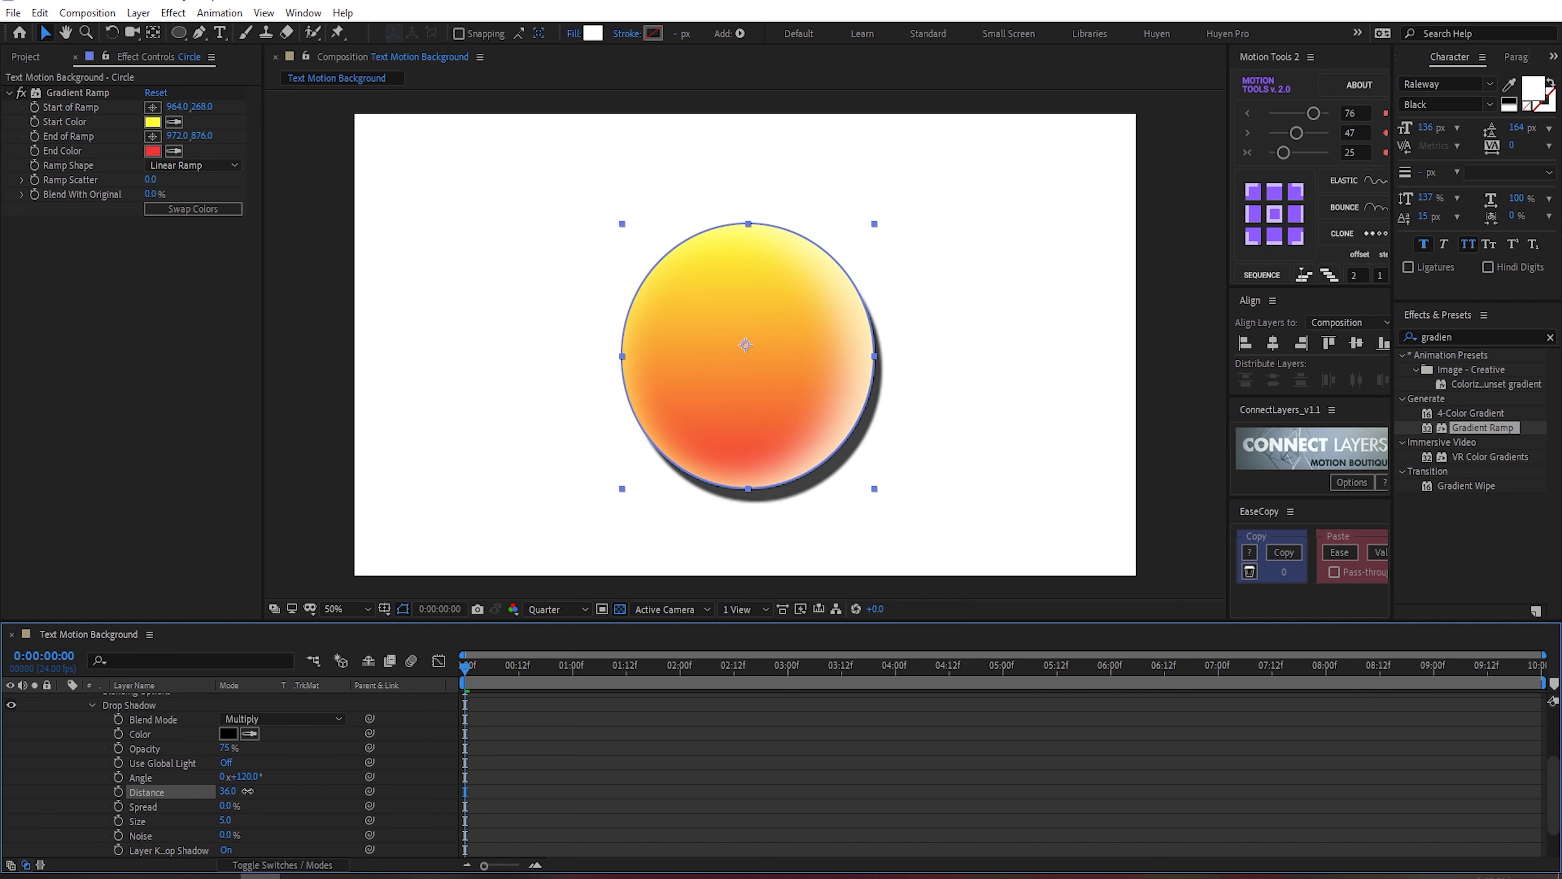
{"action": "left_click", "coordinate": [250, 733]}
{"action": "left_click", "coordinate": [154, 151]}
{"action": "left_click", "coordinate": [227, 733]}
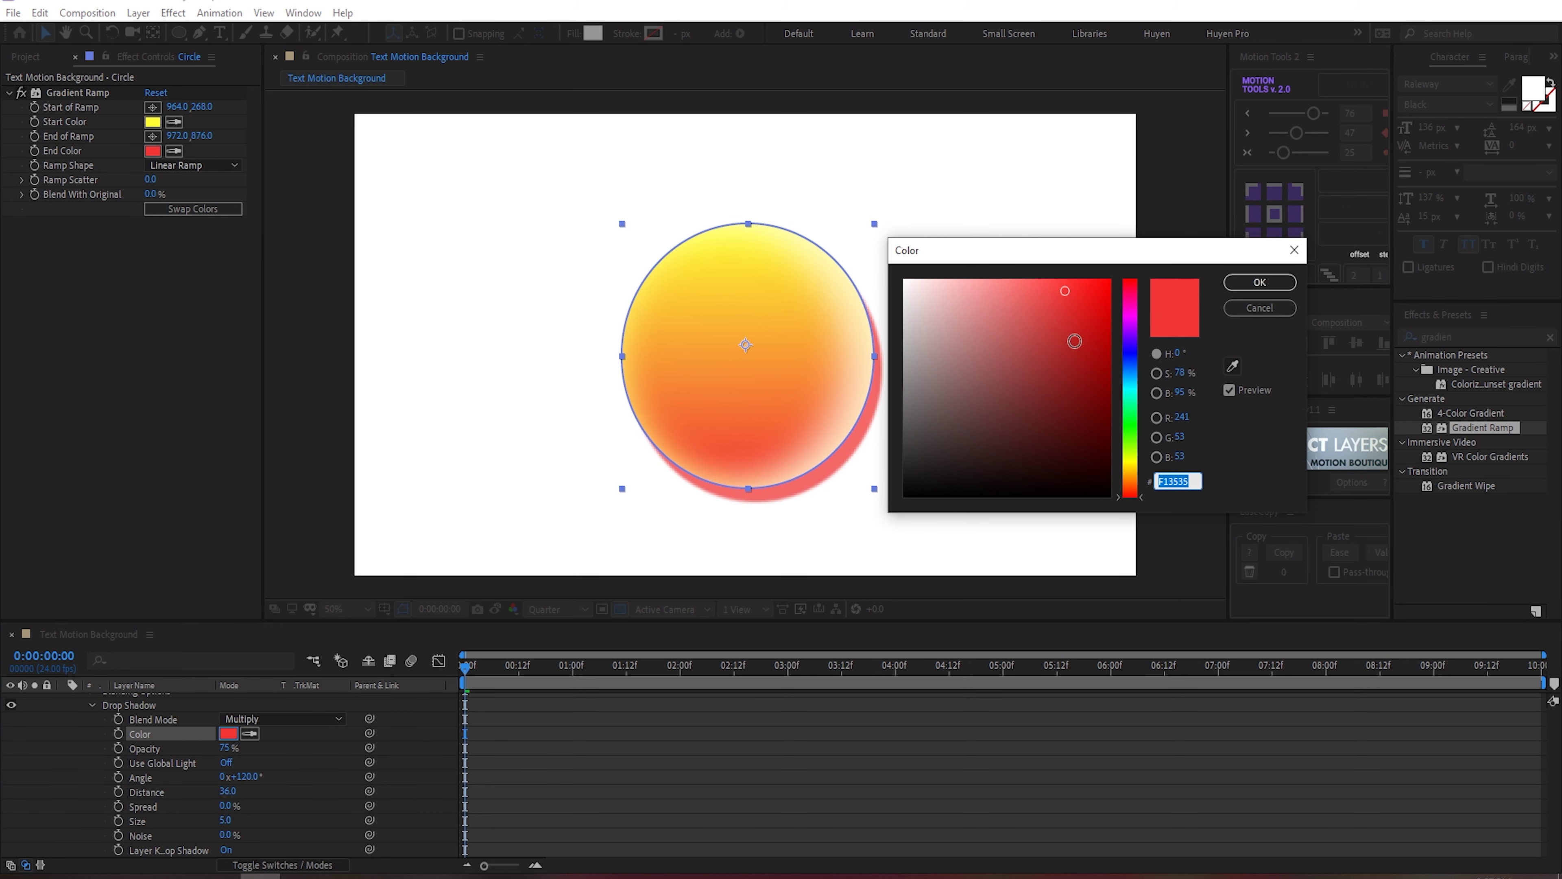
{"action": "left_click", "coordinate": [1061, 349]}
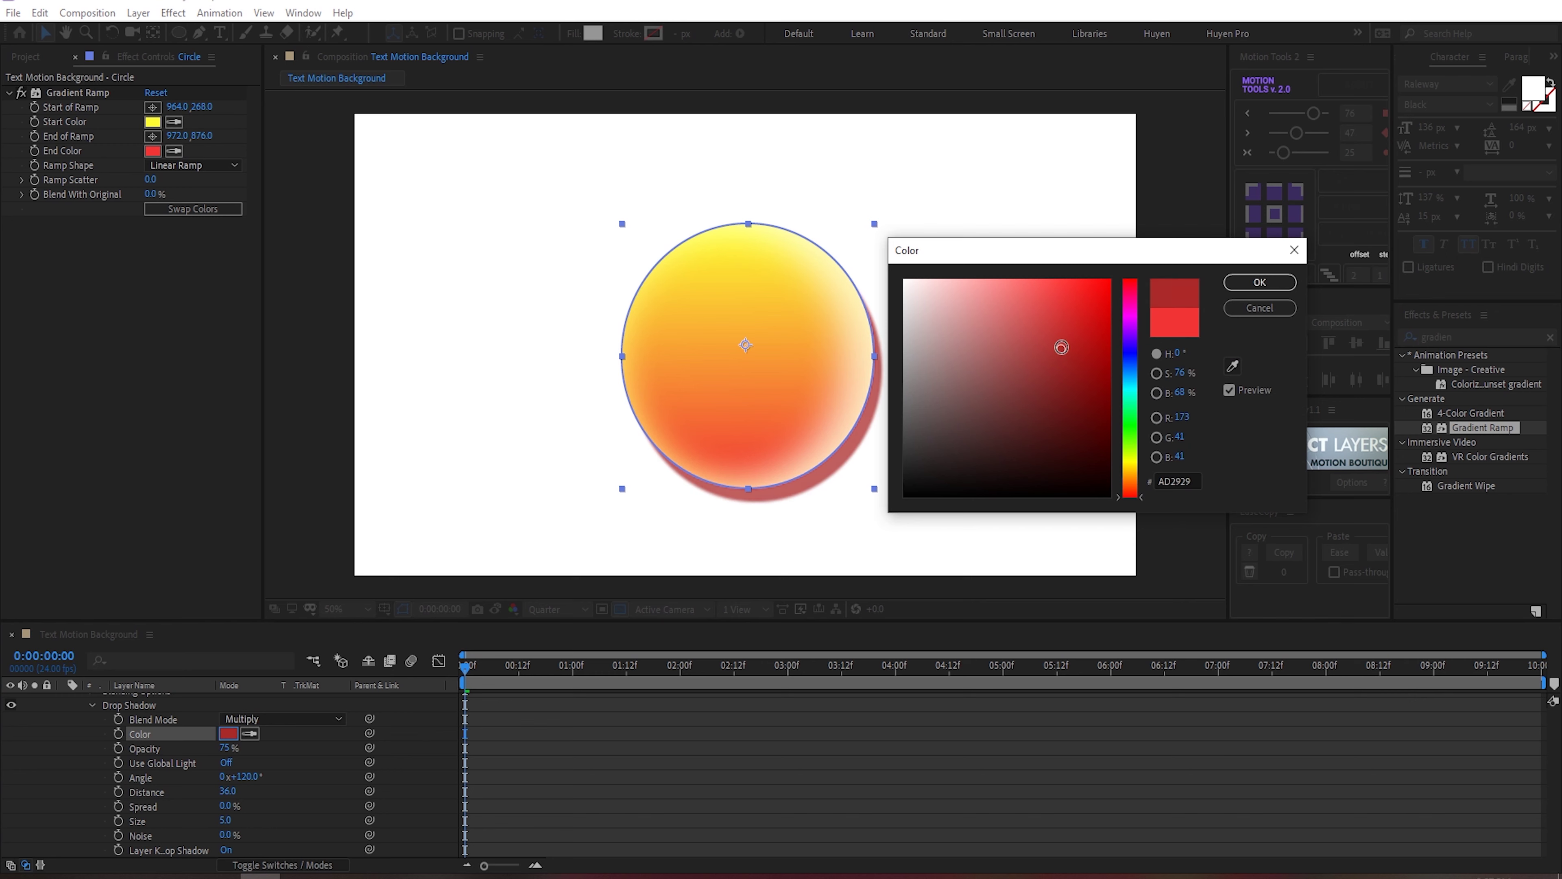
{"action": "left_click", "coordinate": [1259, 282]}
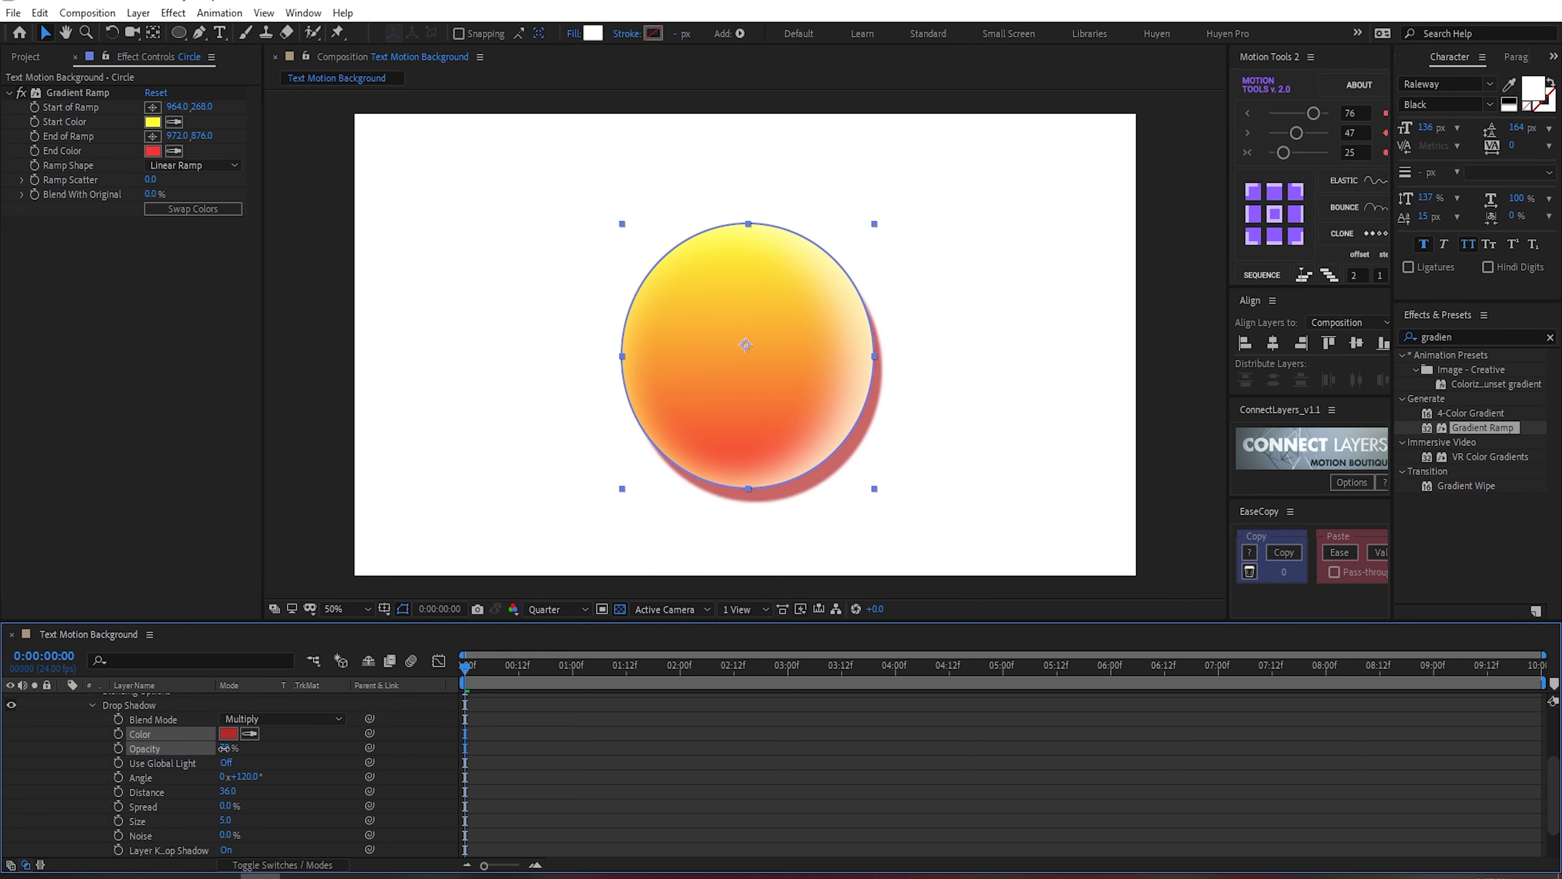
{"action": "left_click_drag", "start_coordinate": [226, 747], "coordinate": [331, 633]}
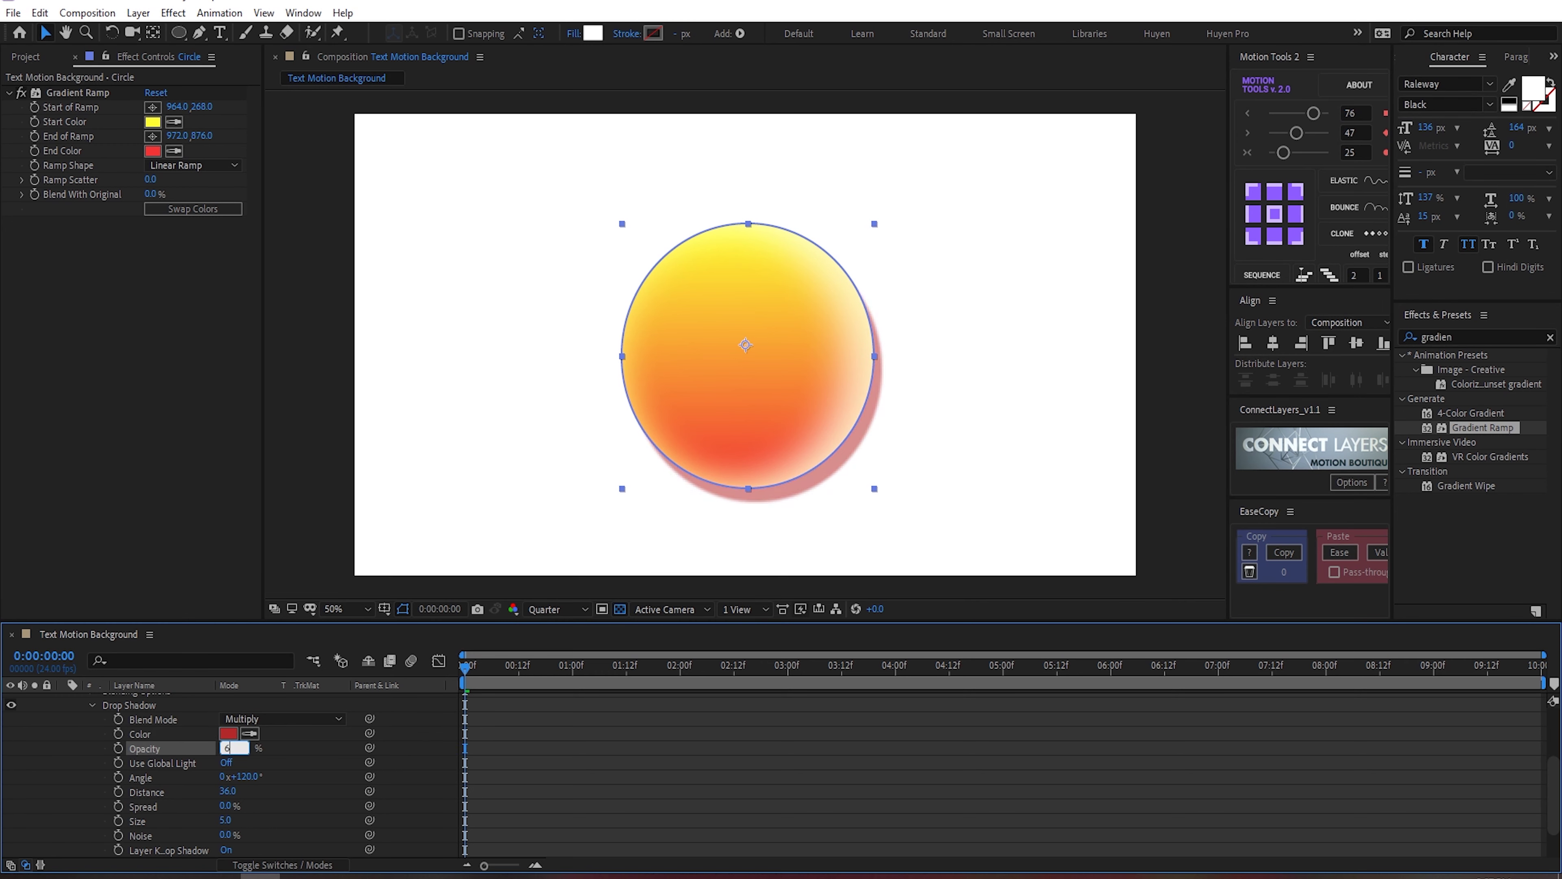
Step: Recolour the drop shadow to salmon F56D51, widen spread to 7% and add noise
{"action": "left_click", "coordinate": [228, 733]}
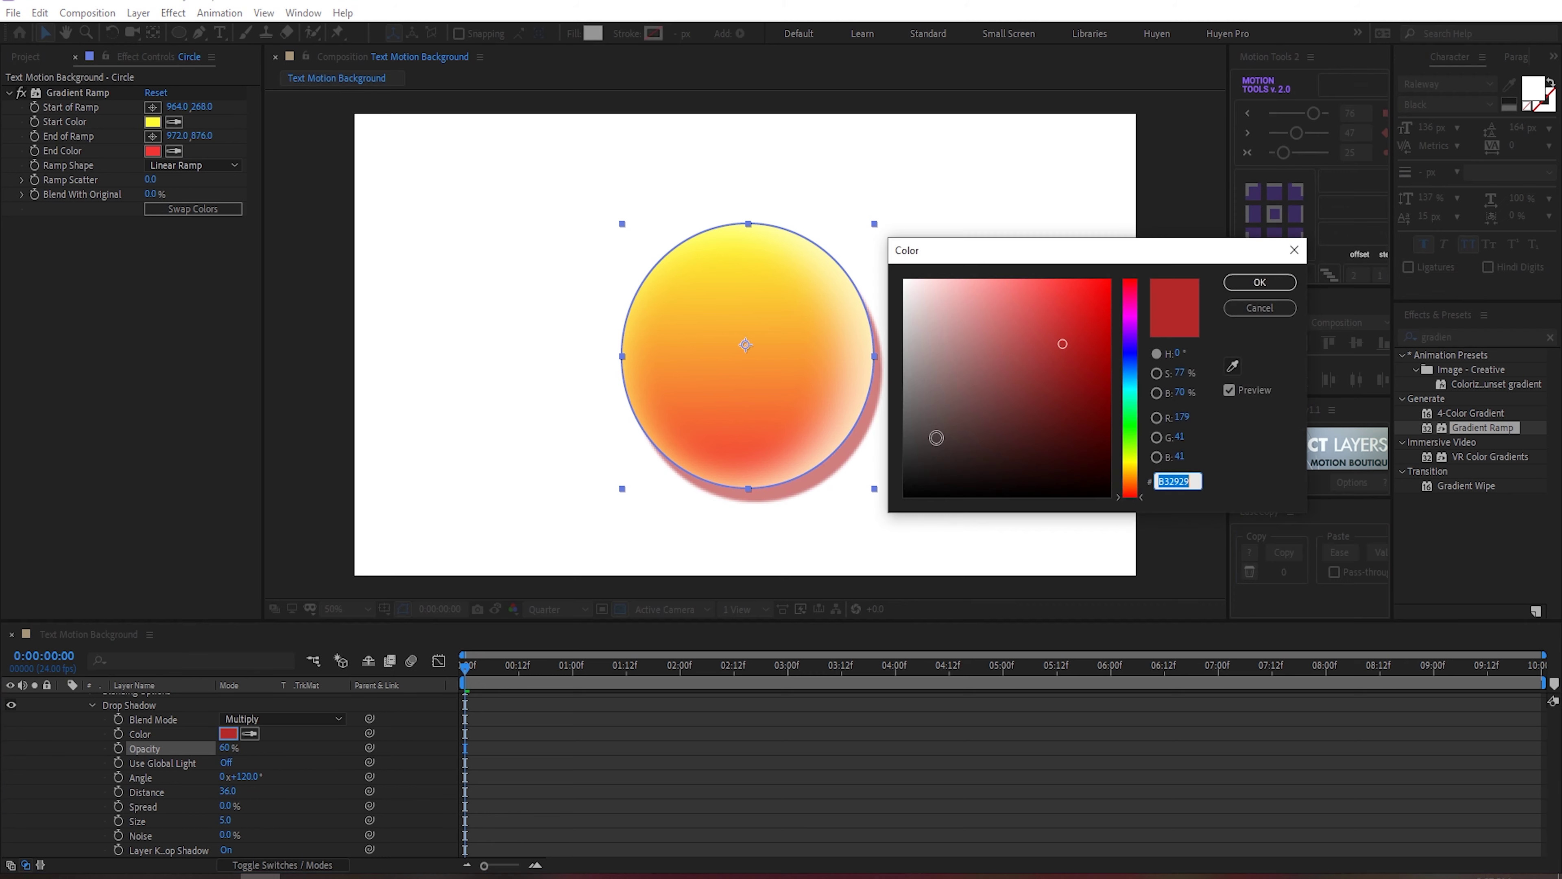
{"action": "left_click", "coordinate": [1232, 365]}
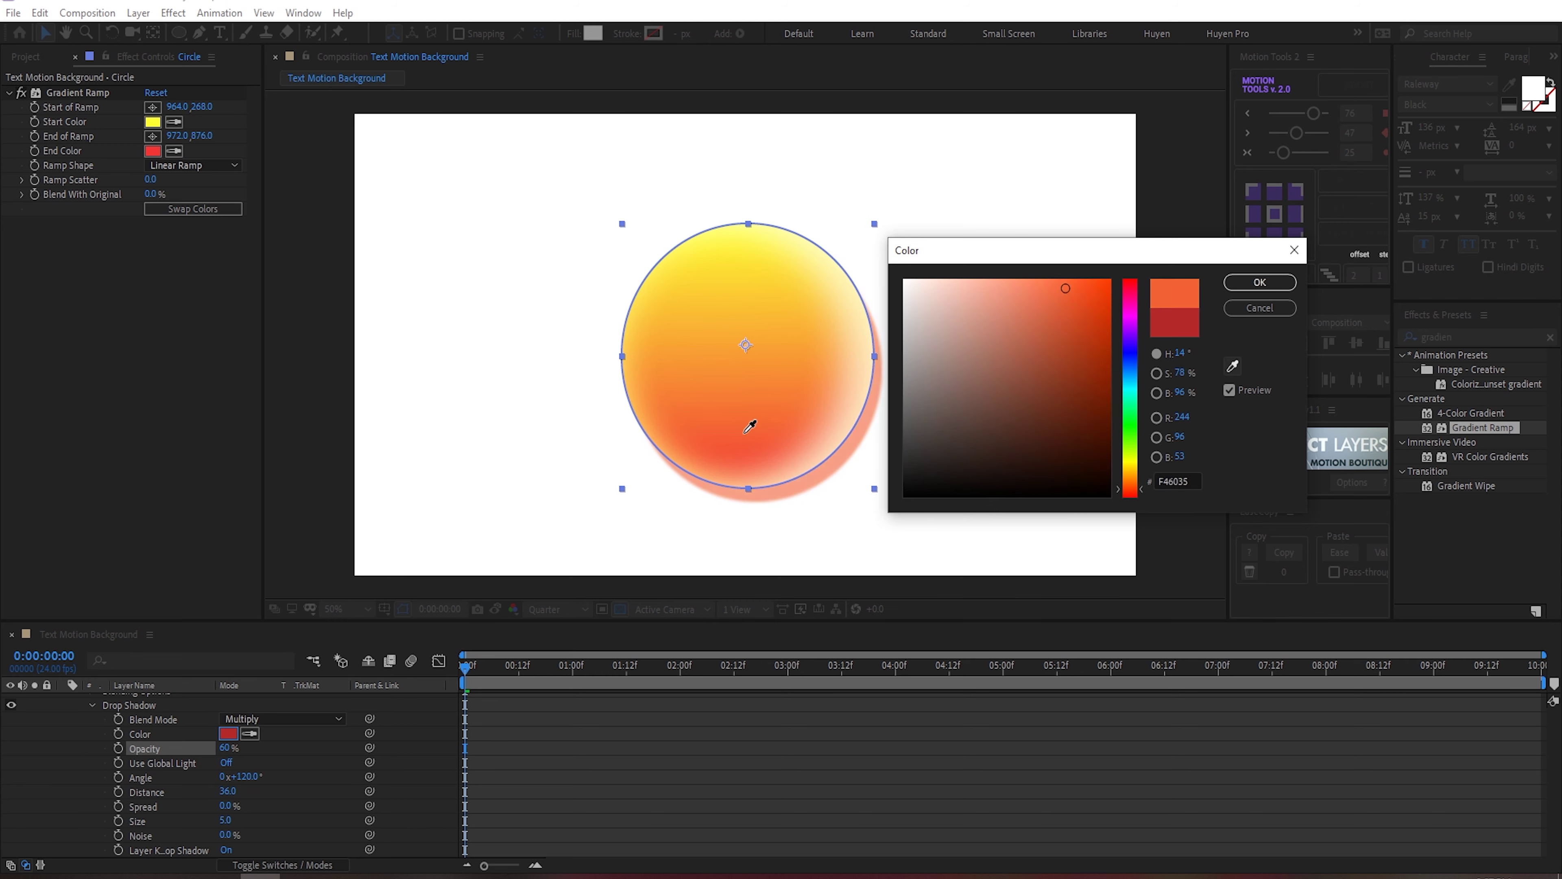
{"action": "left_click", "coordinate": [769, 458]}
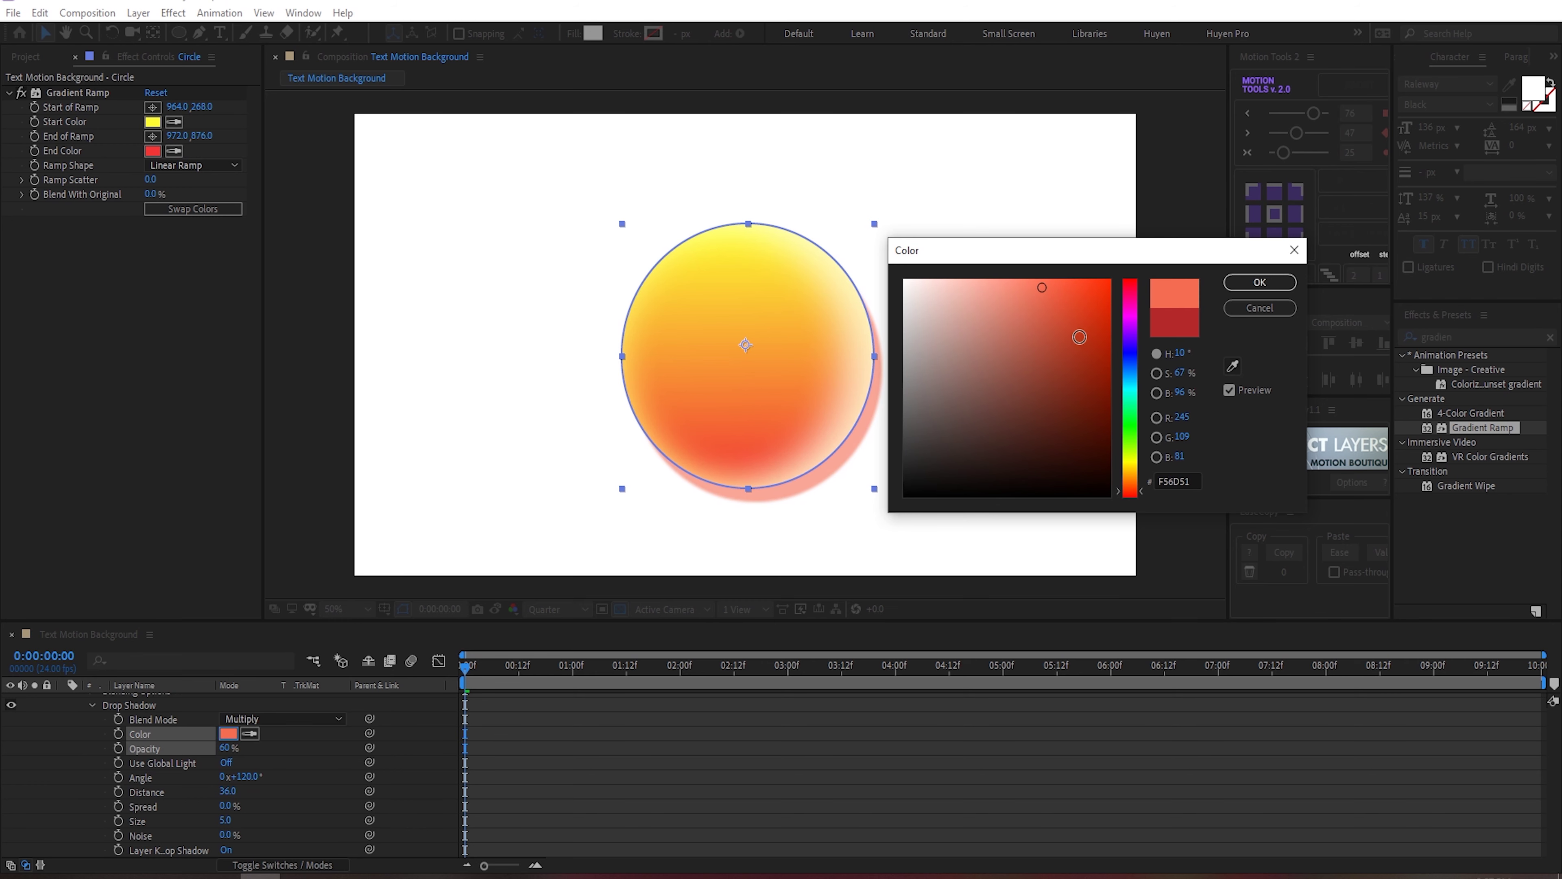
{"action": "left_click", "coordinate": [1260, 282]}
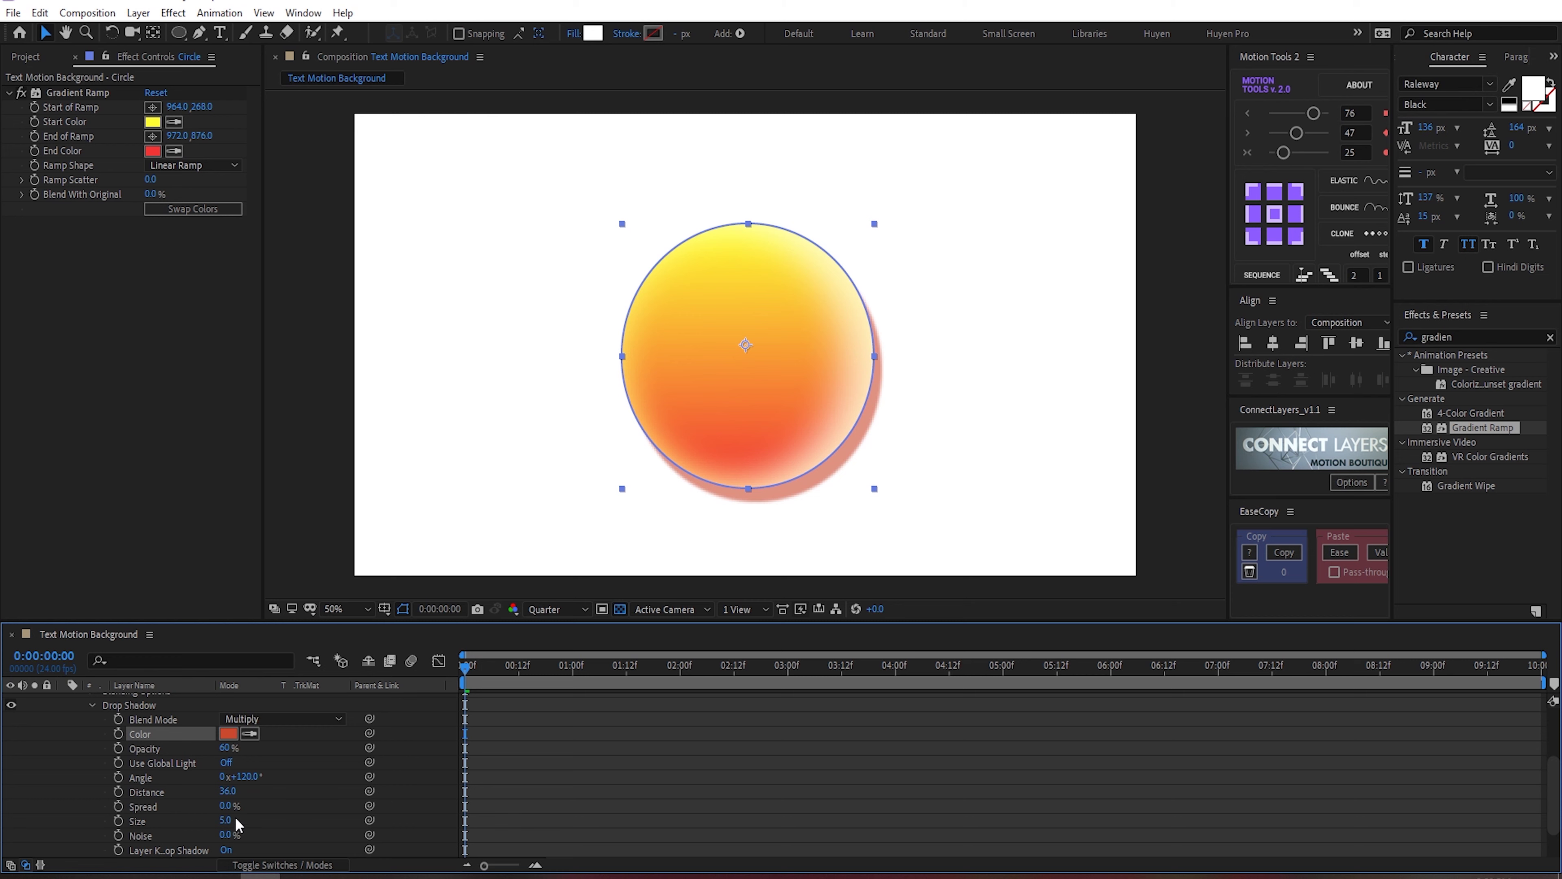
{"action": "left_click_drag", "start_coordinate": [226, 805], "coordinate": [271, 808]}
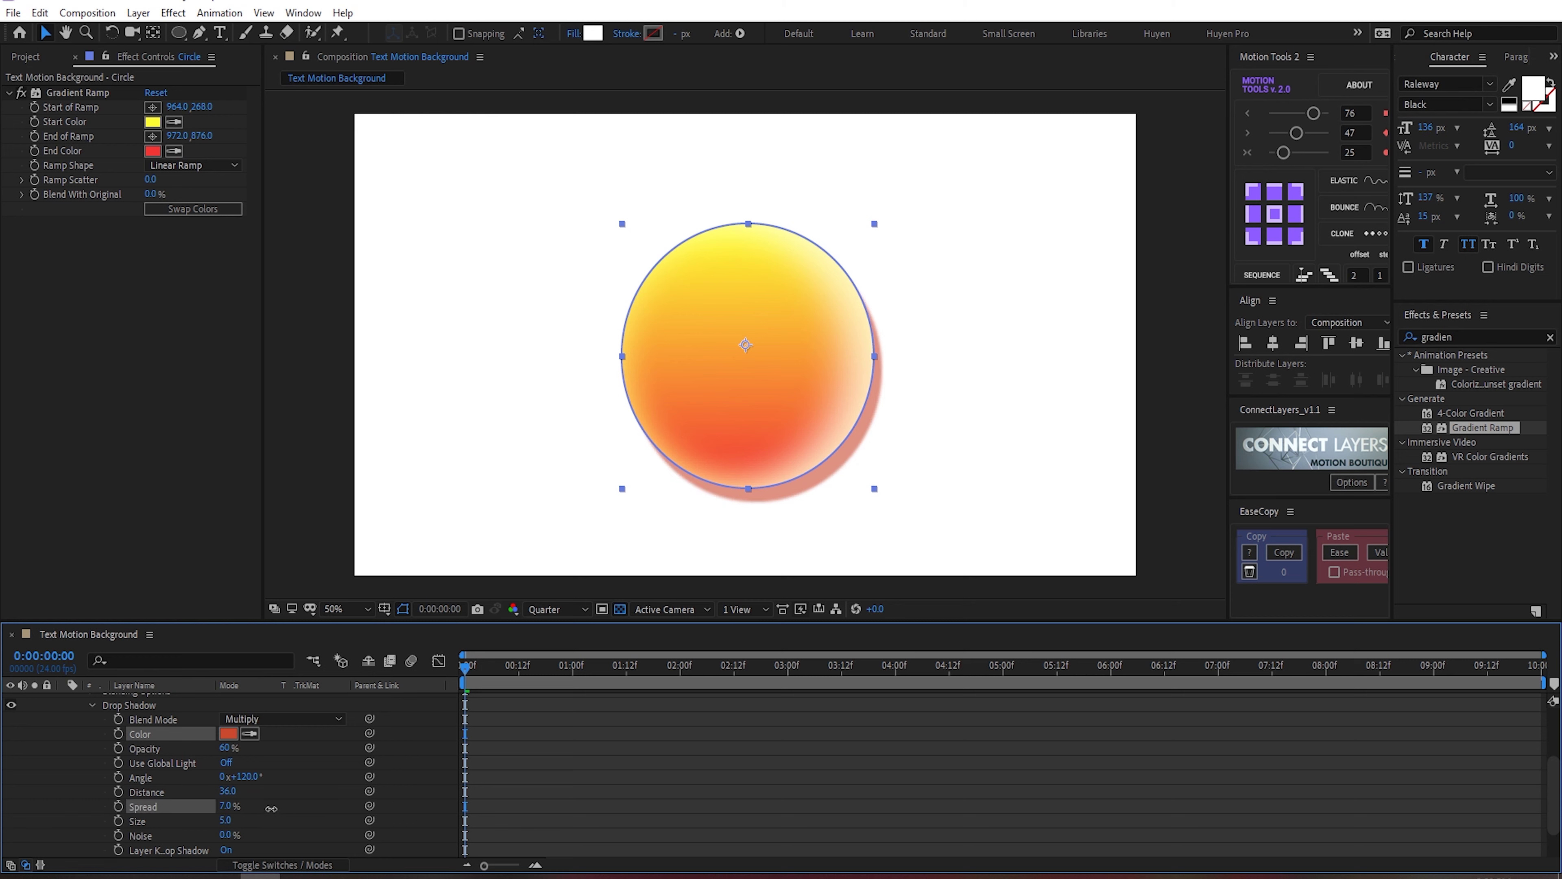
{"action": "mouse_move", "coordinate": [227, 835]}
{"action": "left_mouse_down"}
{"action": "mouse_move", "coordinate": [248, 836]}
{"action": "mouse_move", "coordinate": [234, 835]}
{"action": "left_mouse_up"}
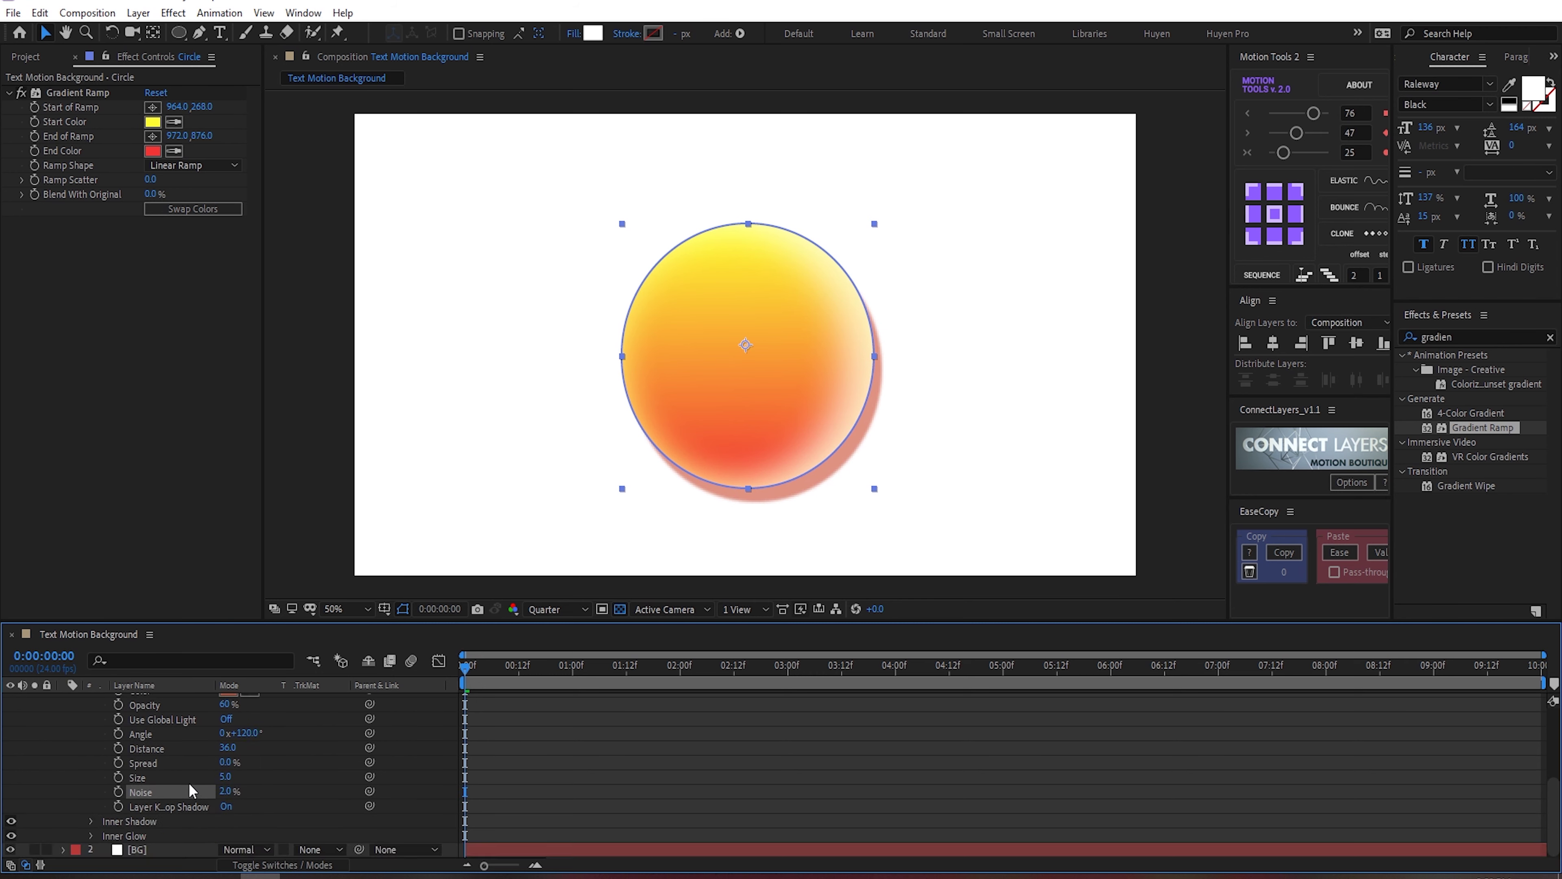
{"action": "scroll", "coordinate": [90, 761], "scroll_direction": "up", "scroll_amount": 3}
{"action": "scroll", "coordinate": [80, 774], "scroll_direction": "up", "scroll_amount": 5}
{"action": "left_click", "coordinate": [63, 701]}
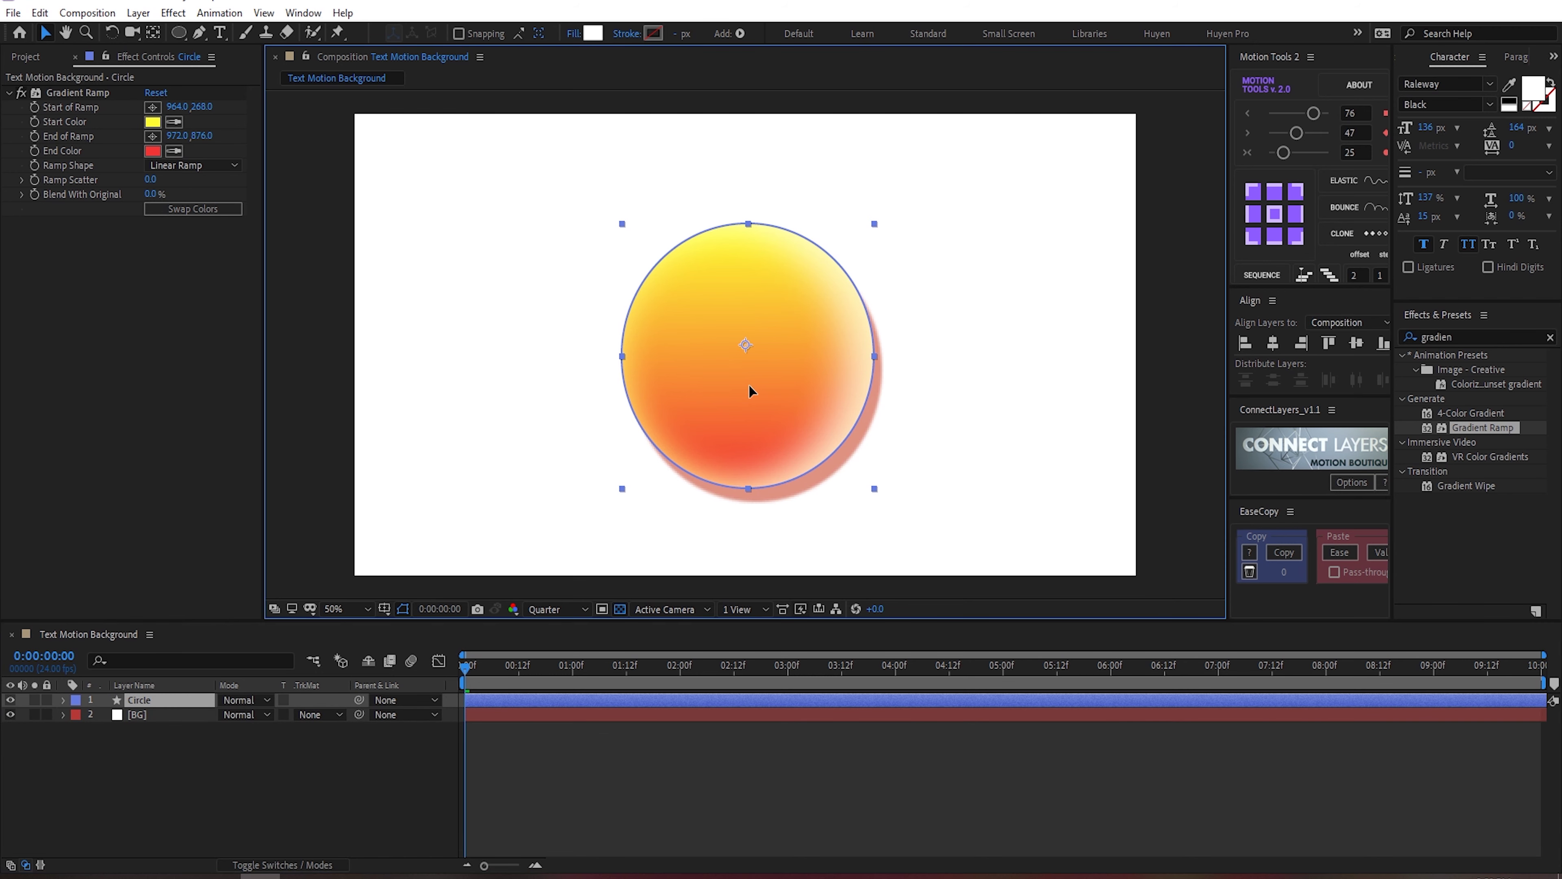
Step: Move the circle into the top-right corner, partly off the frame
{"action": "left_click_drag", "start_coordinate": [757, 392], "coordinate": [1068, 252]}
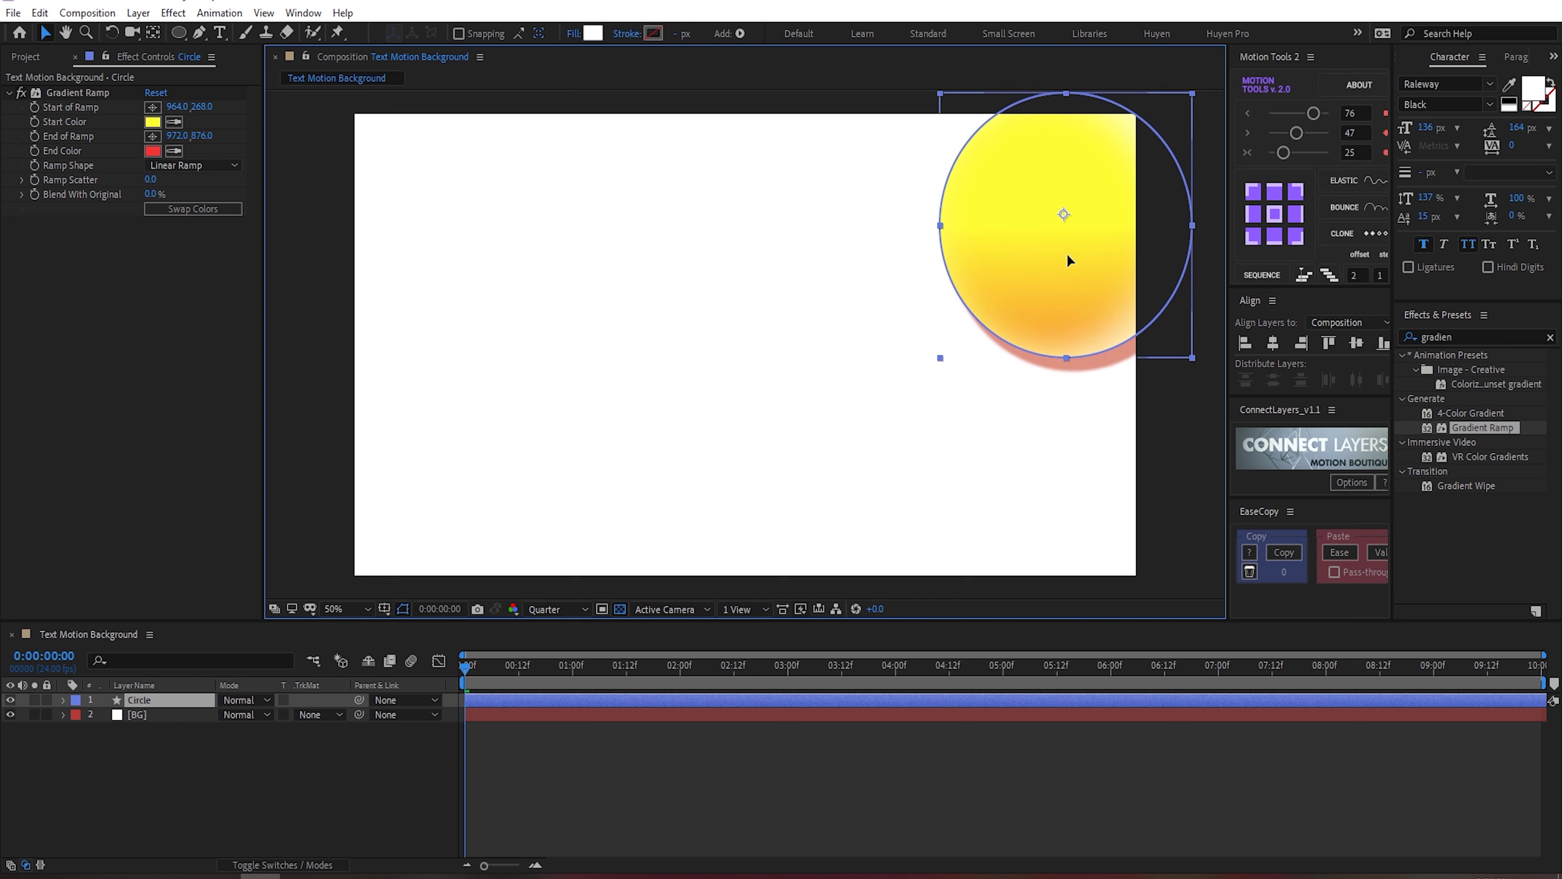
{"action": "left_click_drag", "start_coordinate": [1066, 247], "coordinate": [1069, 255]}
{"action": "left_click", "coordinate": [399, 781]}
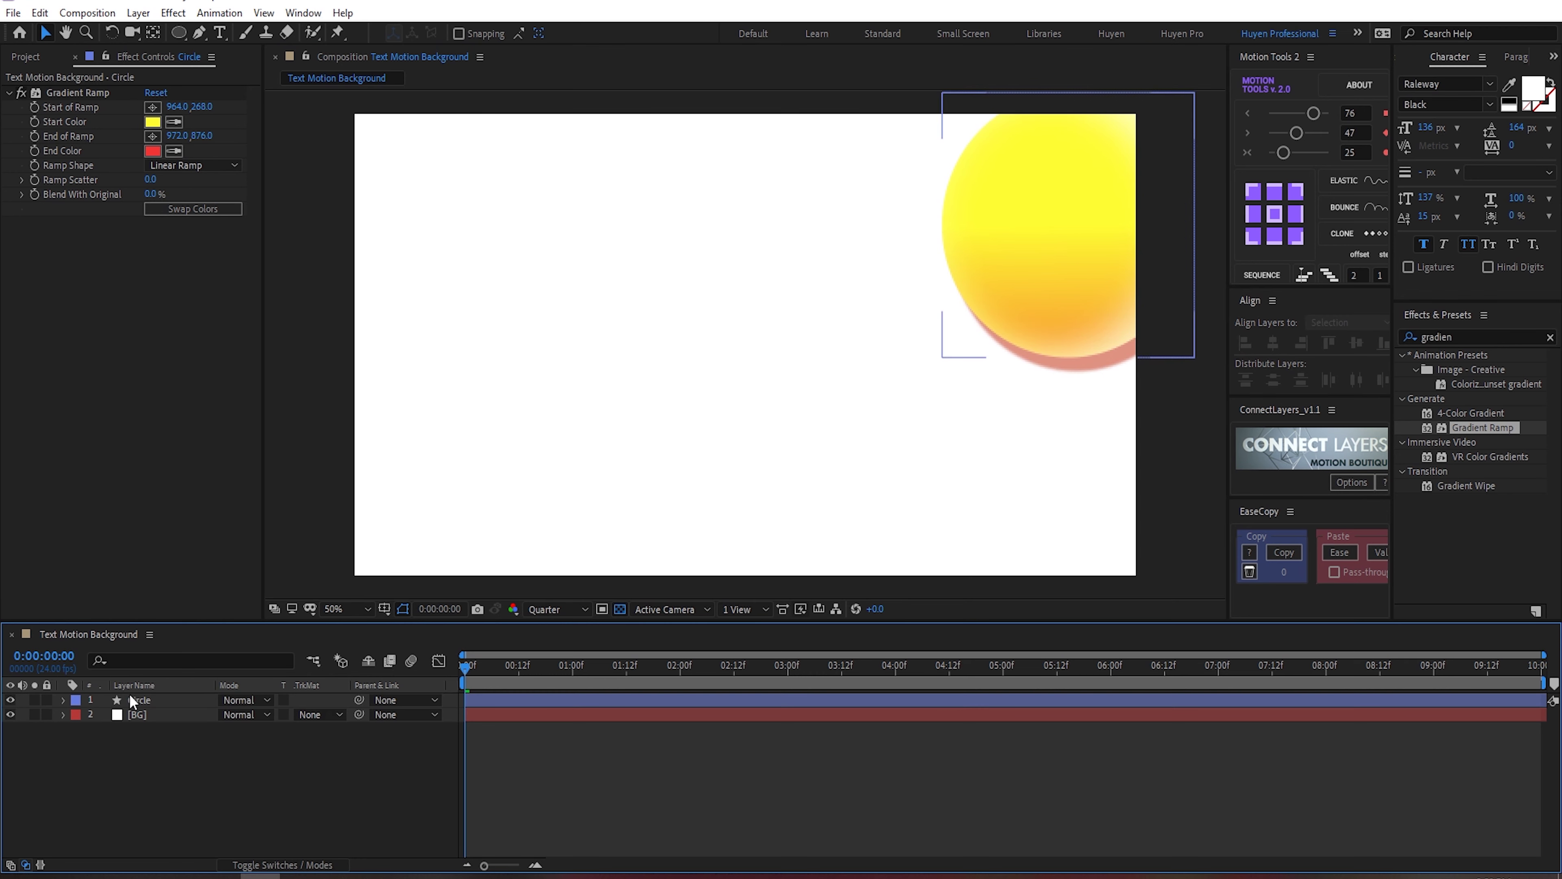
{"action": "left_click", "coordinate": [145, 700]}
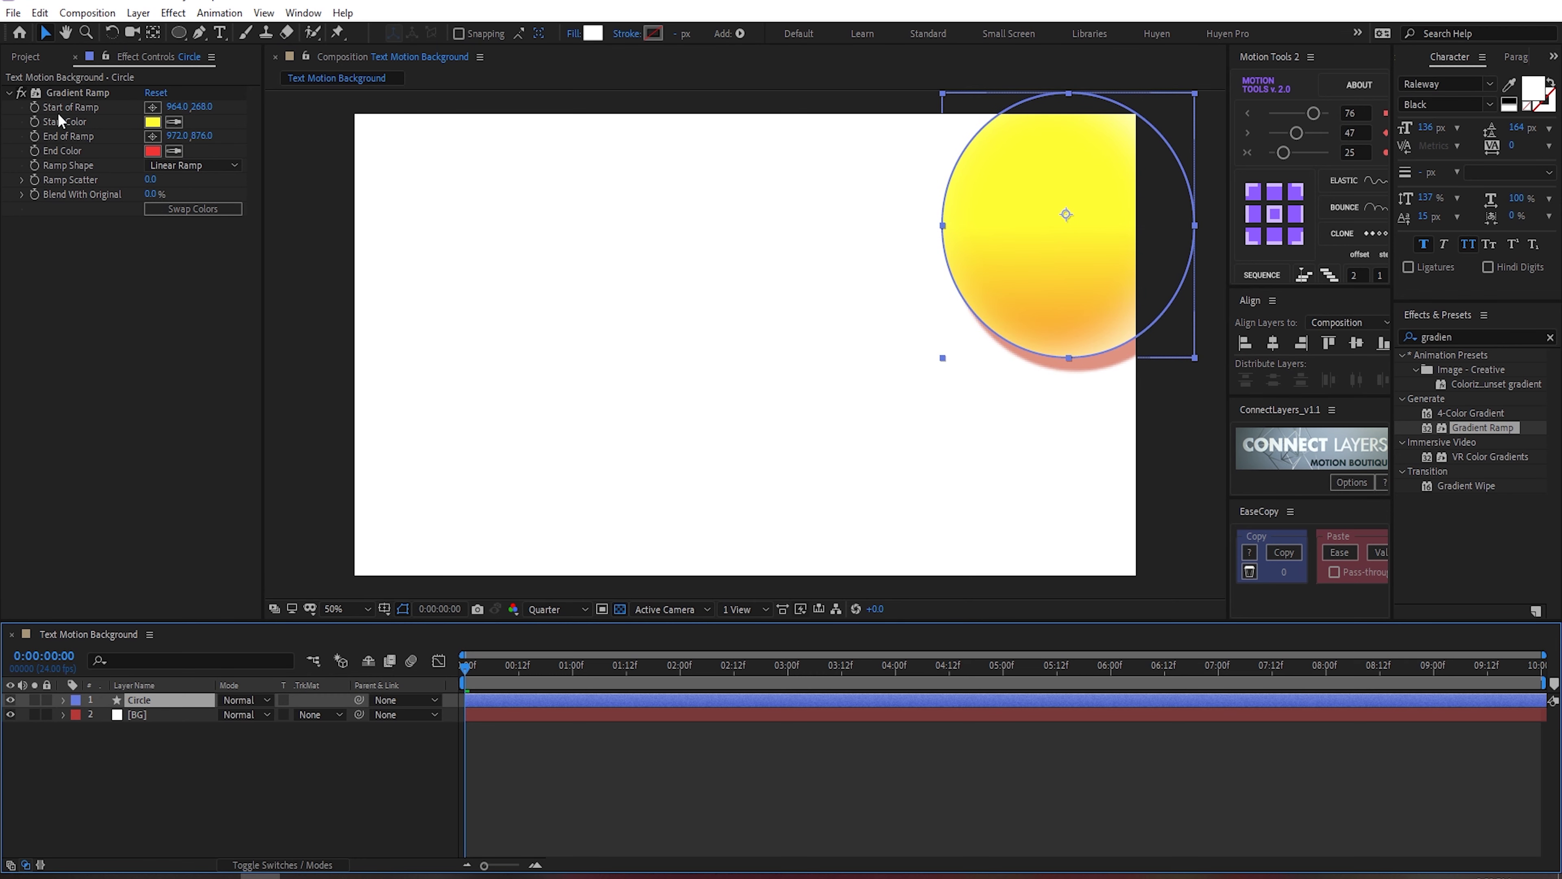
Step: Reposition the Gradient Ramp start and end points so the circle reads more orange
{"action": "left_click", "coordinate": [77, 92]}
{"action": "left_click_drag", "start_coordinate": [746, 228], "coordinate": [1065, 77]}
{"action": "left_click_drag", "start_coordinate": [750, 487], "coordinate": [1100, 430]}
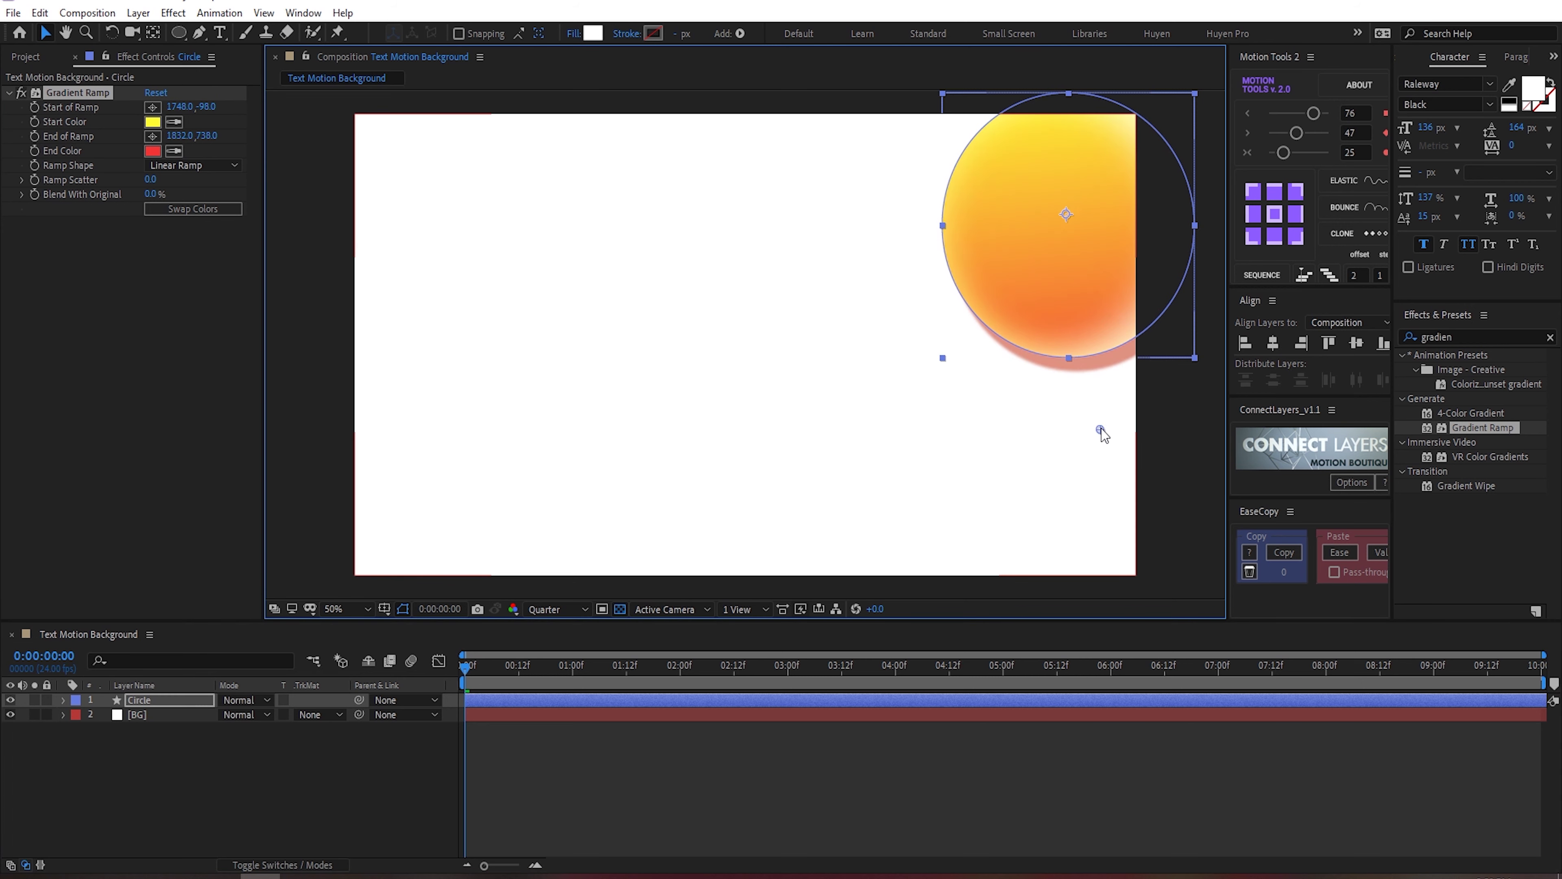
{"action": "left_click_drag", "start_coordinate": [615, 664], "coordinate": [470, 665]}
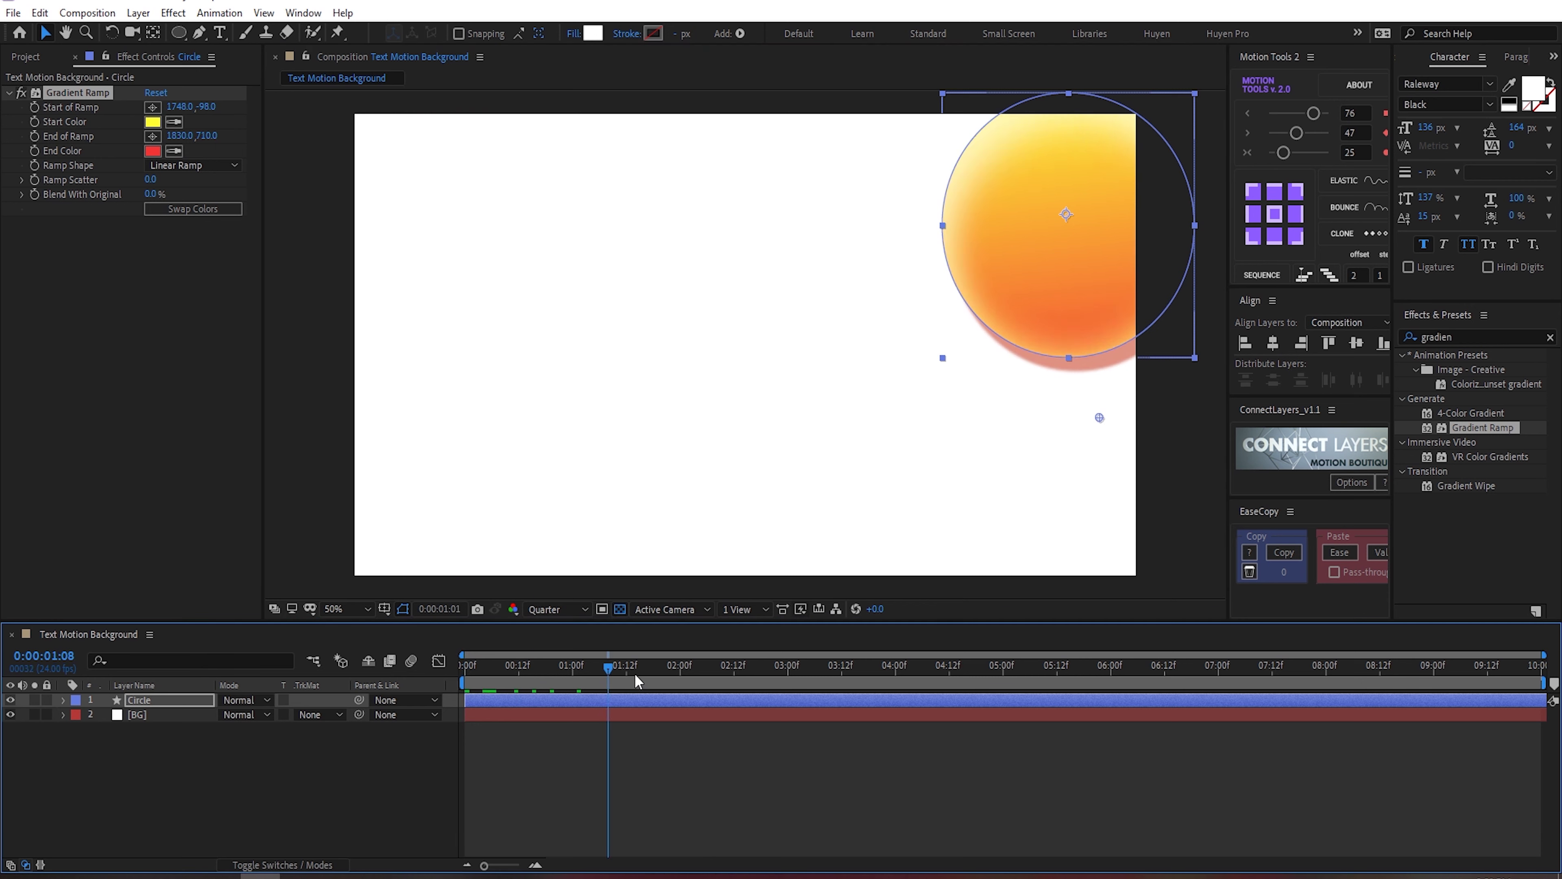
Step: Give the Circle's Position the expression wiggle(0.5,80) and preview its drift
{"action": "key", "text": "space"}
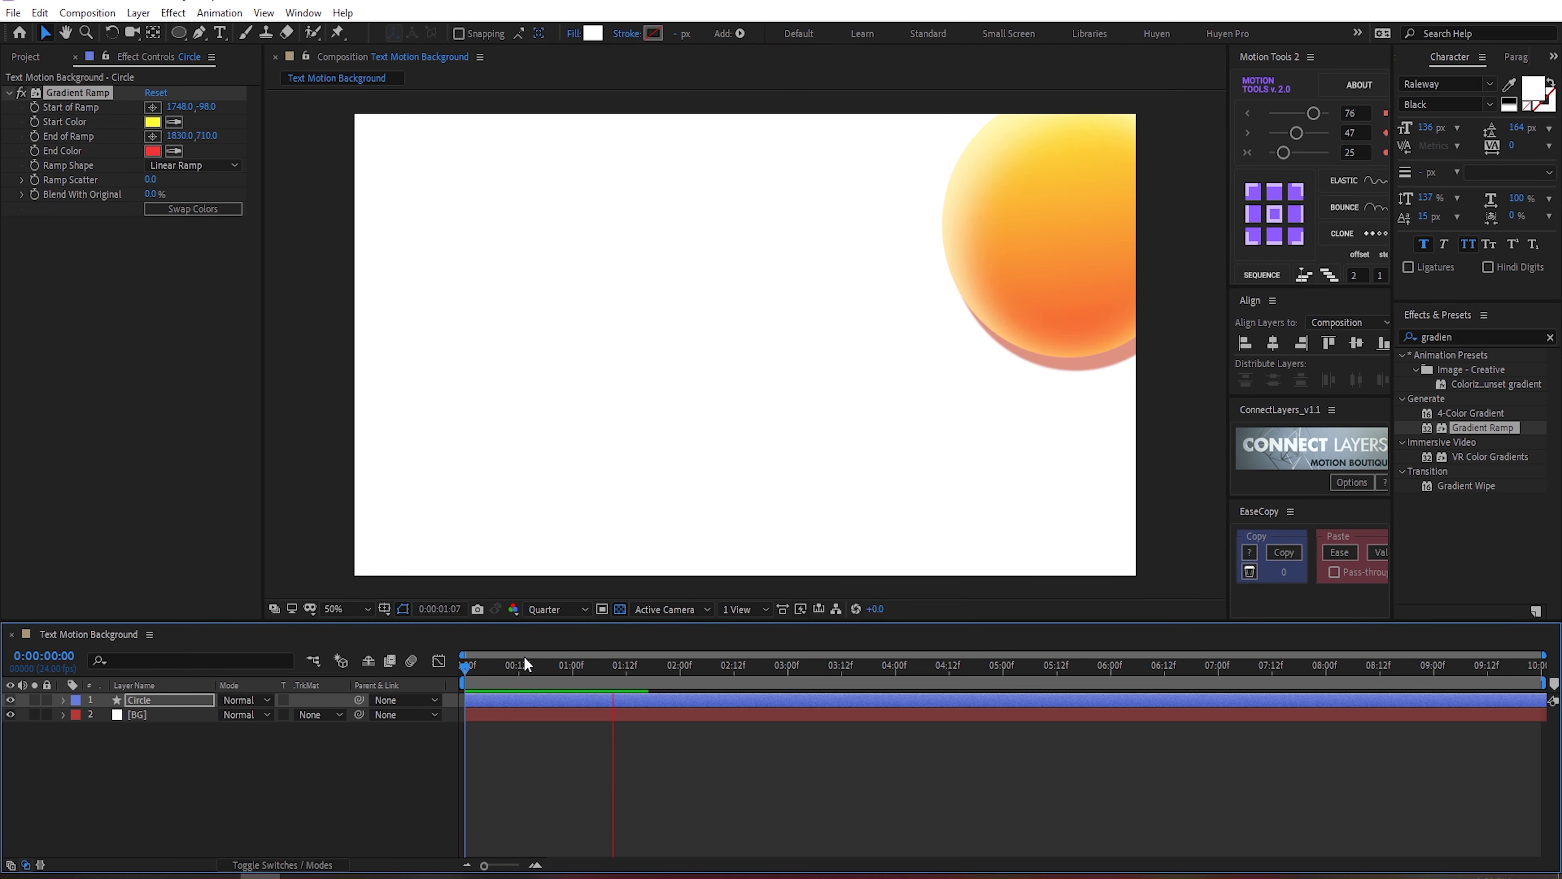
{"action": "key", "text": "space"}
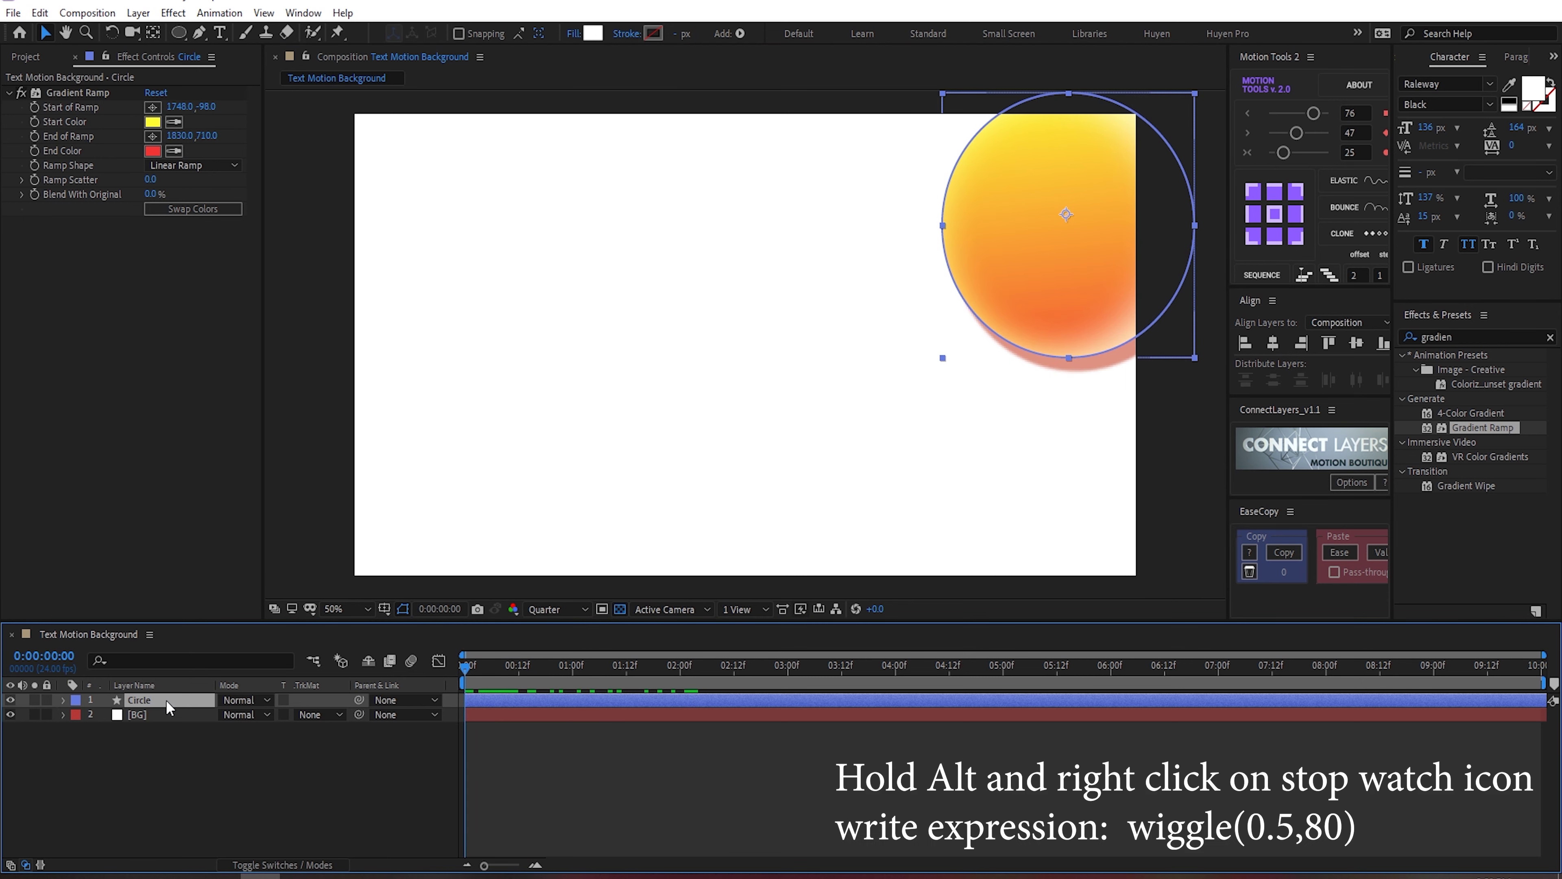
{"action": "key", "text": "p"}
{"action": "left_click", "coordinate": [105, 715], "text": "alt"}
{"action": "type", "text": "wiggle(0.5"}
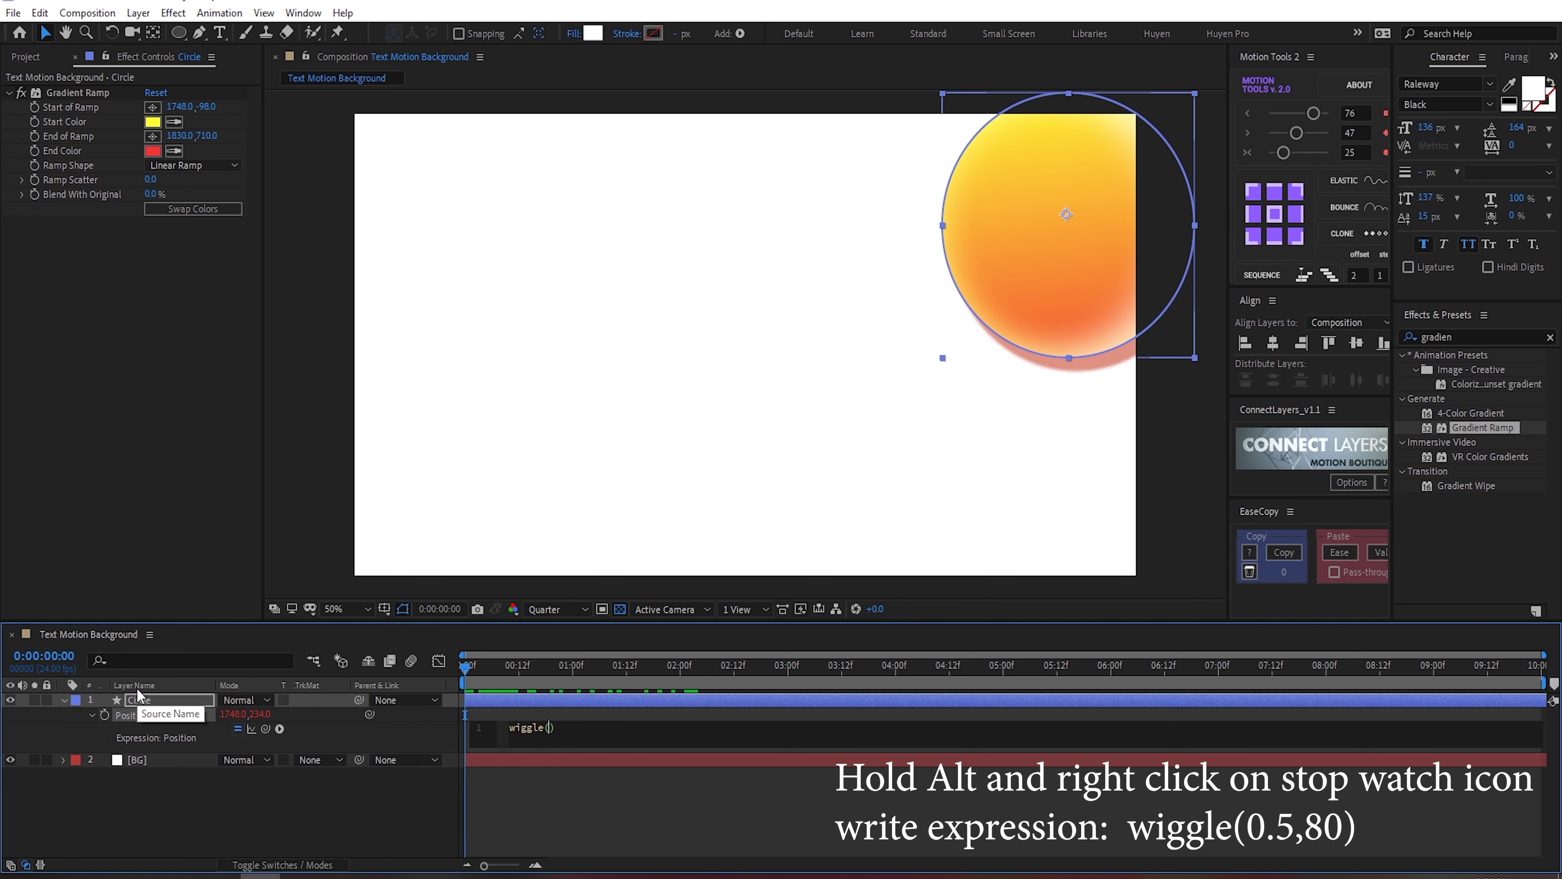
{"action": "type", "text": ","}
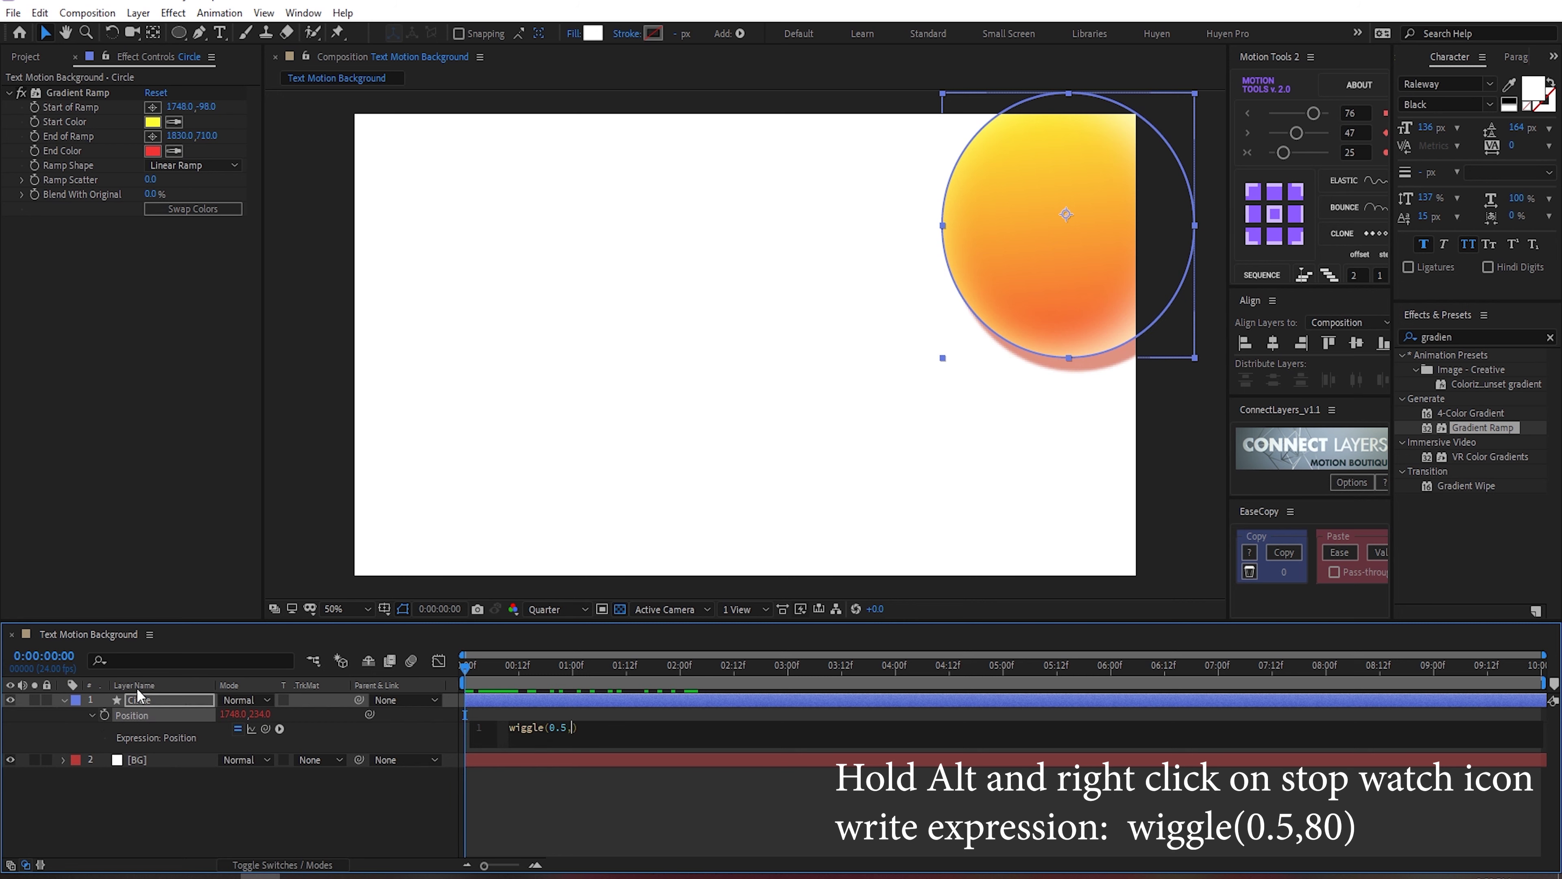
{"action": "type", "text": "80"}
{"action": "left_click", "coordinate": [138, 695]}
{"action": "key", "text": "space"}
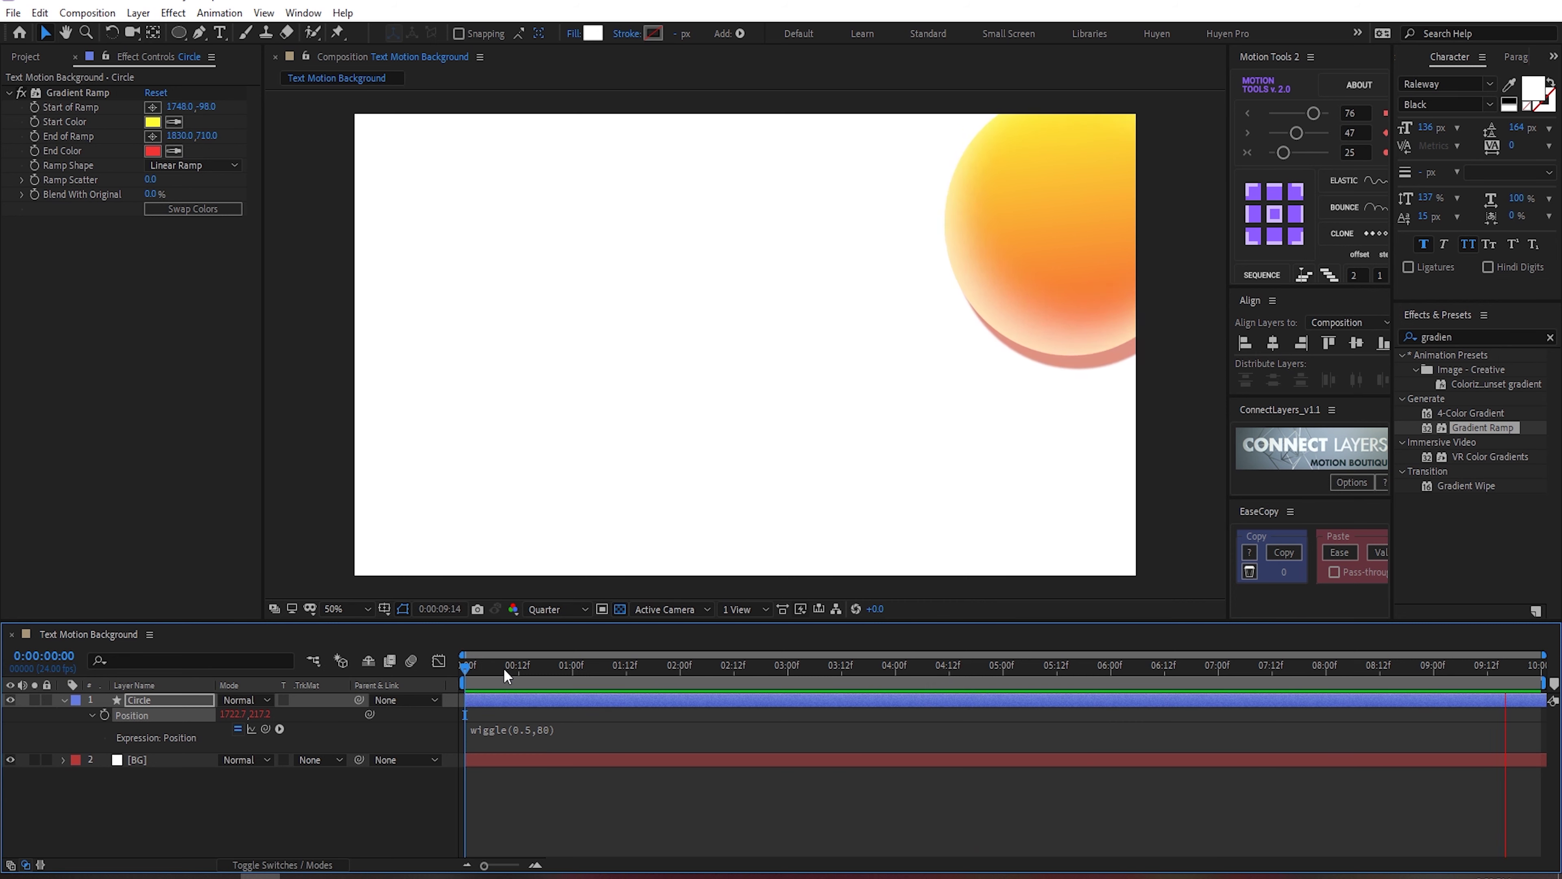
{"action": "mouse_move", "coordinate": [503, 668]}
{"action": "left_mouse_down"}
{"action": "mouse_move", "coordinate": [1073, 653]}
{"action": "mouse_move", "coordinate": [373, 648]}
{"action": "left_mouse_up"}
{"action": "left_click", "coordinate": [65, 700]}
Step: Zoom out and draw a closed curved pen path sweeping across and beyond the frame
{"action": "left_click", "coordinate": [80, 794]}
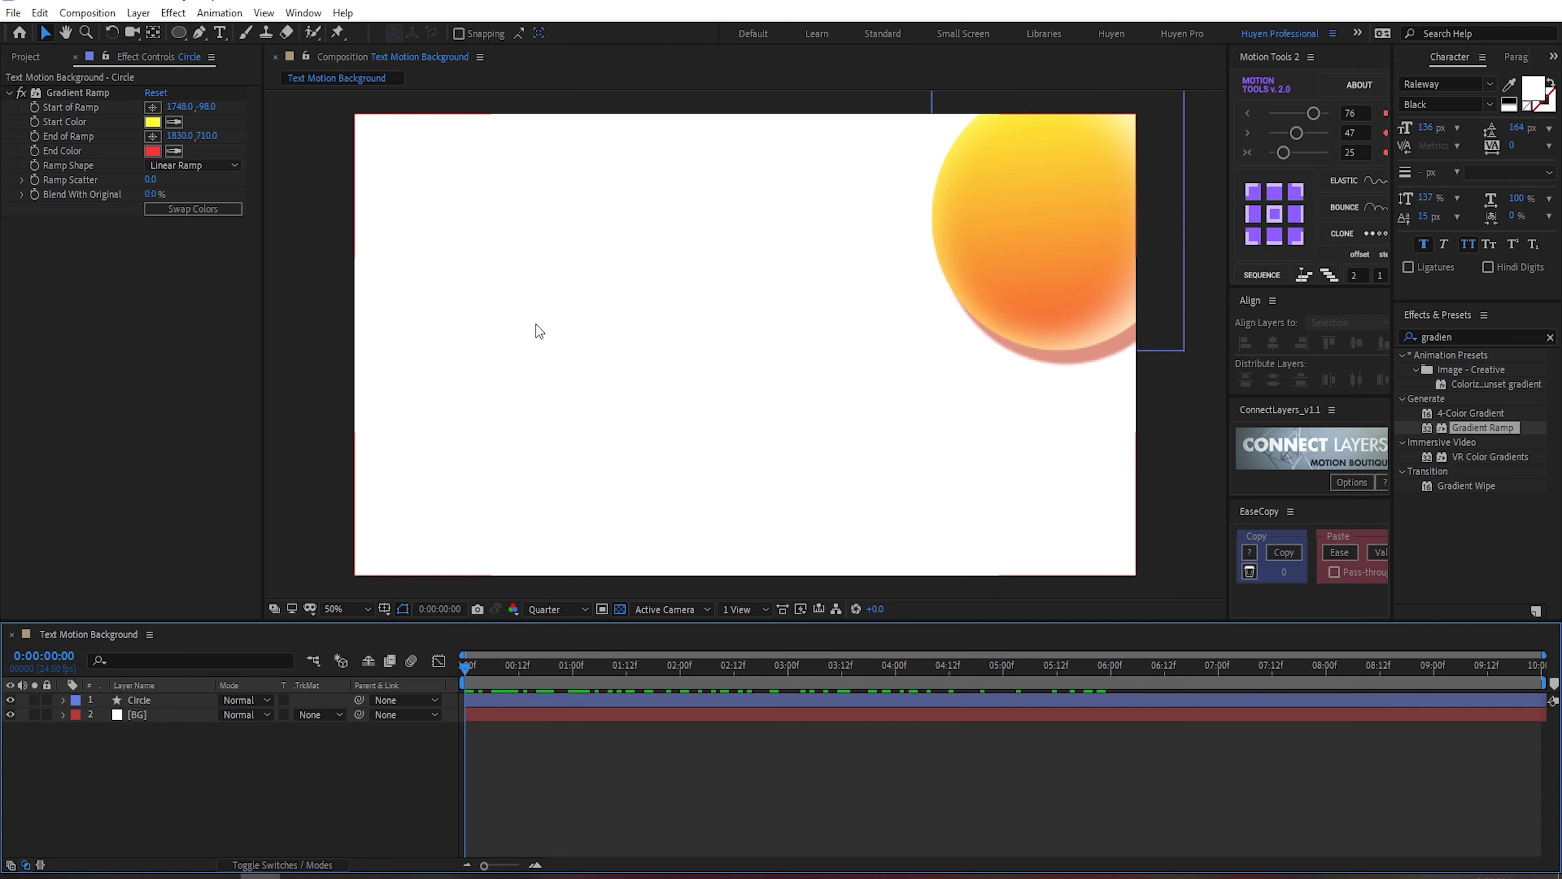
{"action": "key", "text": "comma"}
{"action": "key", "text": "g"}
{"action": "left_click_drag", "start_coordinate": [437, 332], "coordinate": [460, 323]}
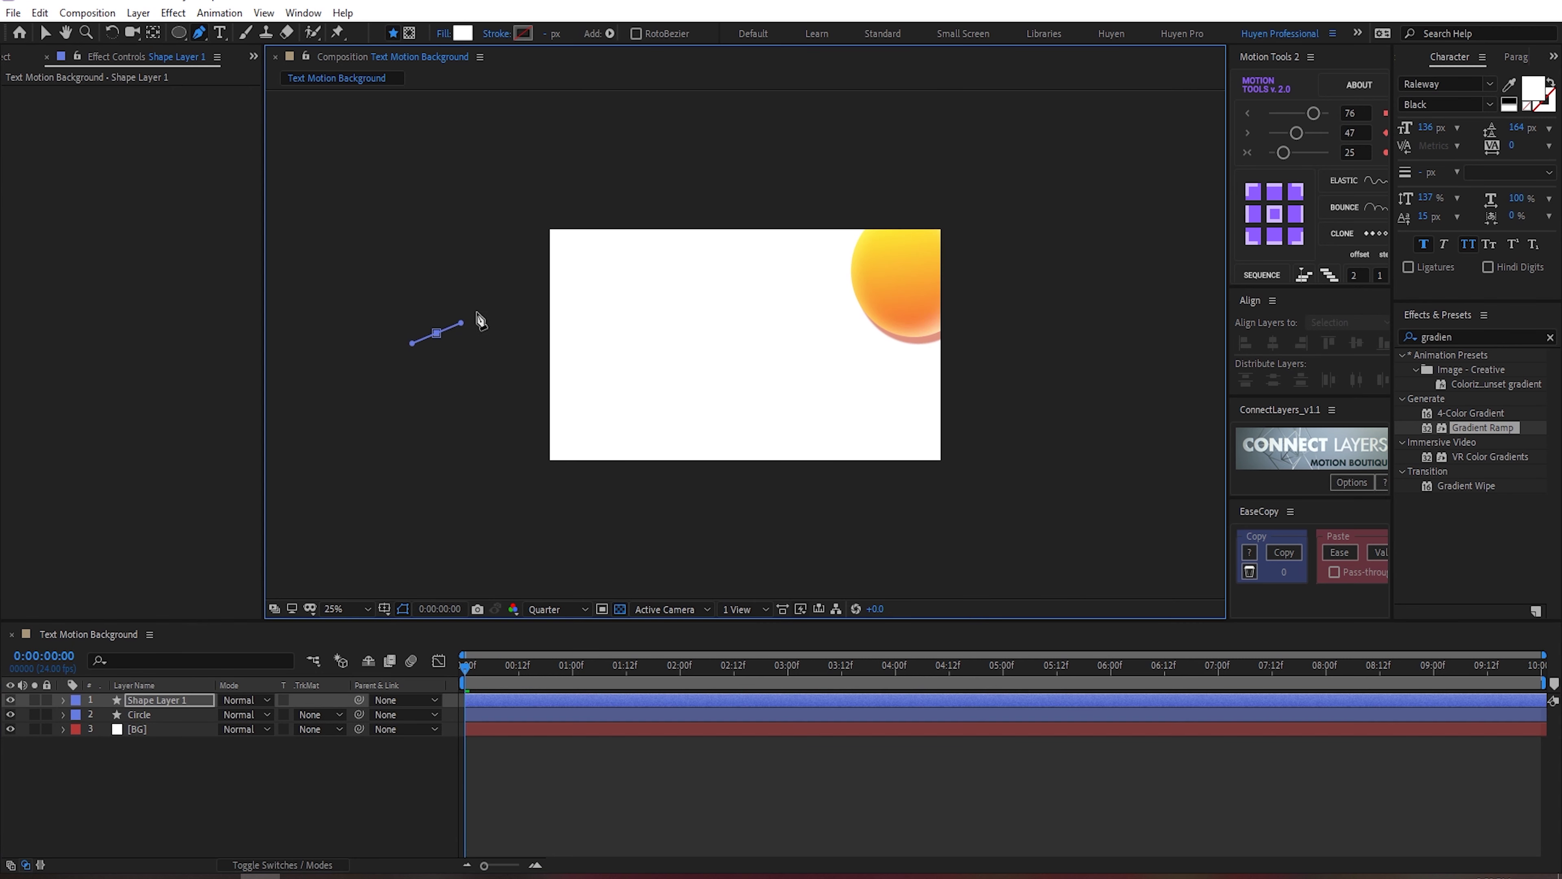
{"action": "left_click", "coordinate": [520, 295]}
{"action": "left_click_drag", "start_coordinate": [631, 287], "coordinate": [777, 264]}
{"action": "mouse_move", "coordinate": [866, 199]}
{"action": "left_mouse_down"}
{"action": "mouse_move", "coordinate": [959, 180]}
{"action": "mouse_move", "coordinate": [1046, 258]}
{"action": "left_mouse_up"}
{"action": "left_click_drag", "start_coordinate": [1070, 493], "coordinate": [1057, 523]}
{"action": "left_click_drag", "start_coordinate": [891, 544], "coordinate": [838, 501]}
{"action": "left_click_drag", "start_coordinate": [800, 448], "coordinate": [794, 442]}
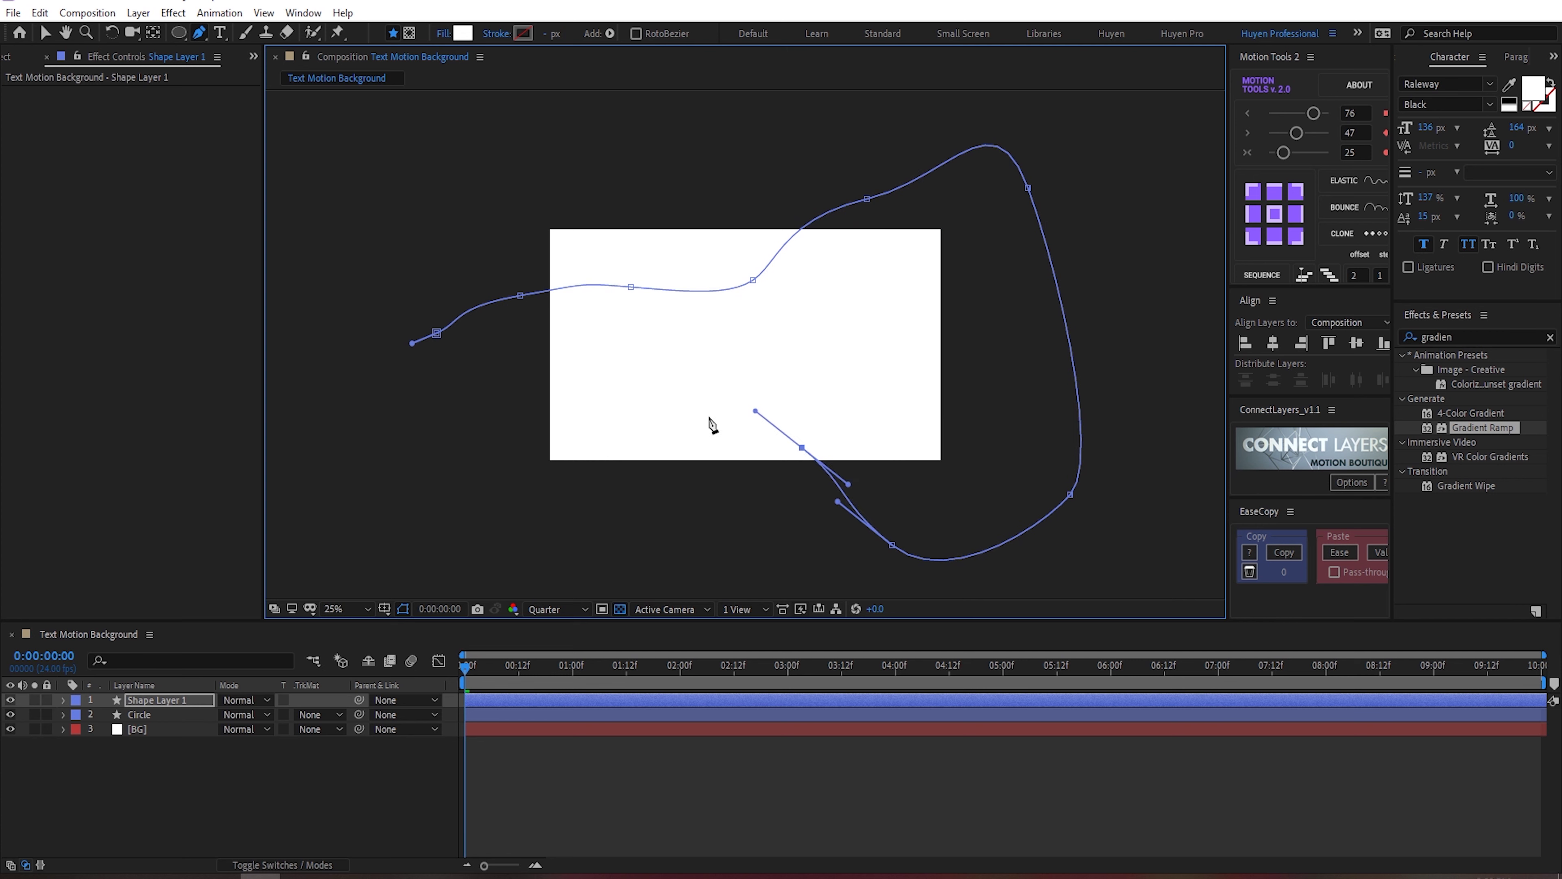
{"action": "left_click_drag", "start_coordinate": [697, 419], "coordinate": [634, 424]}
{"action": "left_click_drag", "start_coordinate": [498, 417], "coordinate": [475, 408]}
{"action": "left_click", "coordinate": [436, 333]}
Step: Smooth the blob's closing point, upper middle curve and lower-left edge
{"action": "left_click_drag", "start_coordinate": [436, 333], "coordinate": [445, 316]}
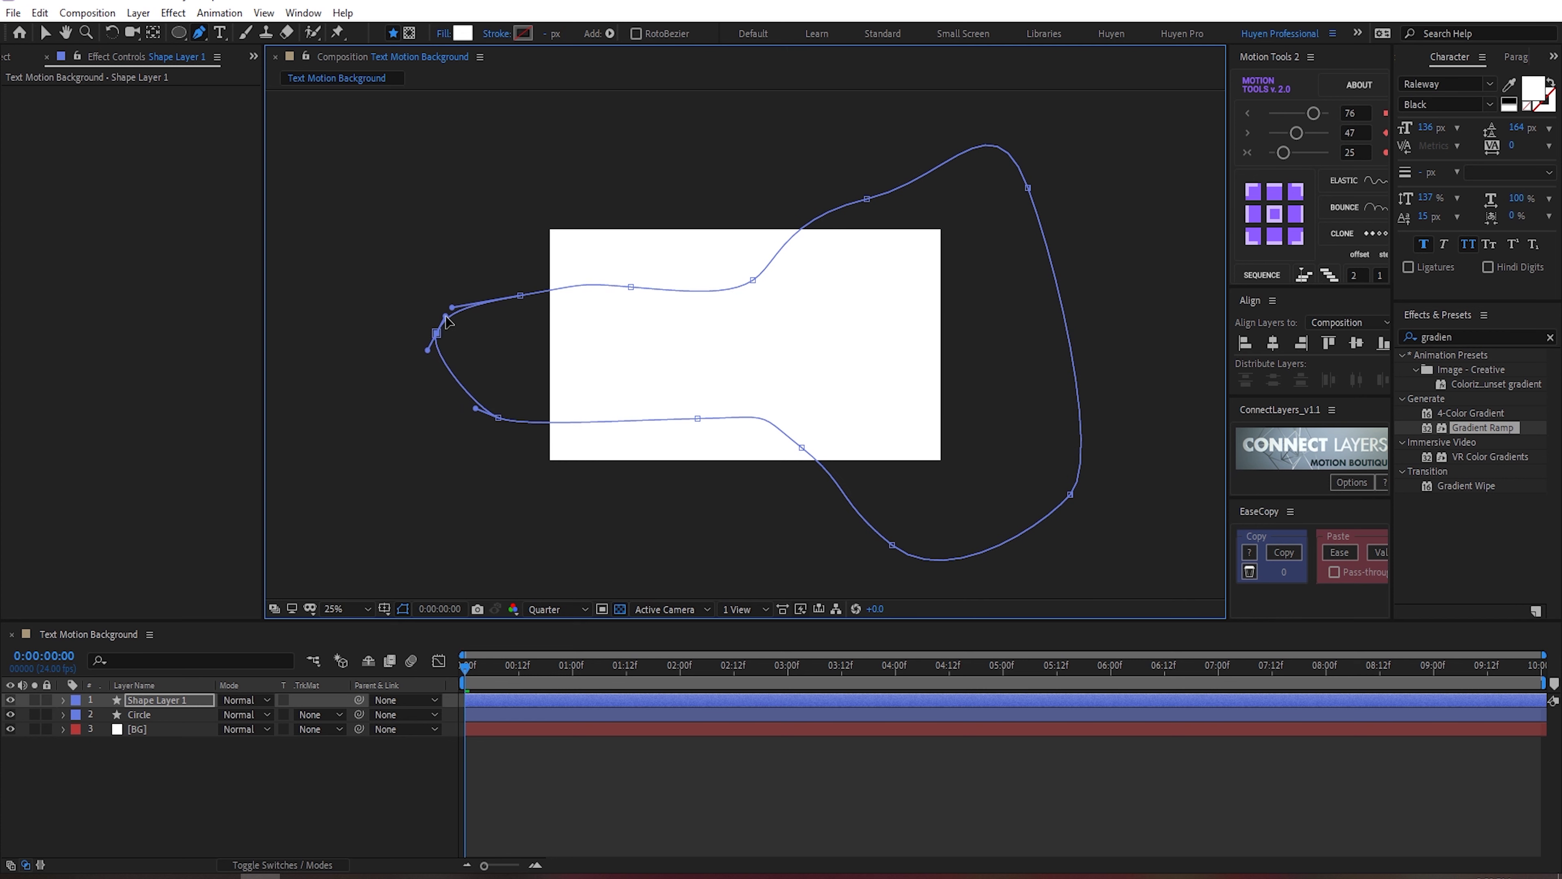
{"action": "left_click_drag", "start_coordinate": [200, 32], "coordinate": [264, 88]}
{"action": "mouse_move", "coordinate": [754, 279]}
{"action": "left_mouse_down"}
{"action": "mouse_move", "coordinate": [702, 302]}
{"action": "mouse_move", "coordinate": [693, 282]}
{"action": "mouse_move", "coordinate": [633, 299]}
{"action": "left_mouse_up"}
{"action": "key", "text": "v"}
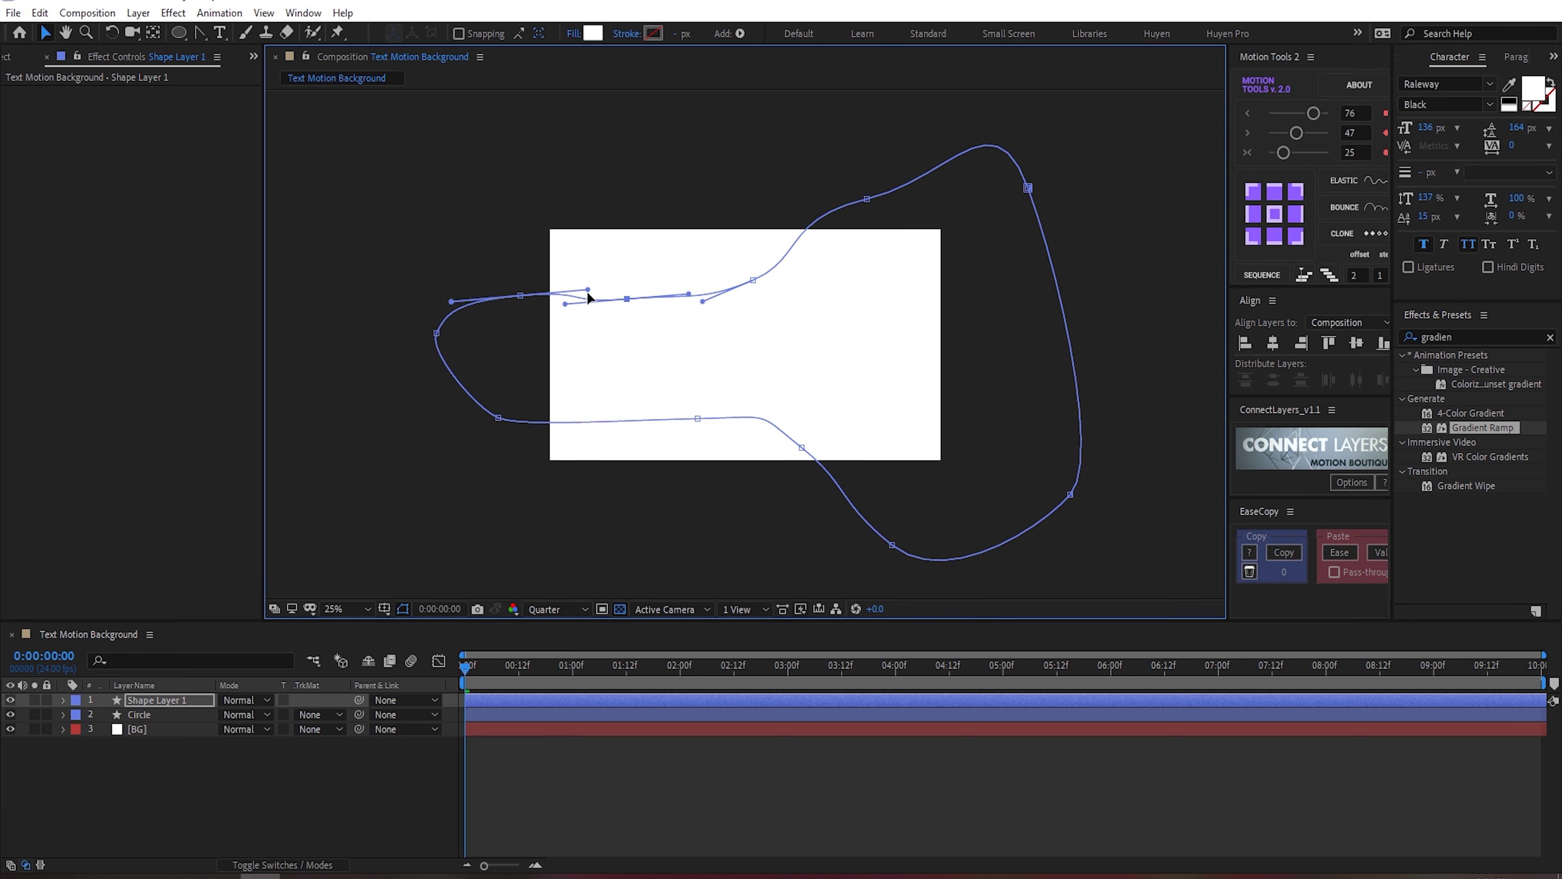
{"action": "left_click", "coordinate": [693, 420]}
{"action": "left_click_drag", "start_coordinate": [498, 418], "coordinate": [500, 391]}
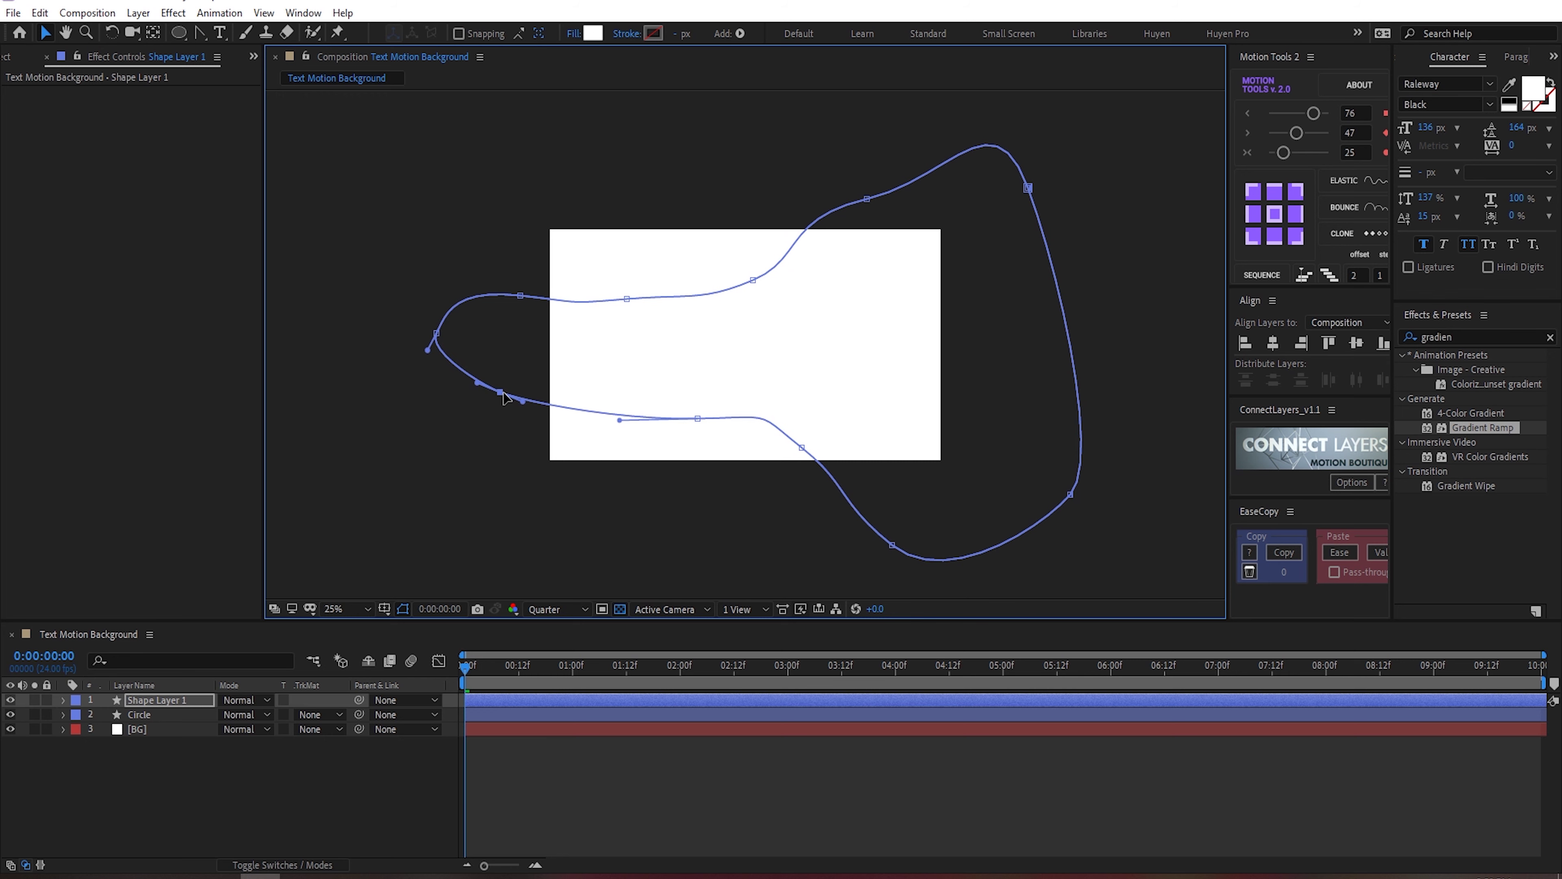
{"action": "left_click_drag", "start_coordinate": [619, 419], "coordinate": [618, 414]}
Step: Reshape the lower-right, right-side and top points into rounder organic curves
{"action": "left_click", "coordinate": [800, 449]}
{"action": "key", "text": "g"}
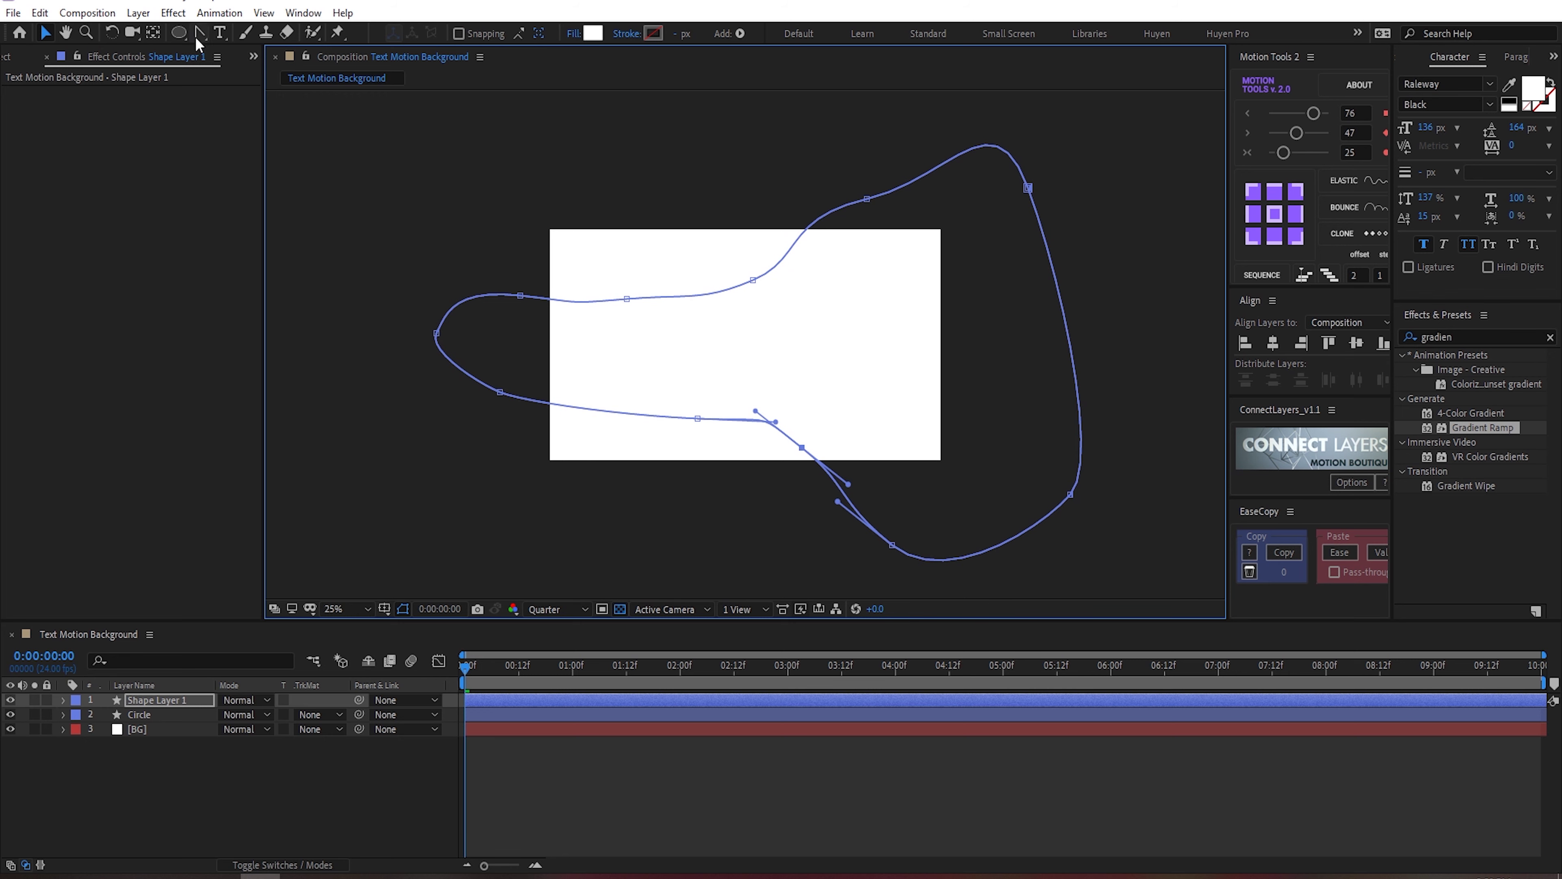
{"action": "mouse_move", "coordinate": [843, 455]}
{"action": "left_mouse_down"}
{"action": "mouse_move", "coordinate": [830, 474]}
{"action": "mouse_move", "coordinate": [839, 456]}
{"action": "left_mouse_up"}
{"action": "left_click_drag", "start_coordinate": [893, 546], "coordinate": [942, 535]}
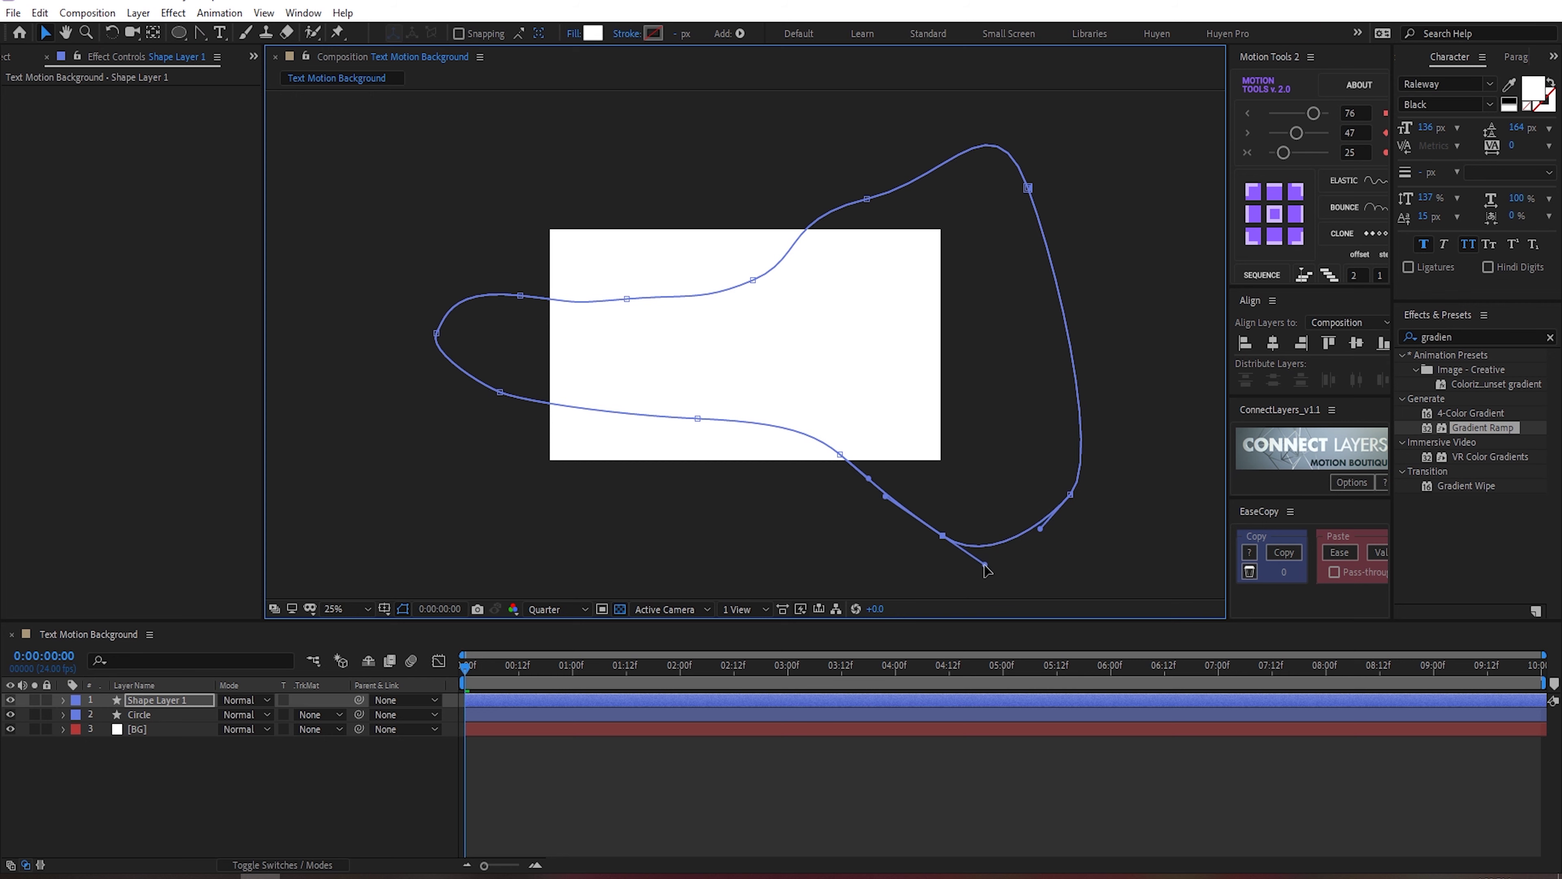
{"action": "left_click_drag", "start_coordinate": [1070, 494], "coordinate": [1084, 456]}
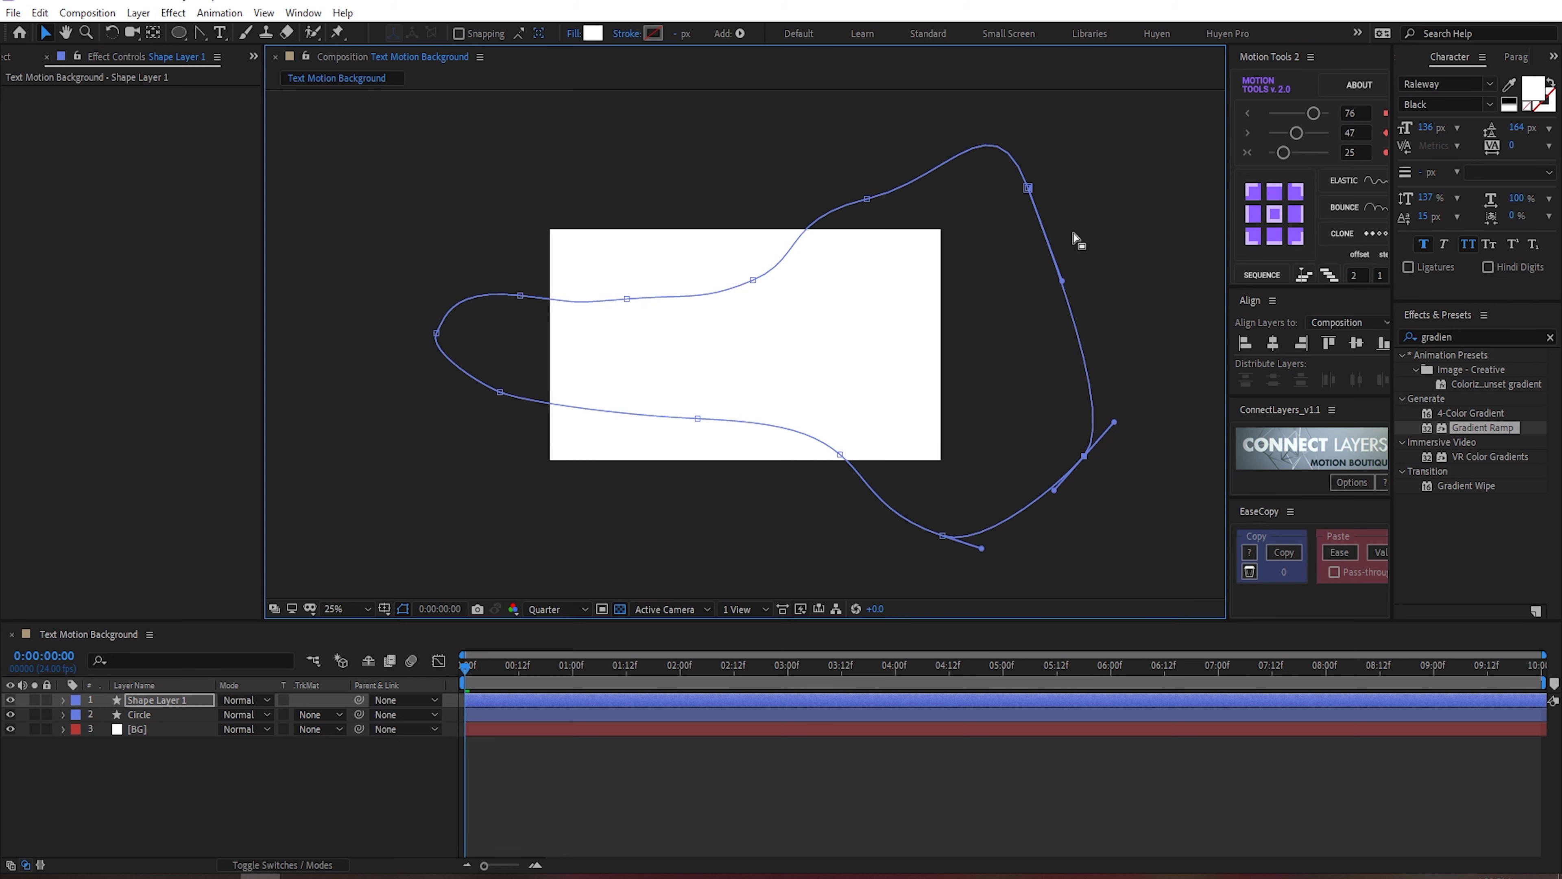
{"action": "left_click_drag", "start_coordinate": [1027, 188], "coordinate": [1078, 248]}
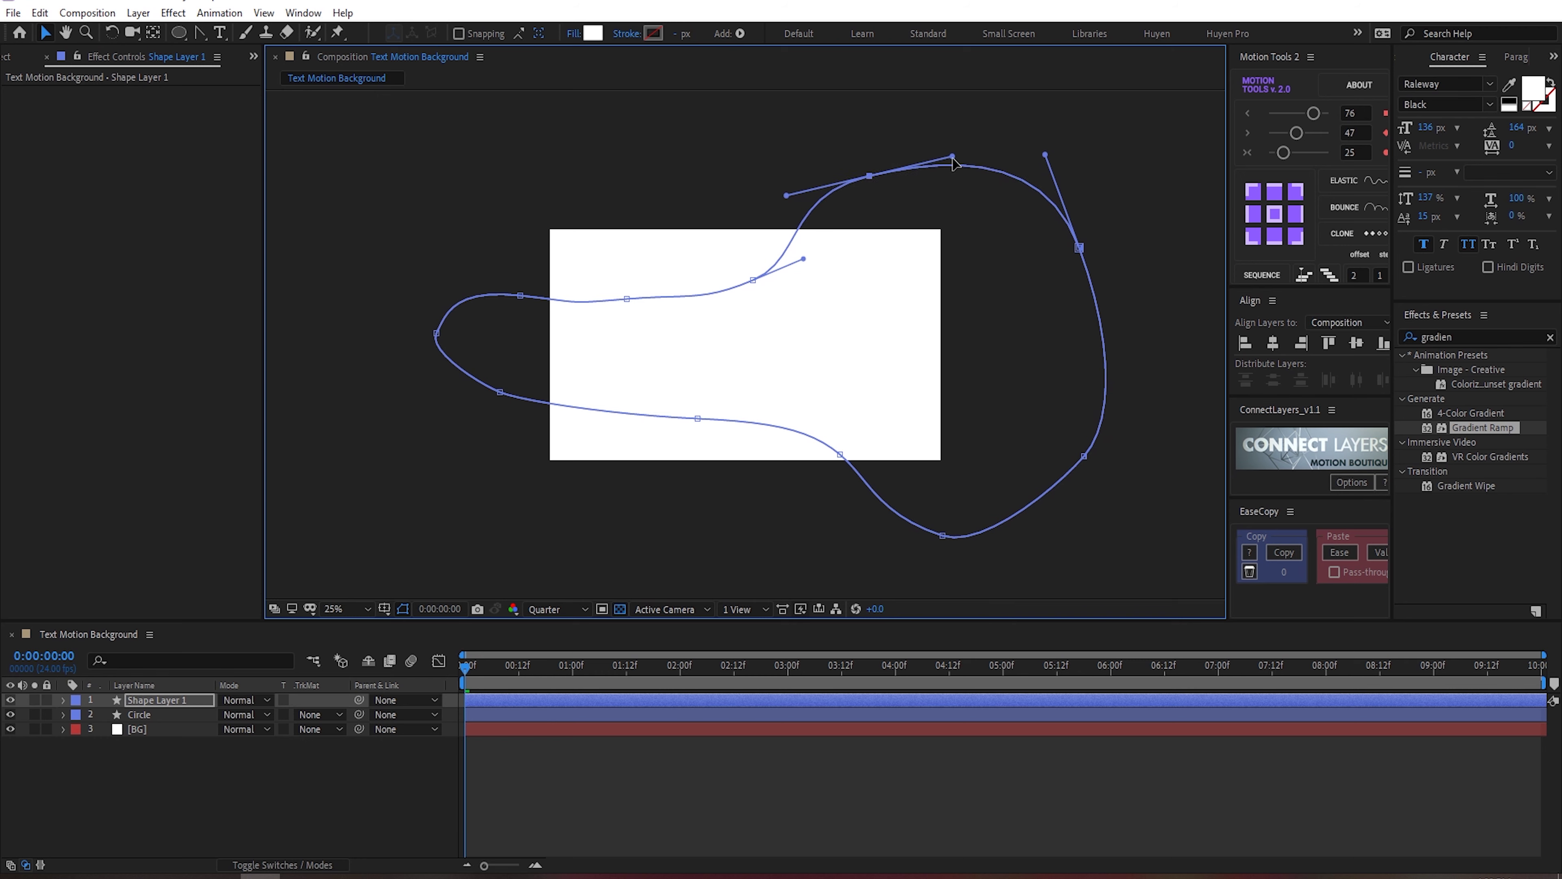
{"action": "left_click_drag", "start_coordinate": [866, 199], "coordinate": [869, 176]}
{"action": "left_click", "coordinate": [150, 699]}
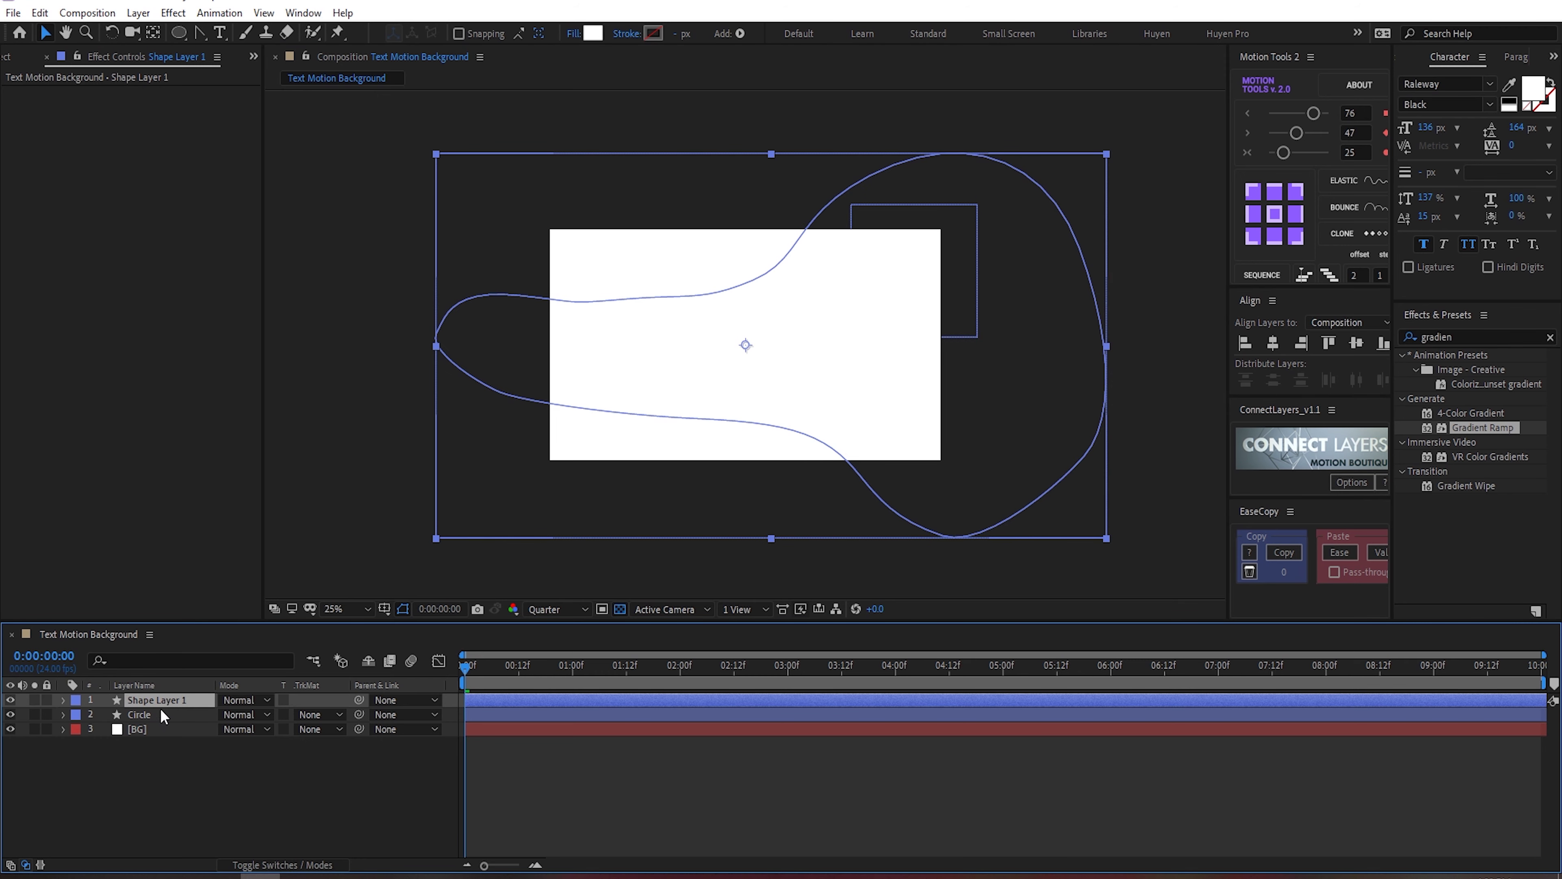
Step: Paste the Circle's Gradient Ramp onto Shape Layer 1 and drag the Circle above it
{"action": "left_click", "coordinate": [158, 712]}
{"action": "left_click", "coordinate": [56, 91]}
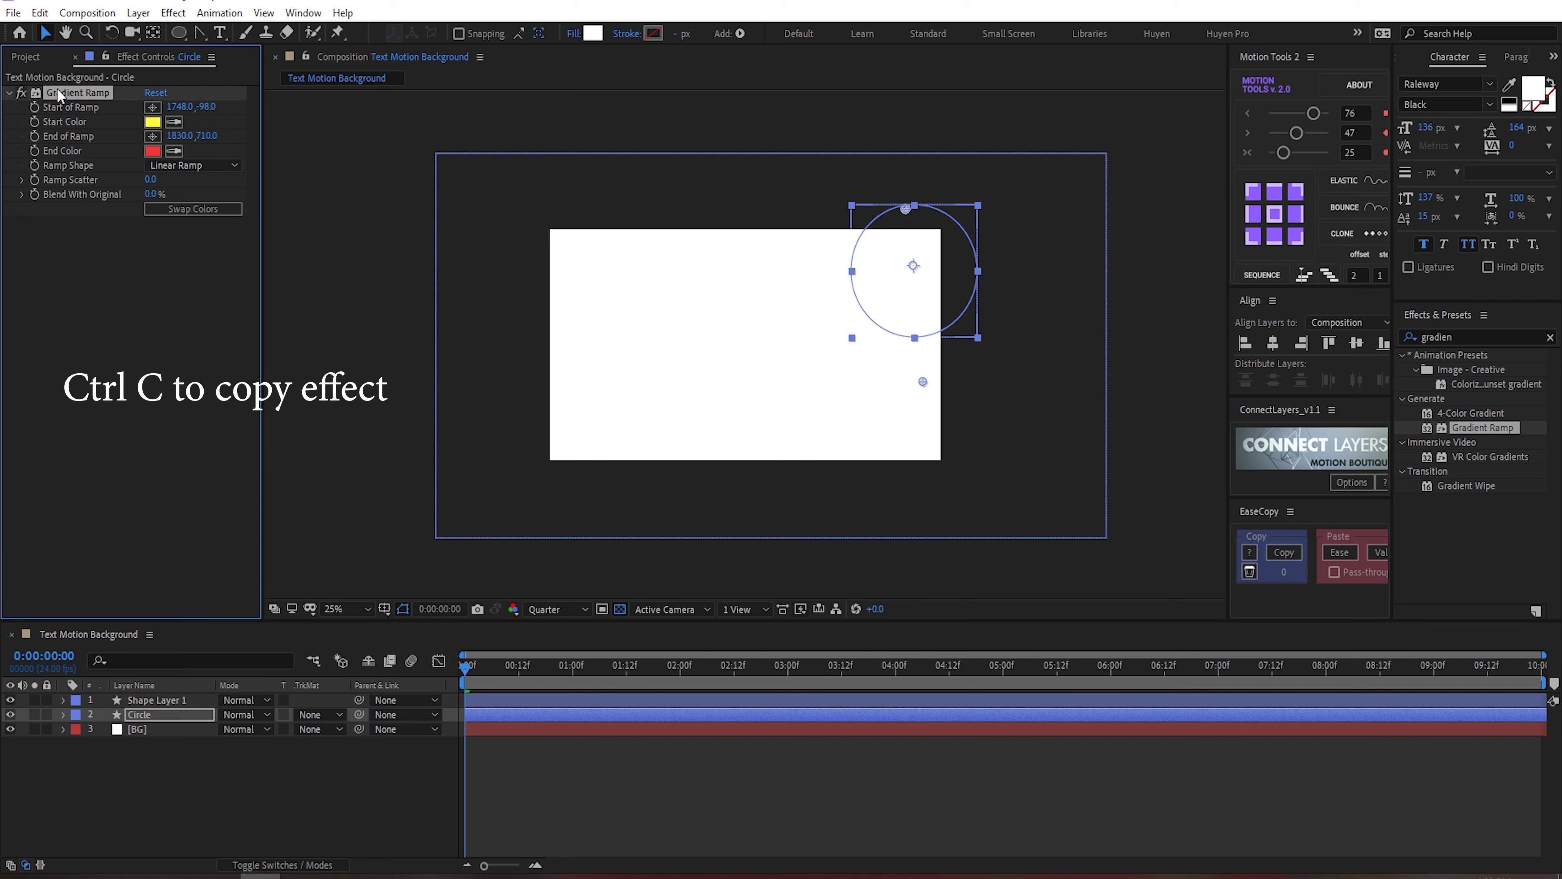
{"action": "left_click", "coordinate": [159, 700]}
{"action": "key", "text": "ctrl+v"}
{"action": "left_click", "coordinate": [158, 716]}
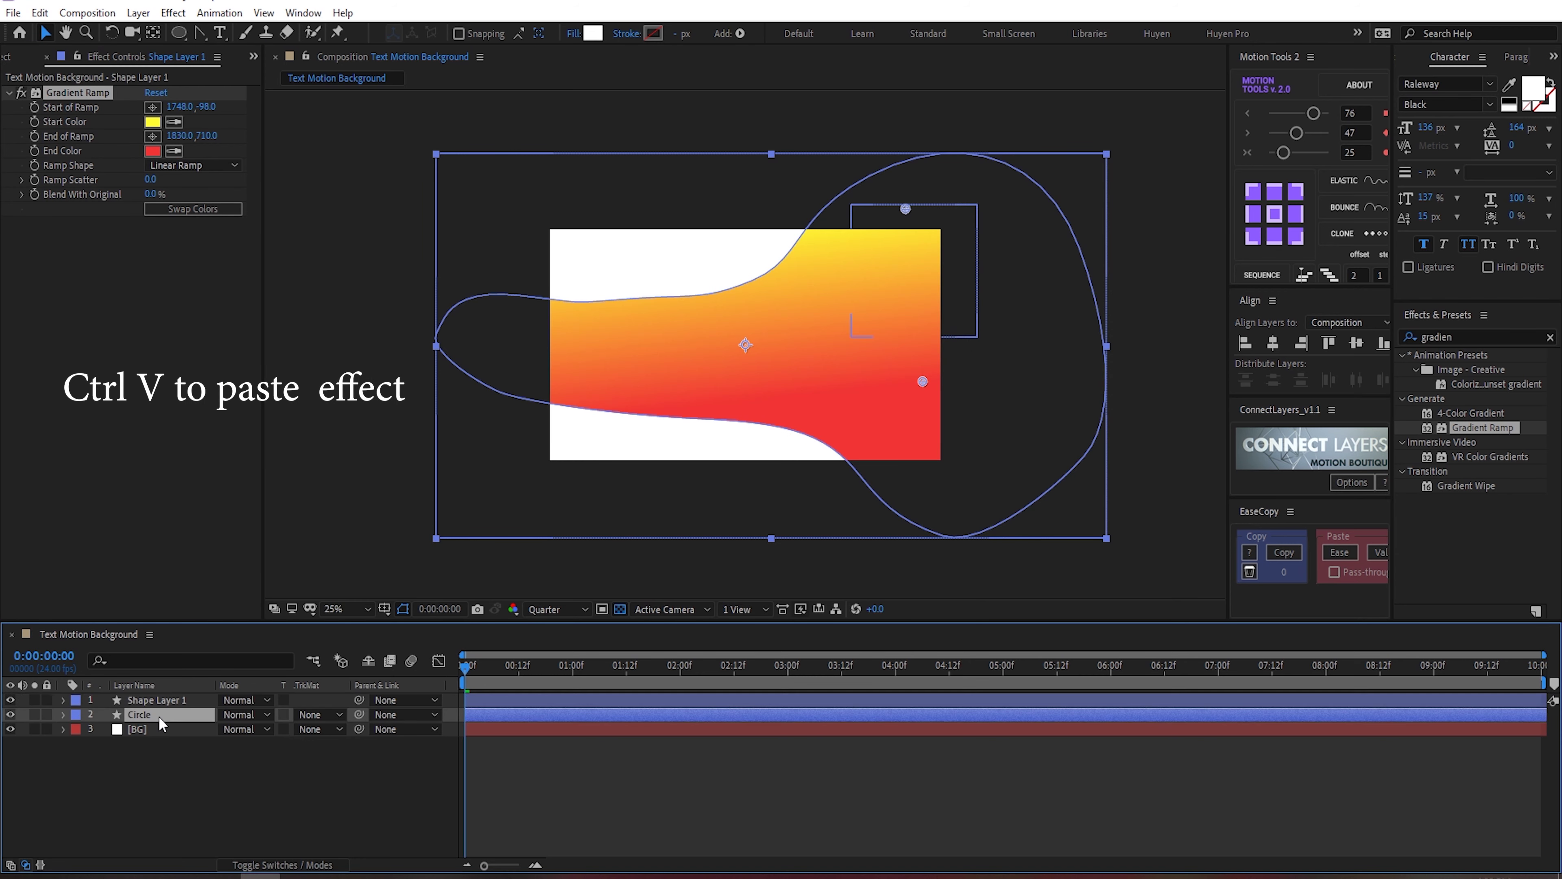
{"action": "left_click_drag", "start_coordinate": [162, 698], "coordinate": [165, 720]}
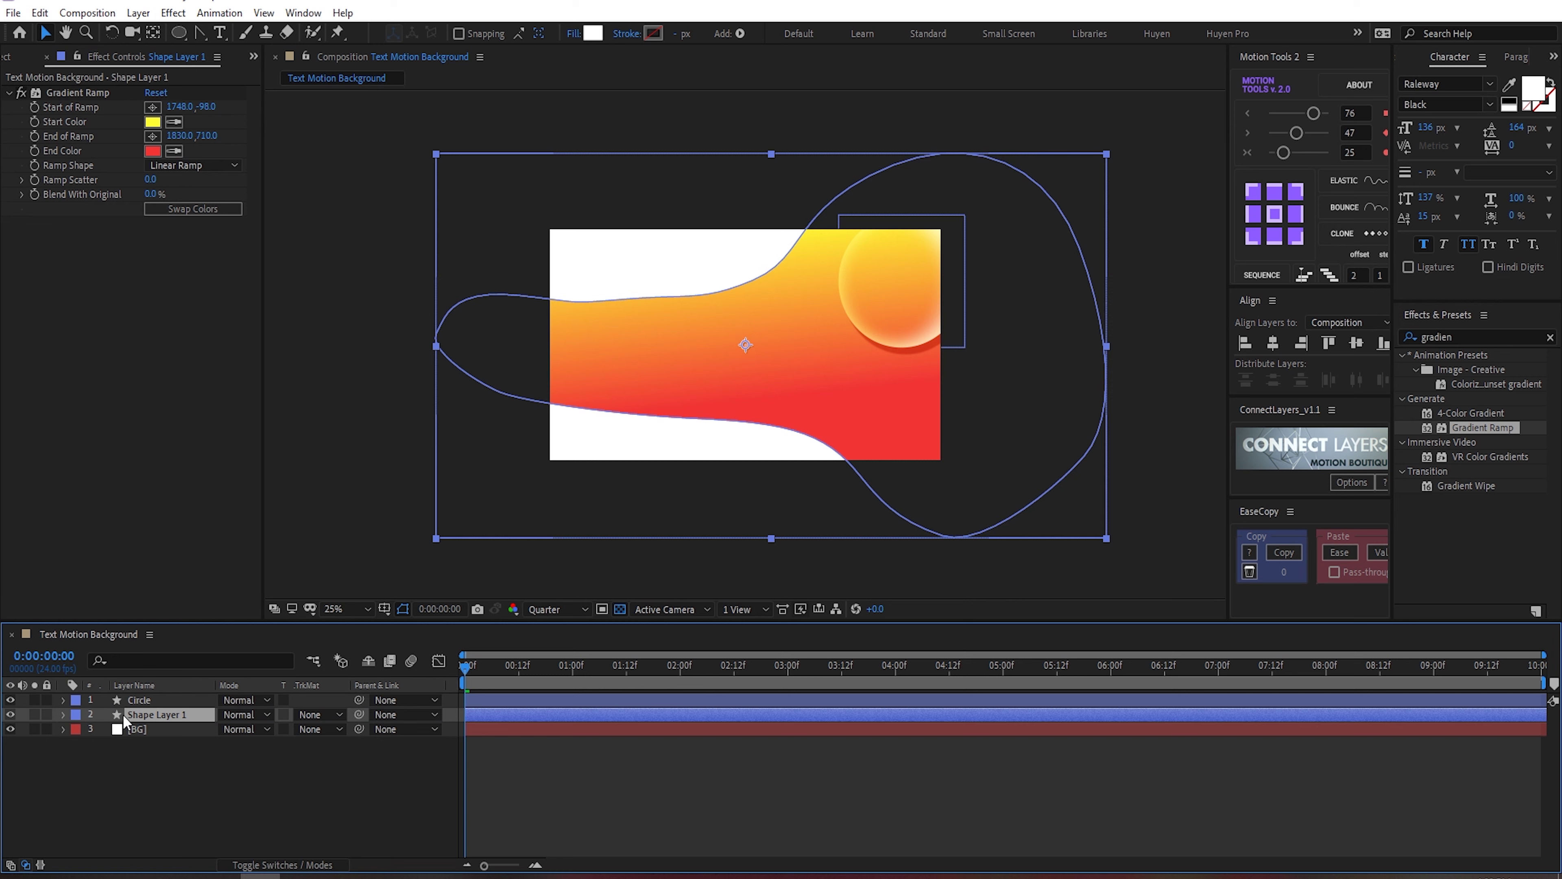
Step: Keep the shape's ramp linear, running from yellow at 1020,148 to red at 1006,1238
{"action": "left_click", "coordinate": [152, 107]}
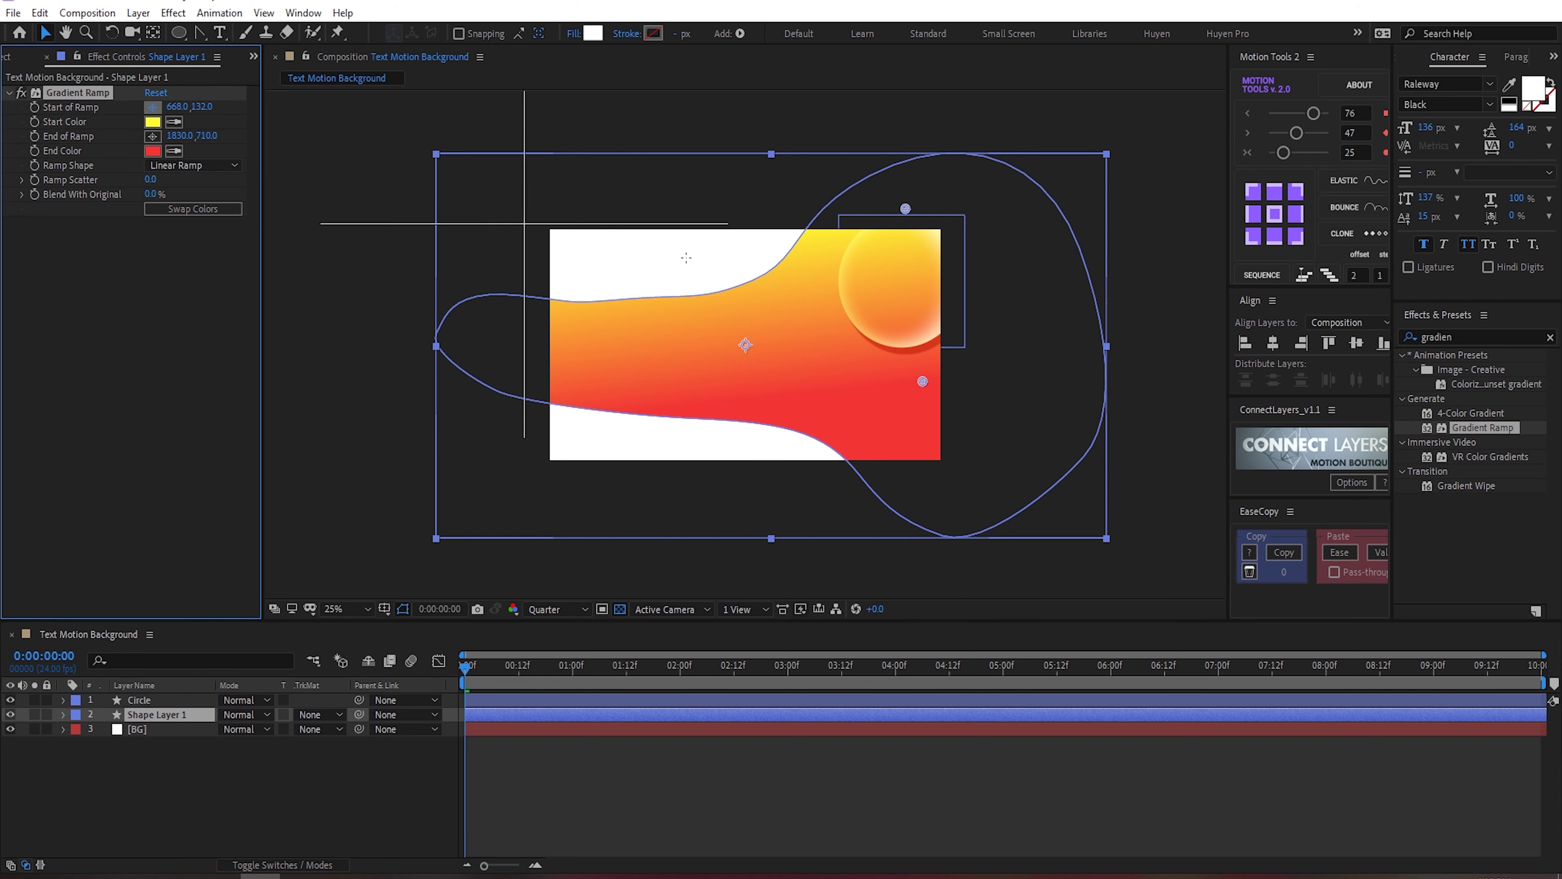
{"action": "left_click", "coordinate": [715, 269]}
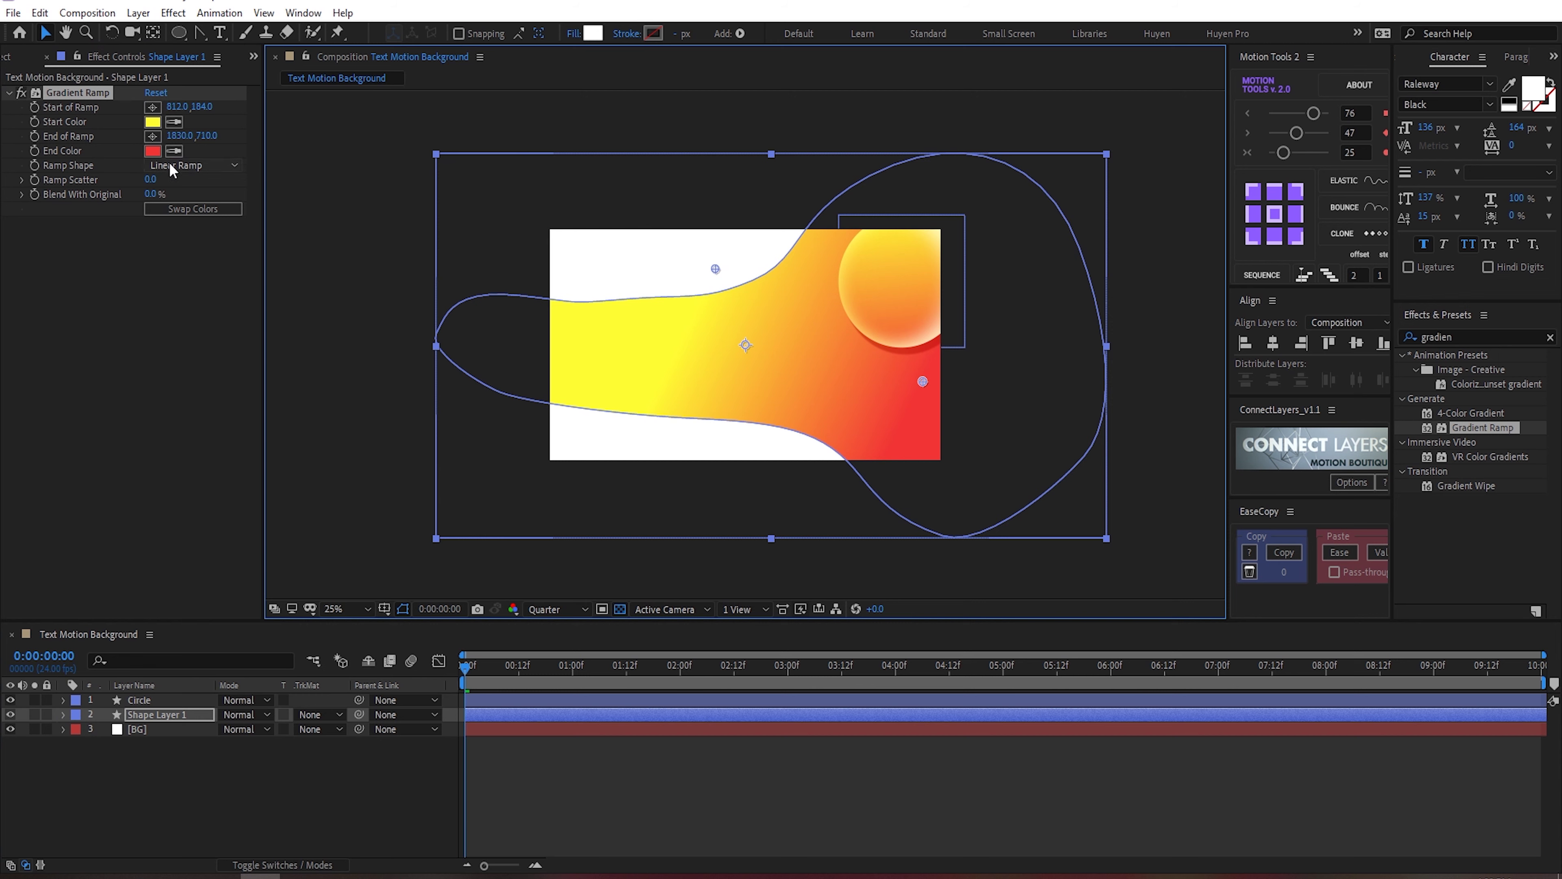
{"action": "left_click", "coordinate": [191, 165]}
{"action": "left_click", "coordinate": [178, 184]}
{"action": "left_click_drag", "start_coordinate": [715, 269], "coordinate": [760, 256]}
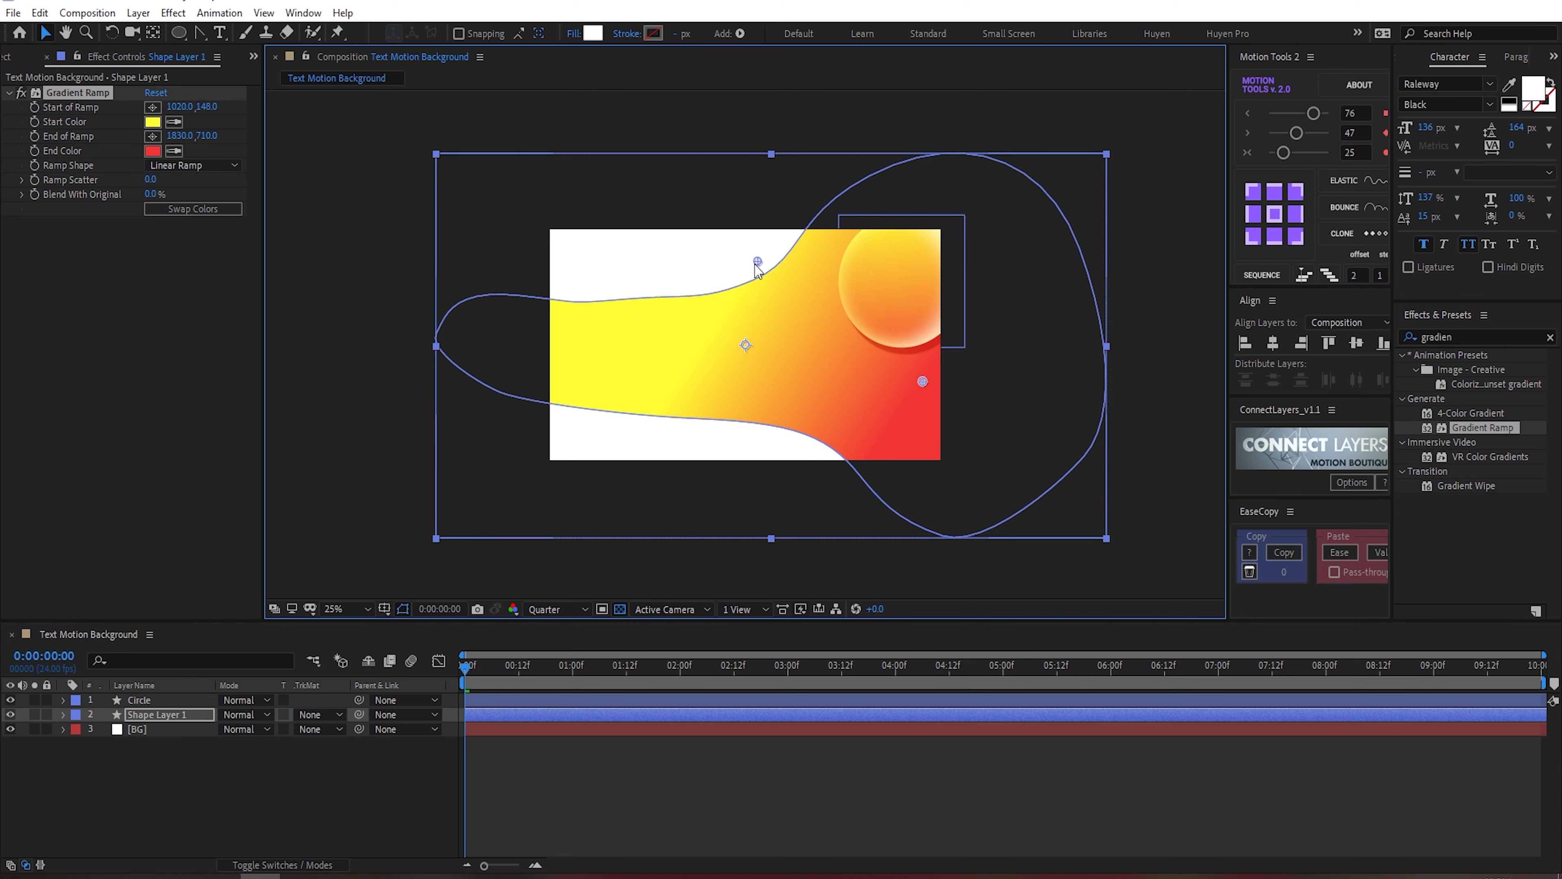
{"action": "mouse_move", "coordinate": [923, 383]}
{"action": "left_mouse_down"}
{"action": "mouse_move", "coordinate": [757, 465]}
{"action": "mouse_move", "coordinate": [757, 499]}
{"action": "left_mouse_up"}
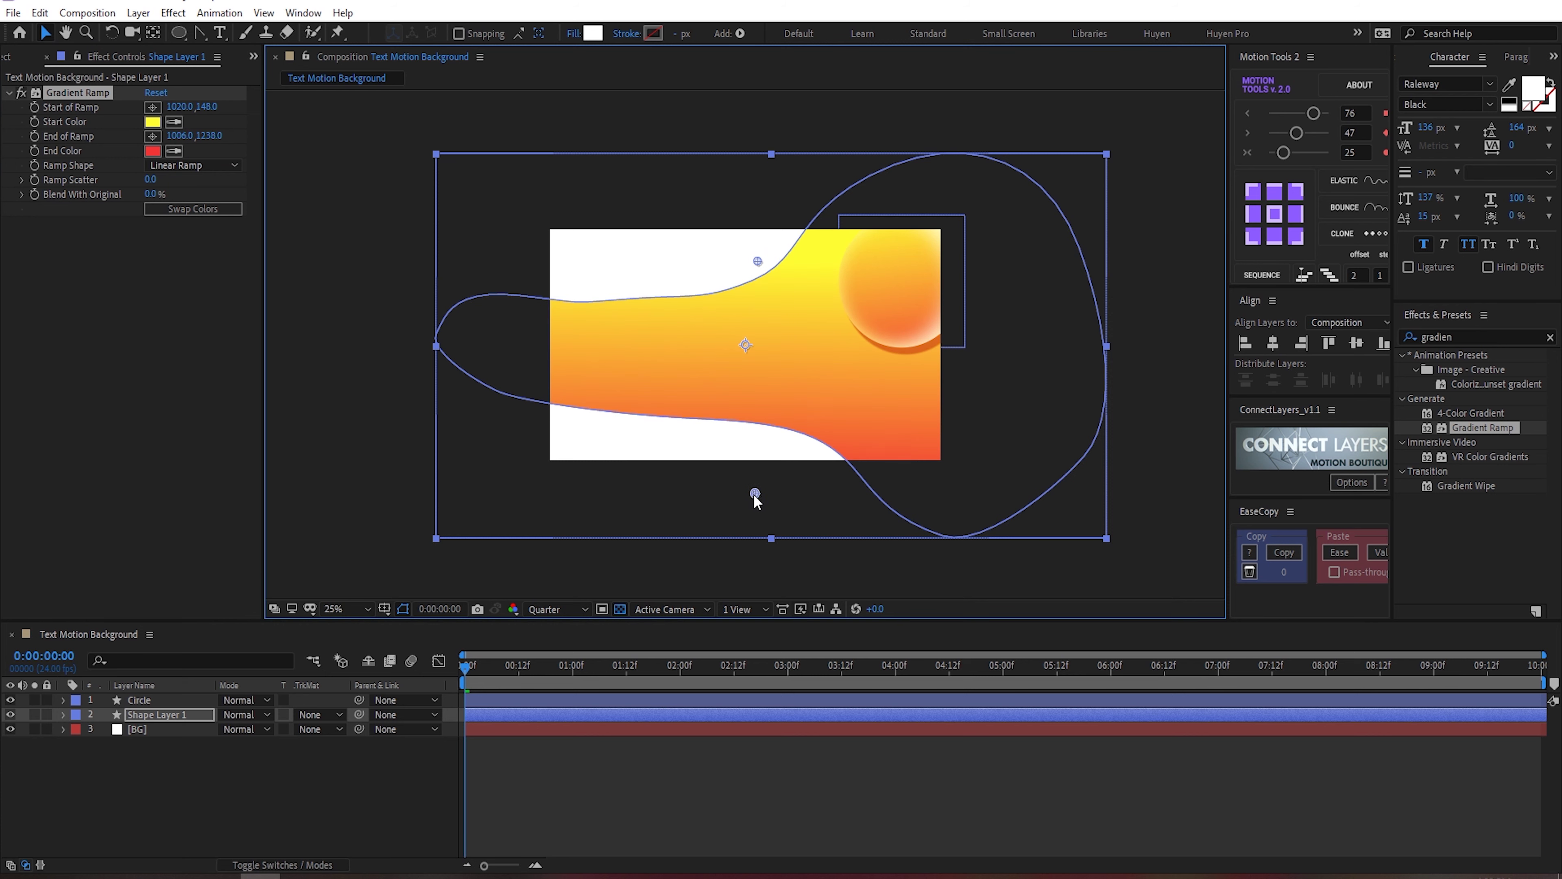
Step: Nudge the wave's gradient start down-left and preview the animation
{"action": "left_click_drag", "start_coordinate": [767, 254], "coordinate": [750, 271]}
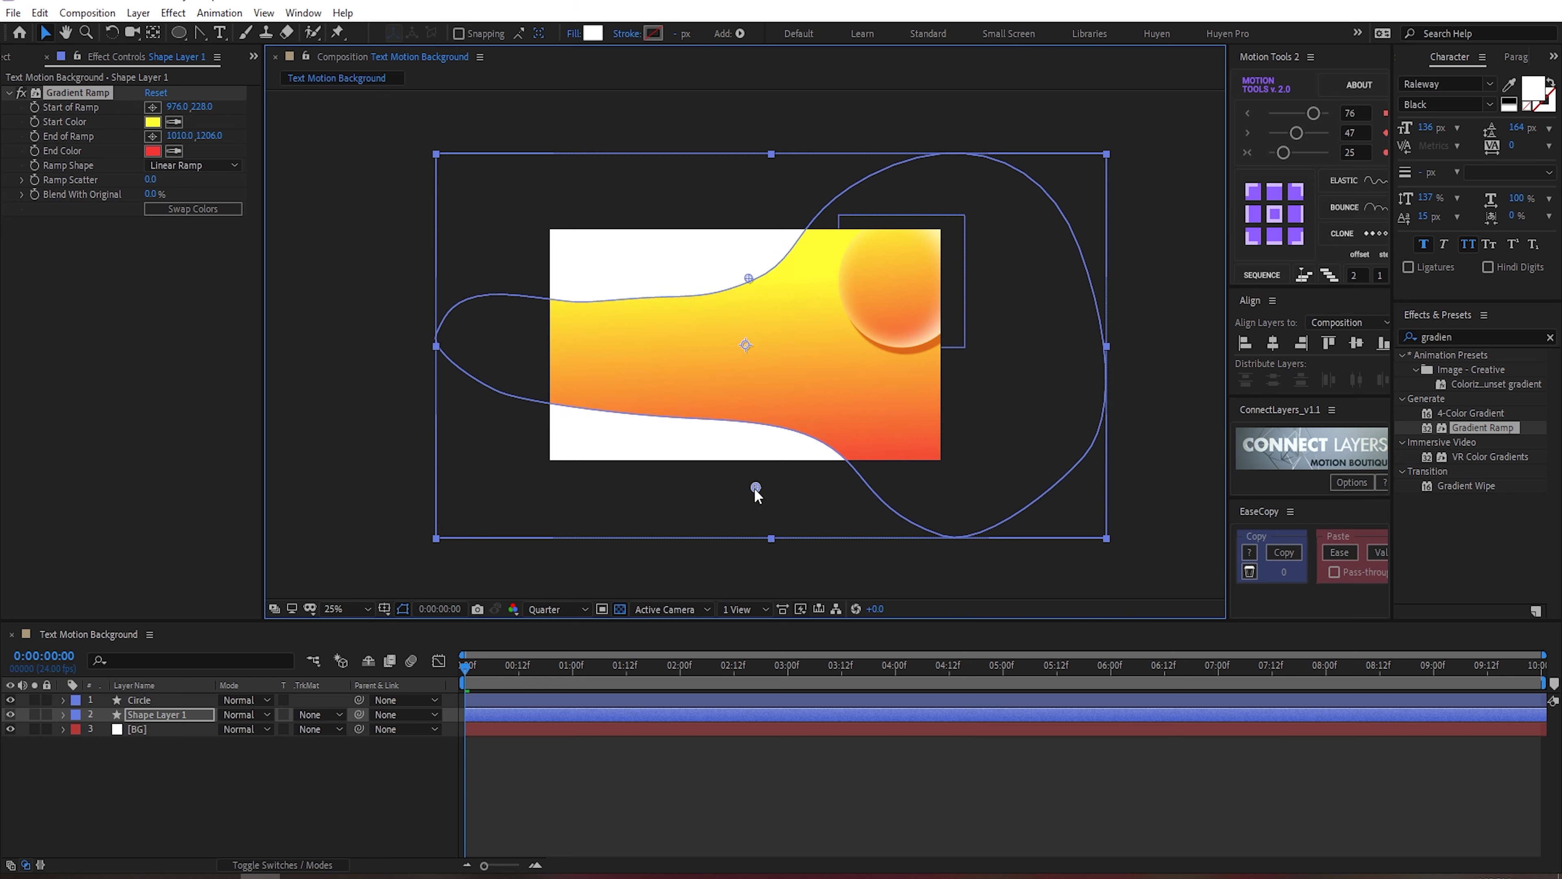
{"action": "left_click", "coordinate": [288, 794]}
{"action": "left_click_drag", "start_coordinate": [488, 661], "coordinate": [660, 644]}
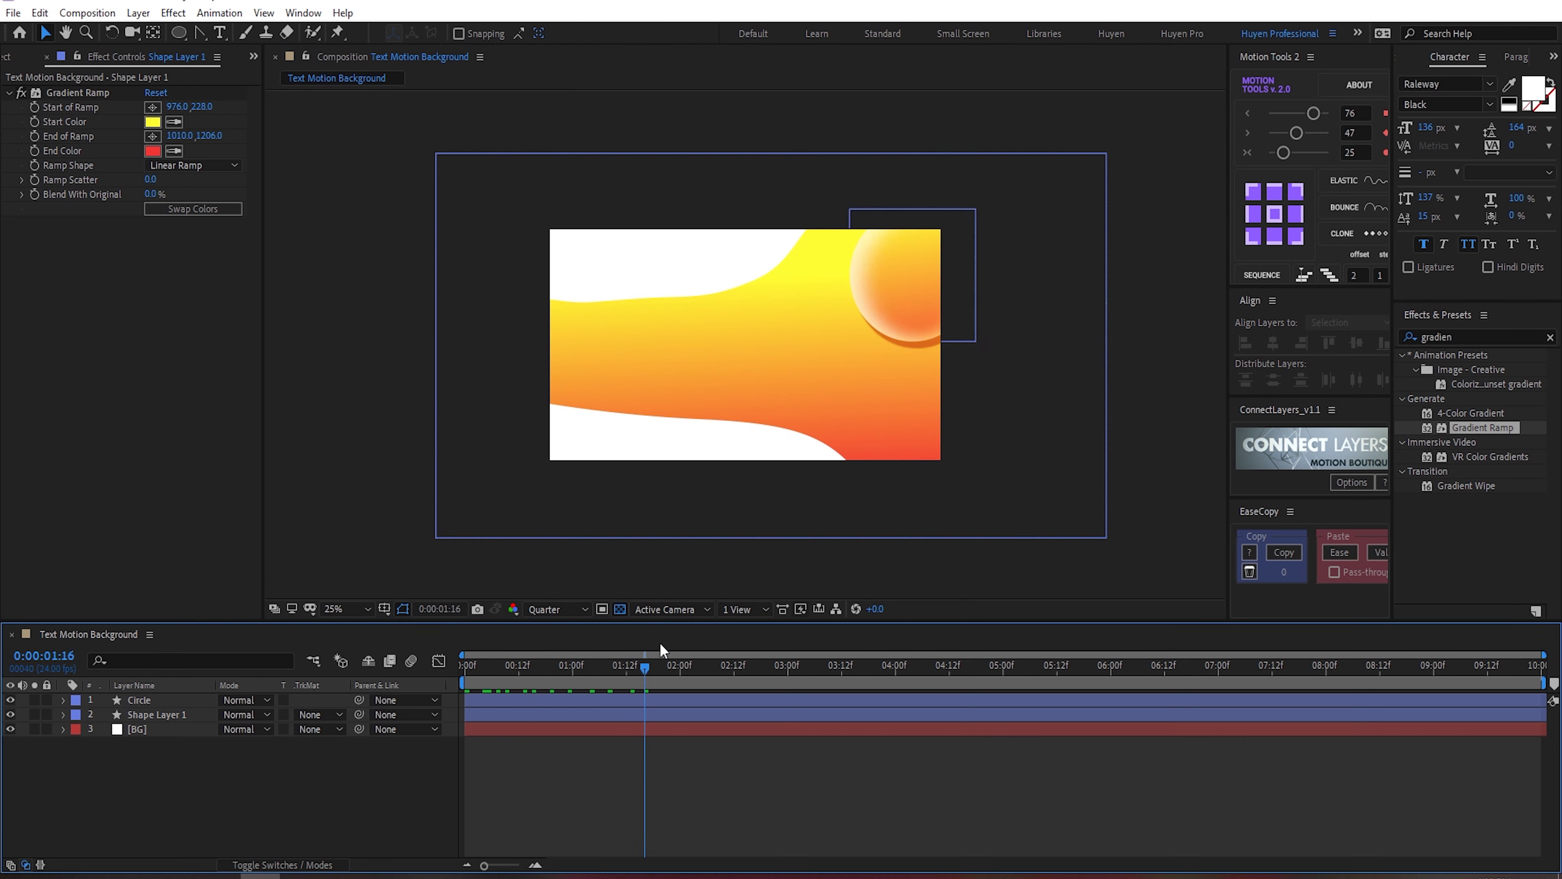
{"action": "key", "text": "space"}
Step: Rename Shape Layer 1 to 'Wave'
{"action": "left_click", "coordinate": [168, 715]}
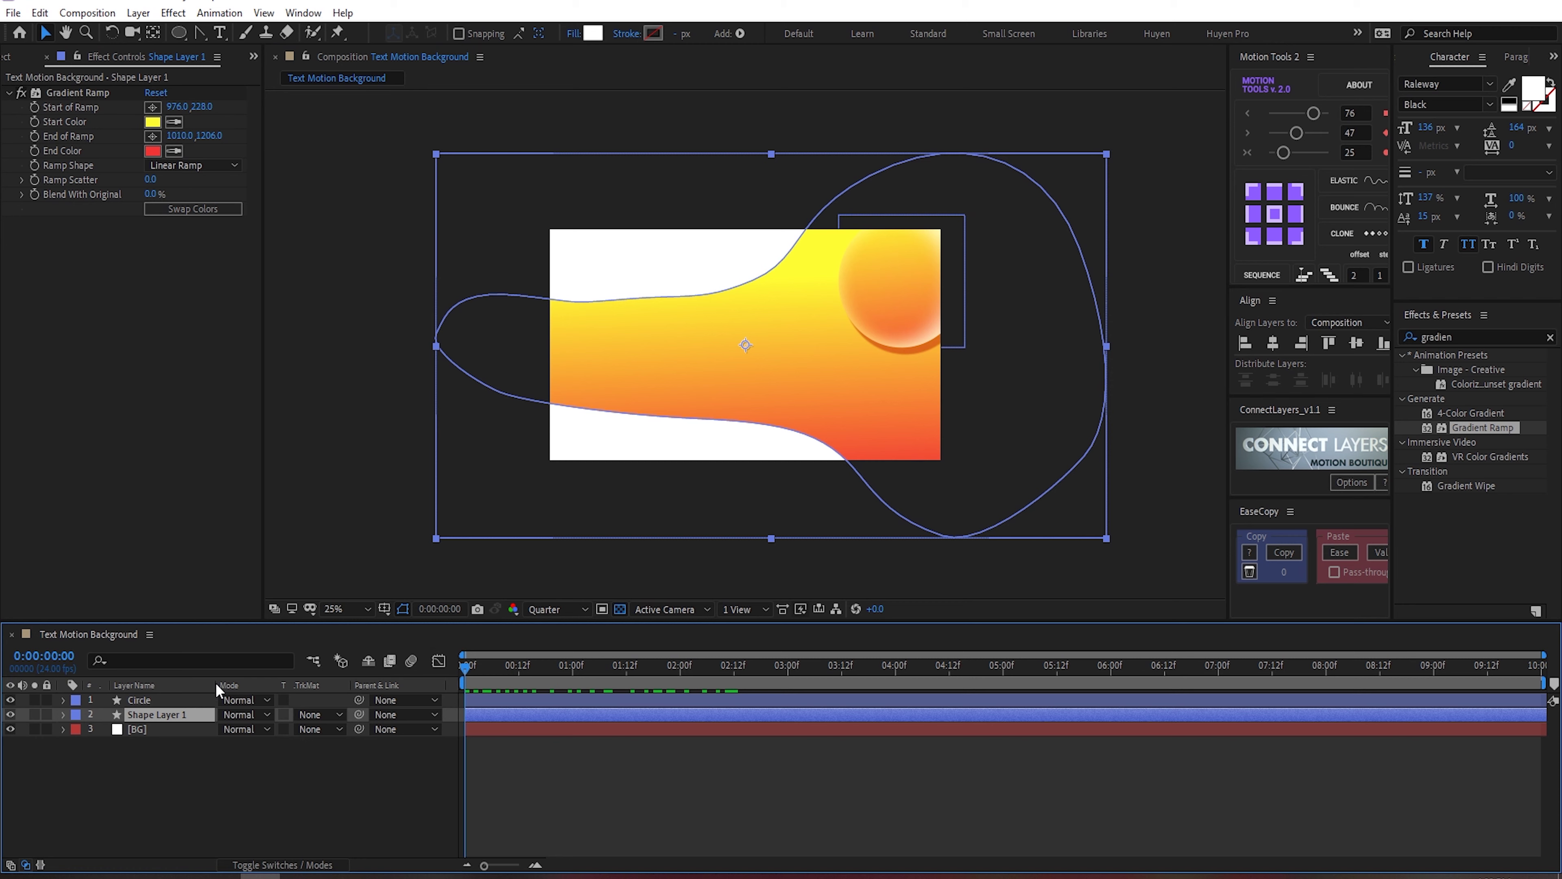
{"action": "key", "text": "Return"}
{"action": "type", "text": "Wave"}
{"action": "key", "text": "Return"}
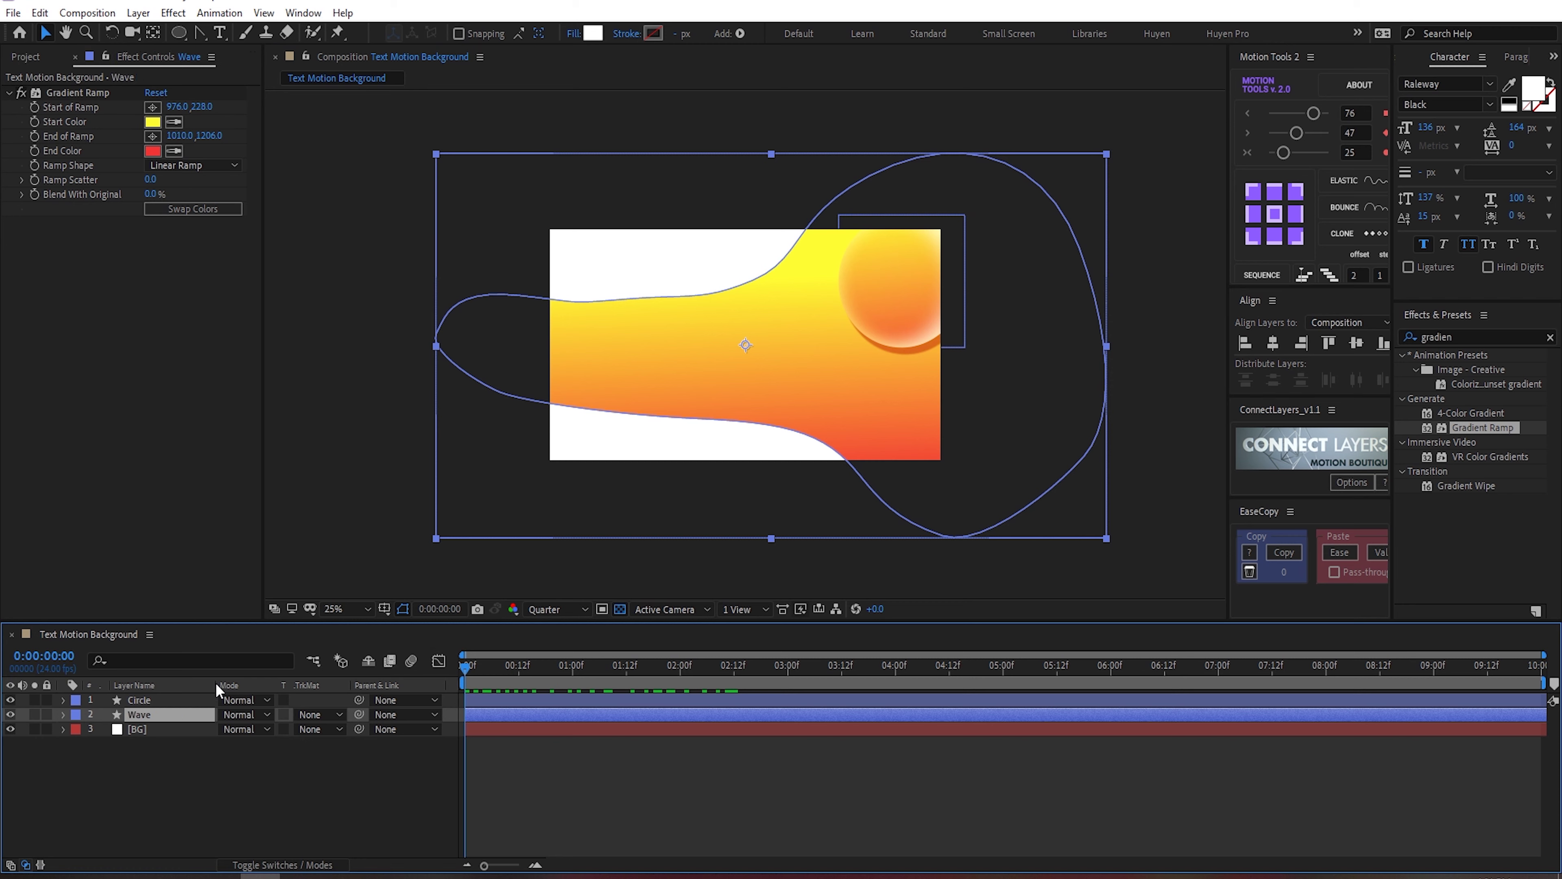
Step: Paste the Circle's Drop Shadow, Inner Shadow and Inner Glow layer styles onto Wave
{"action": "left_click", "coordinate": [62, 700]}
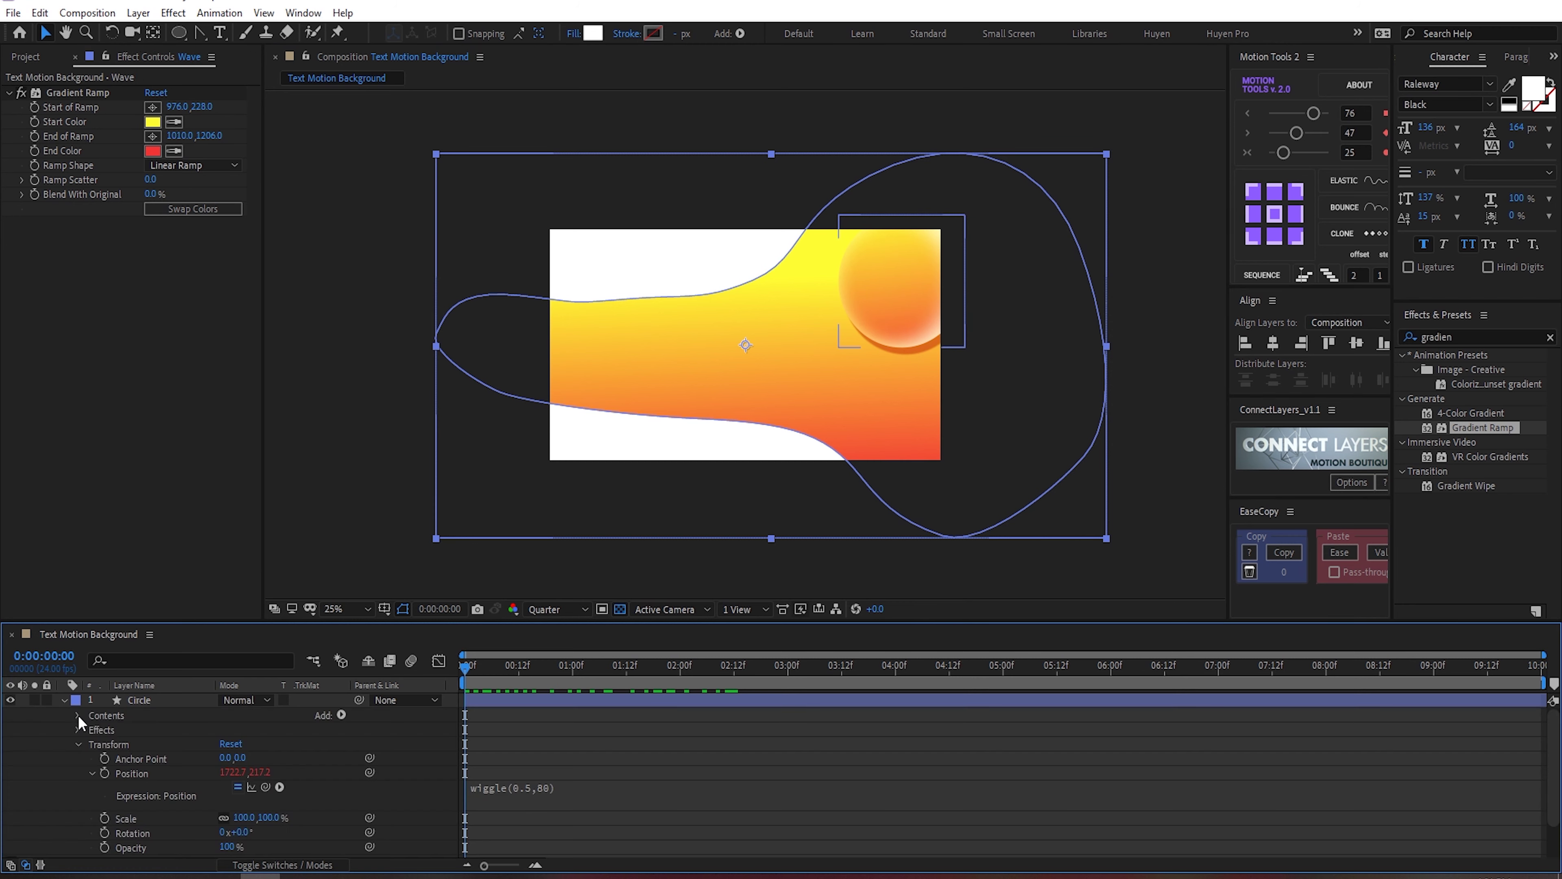
{"action": "left_click", "coordinate": [79, 744]}
{"action": "left_click", "coordinate": [115, 761]}
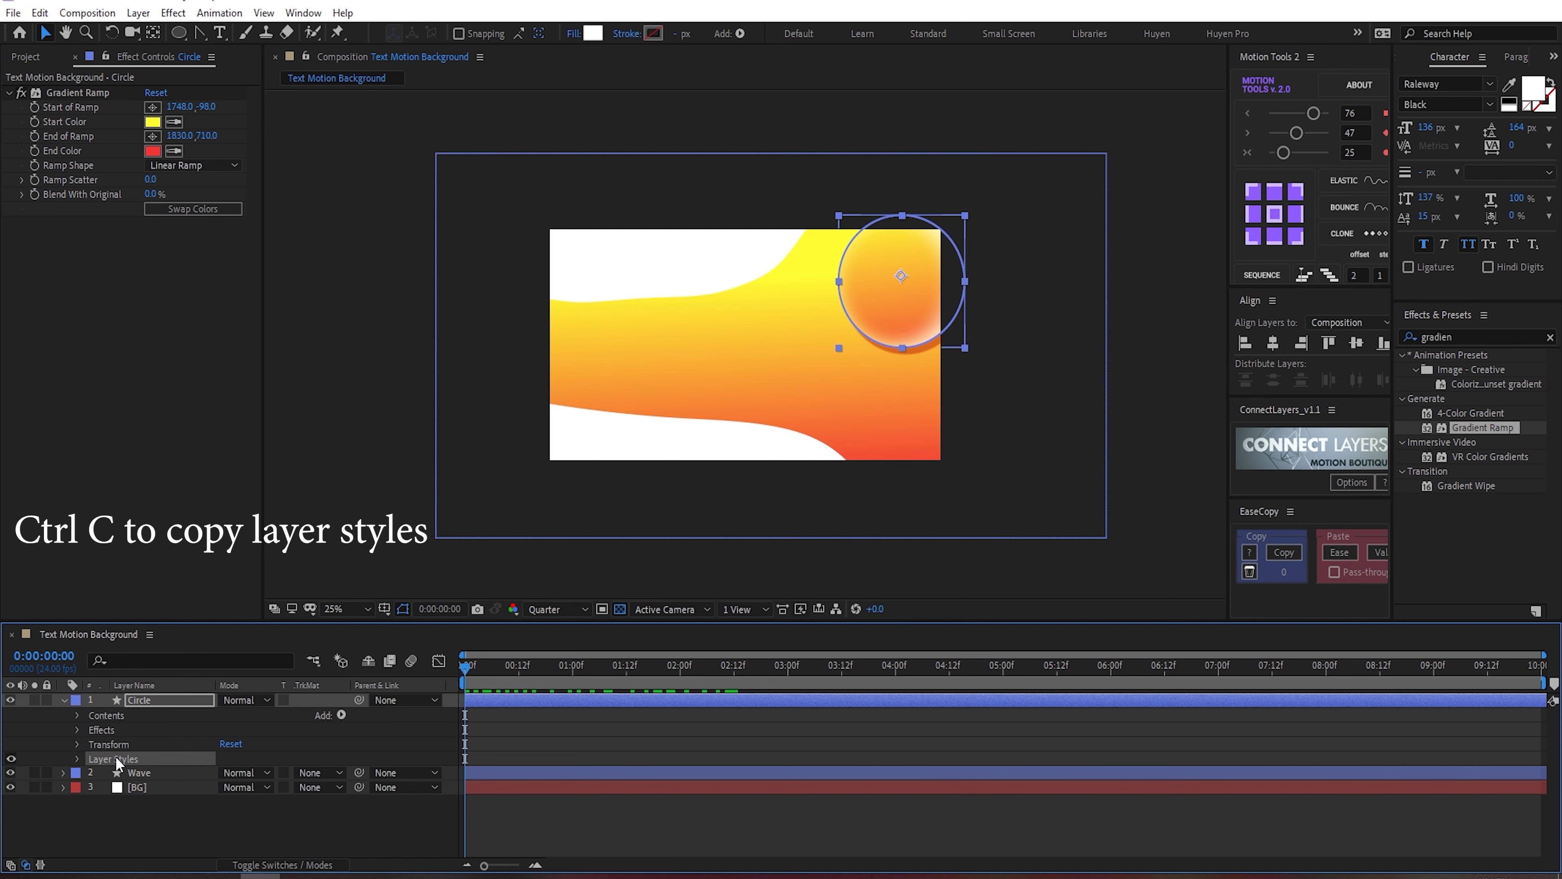
{"action": "left_click", "coordinate": [140, 773]}
{"action": "key", "text": "ctrl+v"}
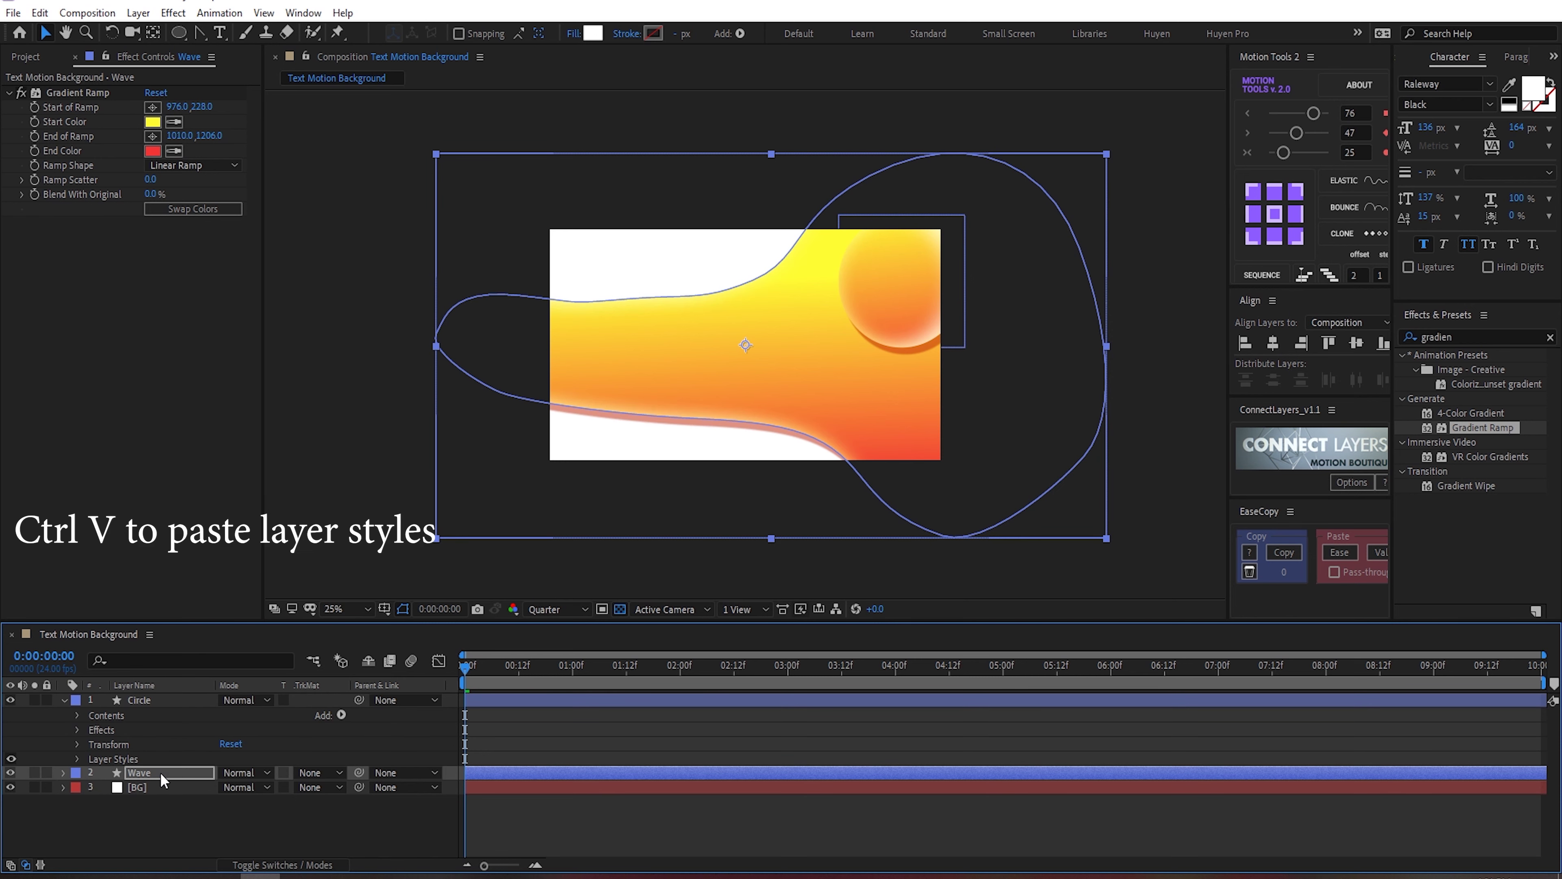
{"action": "left_click", "coordinate": [62, 773]}
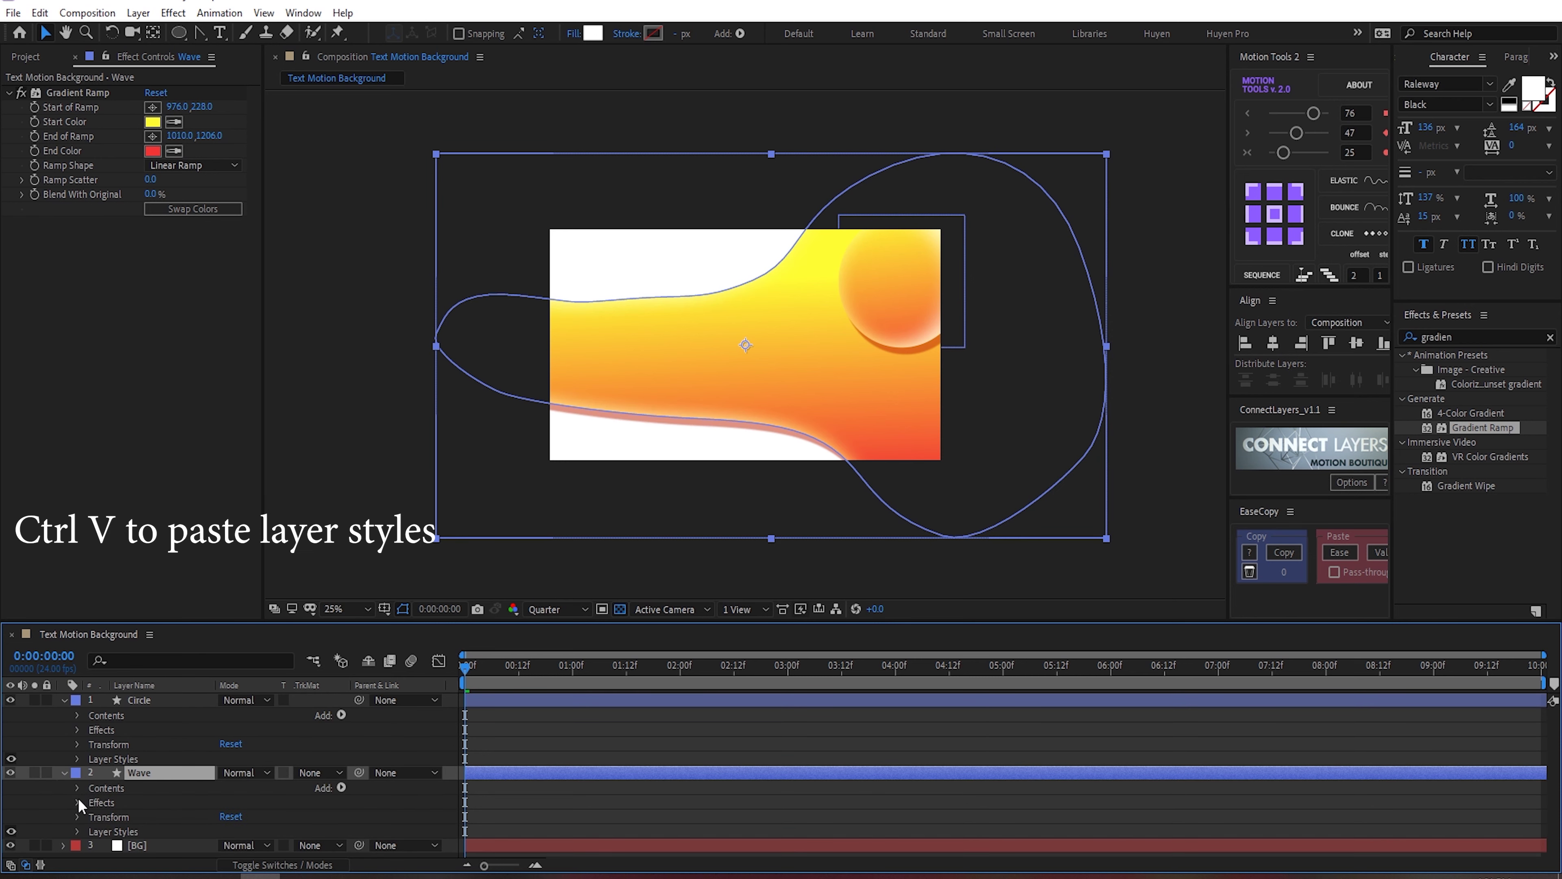
{"action": "left_click", "coordinate": [78, 831]}
{"action": "left_click", "coordinate": [133, 822]}
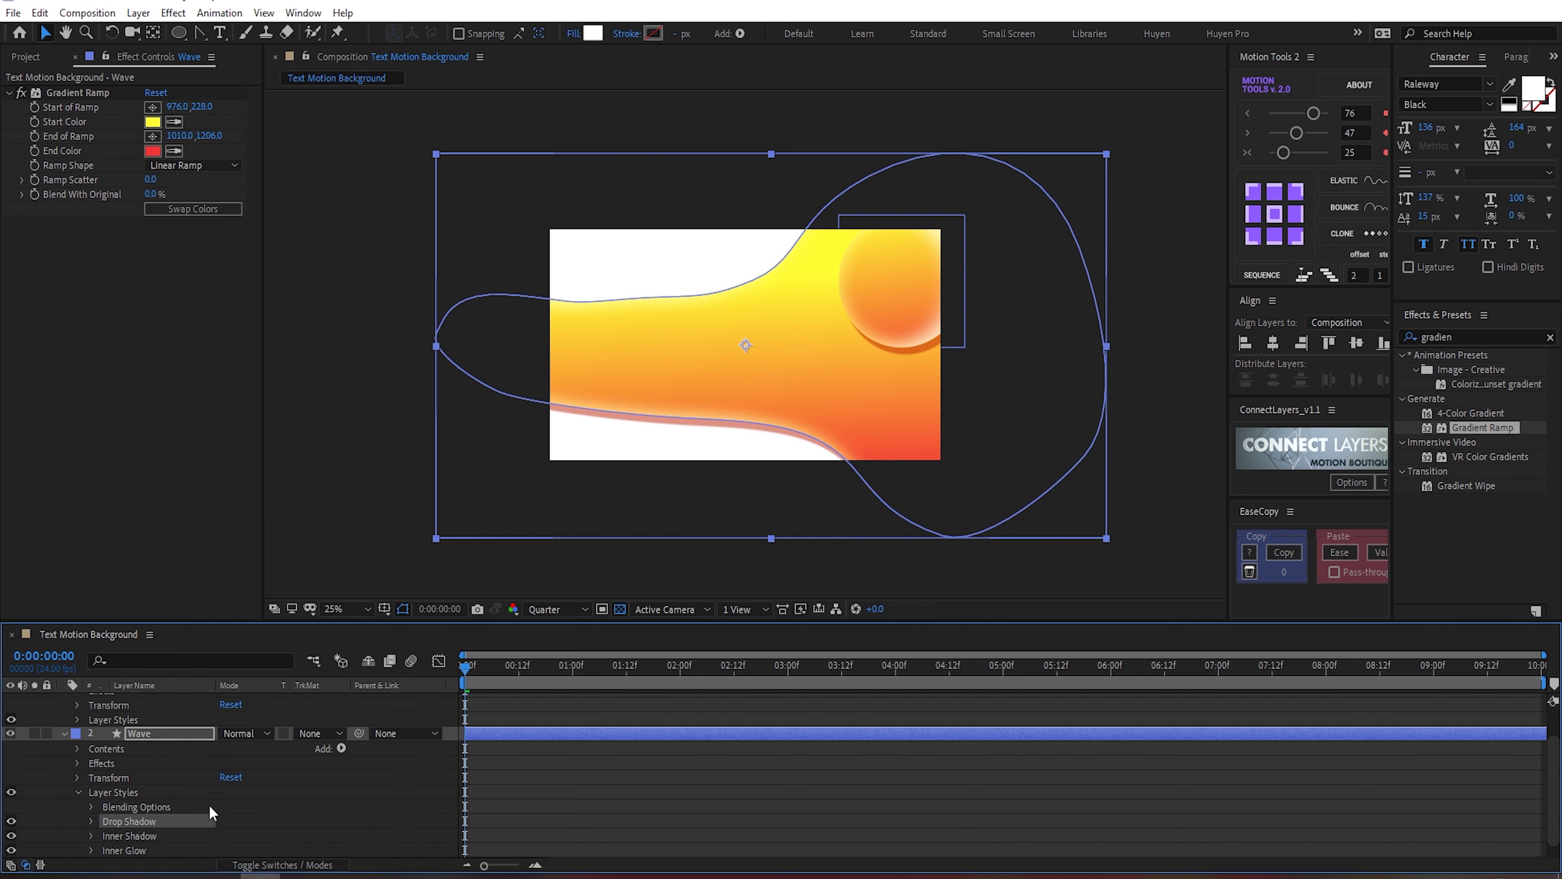
Step: Change Wave's Inner Glow from orange to white and raise its size to 364
{"action": "scroll", "coordinate": [208, 804], "scroll_direction": "down", "scroll_amount": 1}
{"action": "left_click", "coordinate": [131, 836]}
{"action": "left_click", "coordinate": [93, 836]}
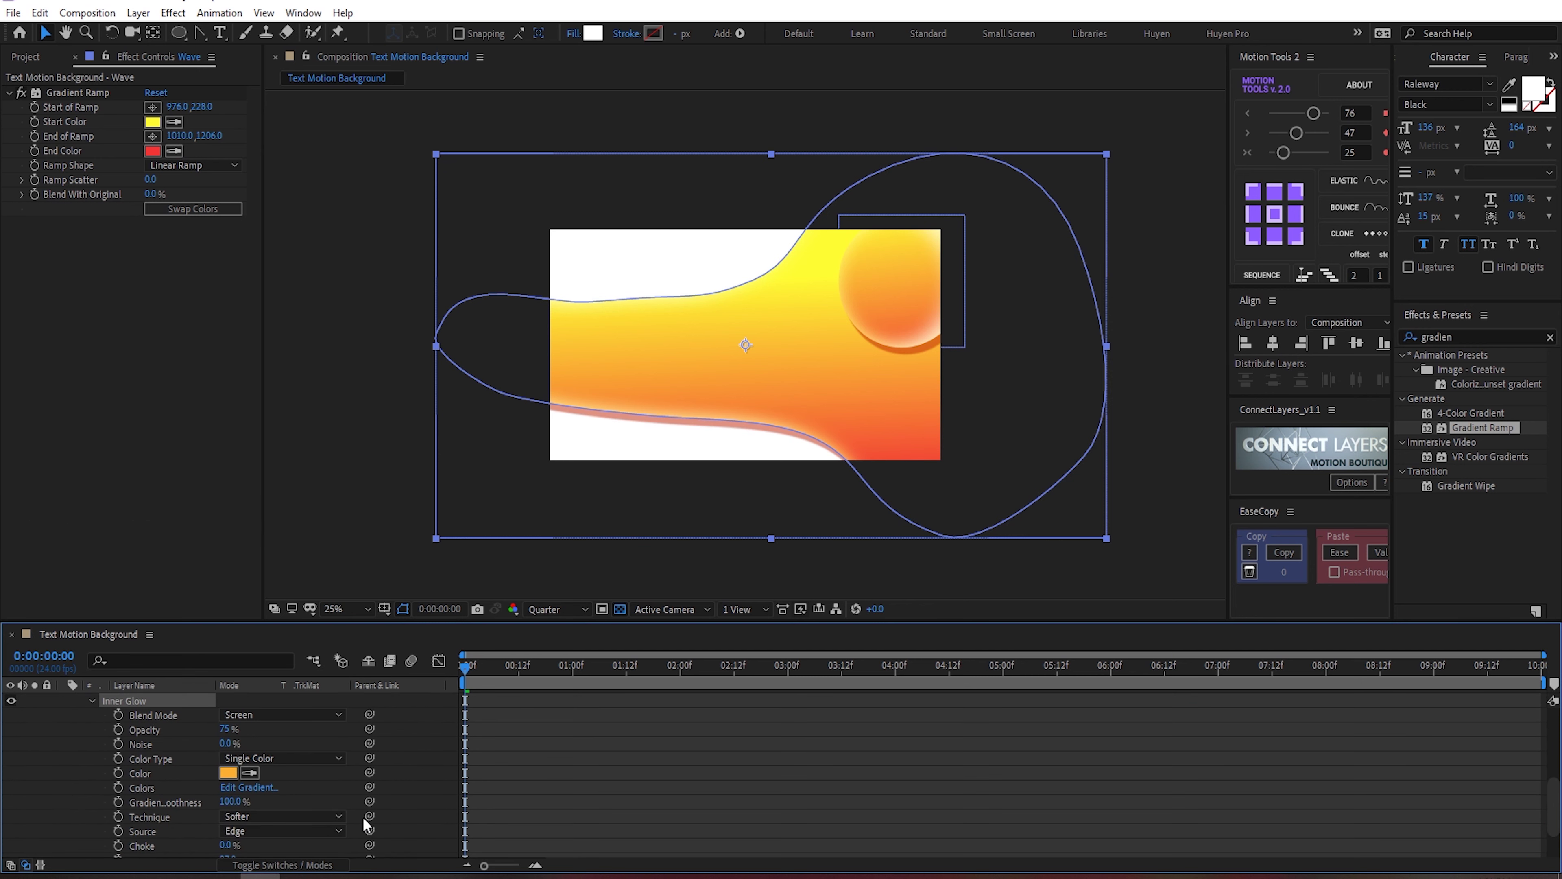
{"action": "scroll", "coordinate": [359, 811], "scroll_direction": "down", "scroll_amount": 3}
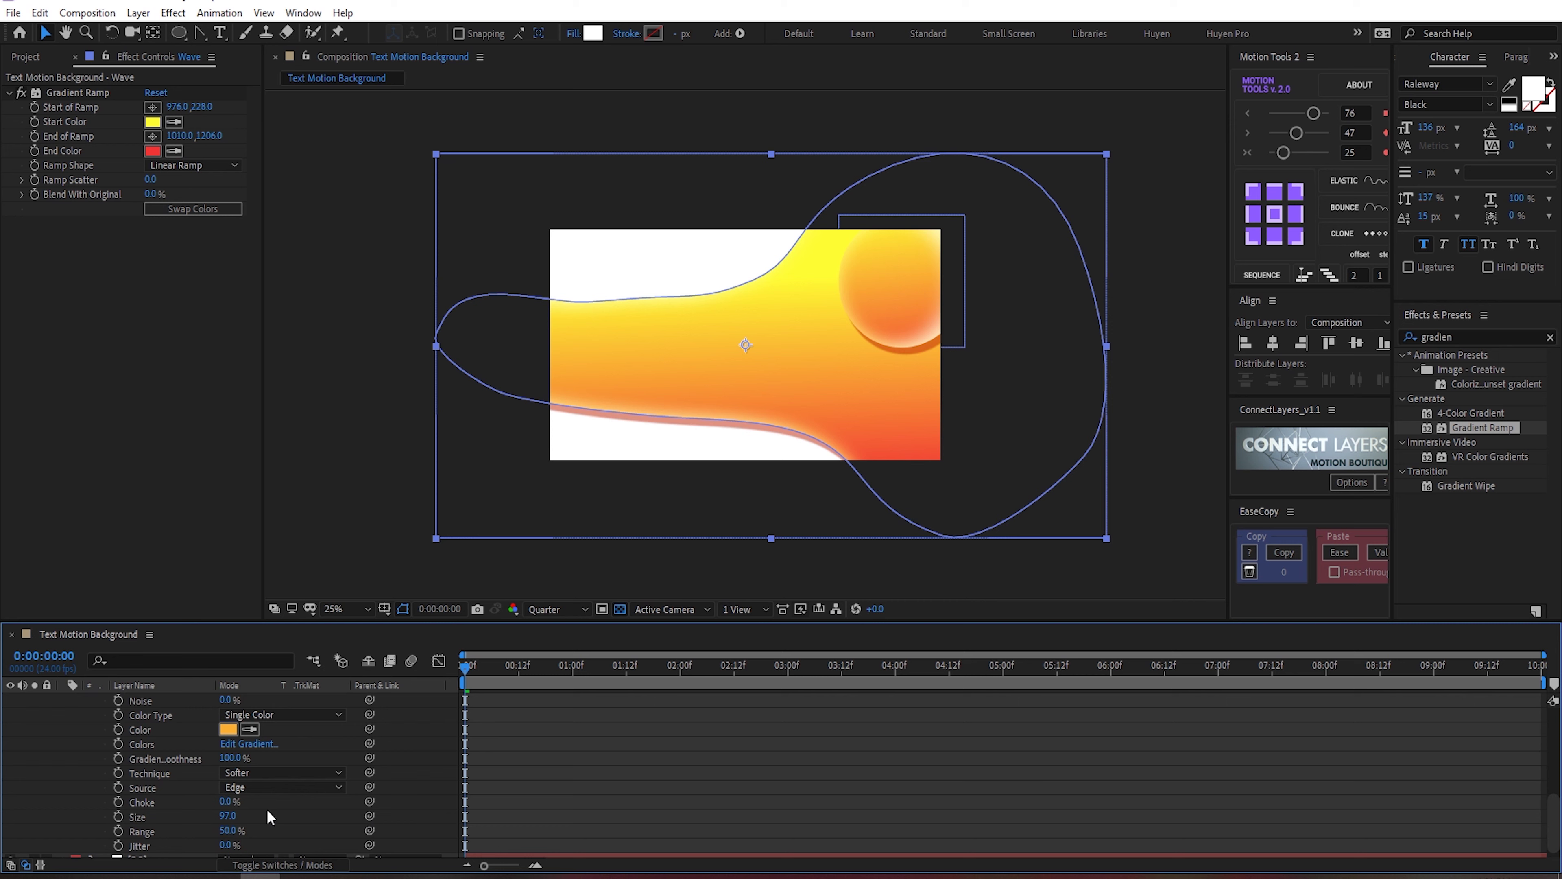
{"action": "left_click_drag", "start_coordinate": [231, 816], "coordinate": [340, 790]}
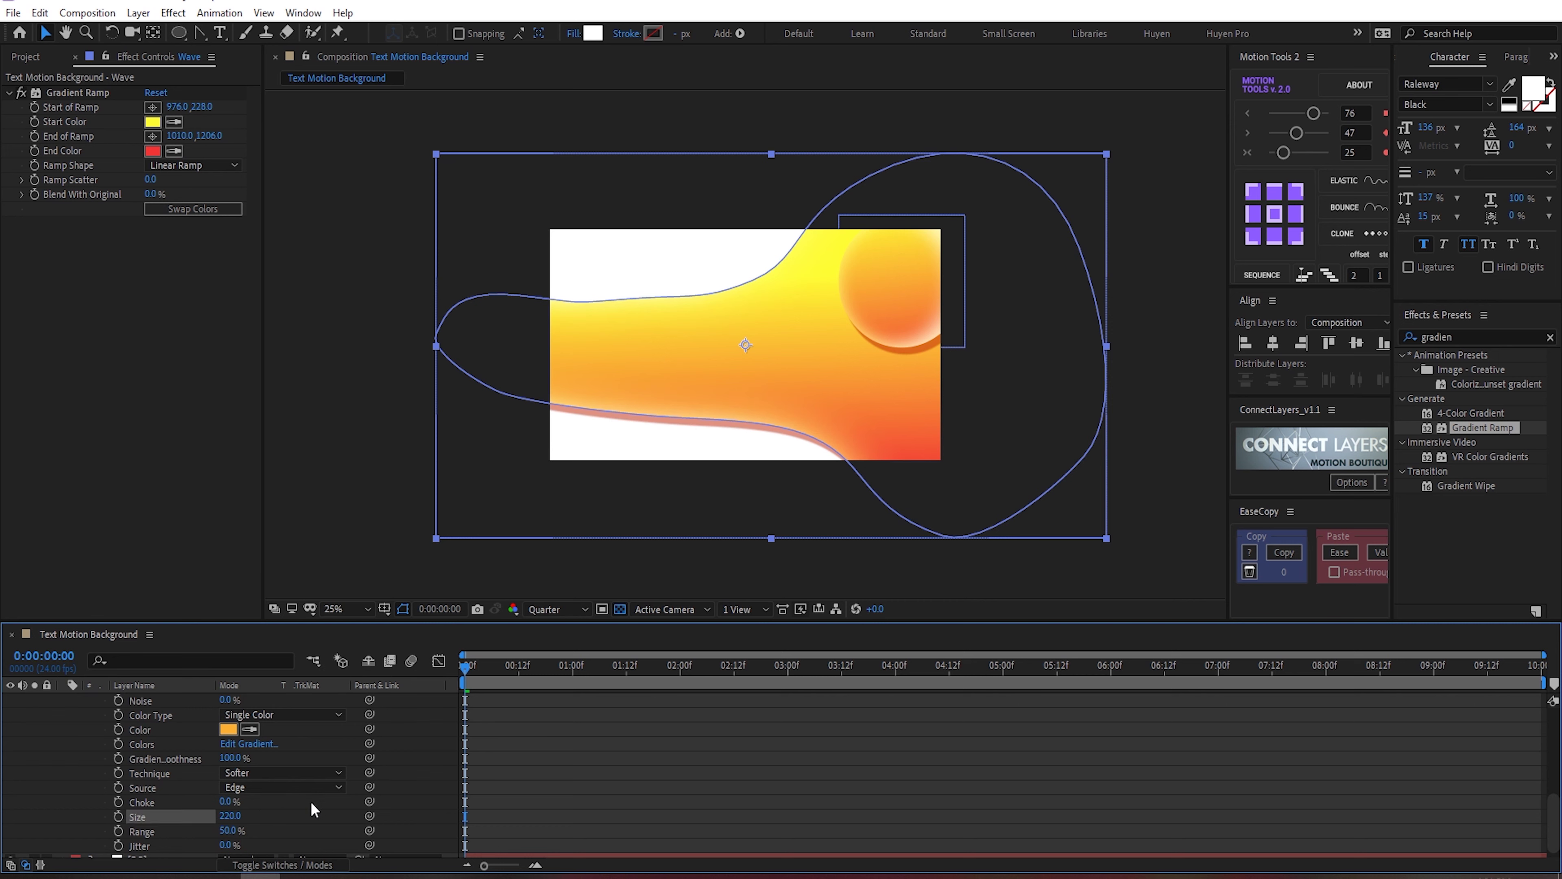
{"action": "left_click", "coordinate": [227, 729]}
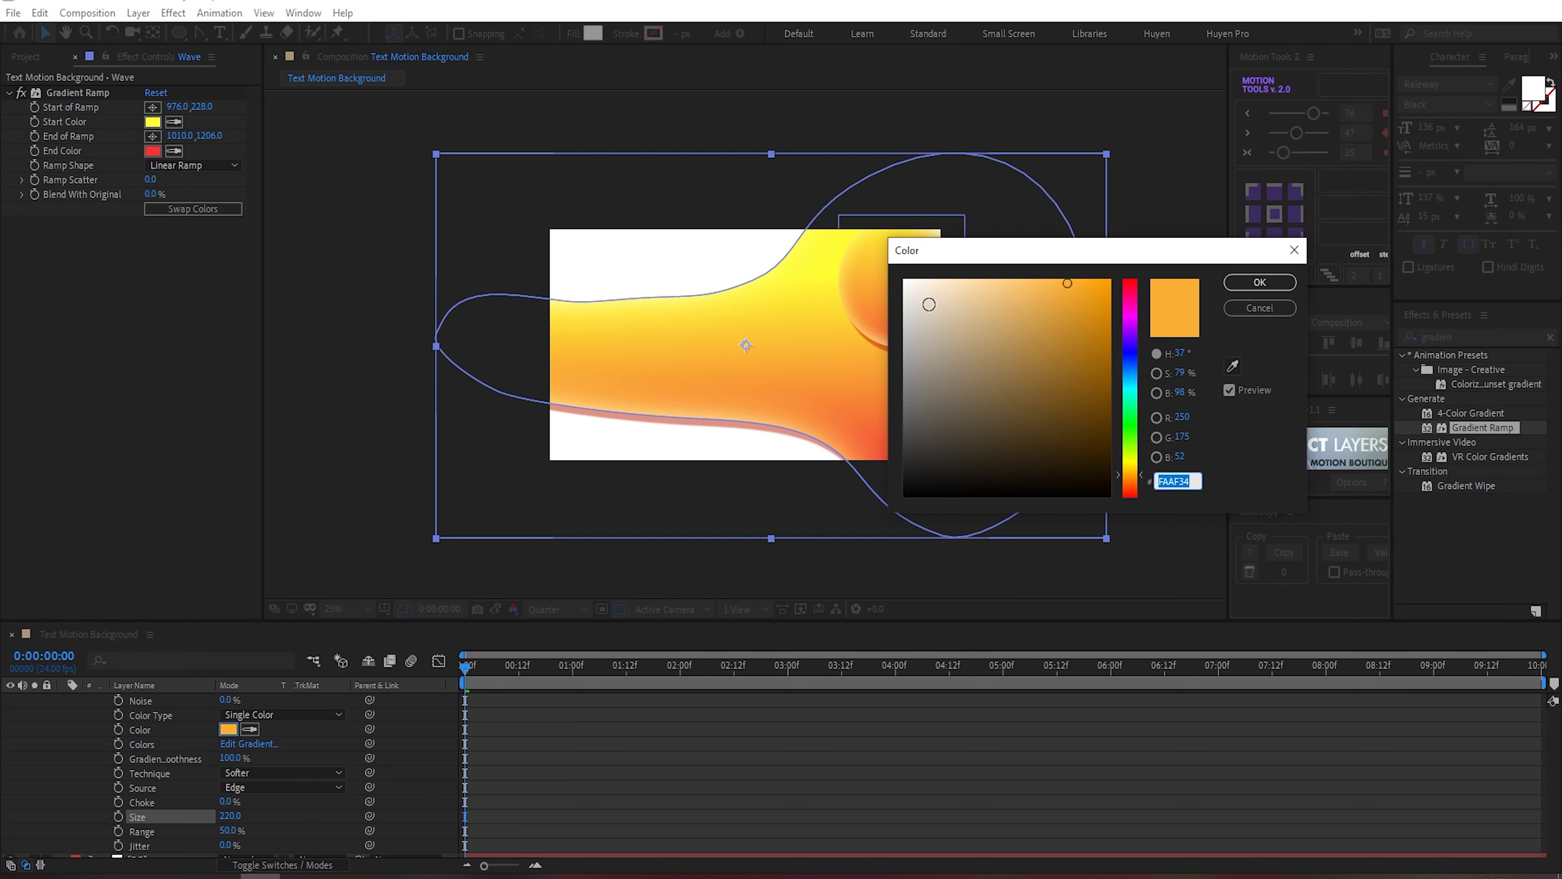
{"action": "left_click_drag", "start_coordinate": [928, 304], "coordinate": [855, 256]}
{"action": "left_click", "coordinate": [1228, 284]}
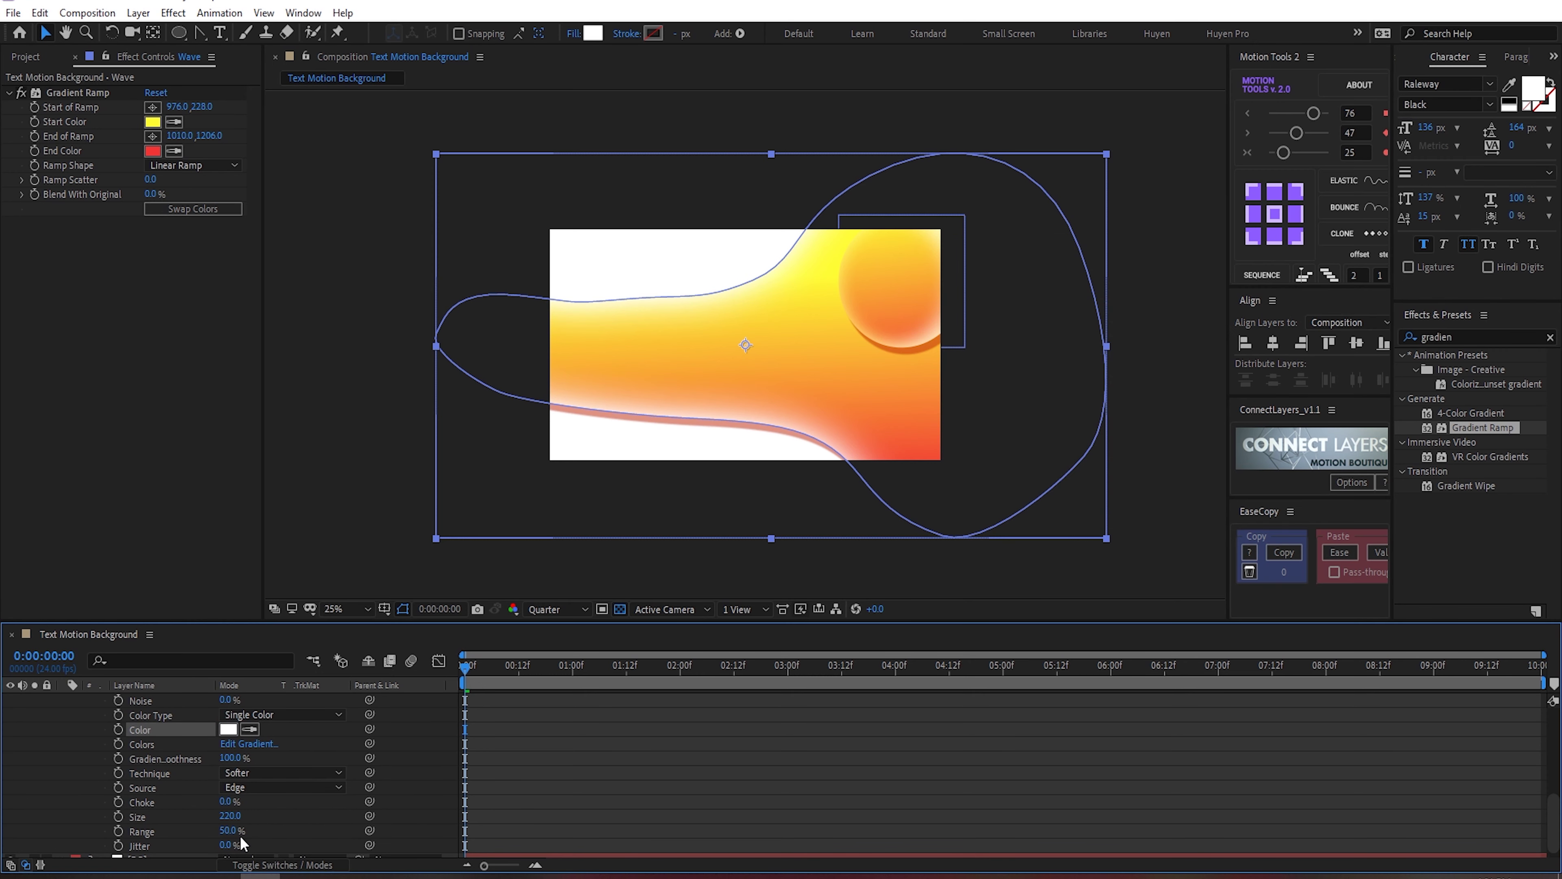
{"action": "left_click_drag", "start_coordinate": [234, 817], "coordinate": [349, 806]}
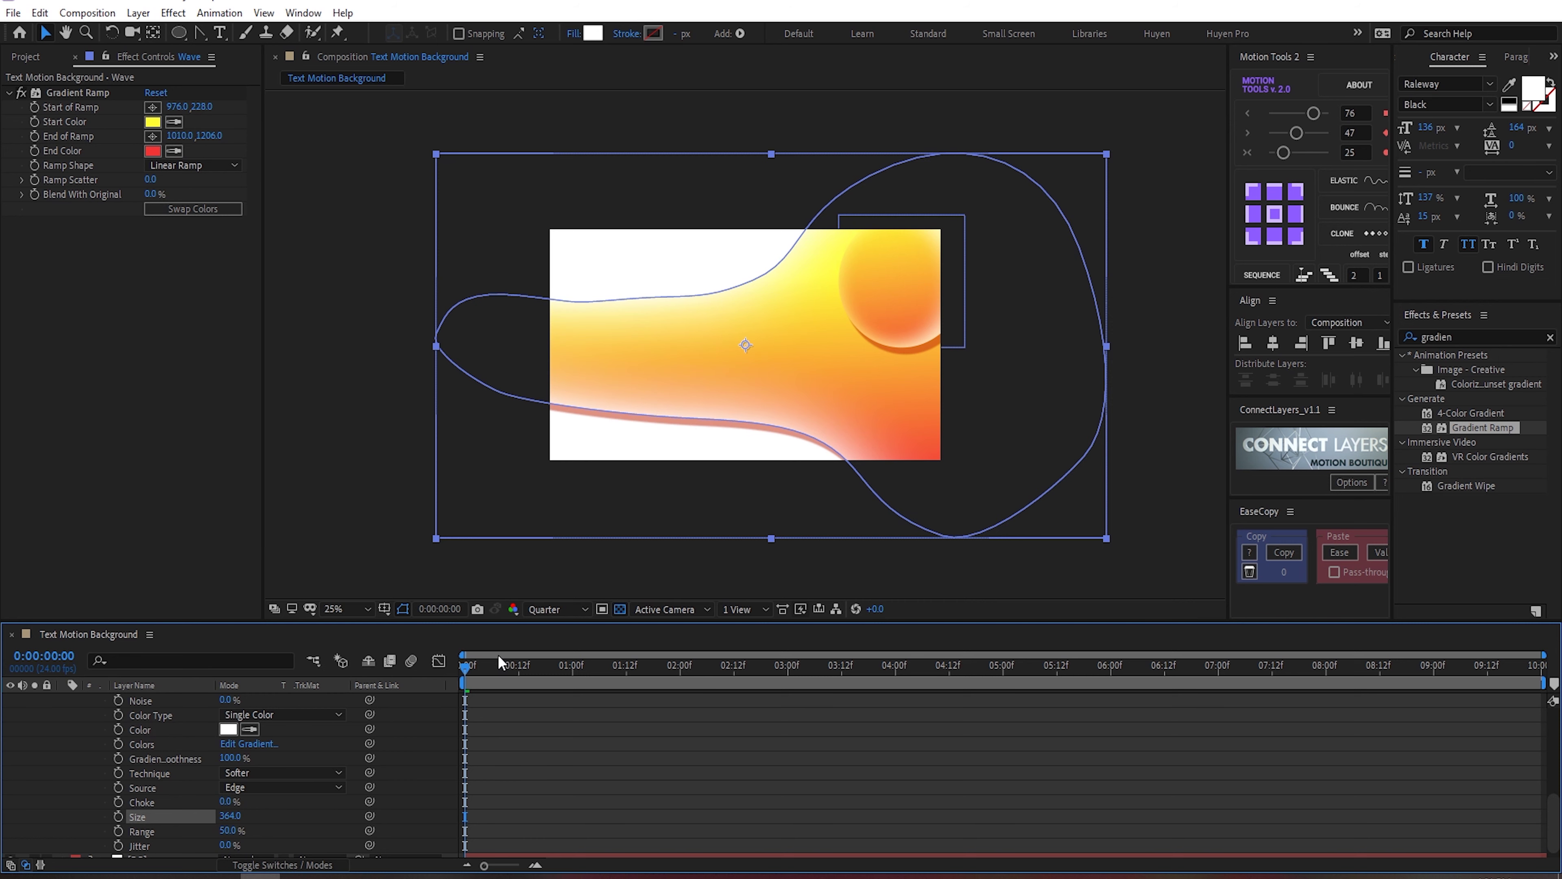
{"action": "left_click_drag", "start_coordinate": [499, 658], "coordinate": [424, 658]}
{"action": "scroll", "coordinate": [175, 818], "scroll_direction": "up", "scroll_amount": 5}
{"action": "left_click", "coordinate": [89, 749]}
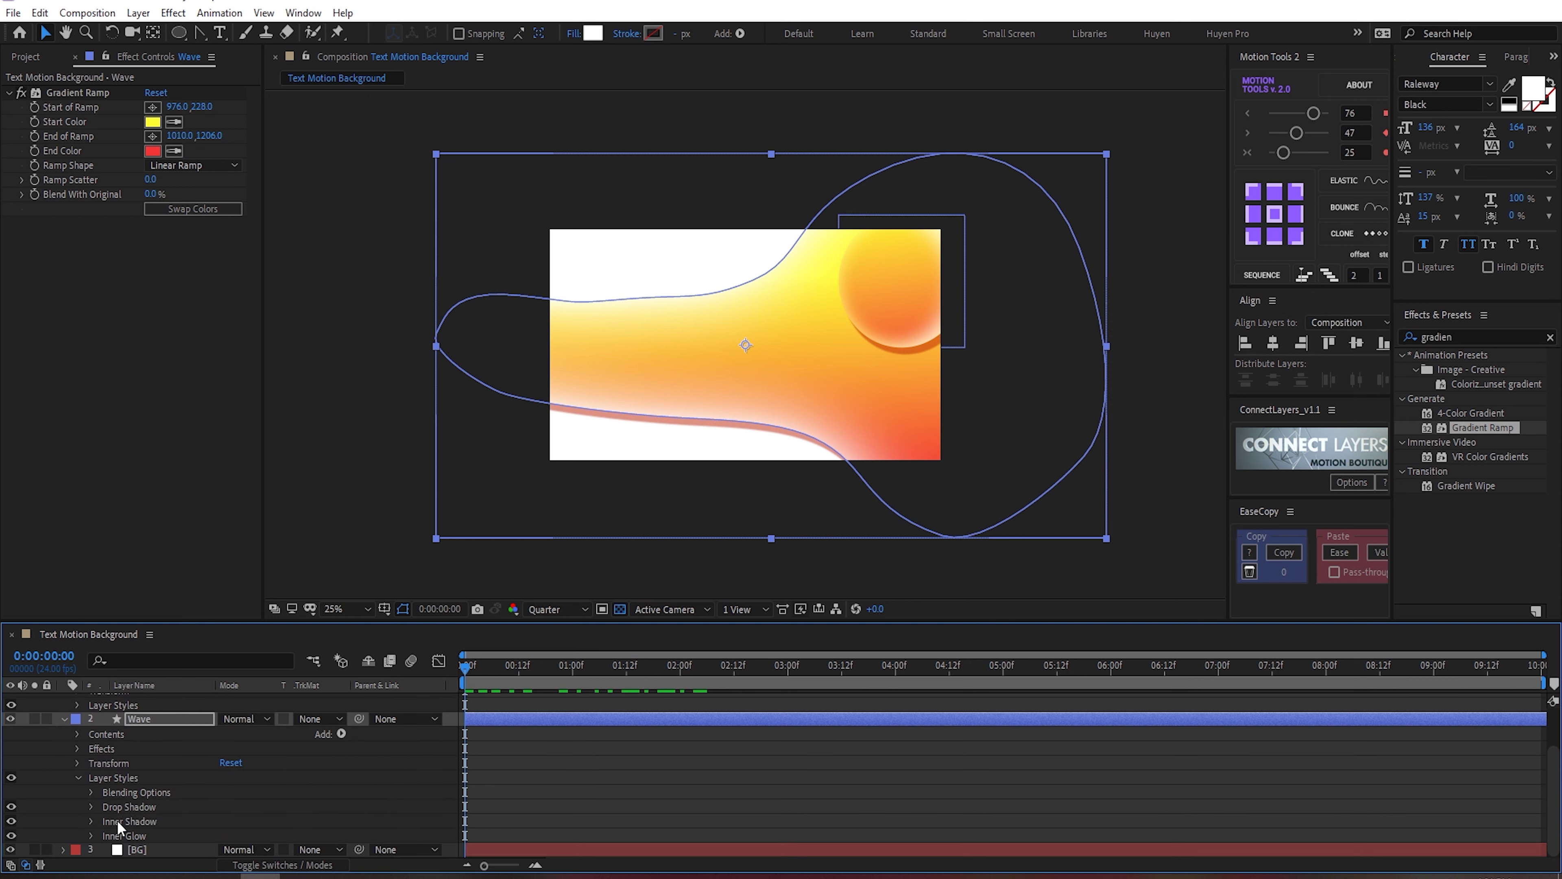
Step: Increase the Wave's Inner Shadow size to 188
{"action": "left_click", "coordinate": [116, 821]}
{"action": "left_click", "coordinate": [91, 821]}
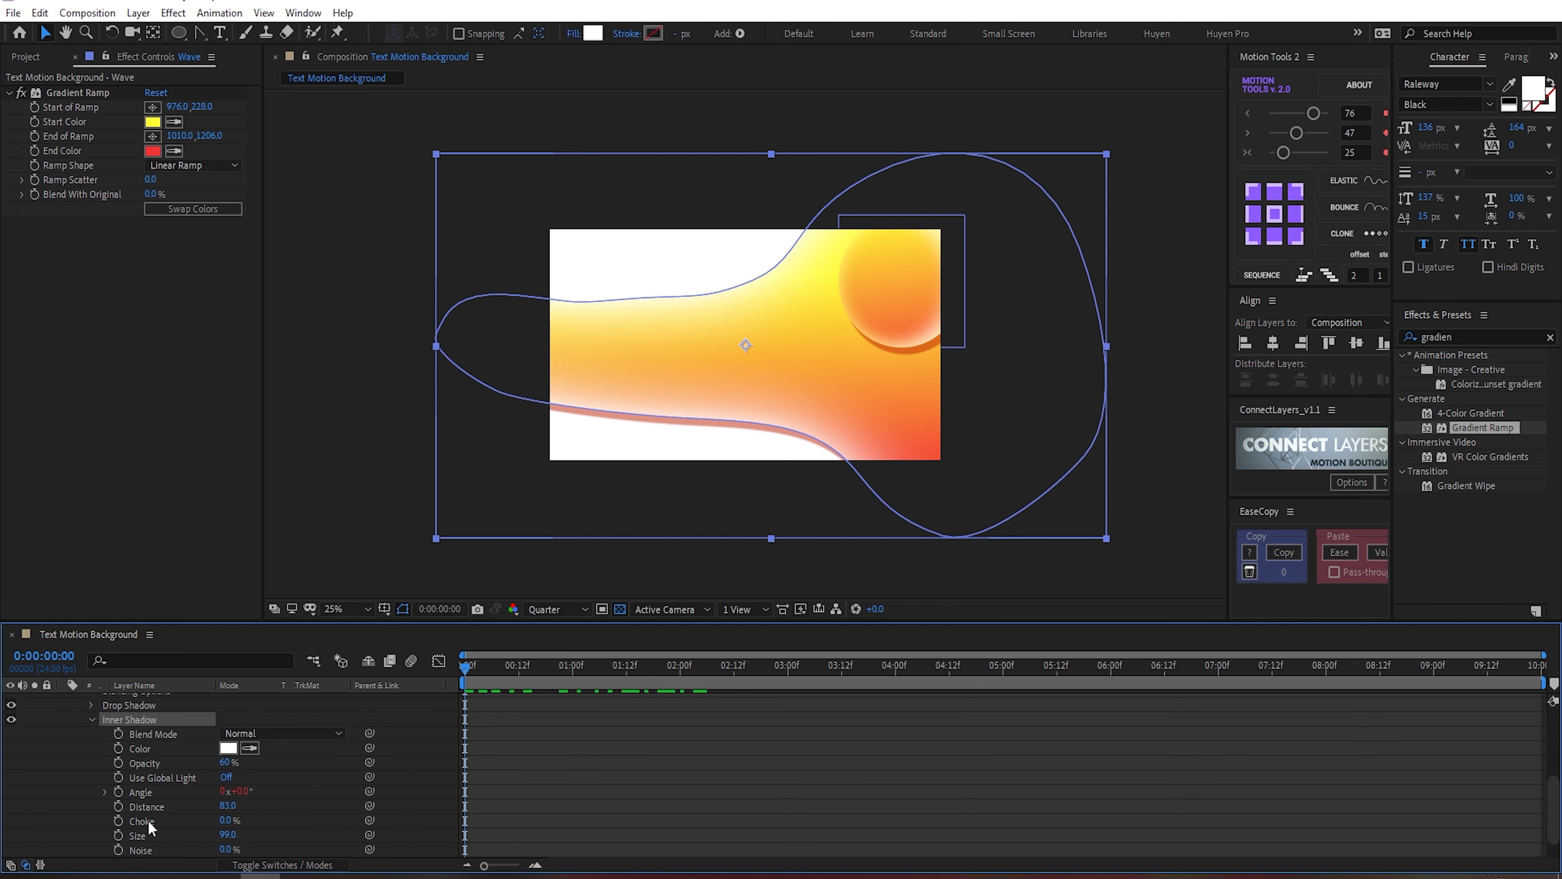
{"action": "scroll", "coordinate": [289, 829], "scroll_direction": "down", "scroll_amount": 2}
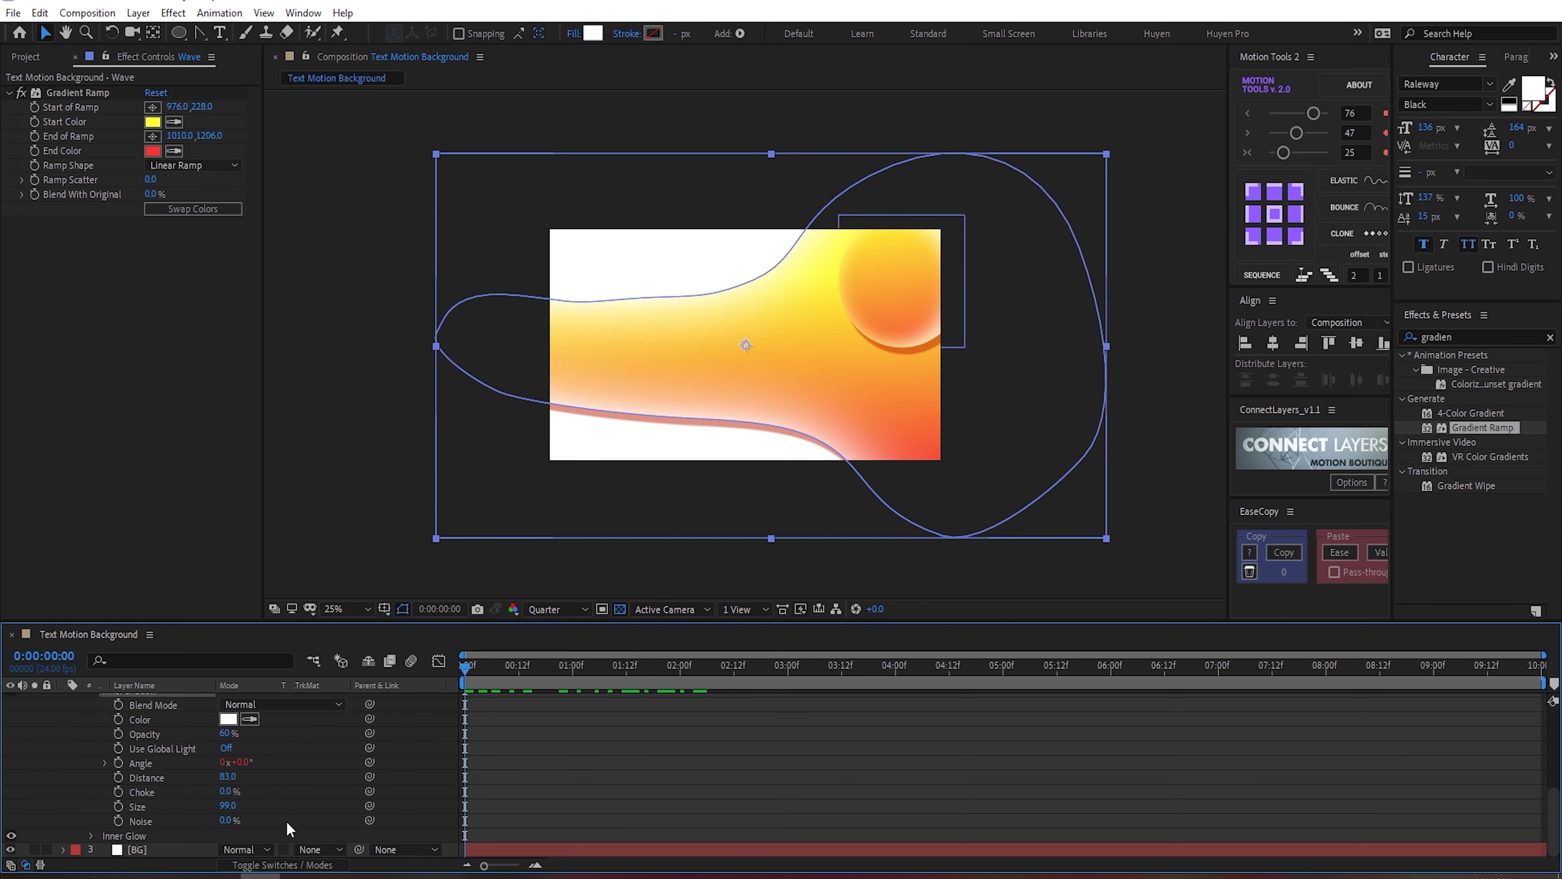
{"action": "left_click_drag", "start_coordinate": [226, 805], "coordinate": [295, 803]}
{"action": "left_click_drag", "start_coordinate": [534, 667], "coordinate": [497, 665]}
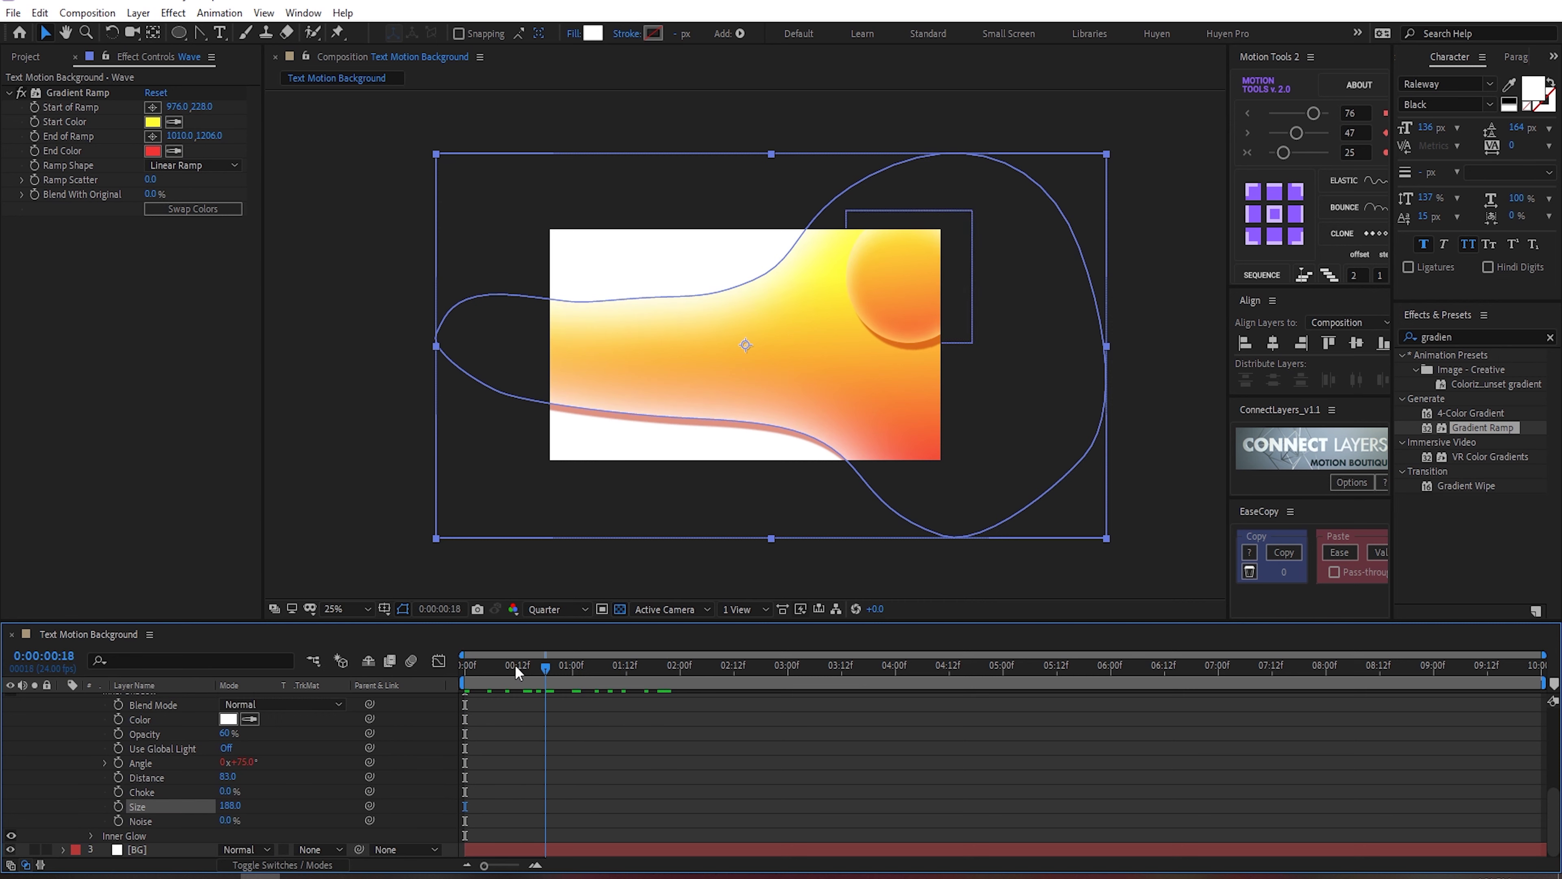
{"action": "key", "text": "Home"}
Step: Drive the Inner Shadow angle with the expression time*150 and preview it
{"action": "left_click", "coordinate": [117, 763], "text": "alt"}
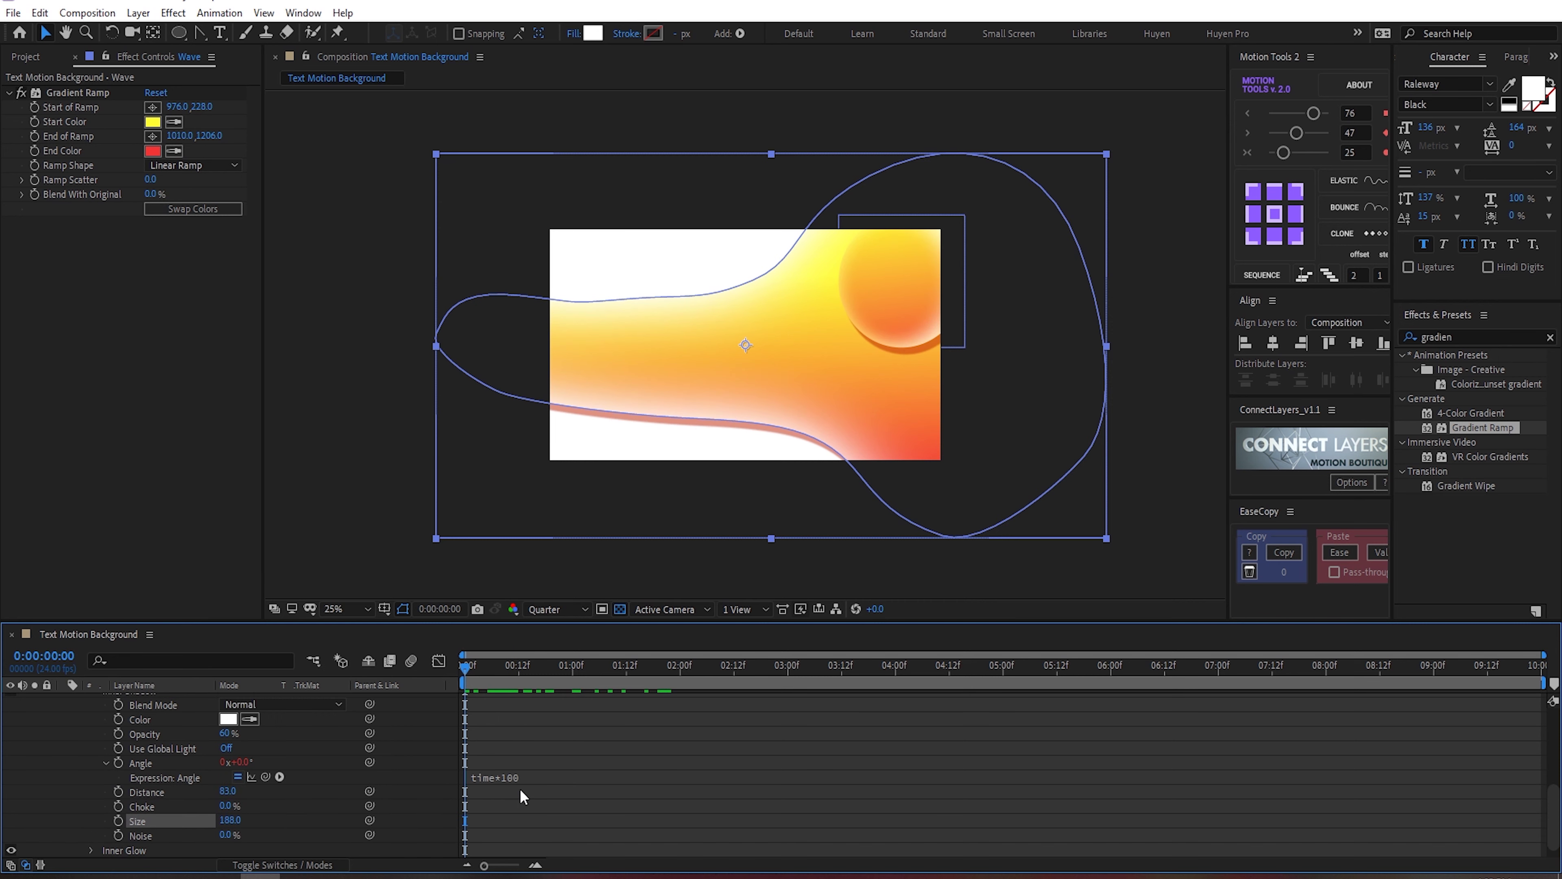
{"action": "type", "text": "time*100"}
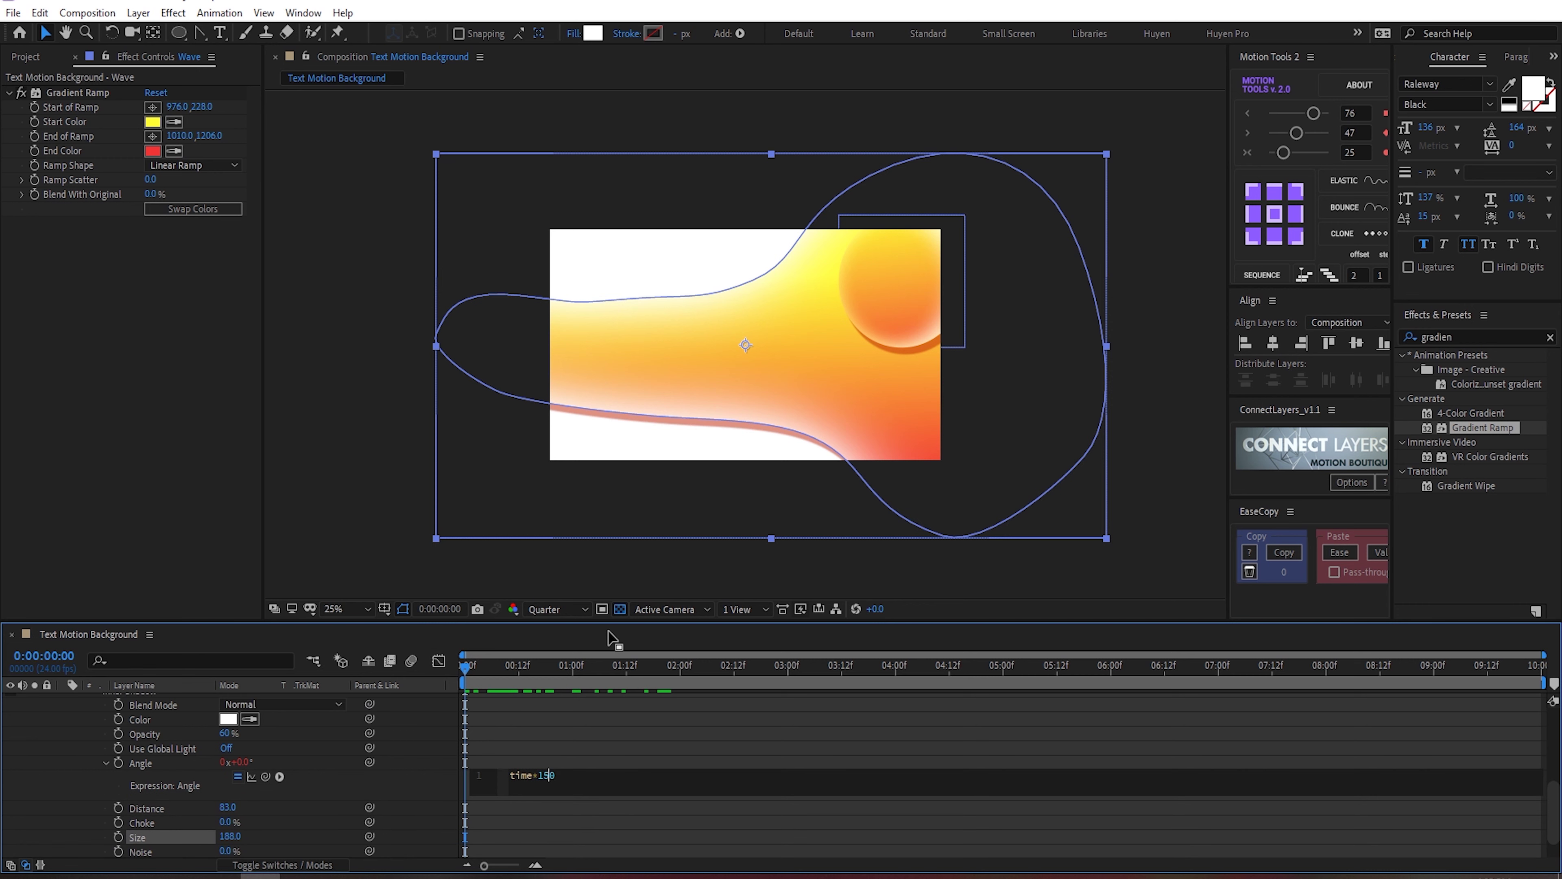
{"action": "left_click", "coordinate": [608, 631]}
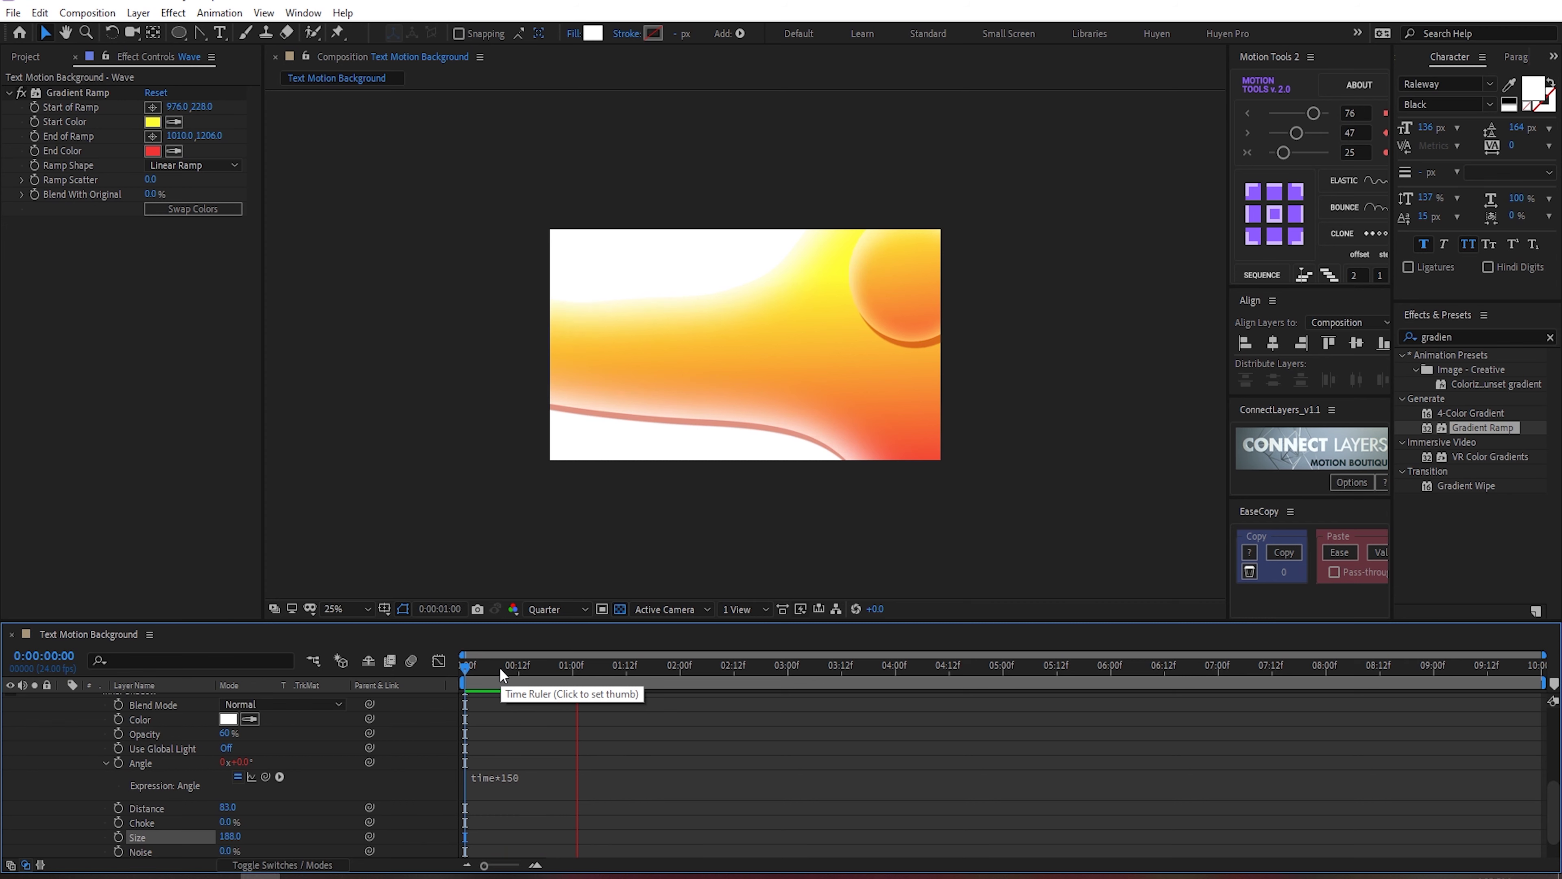
{"action": "key", "text": "space"}
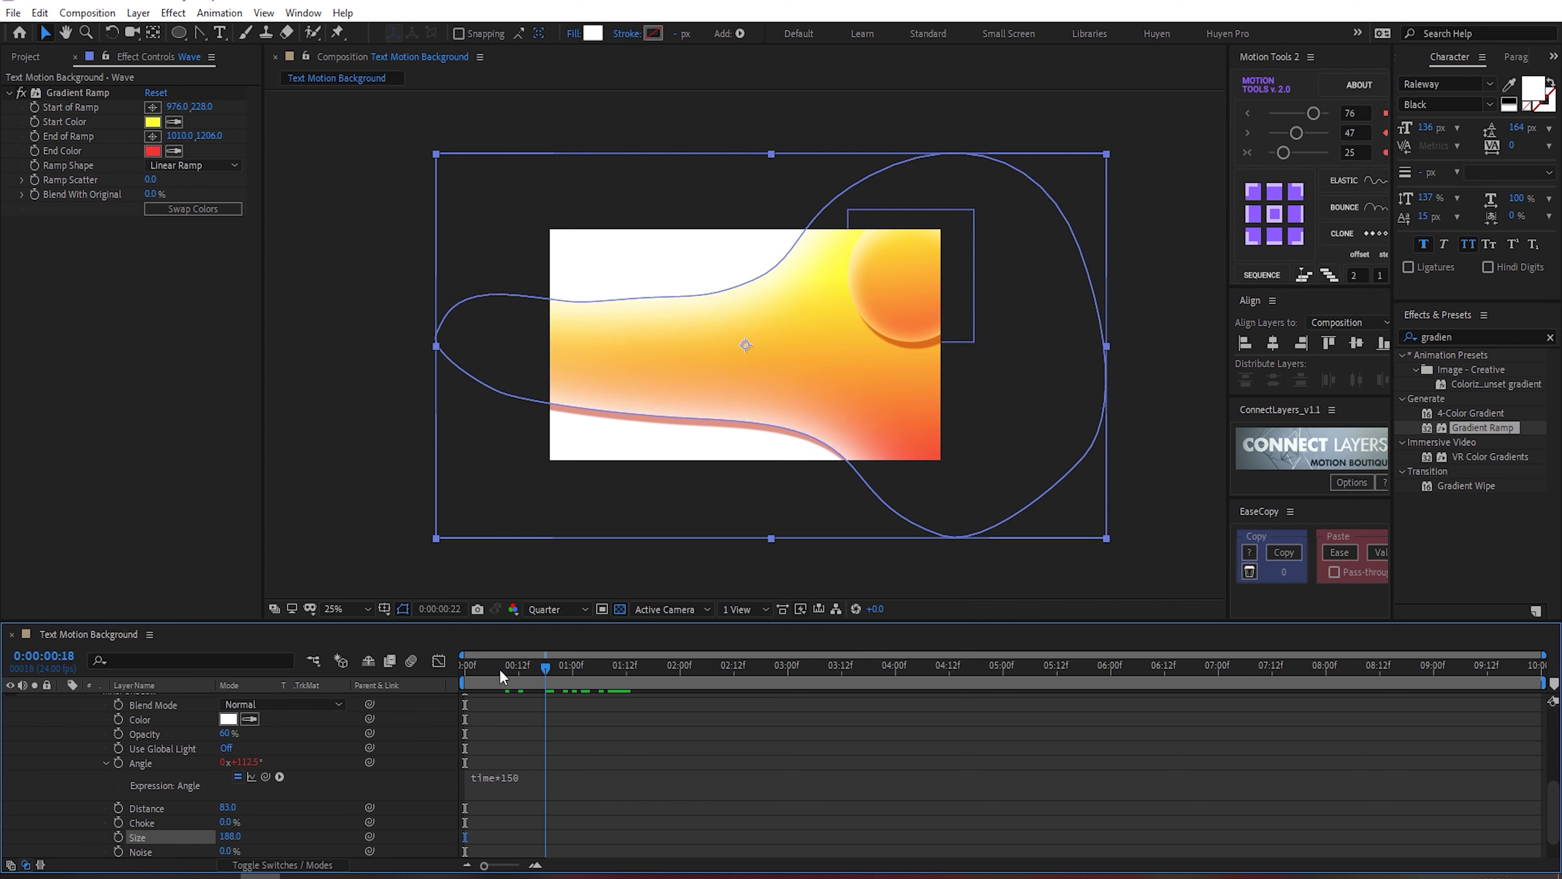
{"action": "scroll", "coordinate": [91, 761], "scroll_direction": "up", "scroll_amount": 3}
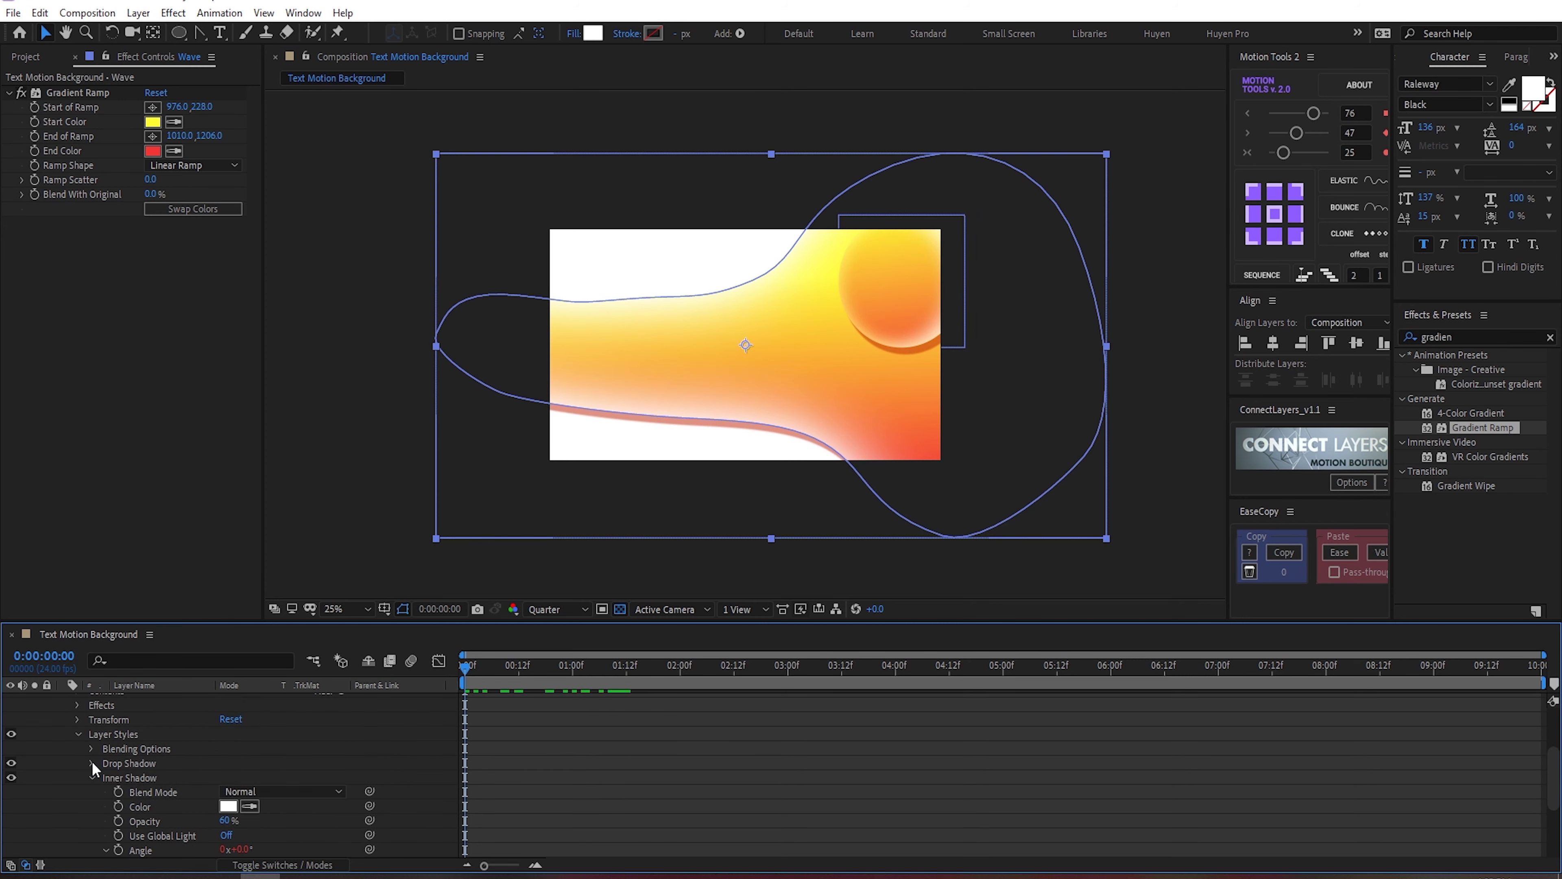
{"action": "left_click", "coordinate": [78, 734]}
{"action": "left_click", "coordinate": [92, 823]}
{"action": "left_click", "coordinate": [76, 832]}
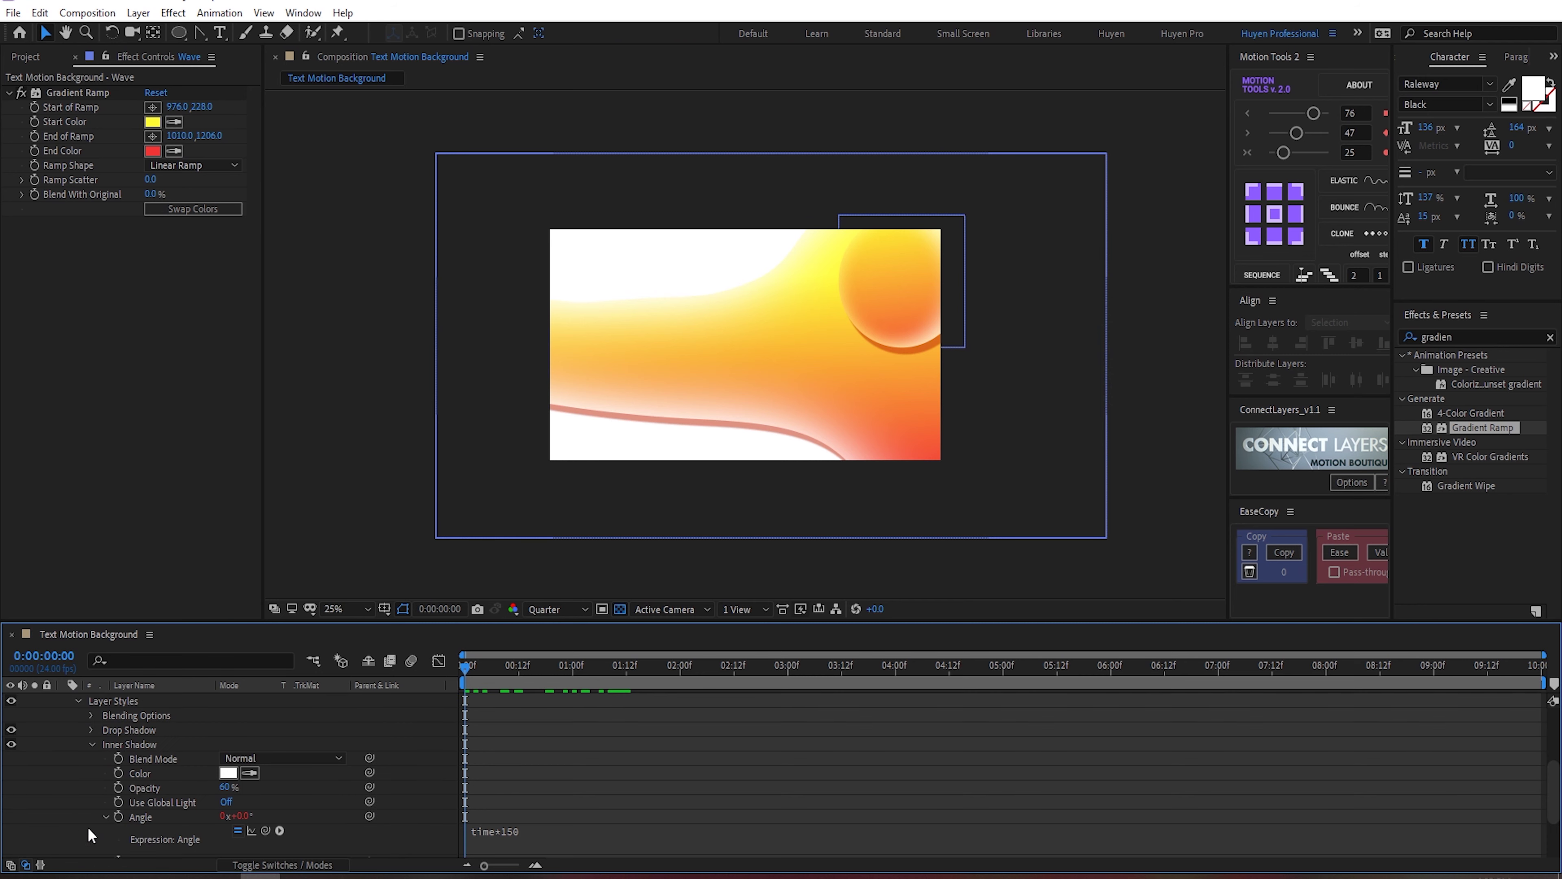
{"action": "left_click", "coordinate": [91, 746]}
Step: Remove the Wave's Drop Shadow style and preview the result
{"action": "left_click", "coordinate": [124, 821]}
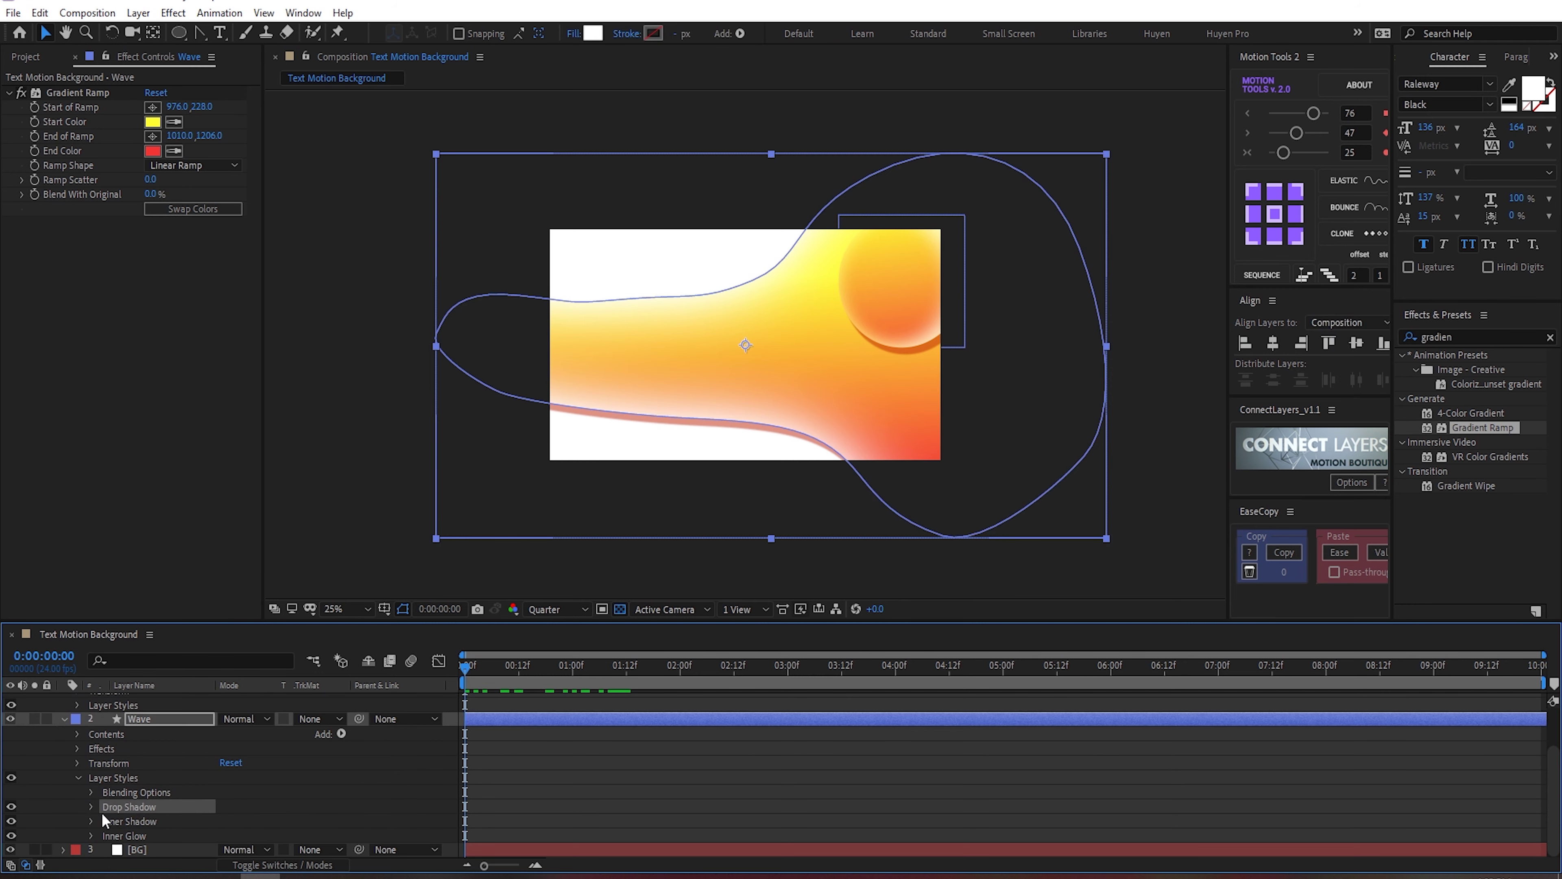
{"action": "left_click", "coordinate": [99, 809]}
{"action": "key", "text": "space"}
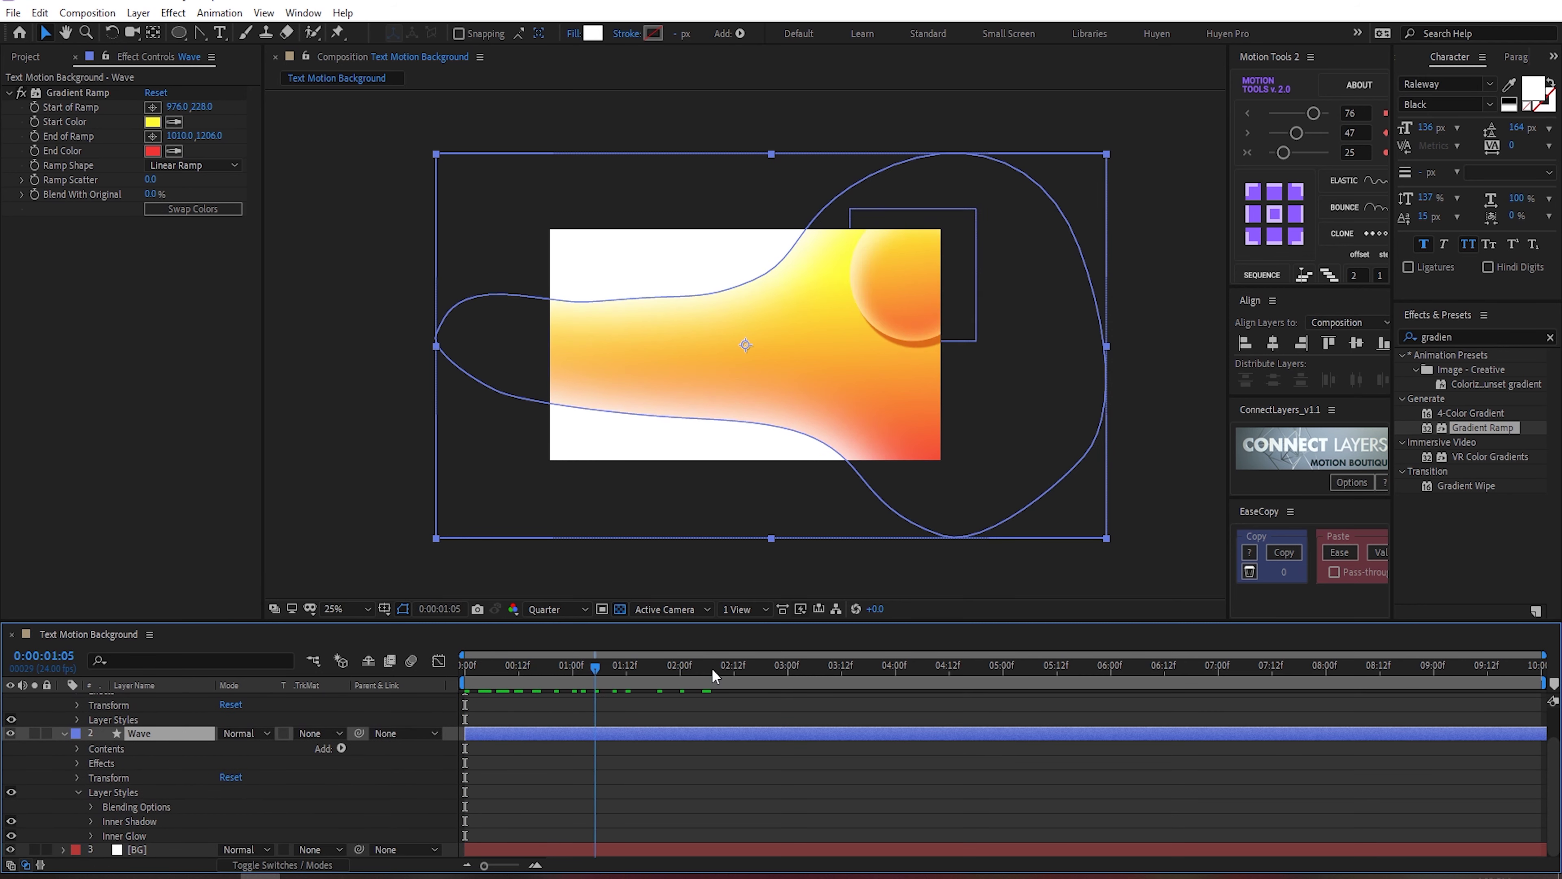
{"action": "key", "text": "space"}
{"action": "left_click", "coordinate": [64, 733]}
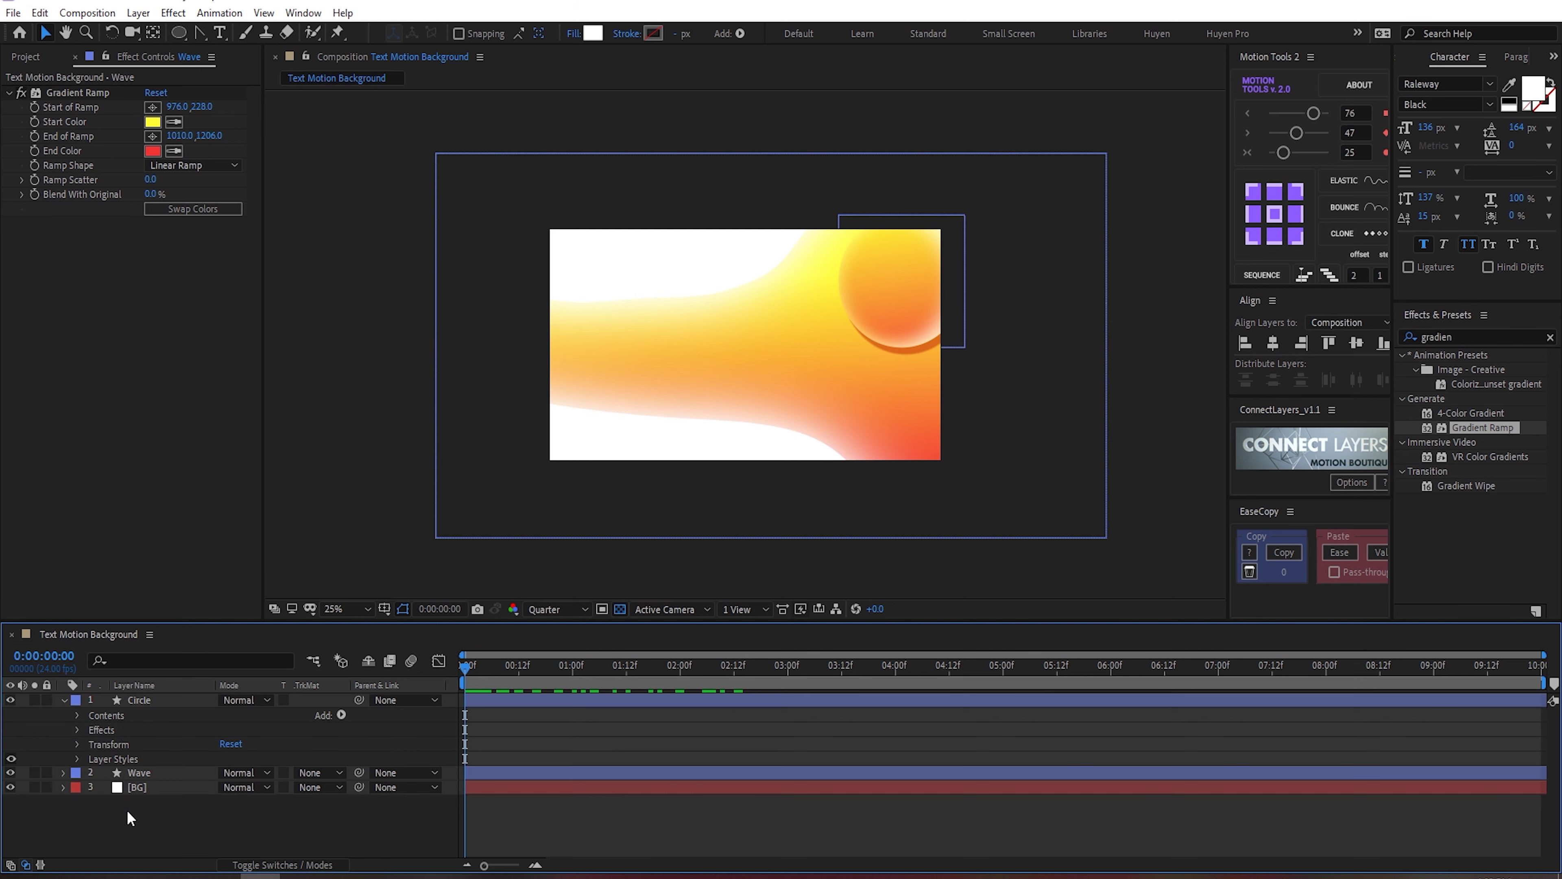
Step: Search the effects for 'wave' and apply Wave Warp to the Wave layer
{"action": "left_click", "coordinate": [61, 701]}
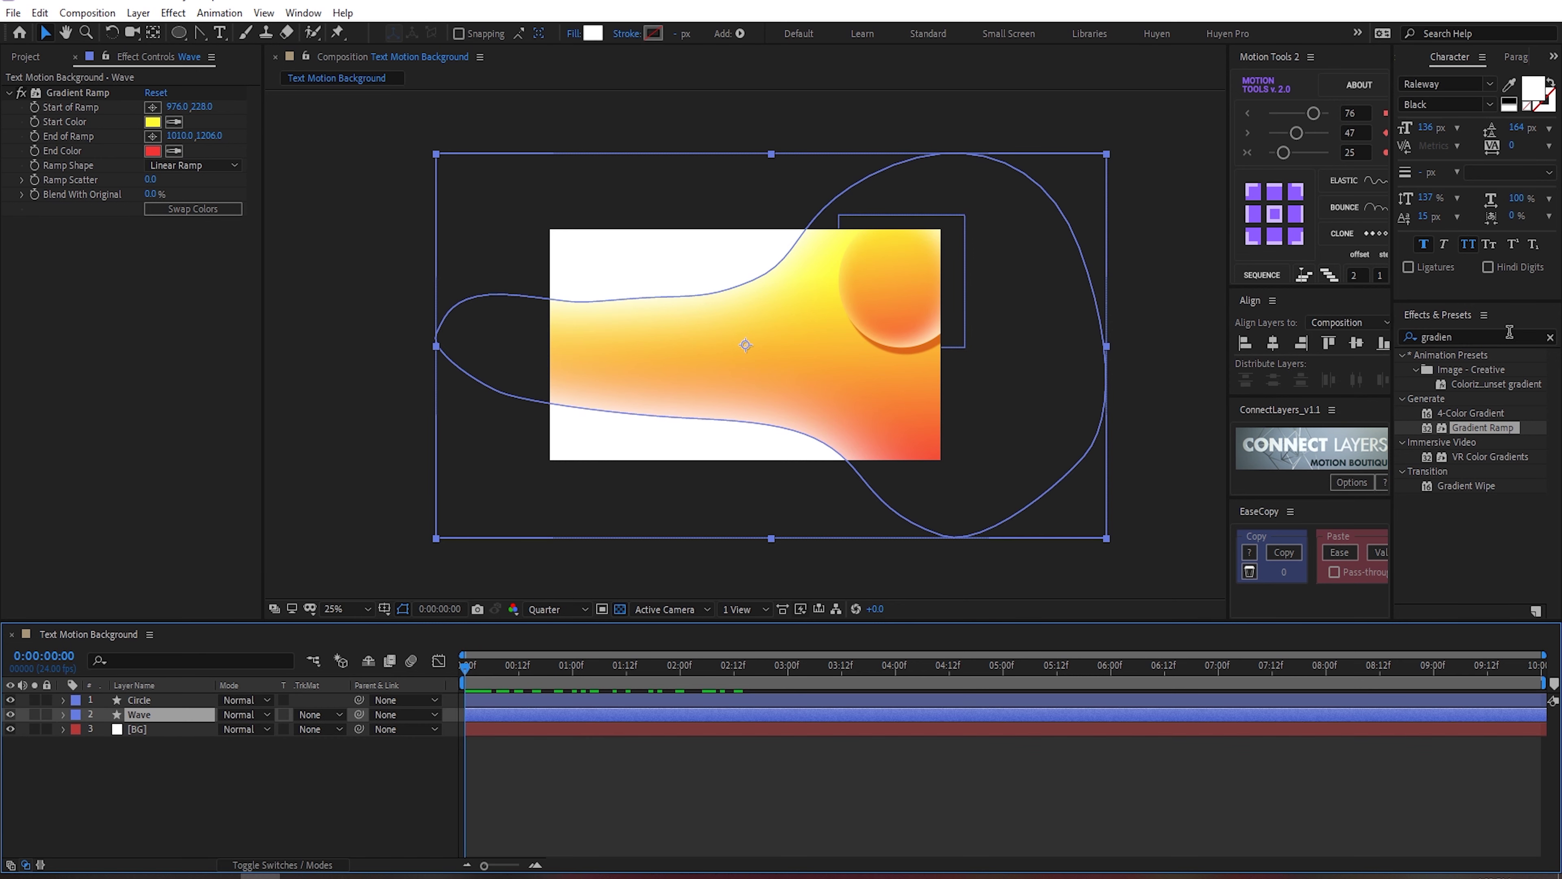
{"action": "left_click", "coordinate": [1475, 337]}
{"action": "type", "text": "wave"}
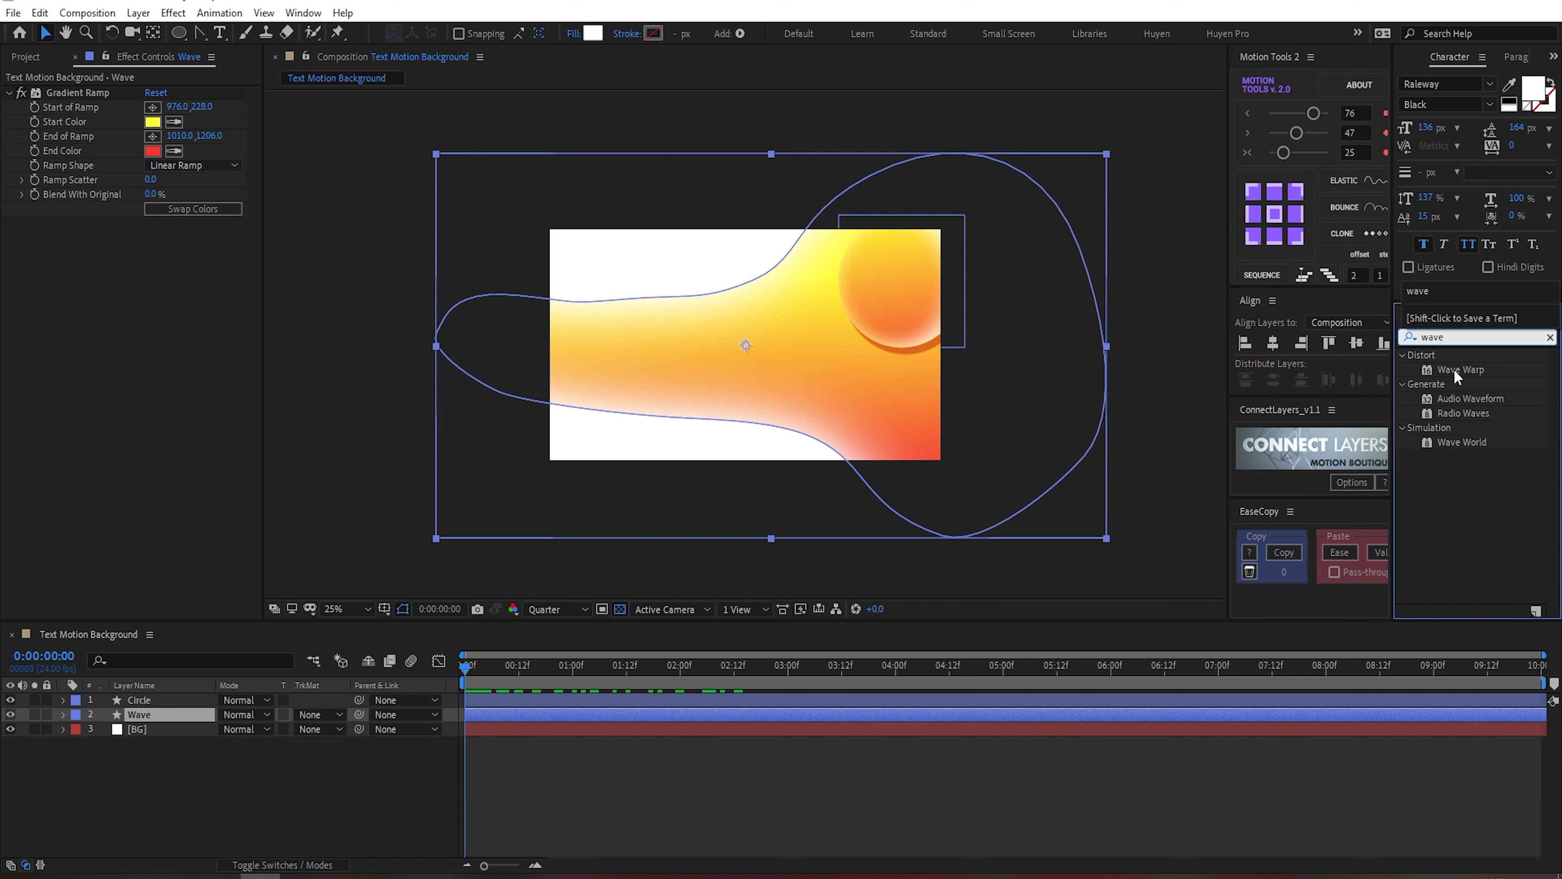
{"action": "double_click", "coordinate": [1459, 370]}
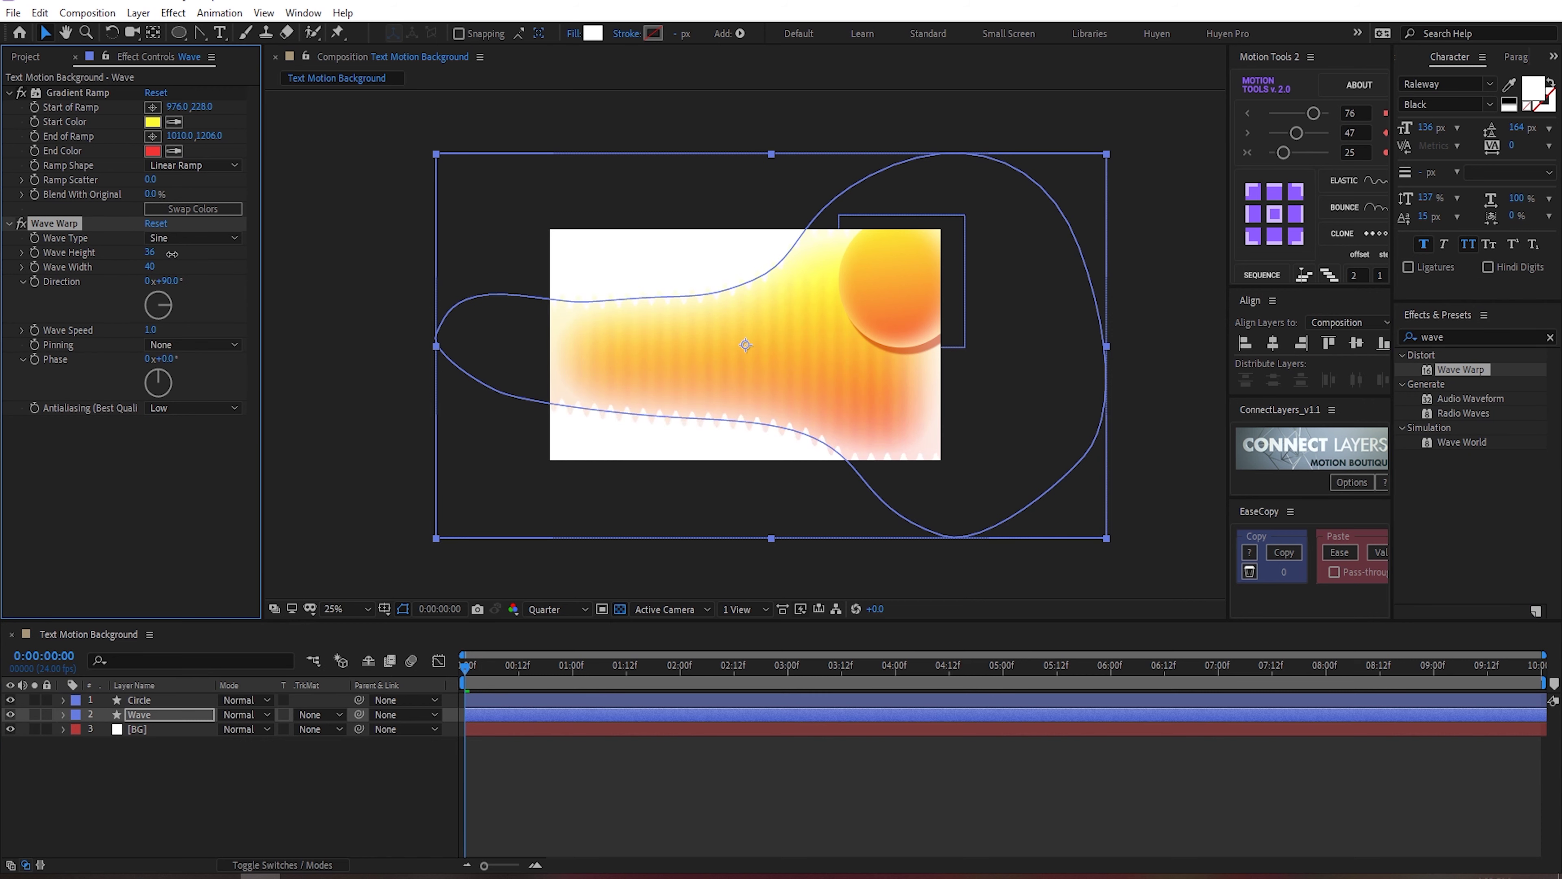
Step: Widen Wave Warp's wave width through 151, 255, 364 and 478 to 505, previewing
{"action": "left_click_drag", "start_coordinate": [149, 268], "coordinate": [1028, 250]}
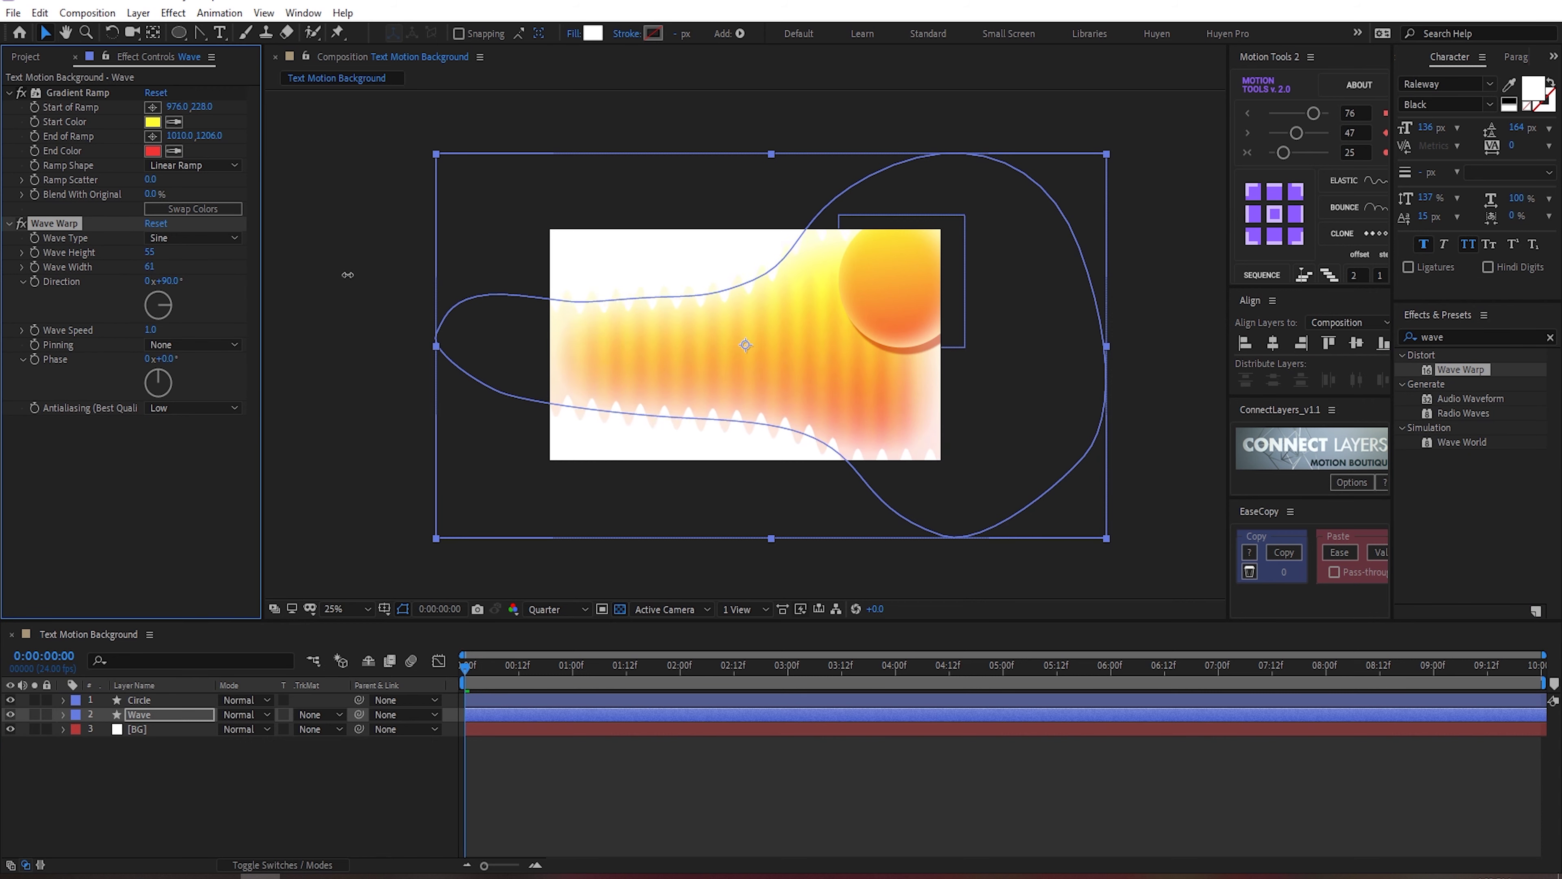
{"action": "left_click_drag", "start_coordinate": [151, 266], "coordinate": [703, 265]}
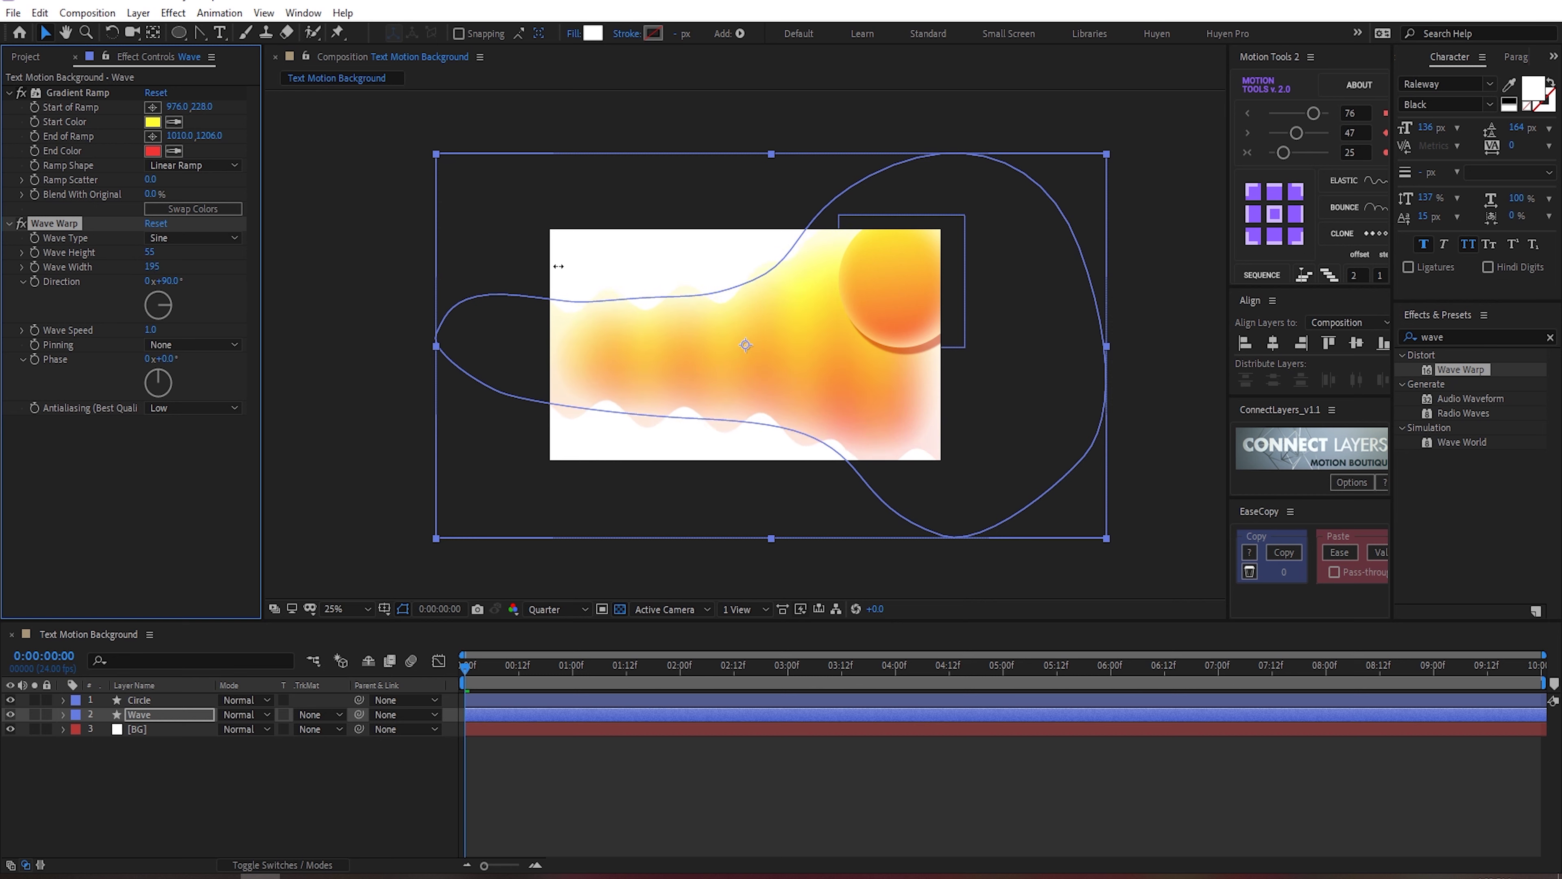
{"action": "left_click_drag", "start_coordinate": [151, 266], "coordinate": [259, 355]}
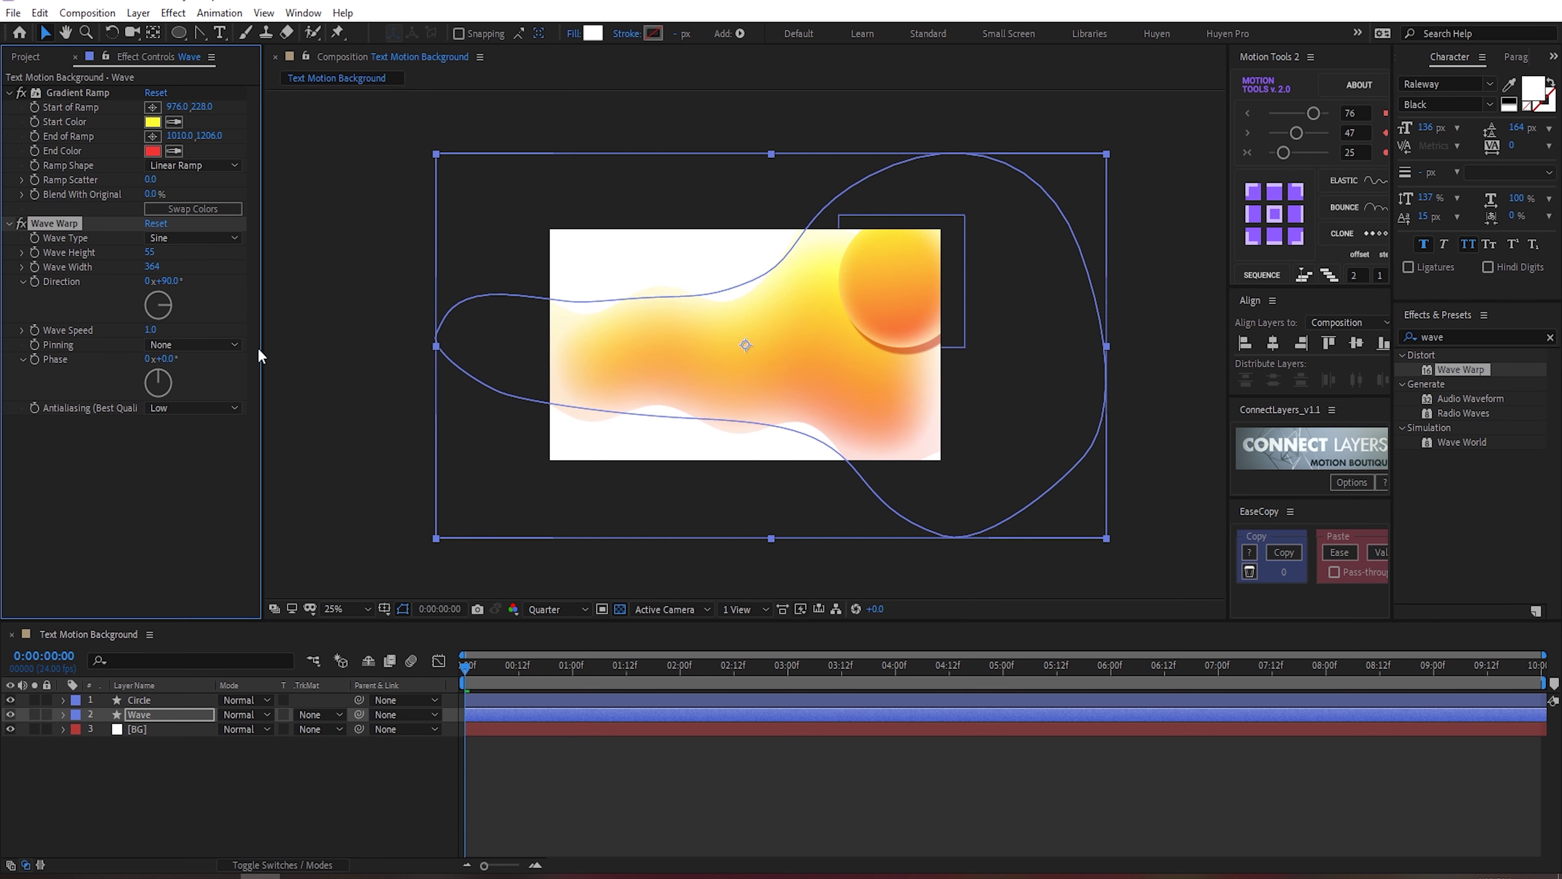
{"action": "left_click_drag", "start_coordinate": [149, 268], "coordinate": [1007, 191]}
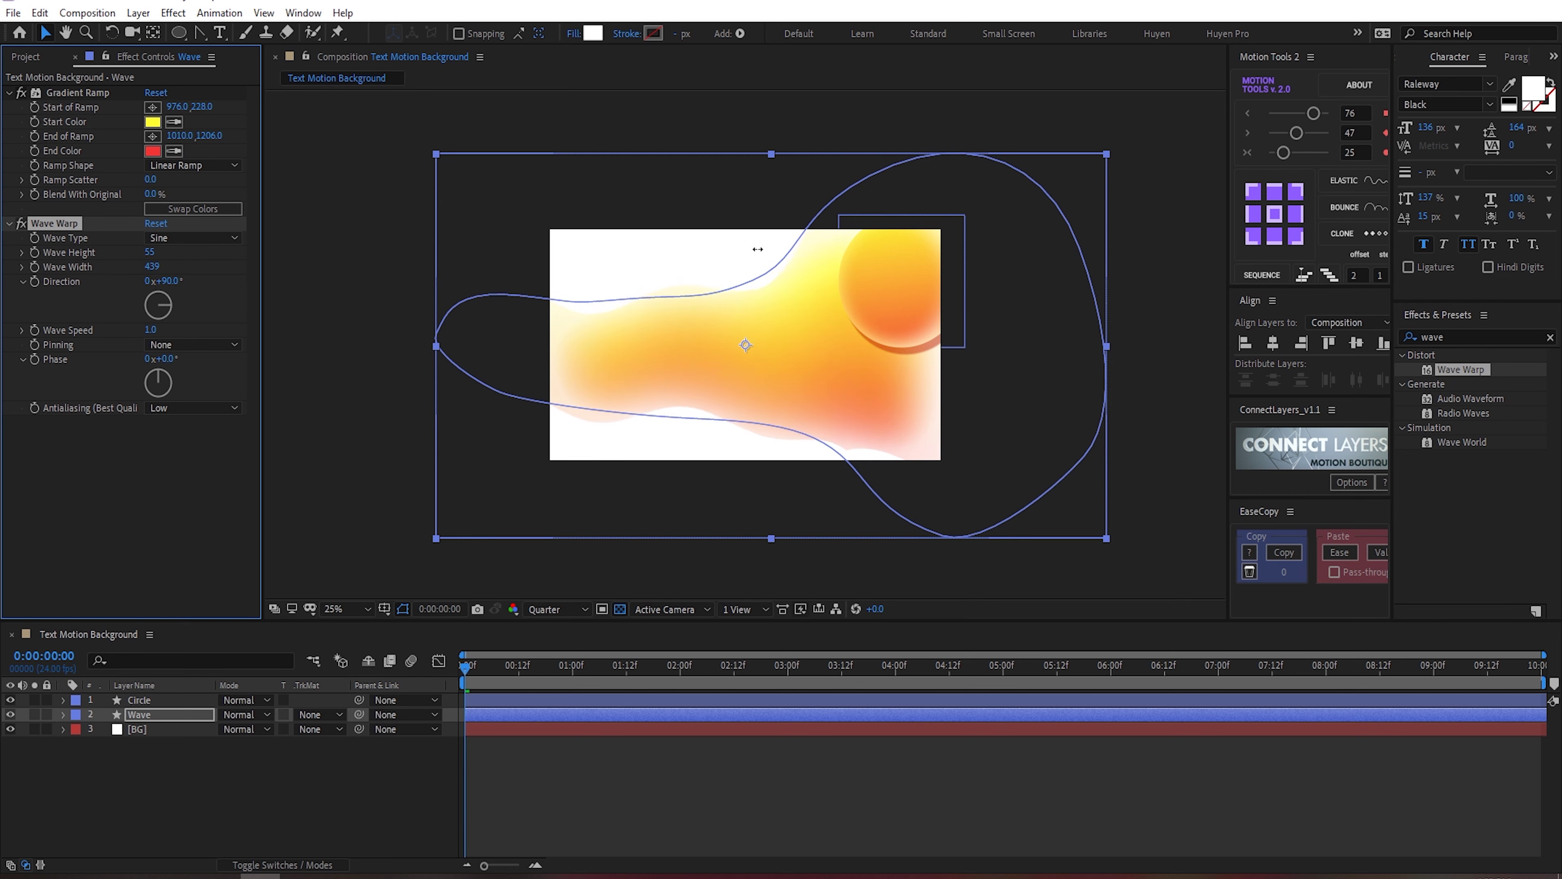
{"action": "left_click", "coordinate": [488, 671]}
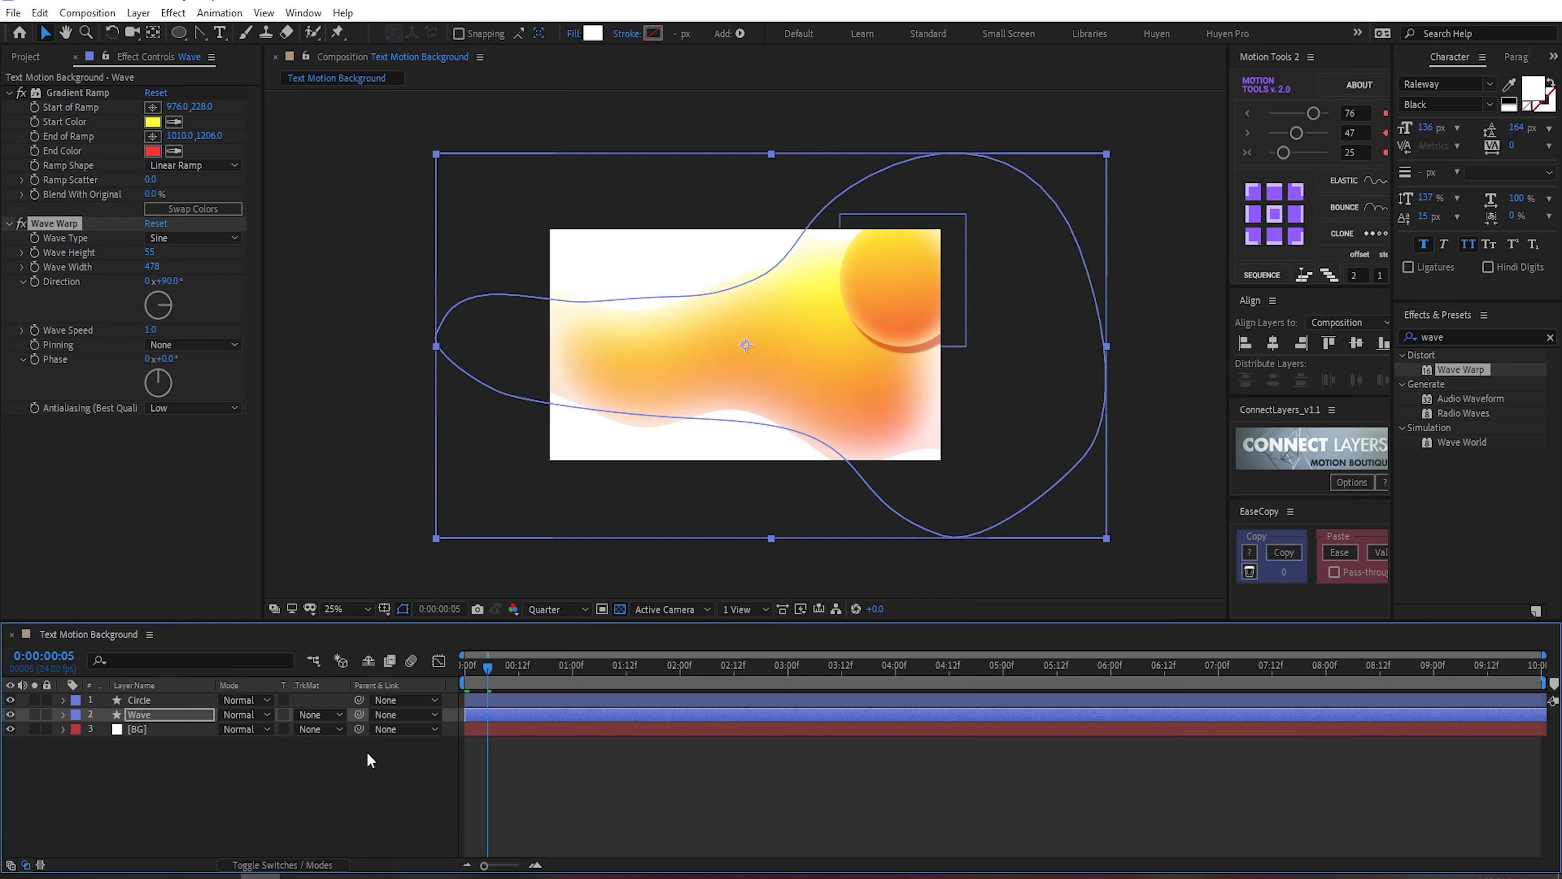
{"action": "left_click", "coordinate": [367, 752]}
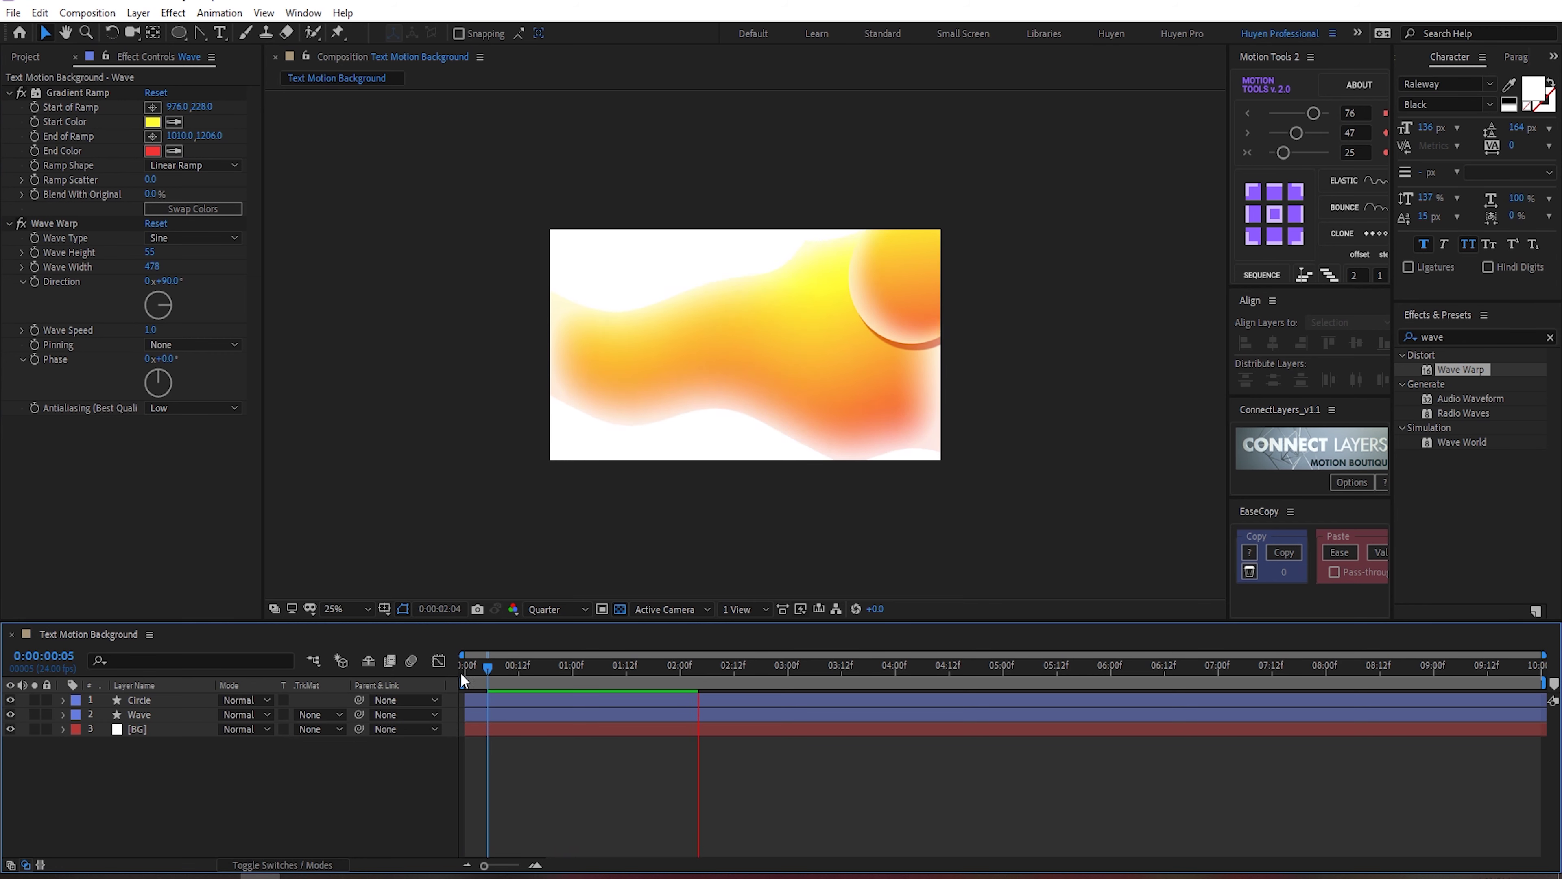
{"action": "left_click_drag", "start_coordinate": [503, 655], "coordinate": [448, 665]}
{"action": "key", "text": "space"}
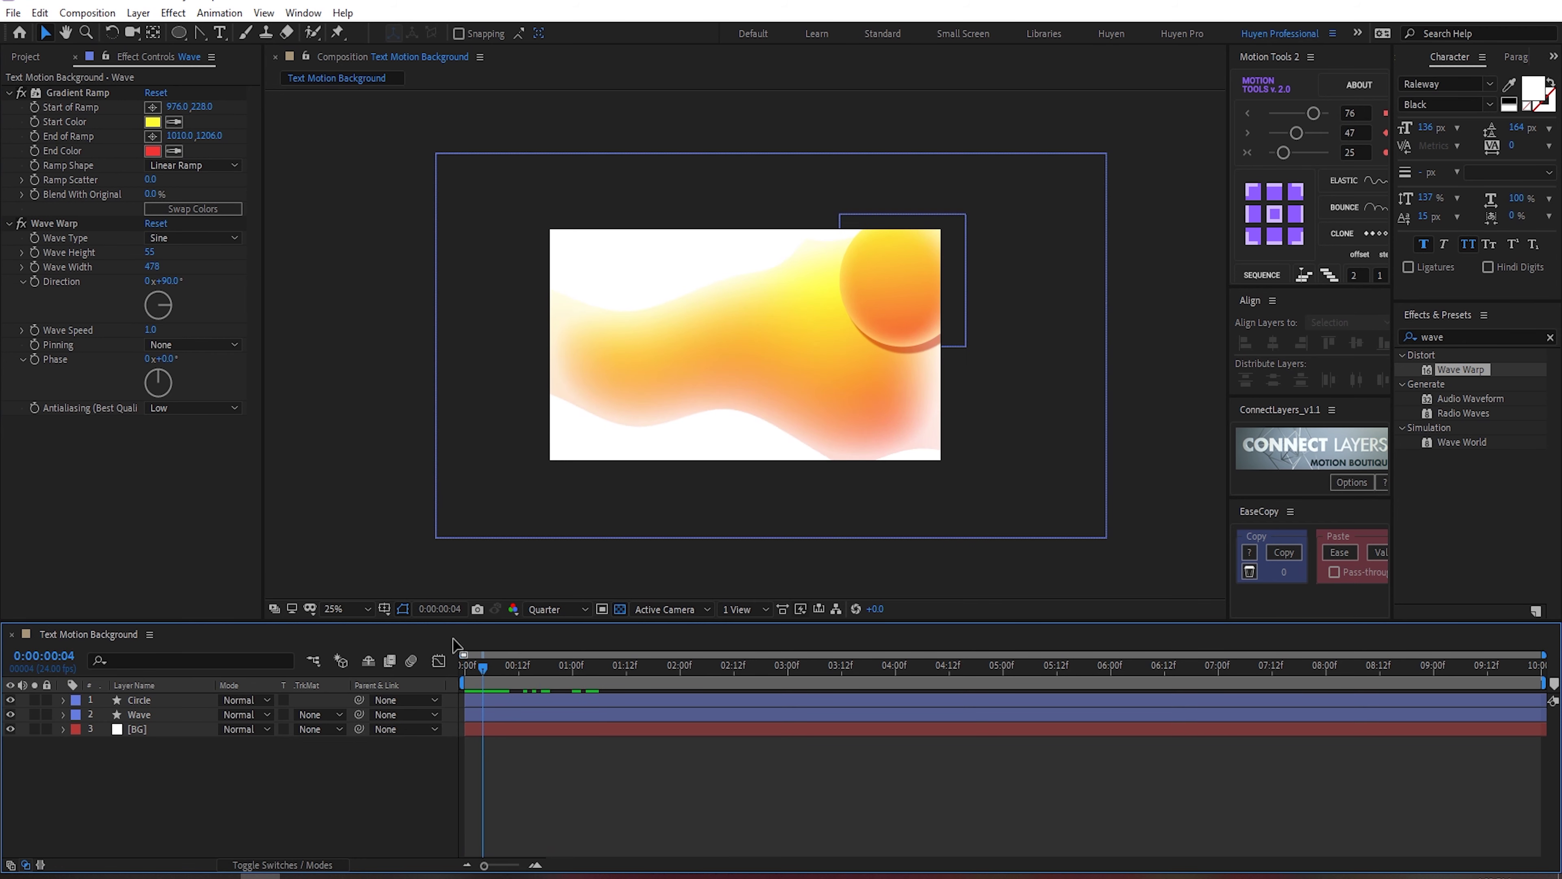
{"action": "left_click_drag", "start_coordinate": [153, 274], "coordinate": [151, 266]}
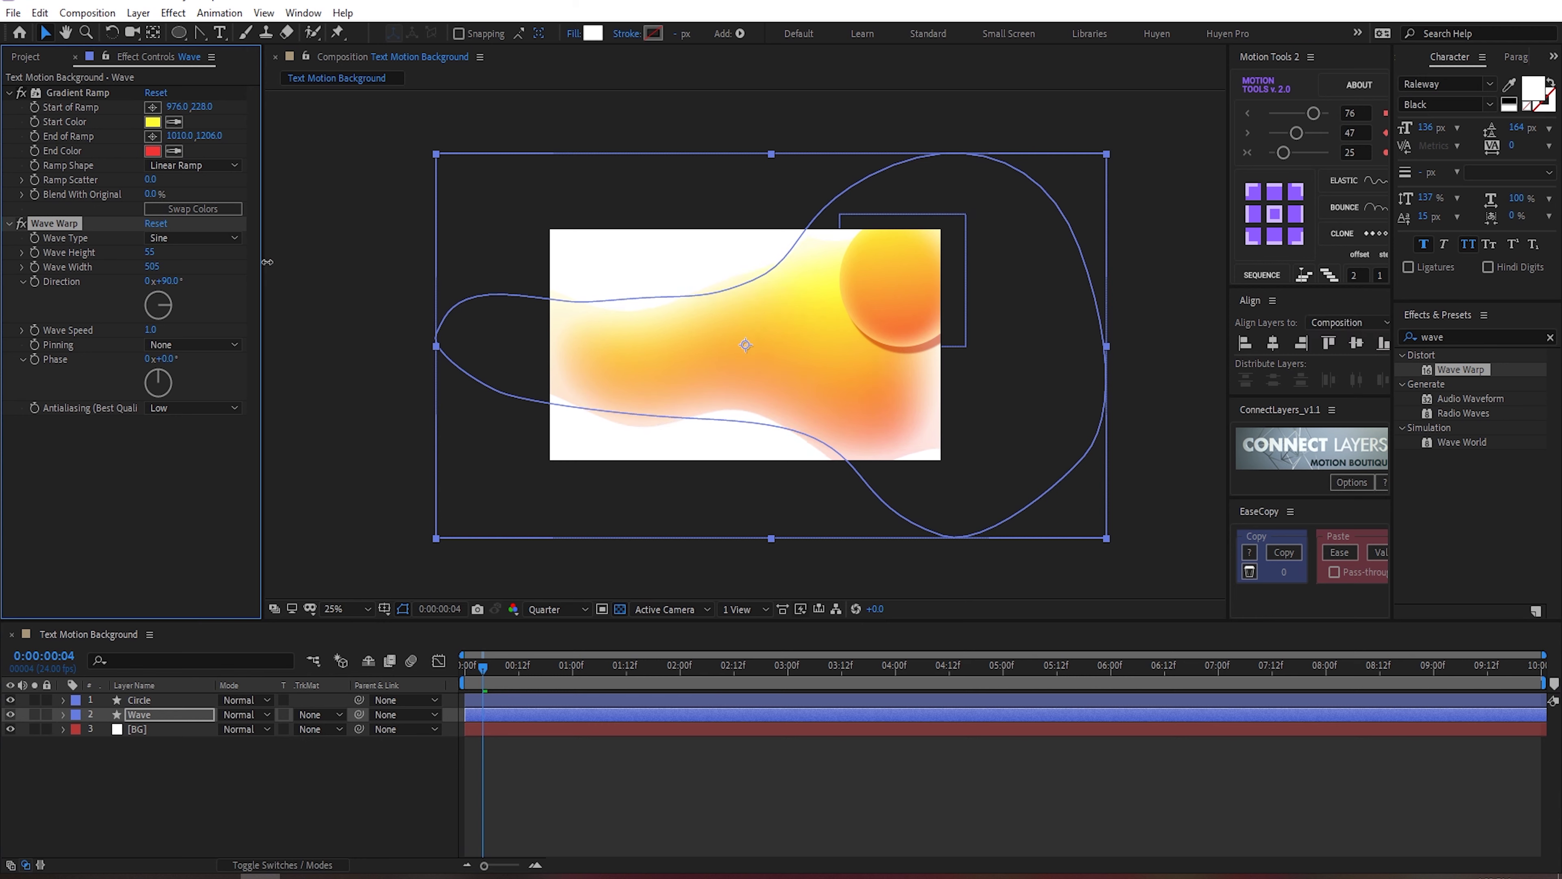
{"action": "left_click", "coordinate": [212, 755]}
{"action": "key", "text": "space"}
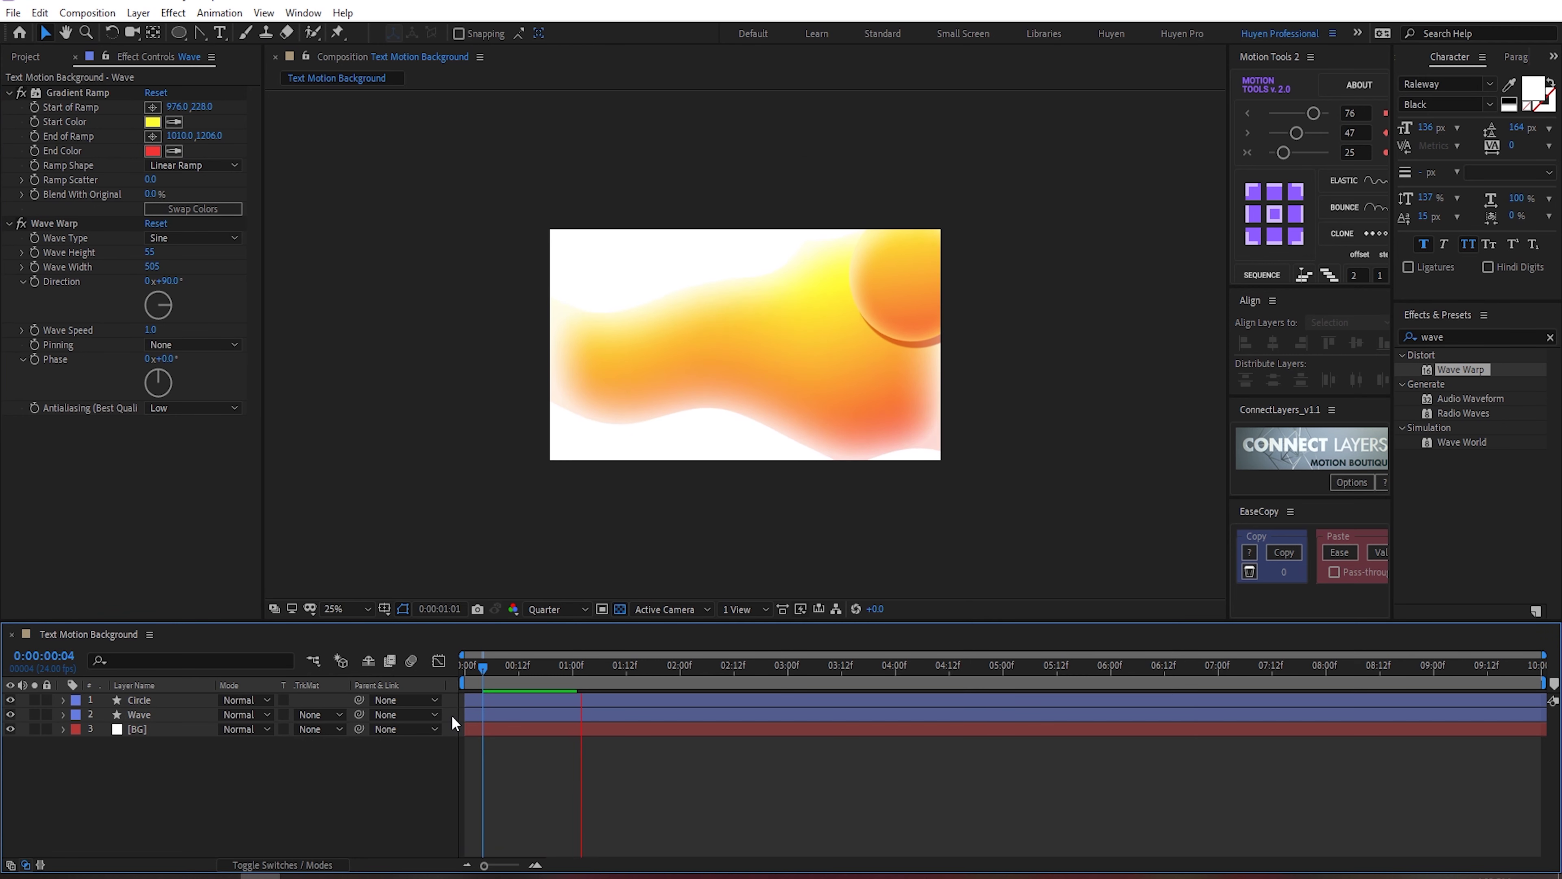
{"action": "left_click_drag", "start_coordinate": [506, 661], "coordinate": [560, 669]}
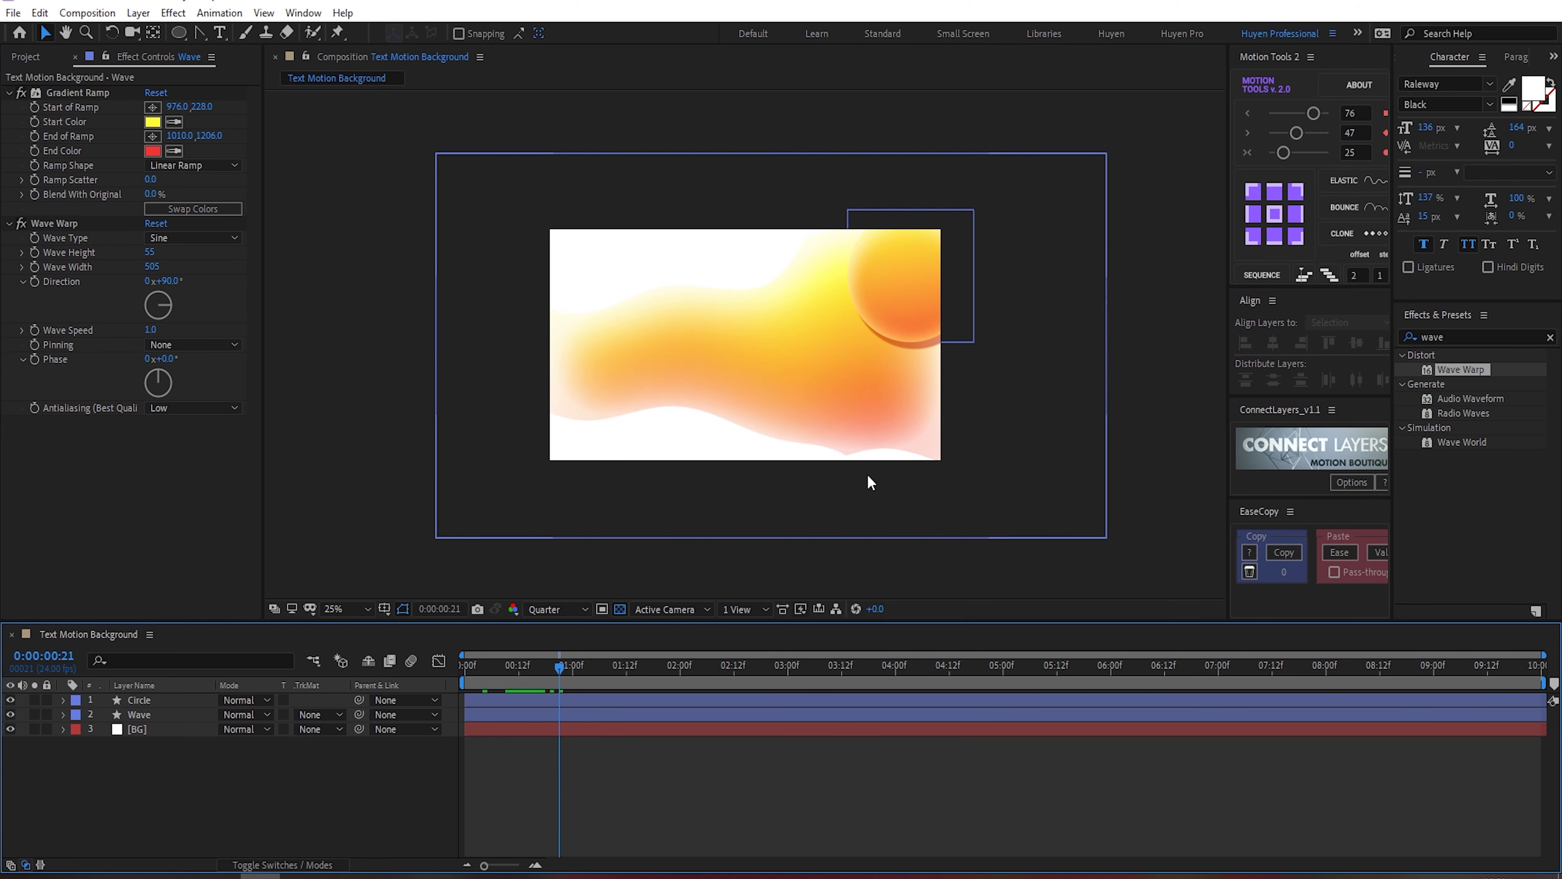
Step: Switch to full resolution, set Wave Warp pinning to All Edges, and preview
{"action": "scroll", "coordinate": [866, 475], "scroll_direction": "up", "scroll_amount": 2}
{"action": "key", "text": "ctrl+j"}
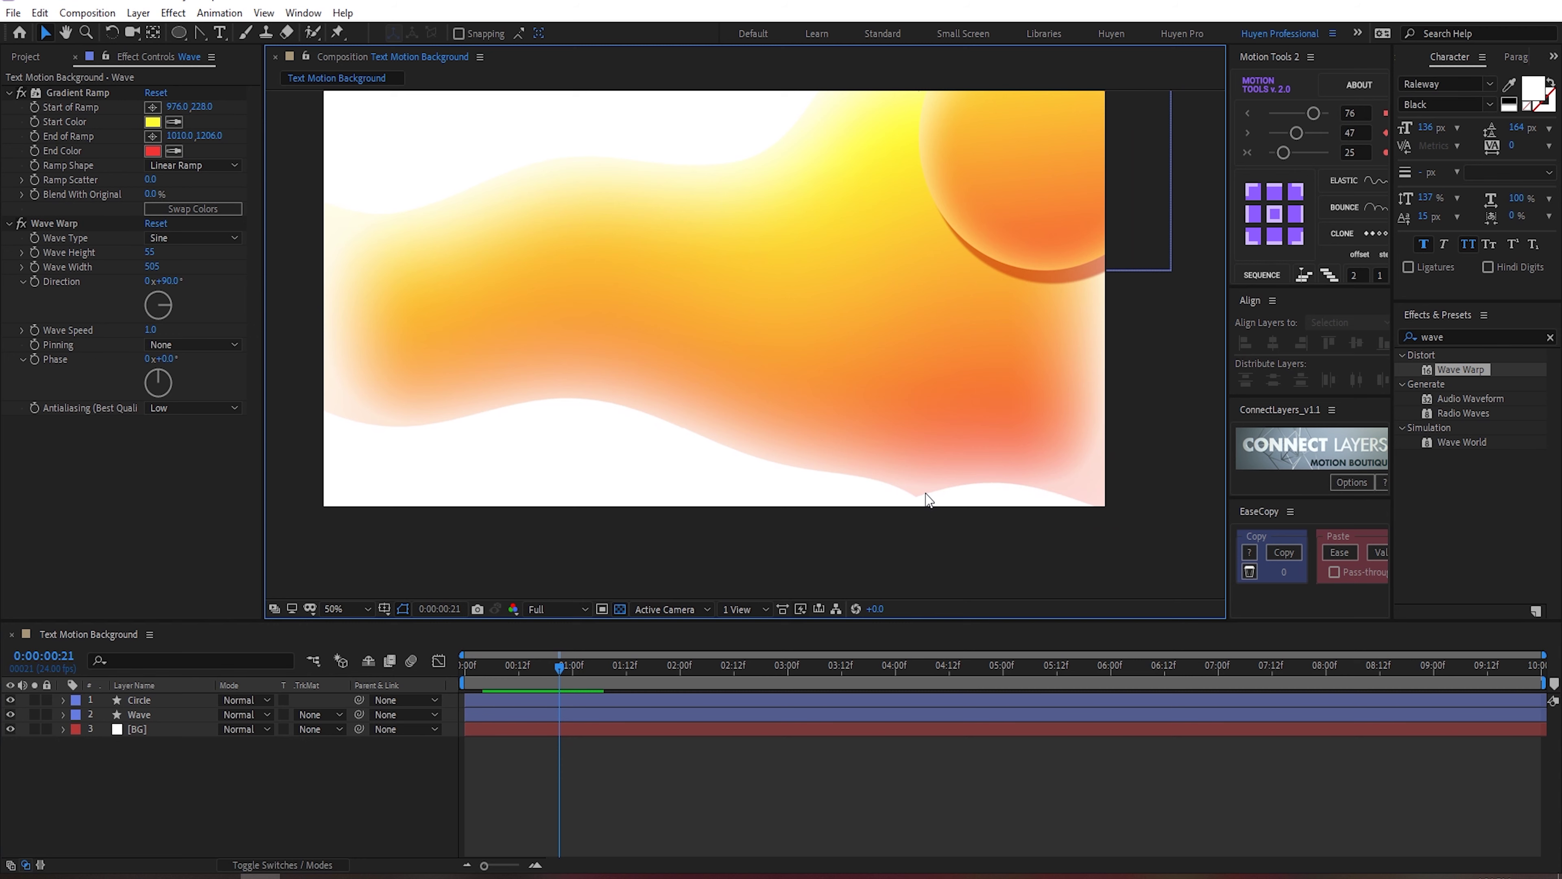
{"action": "left_click", "coordinate": [715, 272]}
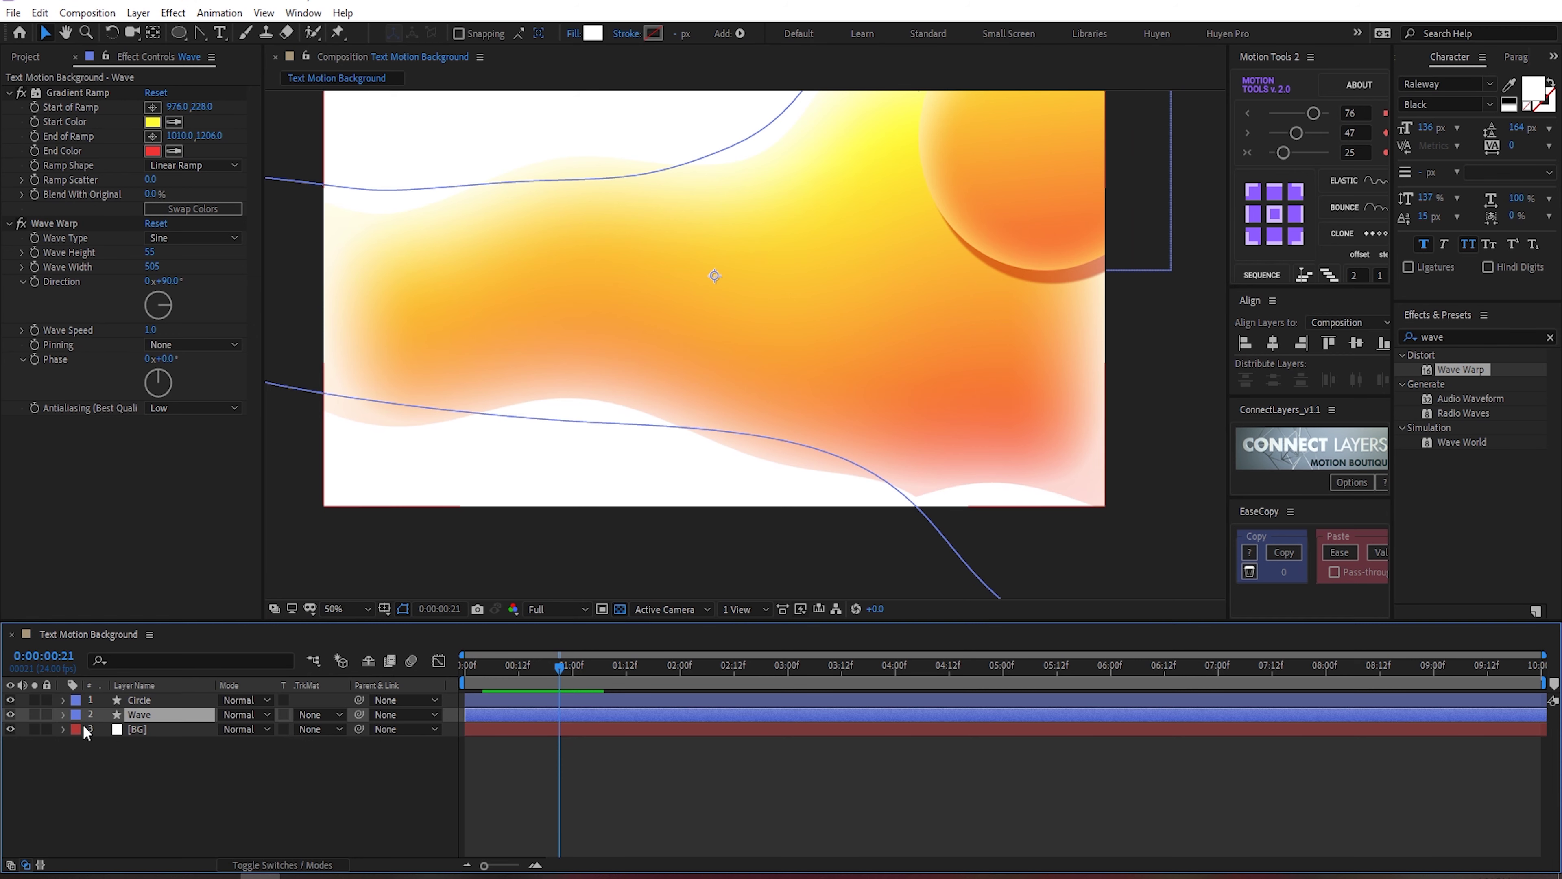
{"action": "scroll", "coordinate": [779, 470], "scroll_direction": "down", "scroll_amount": 2}
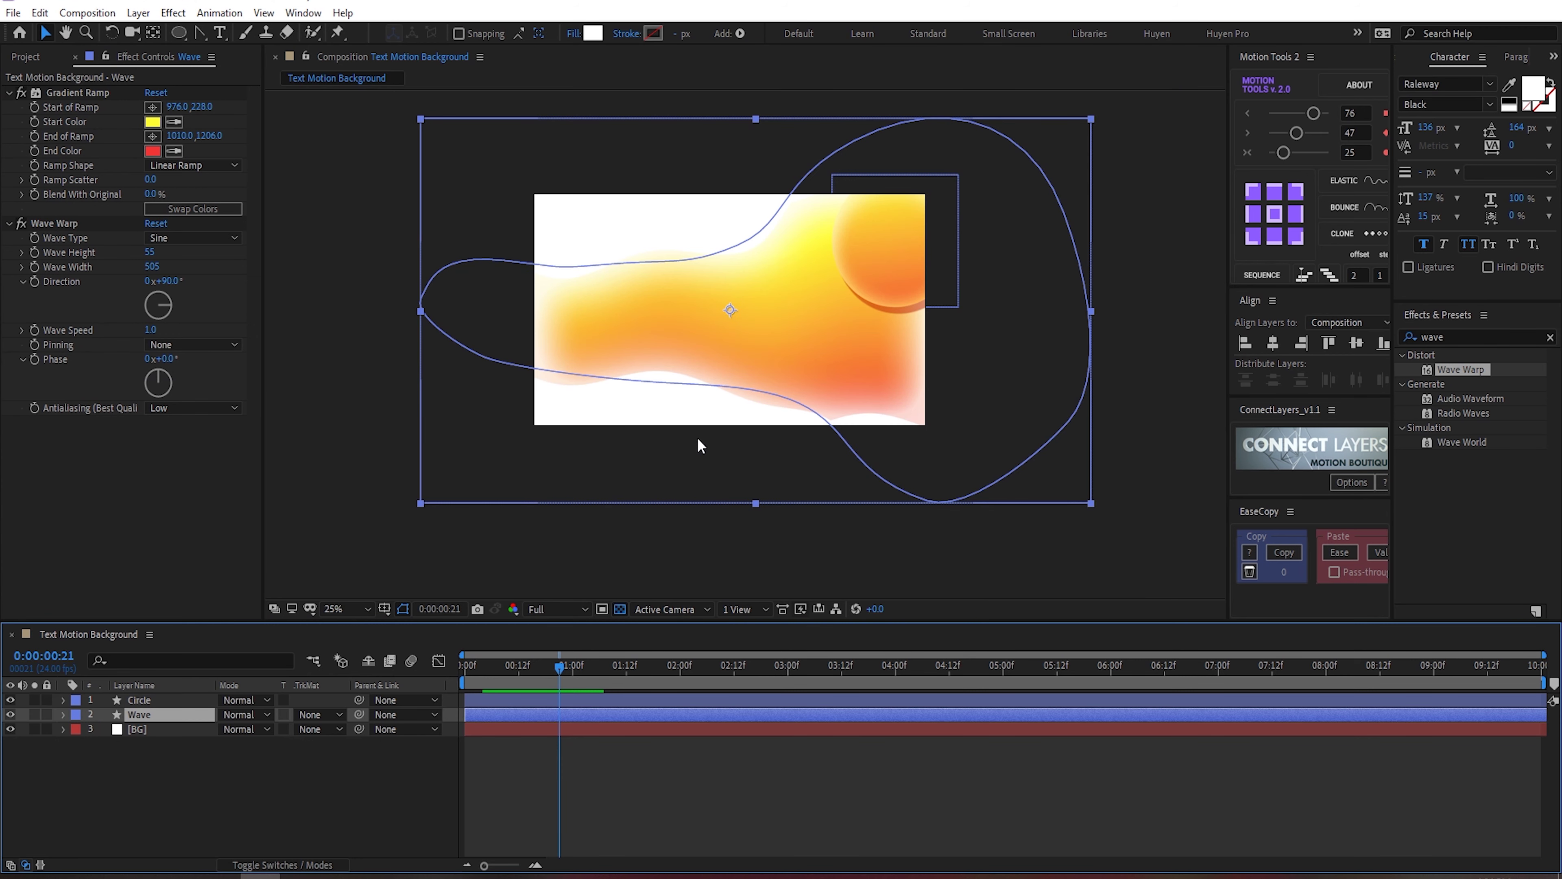
{"action": "left_click", "coordinate": [206, 346]}
{"action": "left_click", "coordinate": [200, 381]}
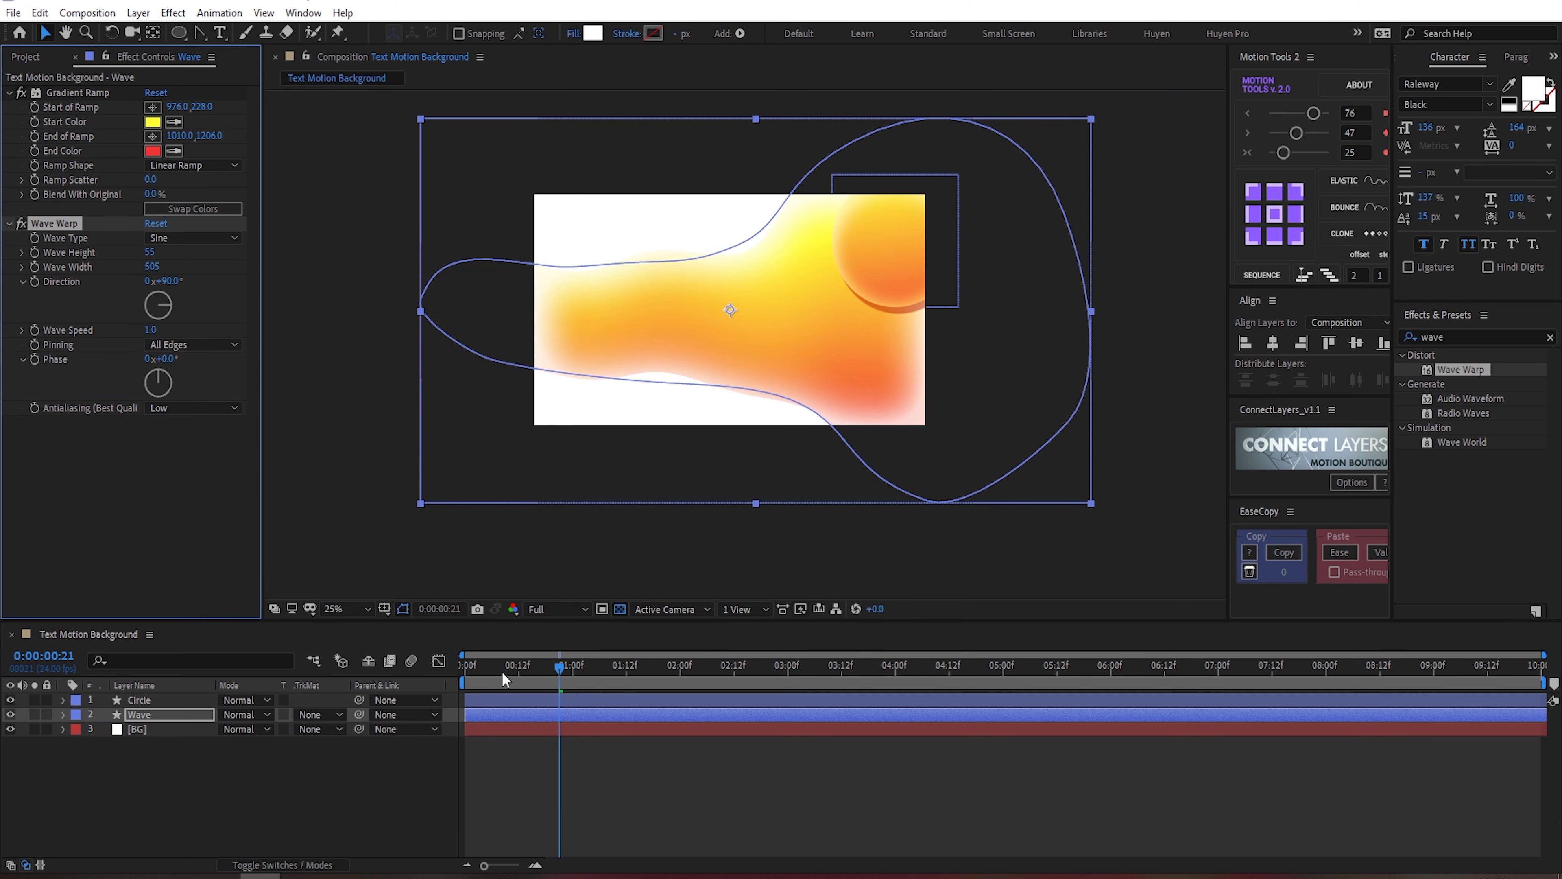
{"action": "left_click_drag", "start_coordinate": [502, 671], "coordinate": [468, 654]}
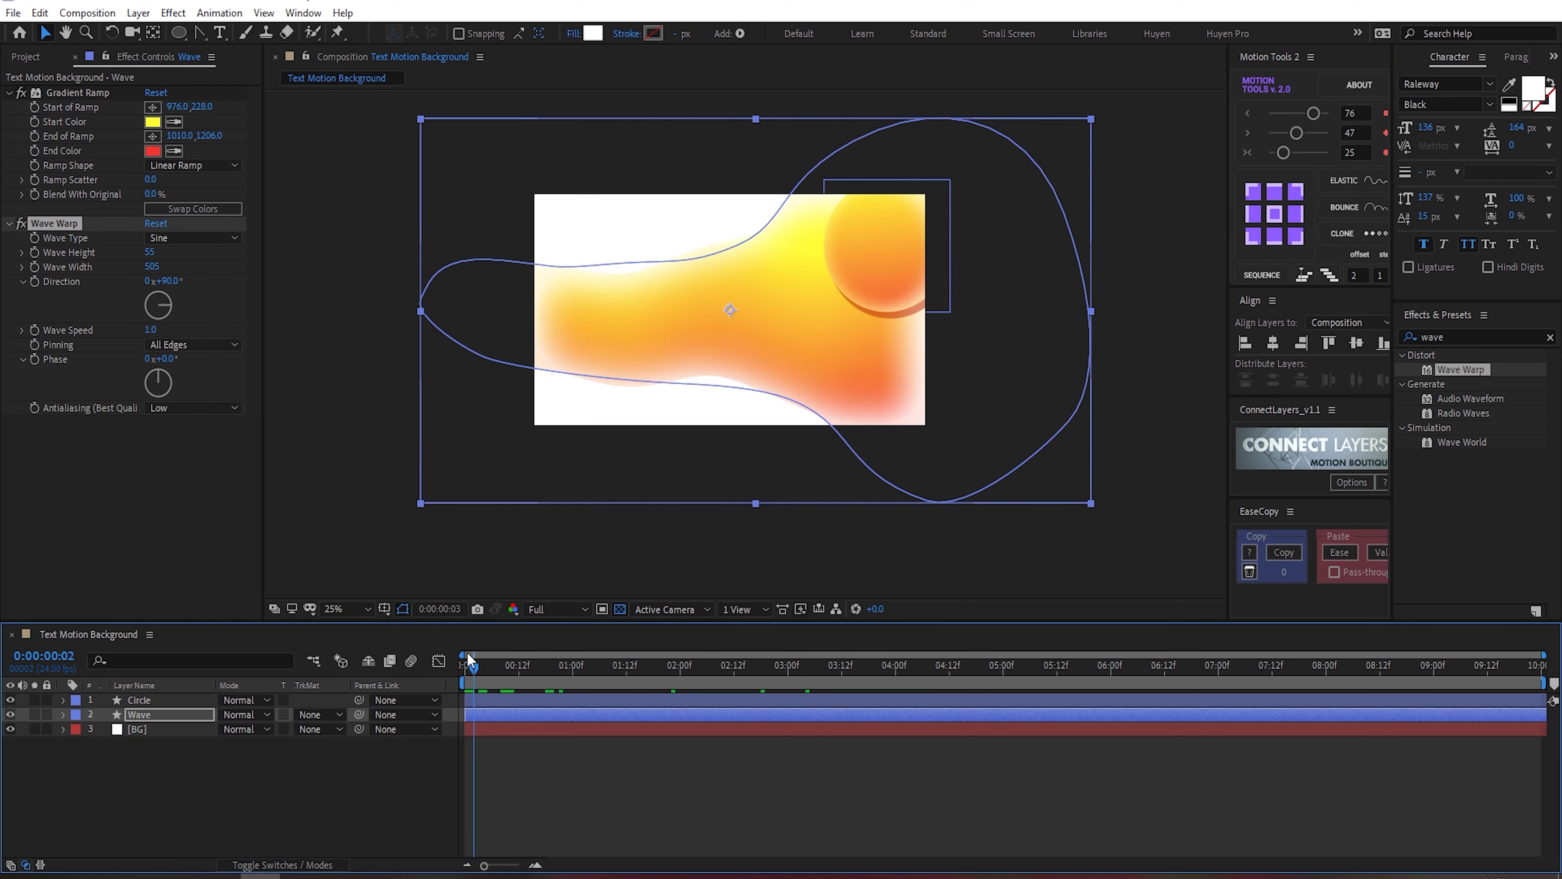
{"action": "key", "text": "space"}
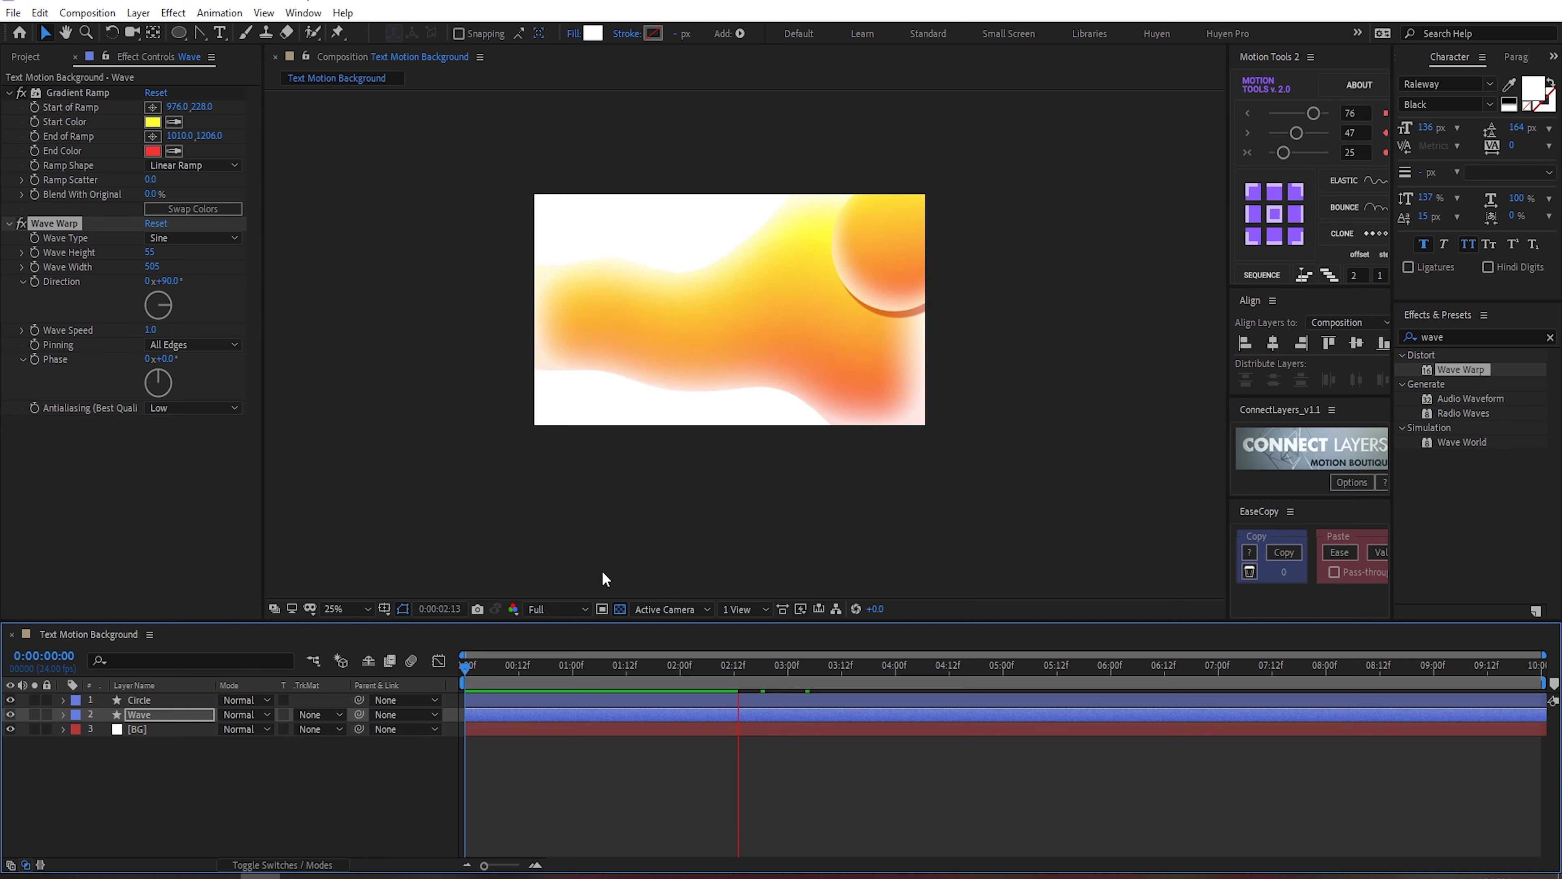
{"action": "left_click", "coordinate": [485, 671]}
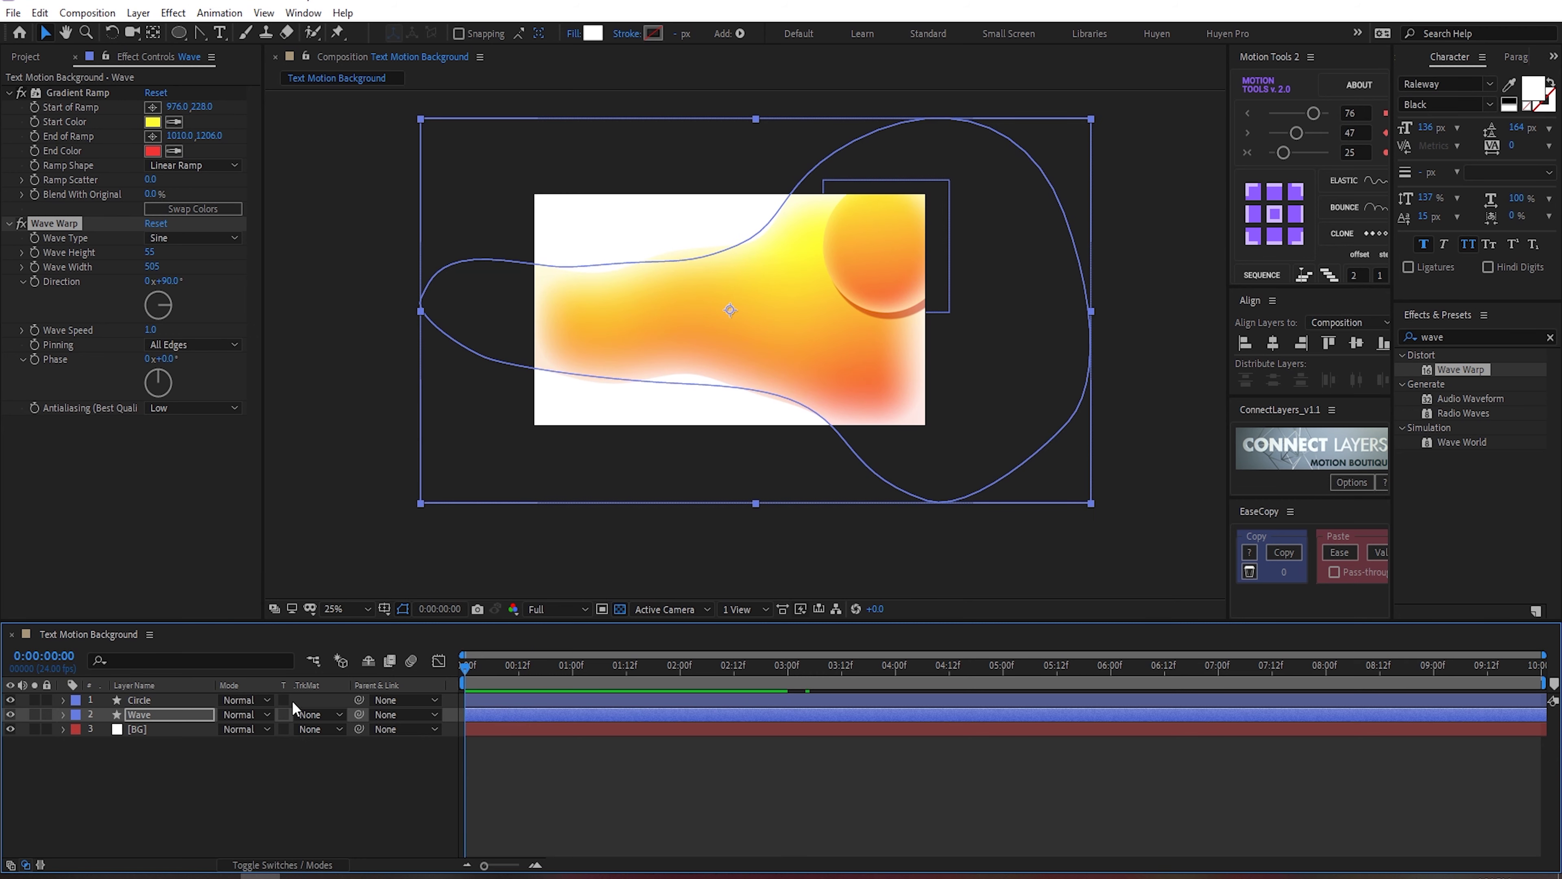
Step: Try a radial ramp on the Circle, revert to Linear, and reposition its start and end handles
{"action": "left_click", "coordinate": [154, 699]}
{"action": "left_click", "coordinate": [207, 165]}
{"action": "left_click", "coordinate": [199, 204]}
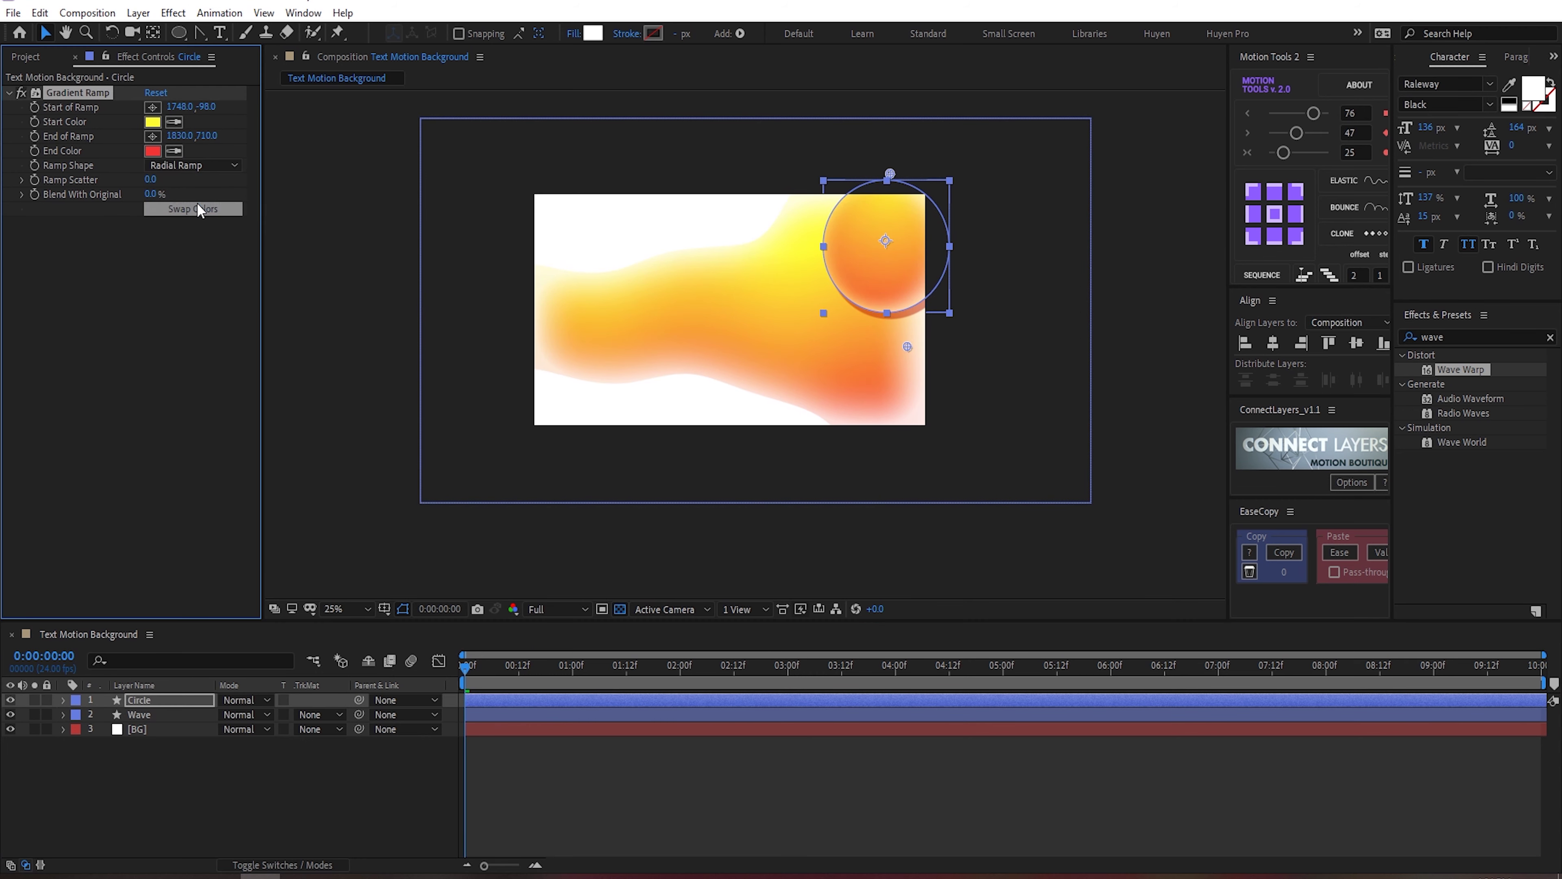
{"action": "mouse_move", "coordinate": [892, 173]}
{"action": "left_mouse_down"}
{"action": "mouse_move", "coordinate": [892, 248]}
{"action": "mouse_move", "coordinate": [893, 176]}
{"action": "mouse_move", "coordinate": [736, 197]}
{"action": "left_mouse_up"}
{"action": "left_click", "coordinate": [207, 166]}
{"action": "left_click", "coordinate": [191, 180]}
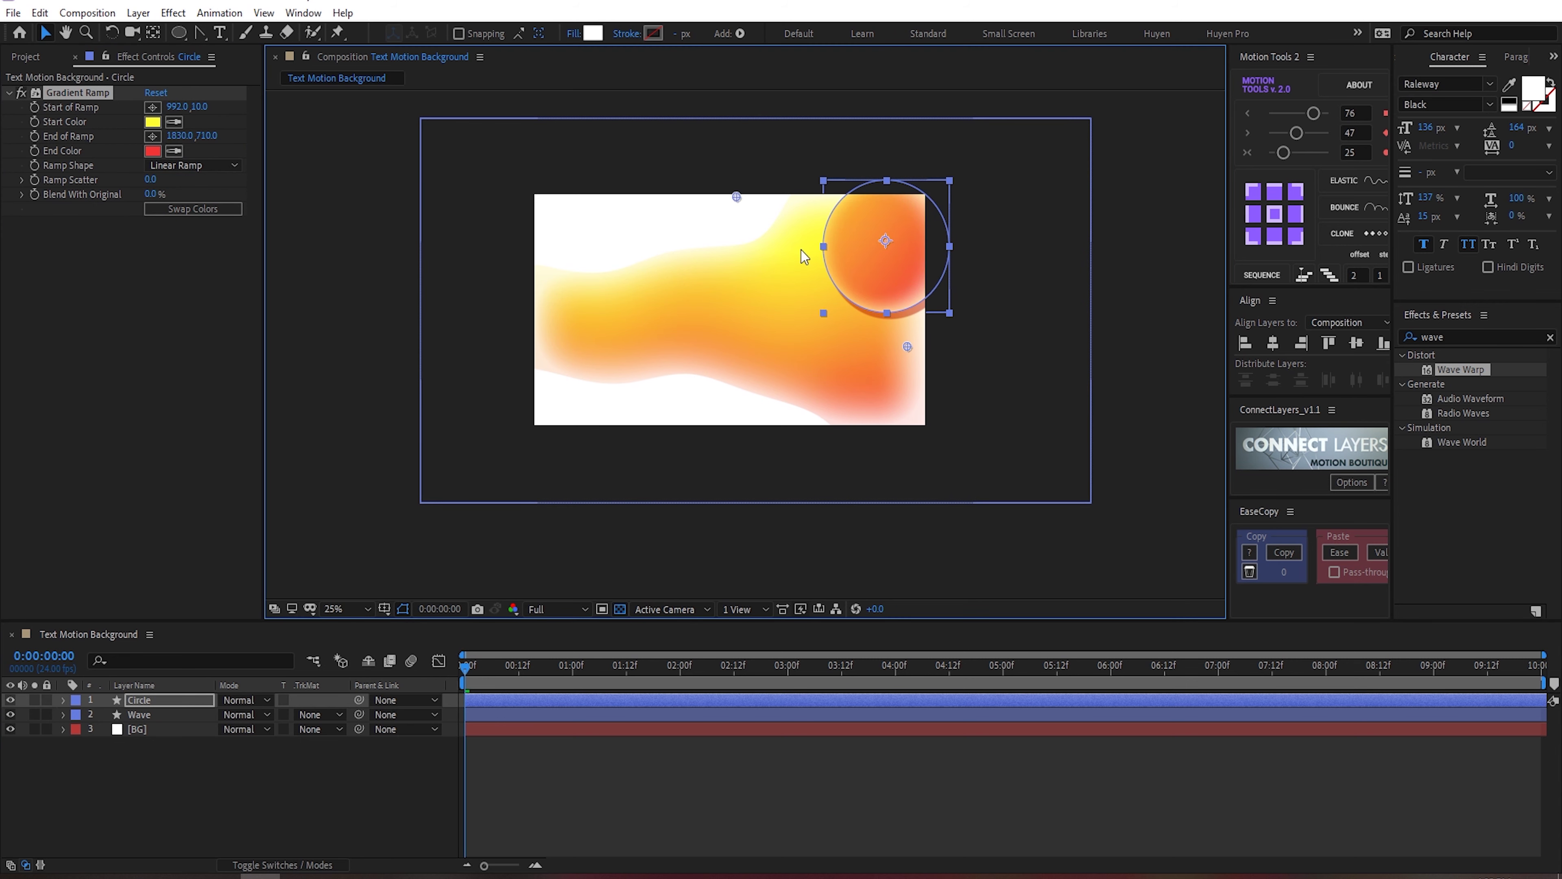
{"action": "mouse_move", "coordinate": [907, 347]}
{"action": "left_mouse_down"}
{"action": "mouse_move", "coordinate": [878, 473]}
{"action": "mouse_move", "coordinate": [763, 475]}
{"action": "left_mouse_up"}
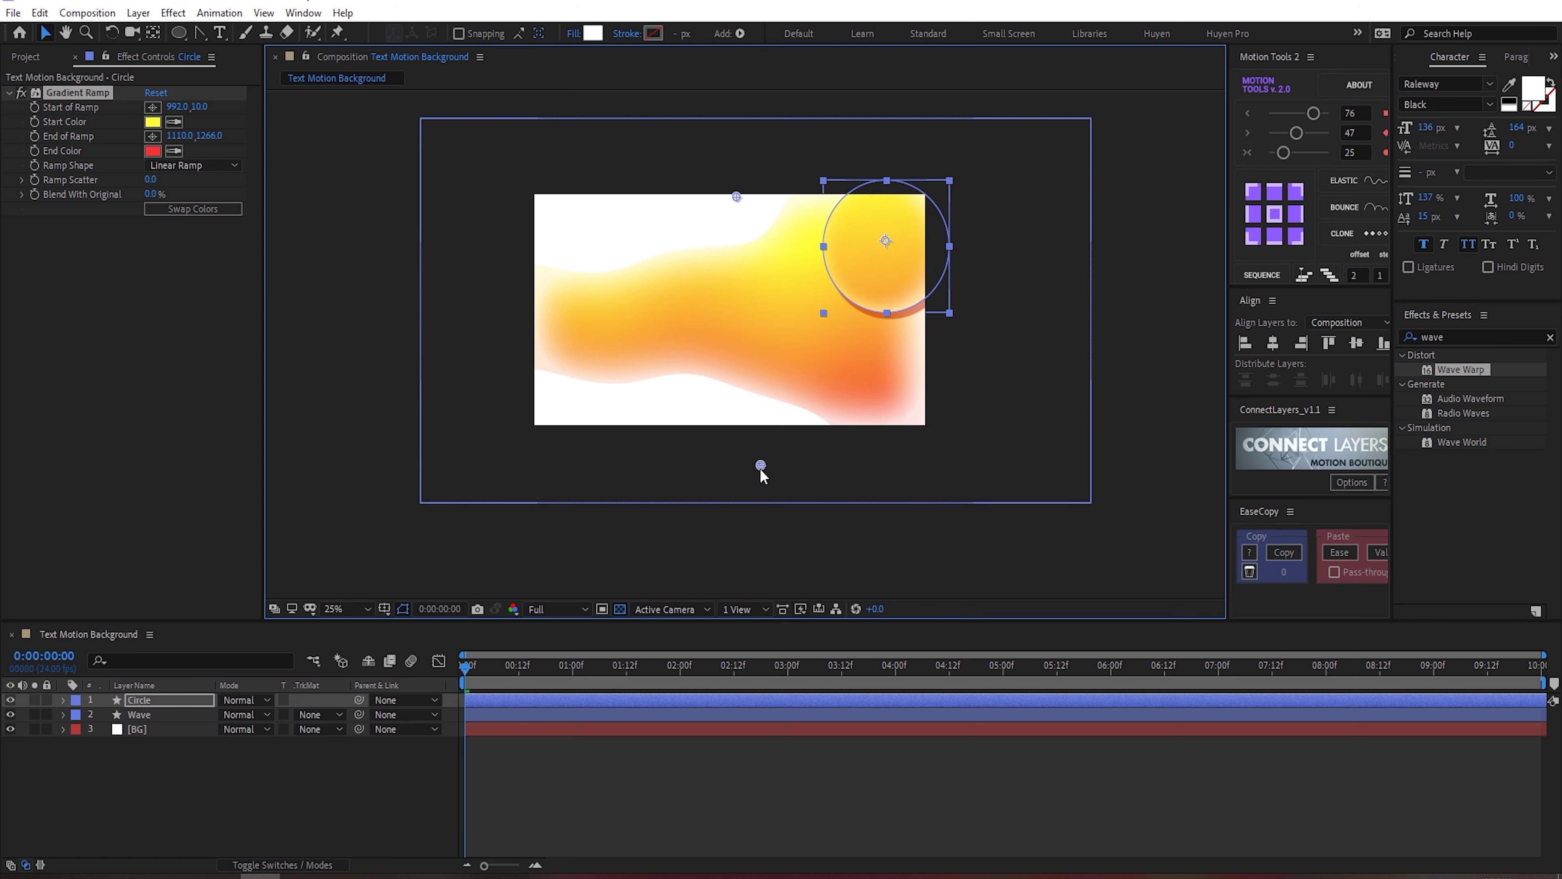
Step: Check the Wave gradient's start and end points, then deselect
{"action": "left_click", "coordinate": [184, 714]}
{"action": "left_click", "coordinate": [63, 95]}
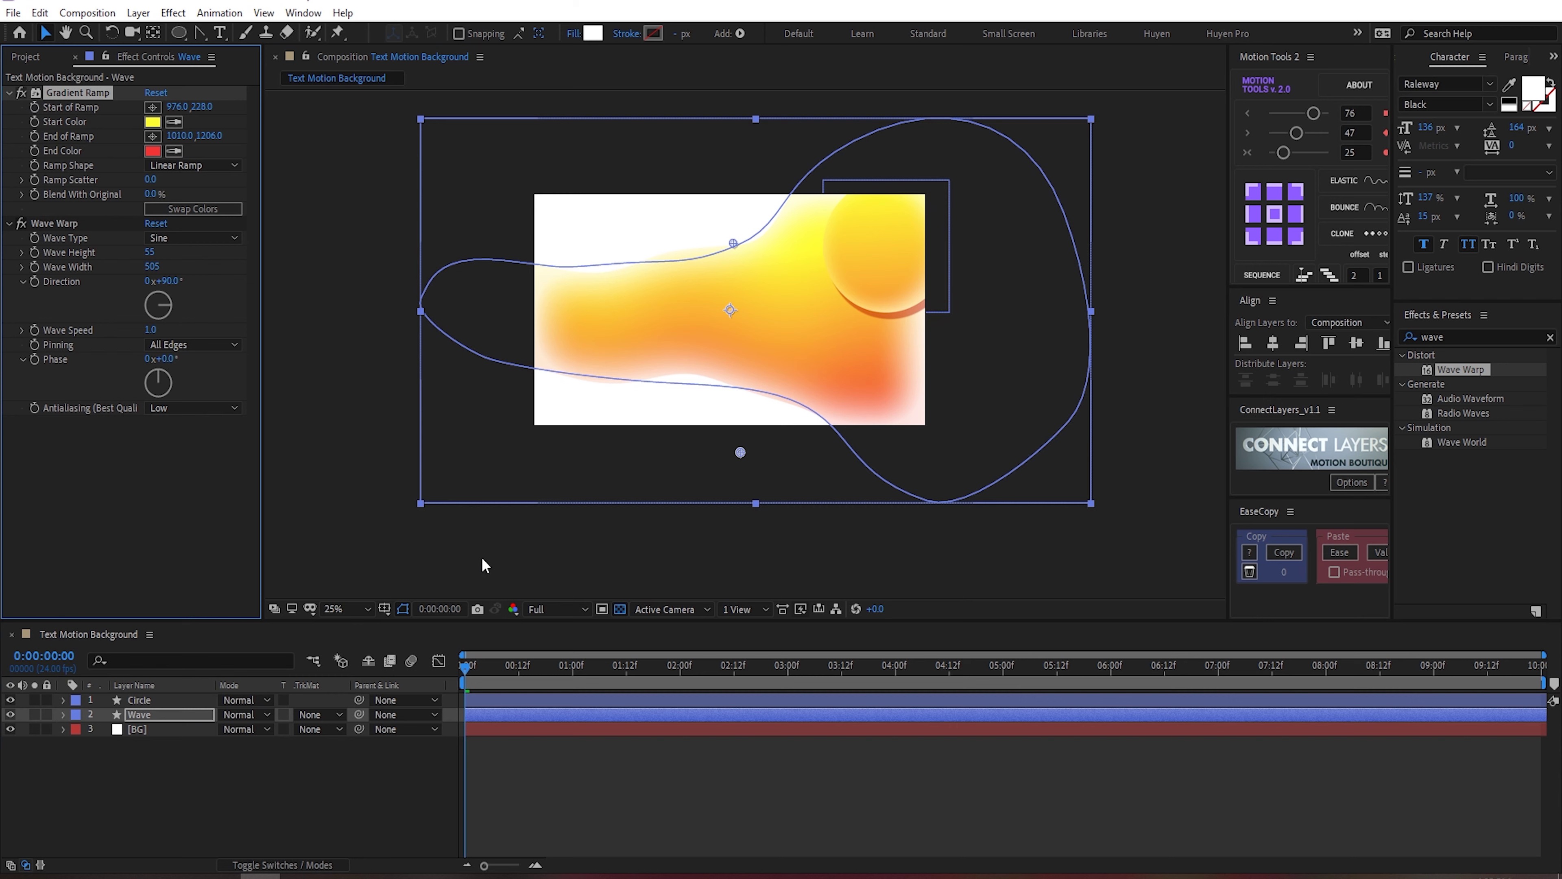
{"action": "left_click", "coordinate": [491, 556]}
Step: Show rulers and place horizontal and vertical guides around the wave's gradient
{"action": "key", "text": "ctrl+r"}
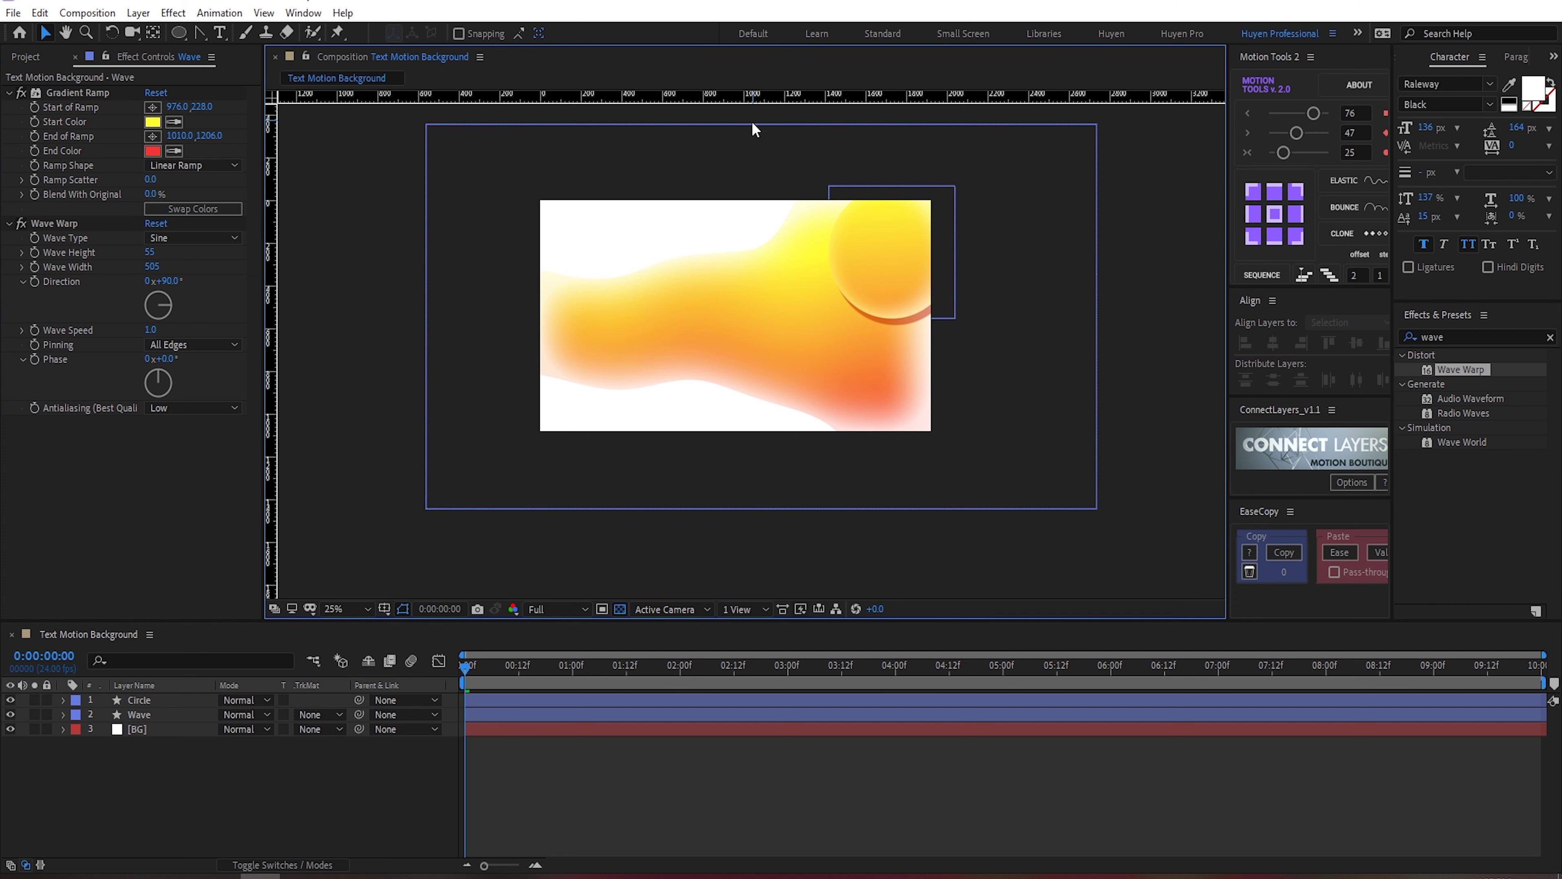
{"action": "left_click_drag", "start_coordinate": [751, 98], "coordinate": [733, 247]}
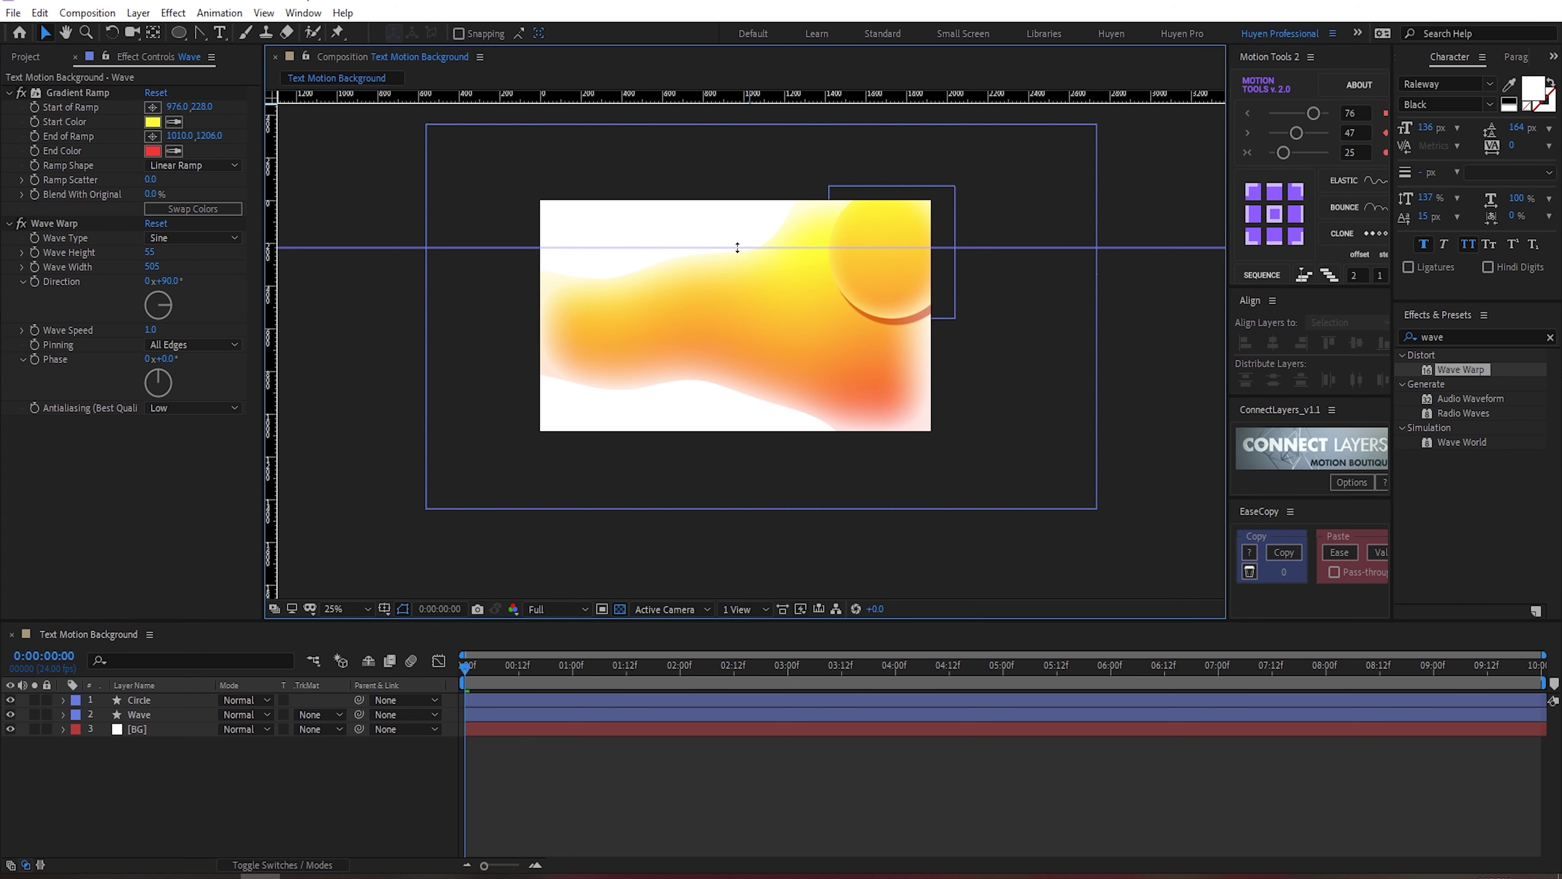
{"action": "left_click", "coordinate": [73, 92]}
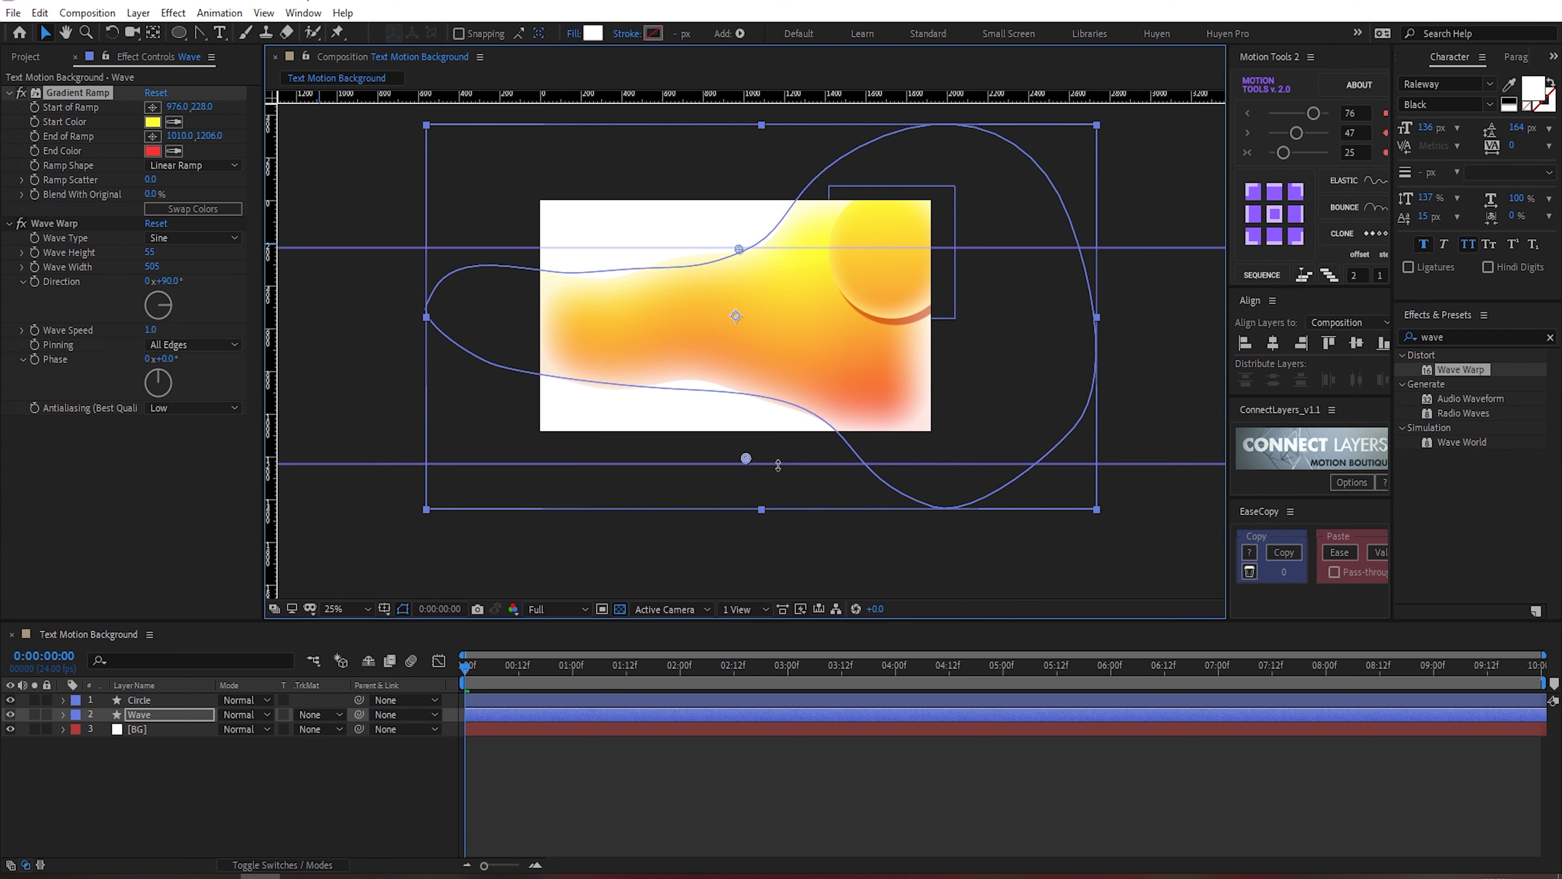
{"action": "left_click_drag", "start_coordinate": [769, 98], "coordinate": [776, 458]}
{"action": "left_click_drag", "start_coordinate": [270, 394], "coordinate": [739, 413]}
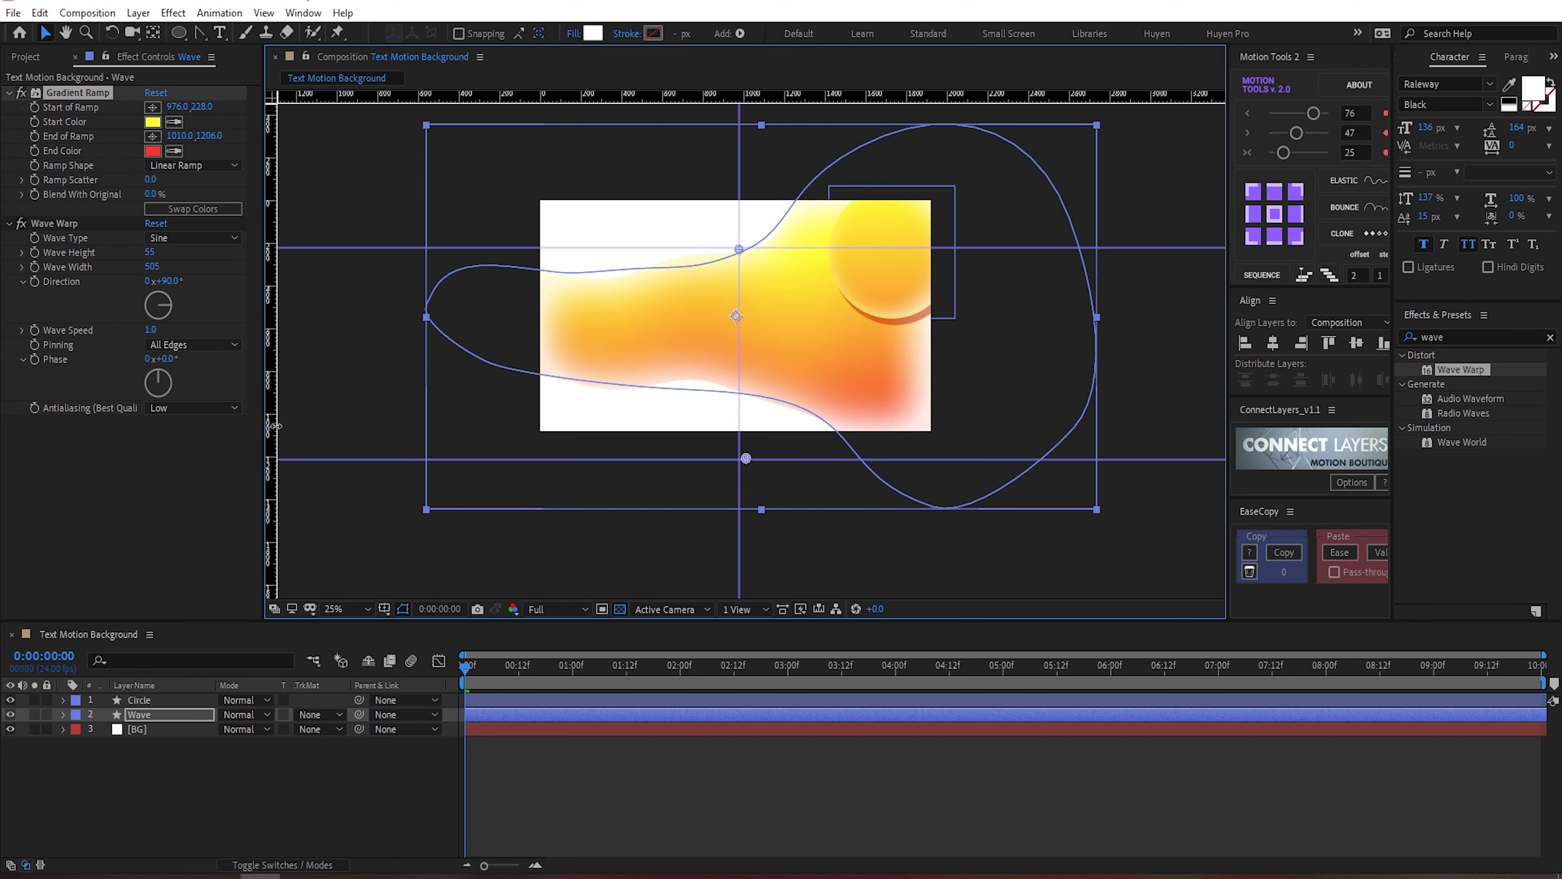
{"action": "left_click_drag", "start_coordinate": [771, 462], "coordinate": [745, 470]}
Step: Move the Circle's gradient start down to 976,220 and review Wave's Gradient Ramp
{"action": "left_click", "coordinate": [139, 699]}
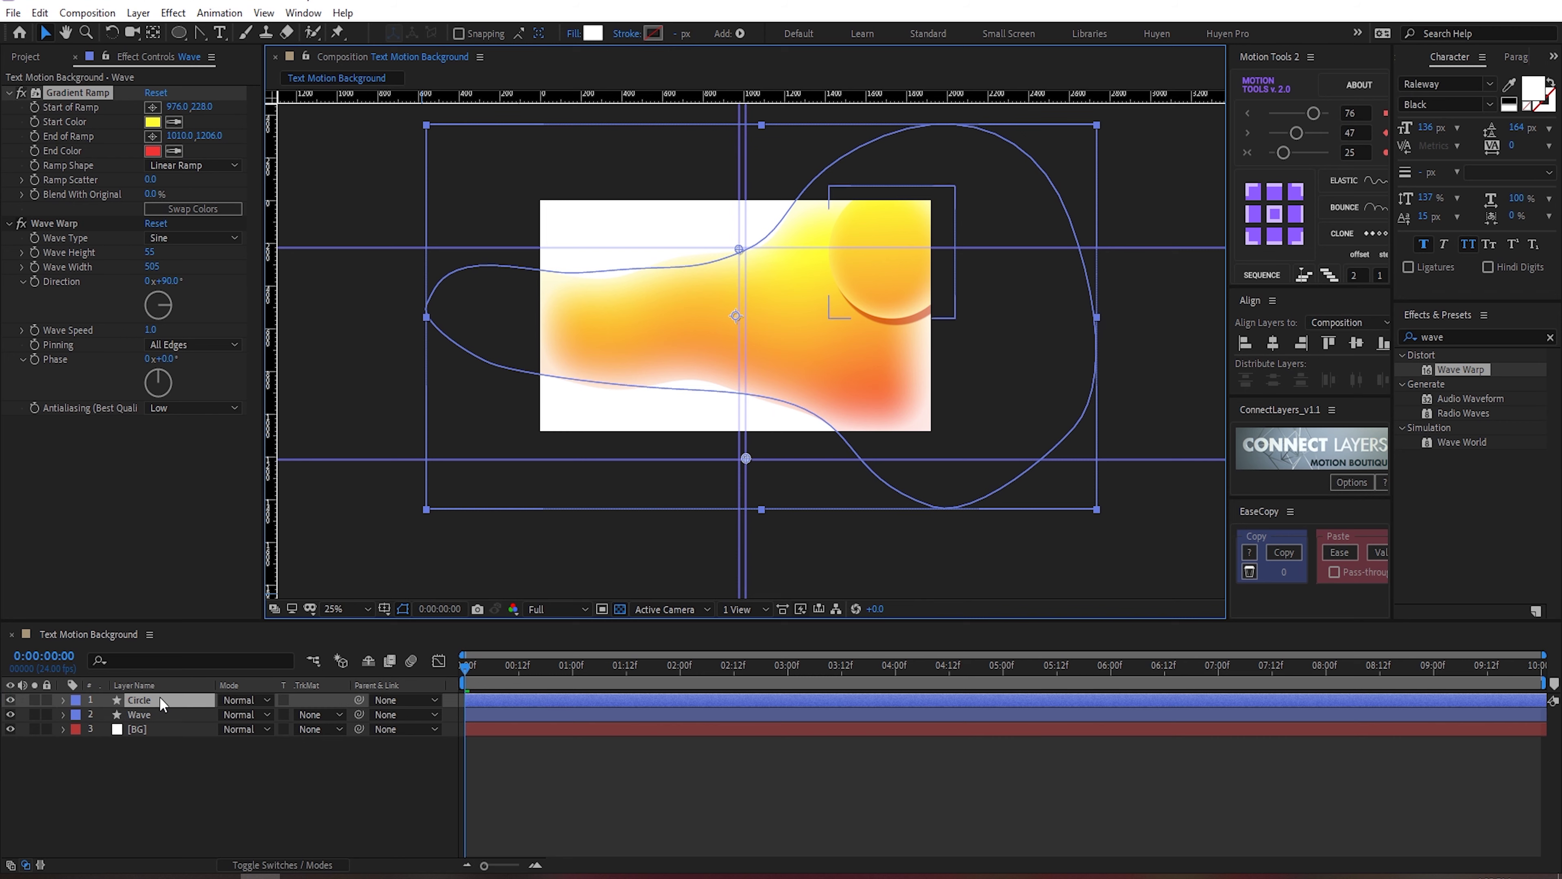
{"action": "left_click_drag", "start_coordinate": [743, 203], "coordinate": [739, 248]}
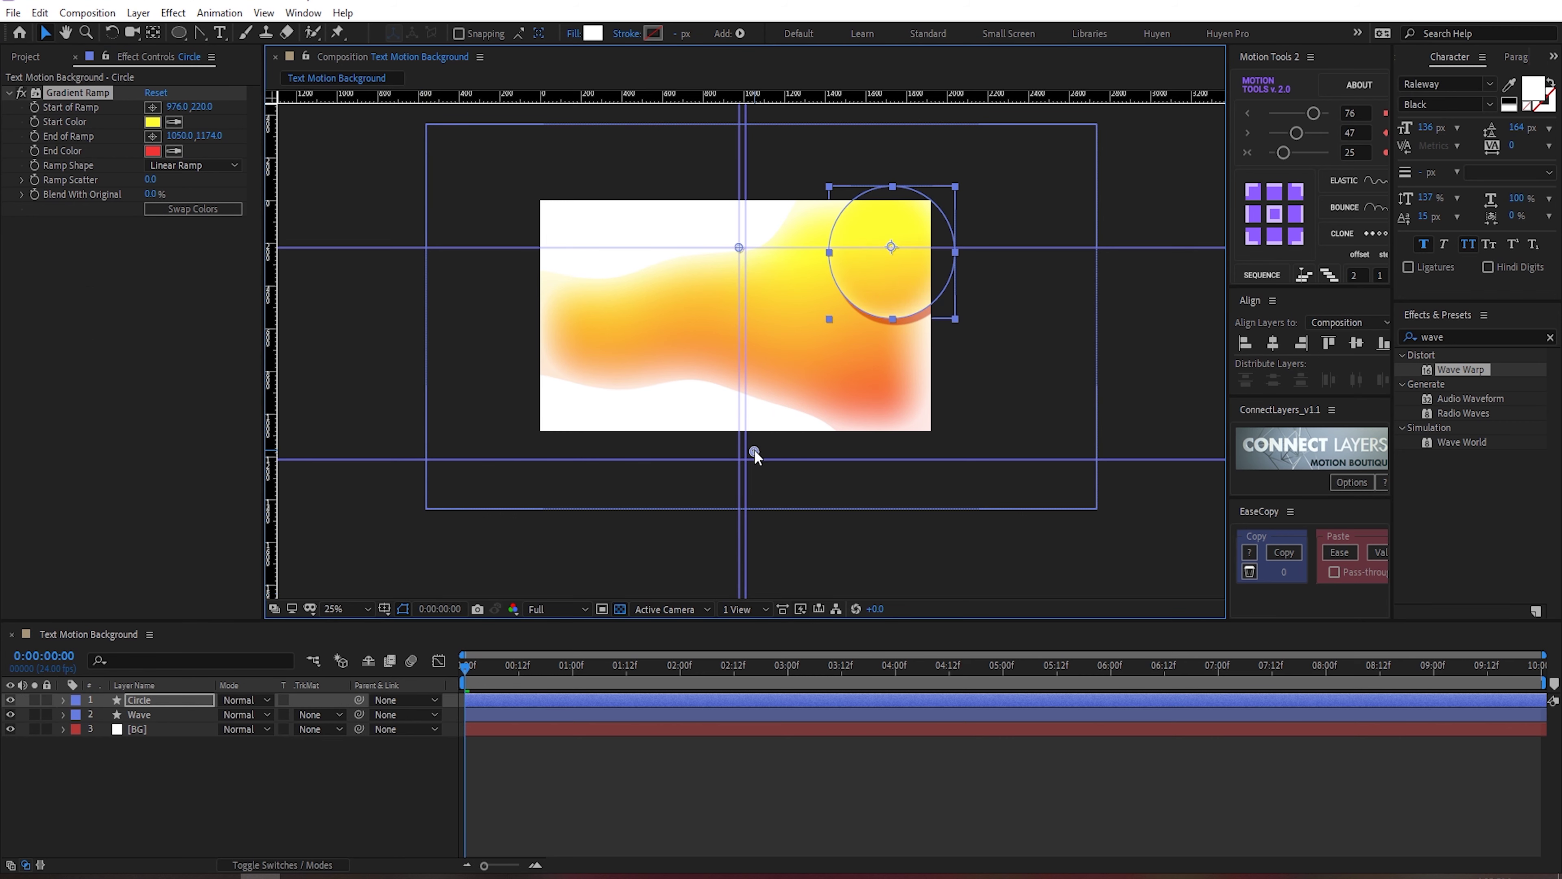
{"action": "left_click", "coordinate": [824, 498]}
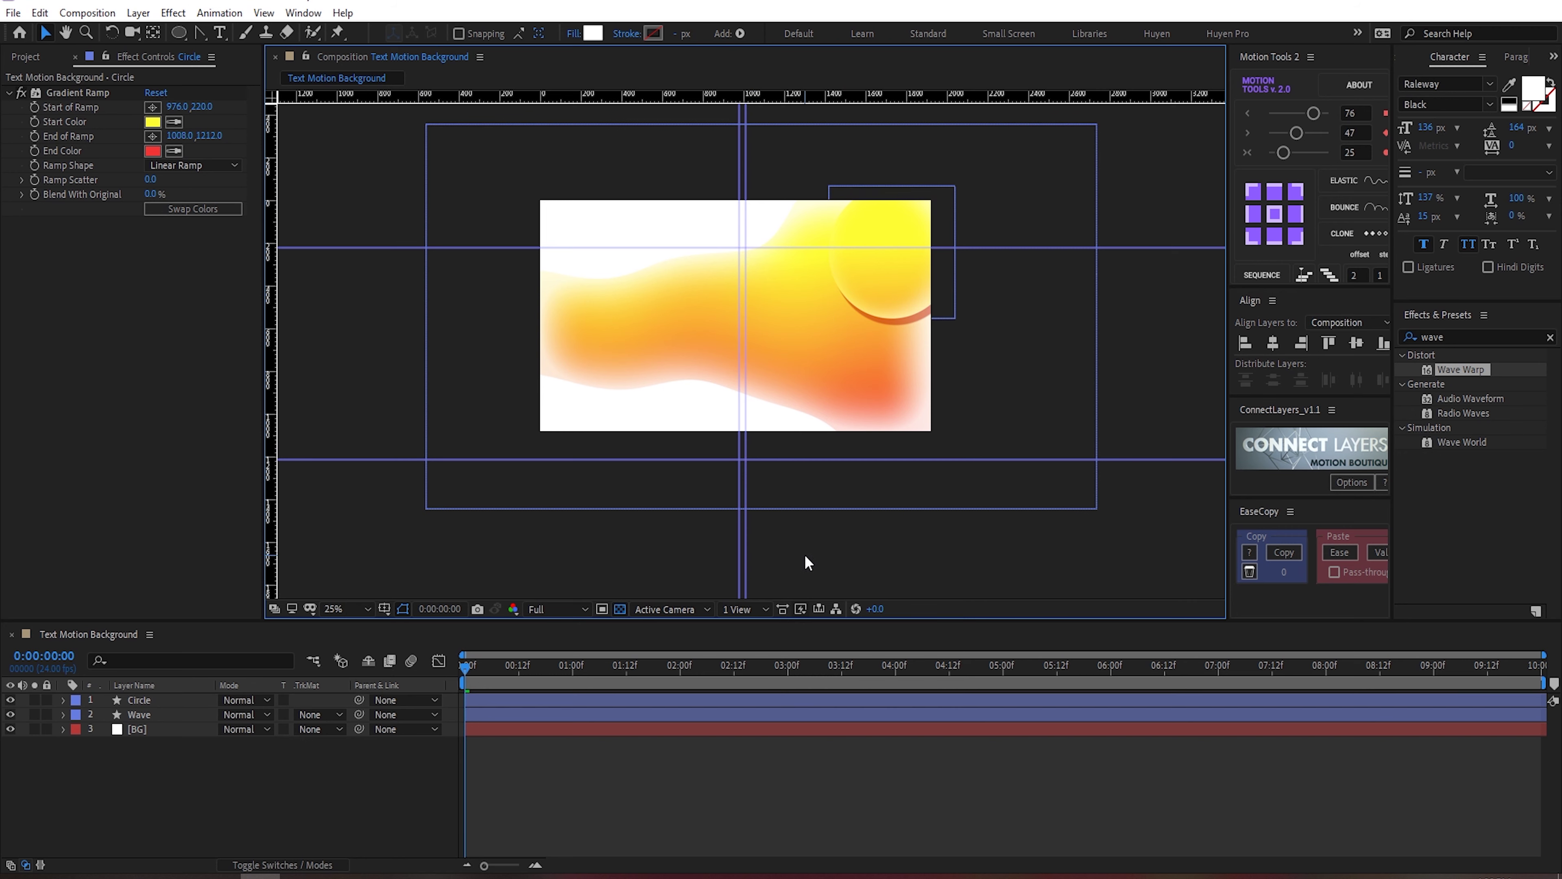
{"action": "left_click", "coordinate": [153, 699]}
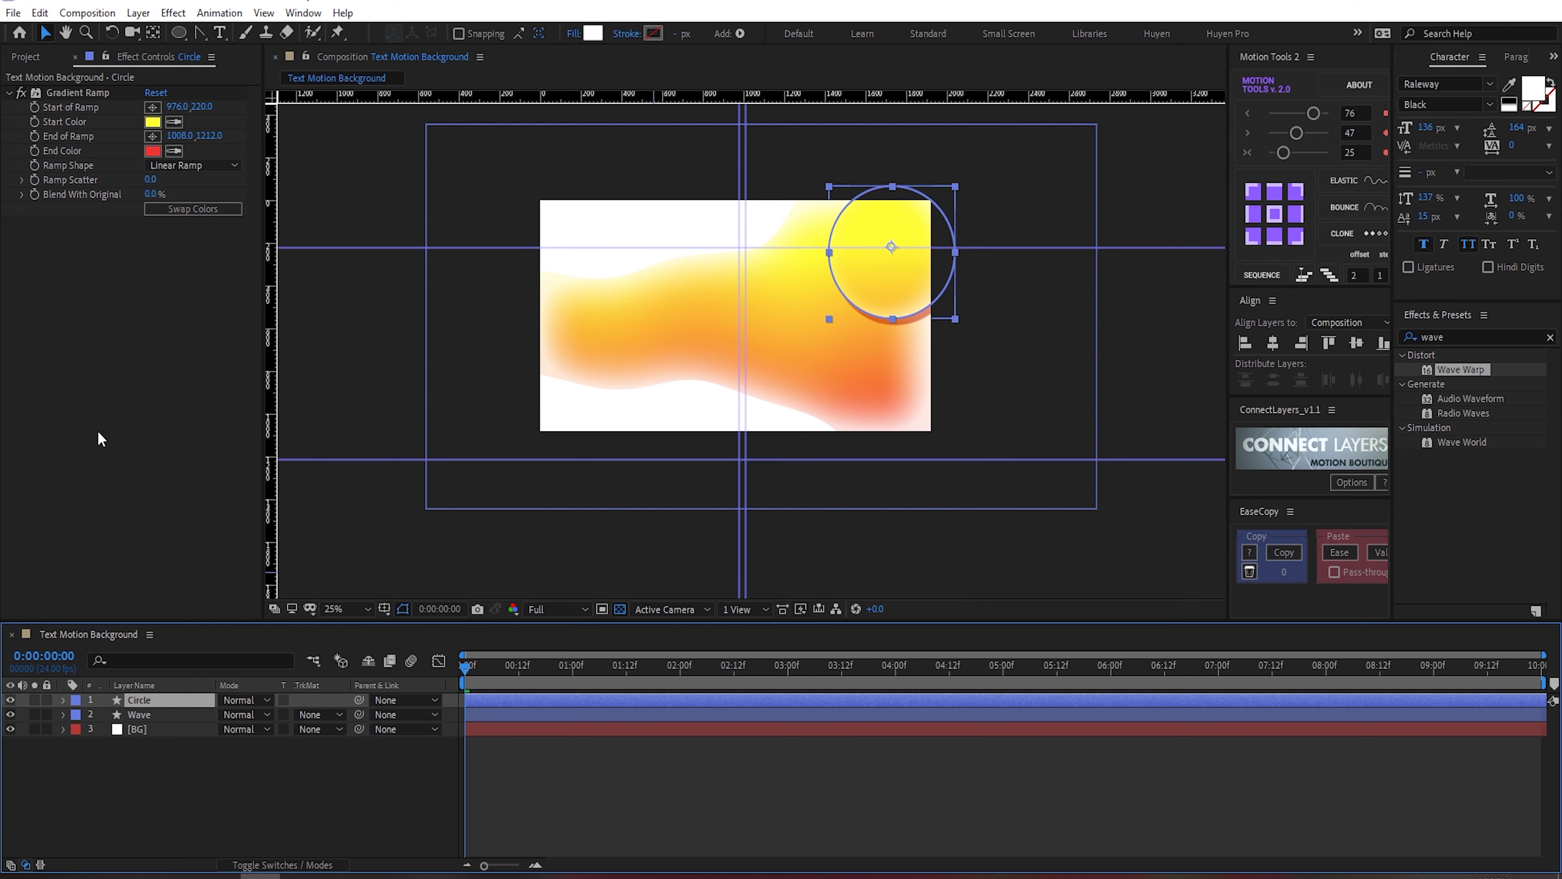
{"action": "left_click", "coordinate": [153, 715]}
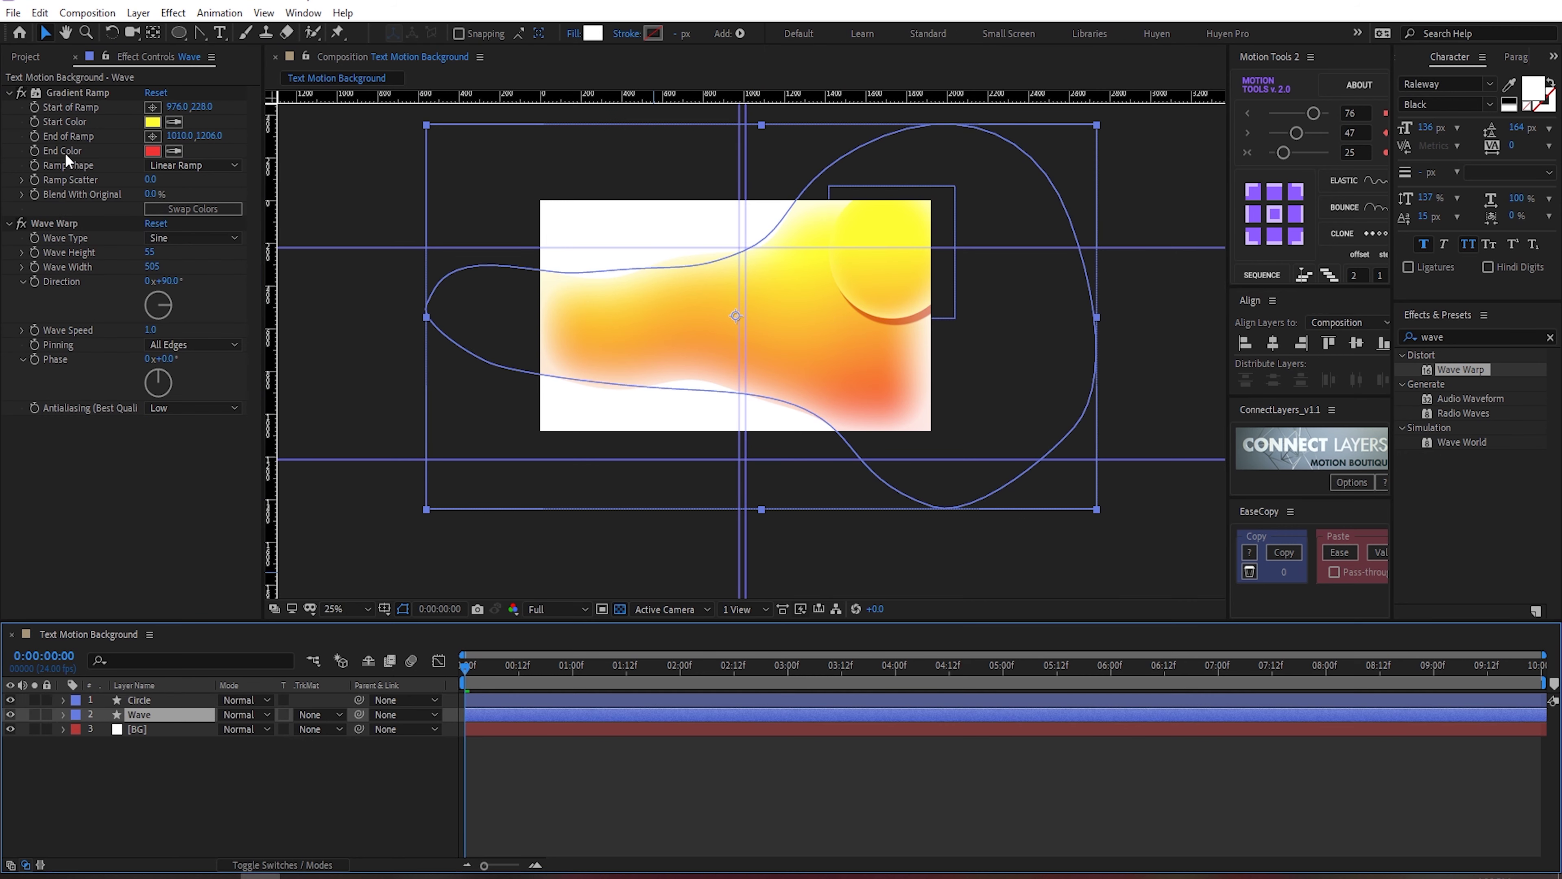
{"action": "left_click", "coordinate": [60, 94]}
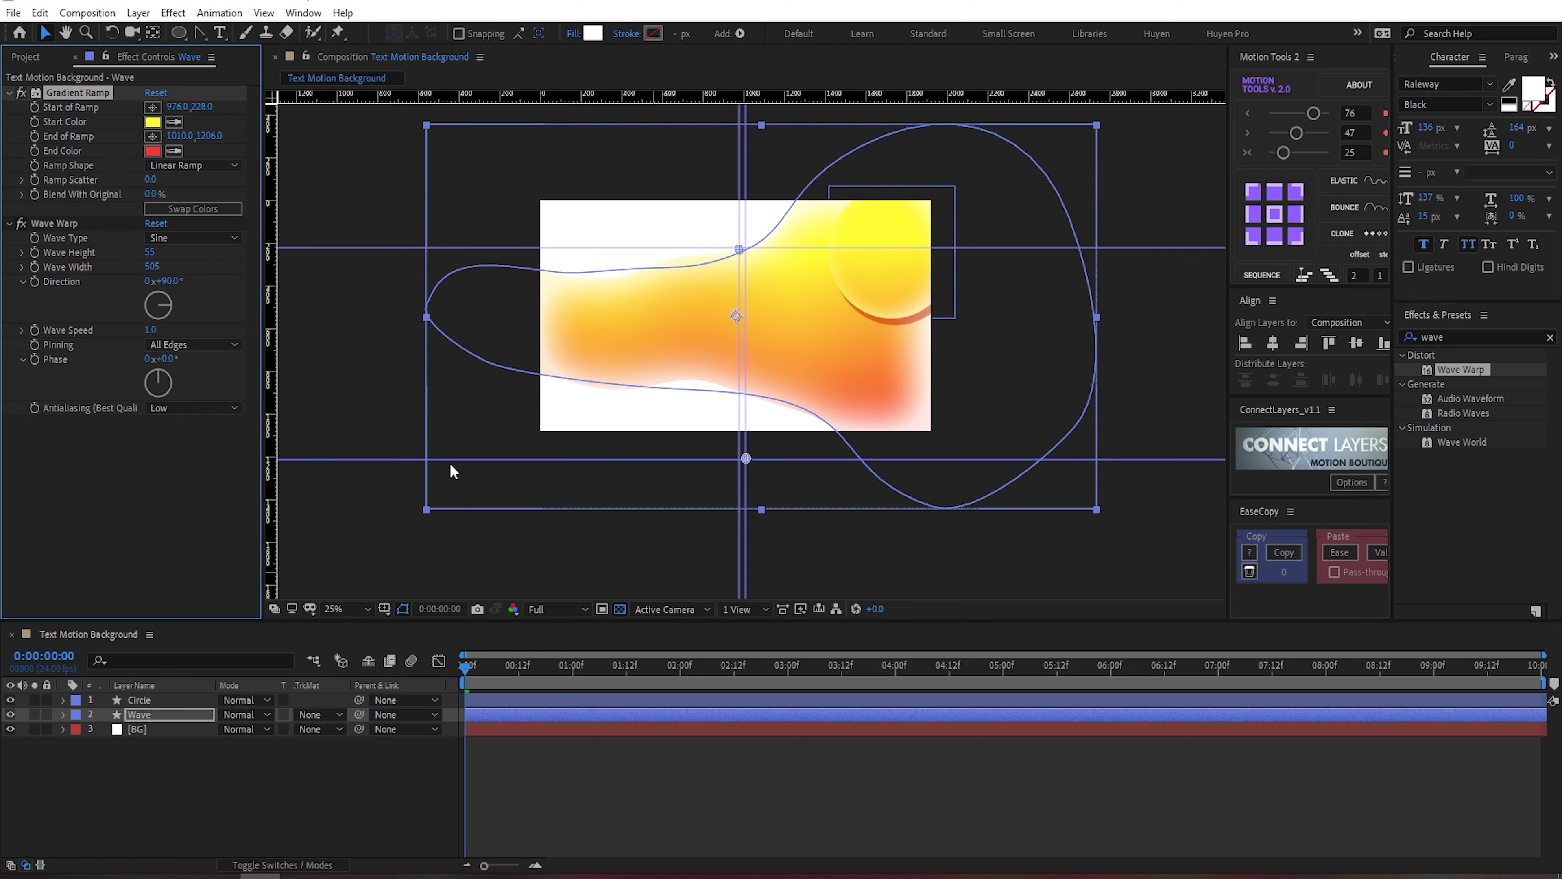
{"action": "left_click", "coordinate": [584, 575]}
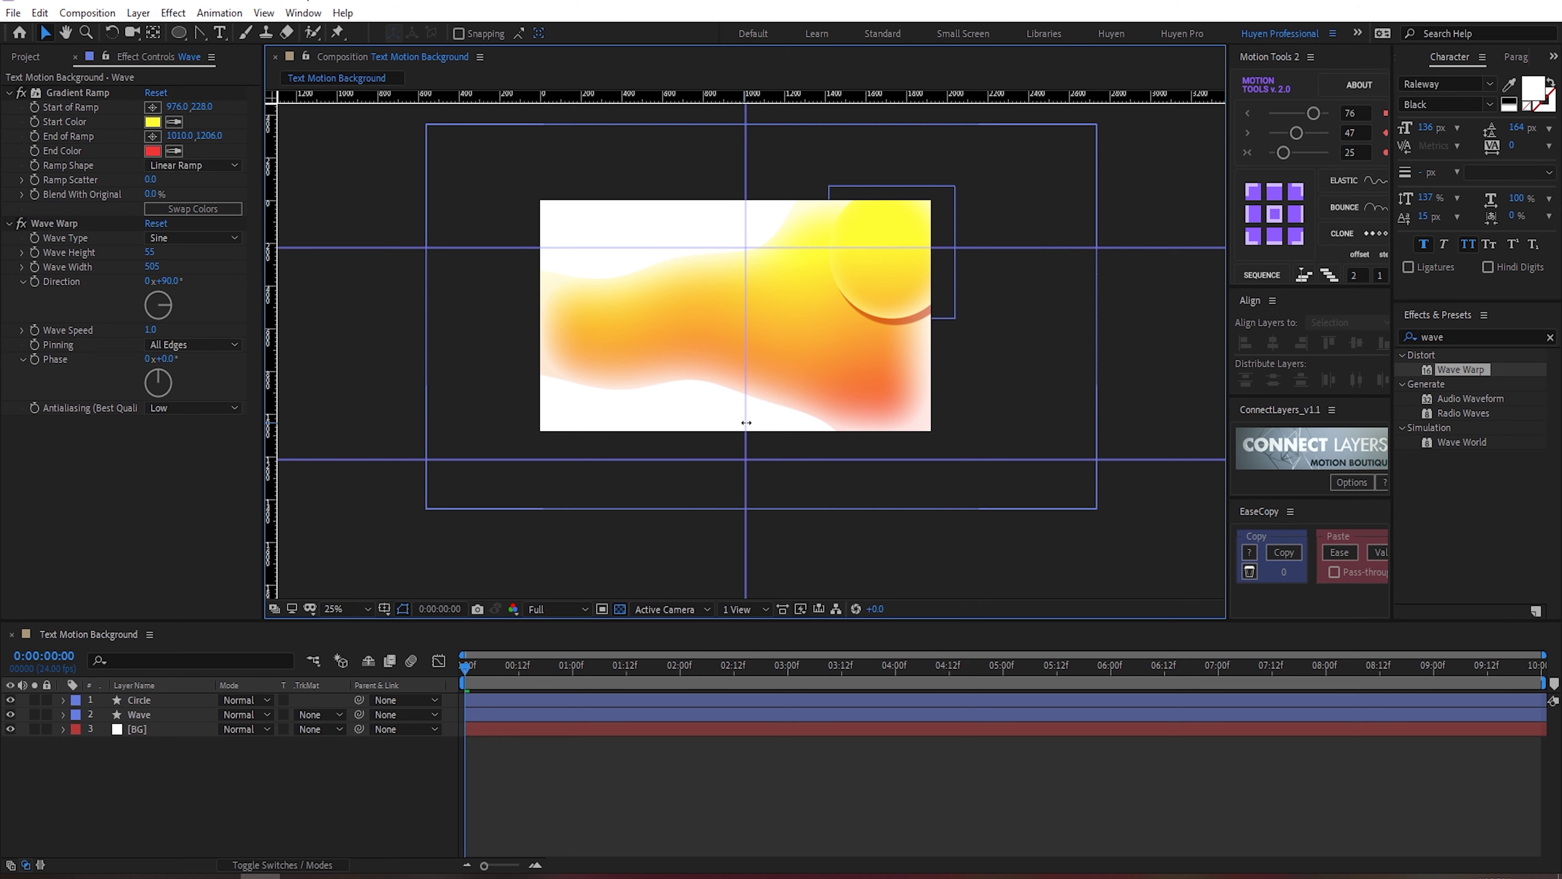
Step: Drag all three guide lines off the composition view
{"action": "left_click_drag", "start_coordinate": [746, 423], "coordinate": [271, 369]}
{"action": "left_click_drag", "start_coordinate": [604, 247], "coordinate": [621, 93]}
{"action": "mouse_move", "coordinate": [591, 459]}
{"action": "left_mouse_down"}
{"action": "mouse_move", "coordinate": [625, 203]}
{"action": "mouse_move", "coordinate": [513, 670]}
{"action": "left_mouse_up"}
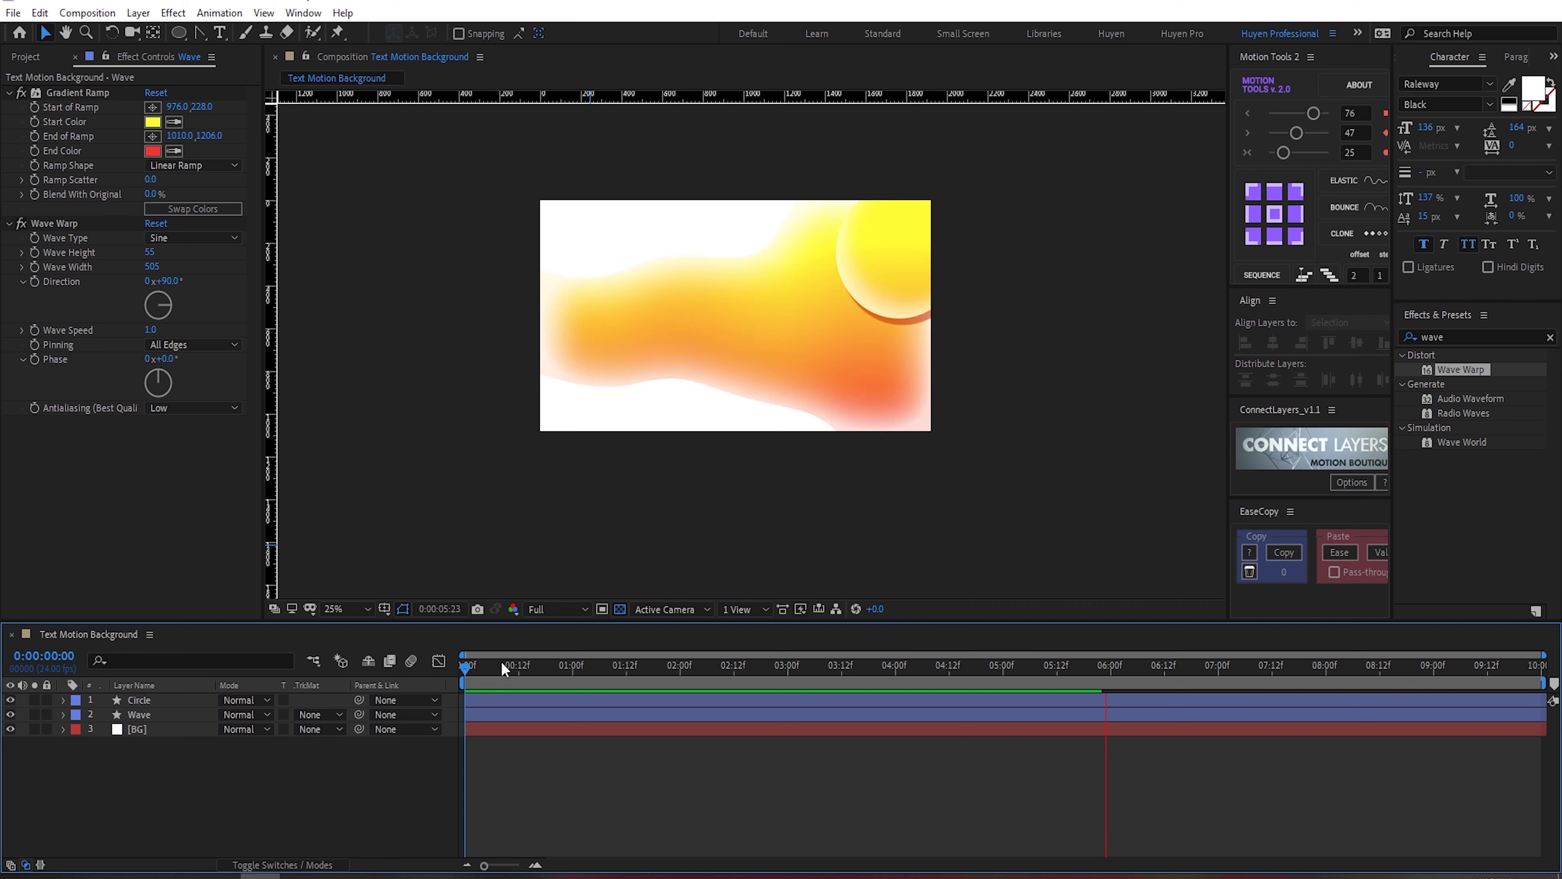
{"action": "mouse_move", "coordinate": [503, 665]}
{"action": "left_mouse_down"}
{"action": "mouse_move", "coordinate": [638, 665]}
{"action": "mouse_move", "coordinate": [470, 664]}
{"action": "left_mouse_up"}
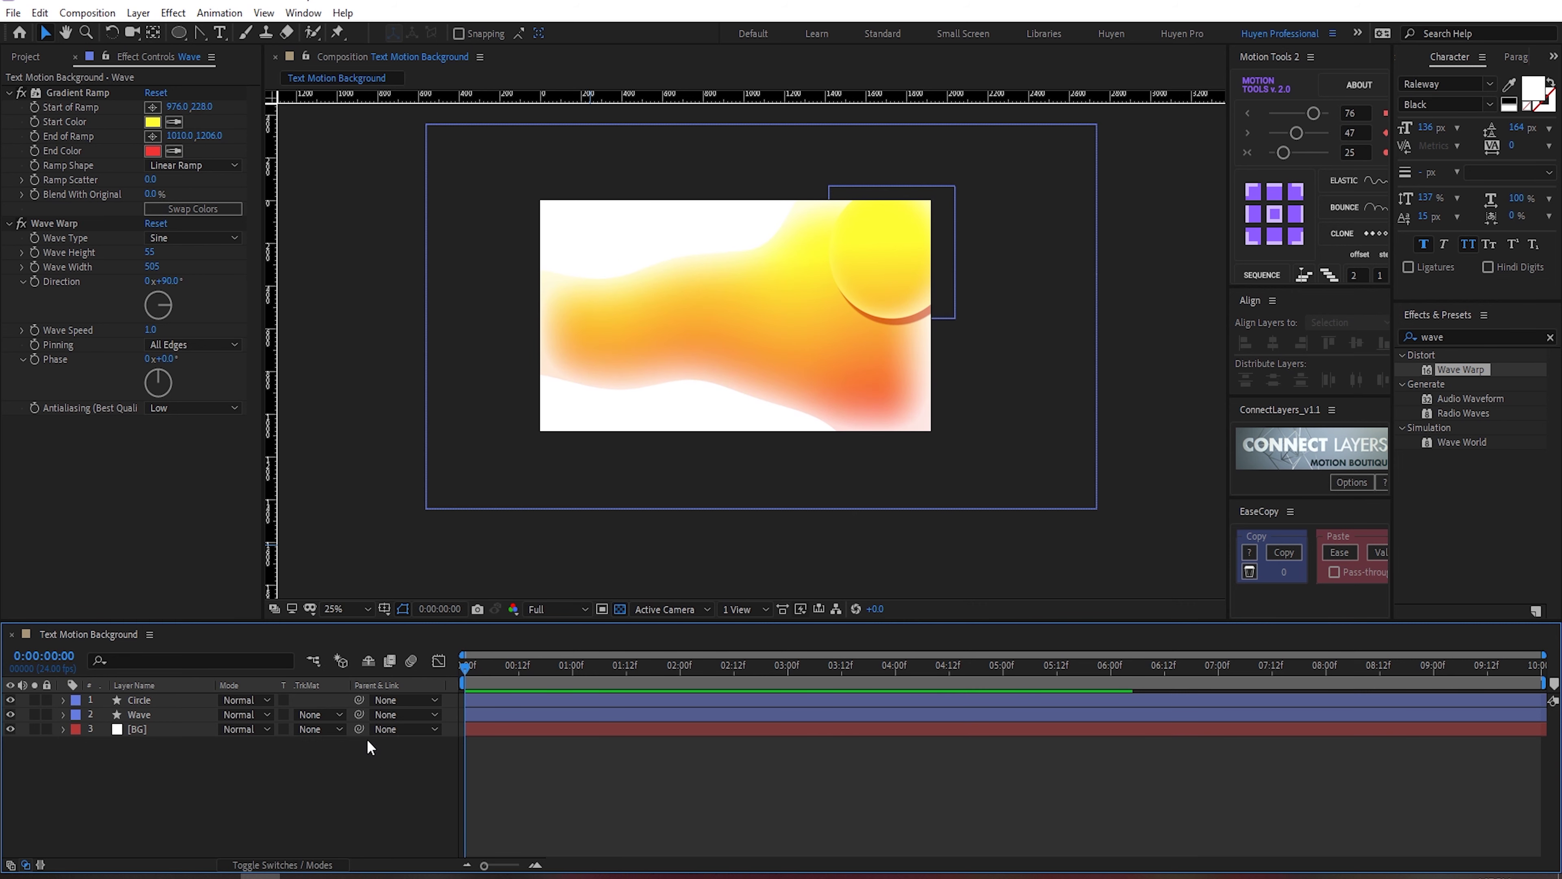
Step: Create a 'TEXT ANIMATION' text layer in the Colus font
{"action": "left_click", "coordinate": [220, 32]}
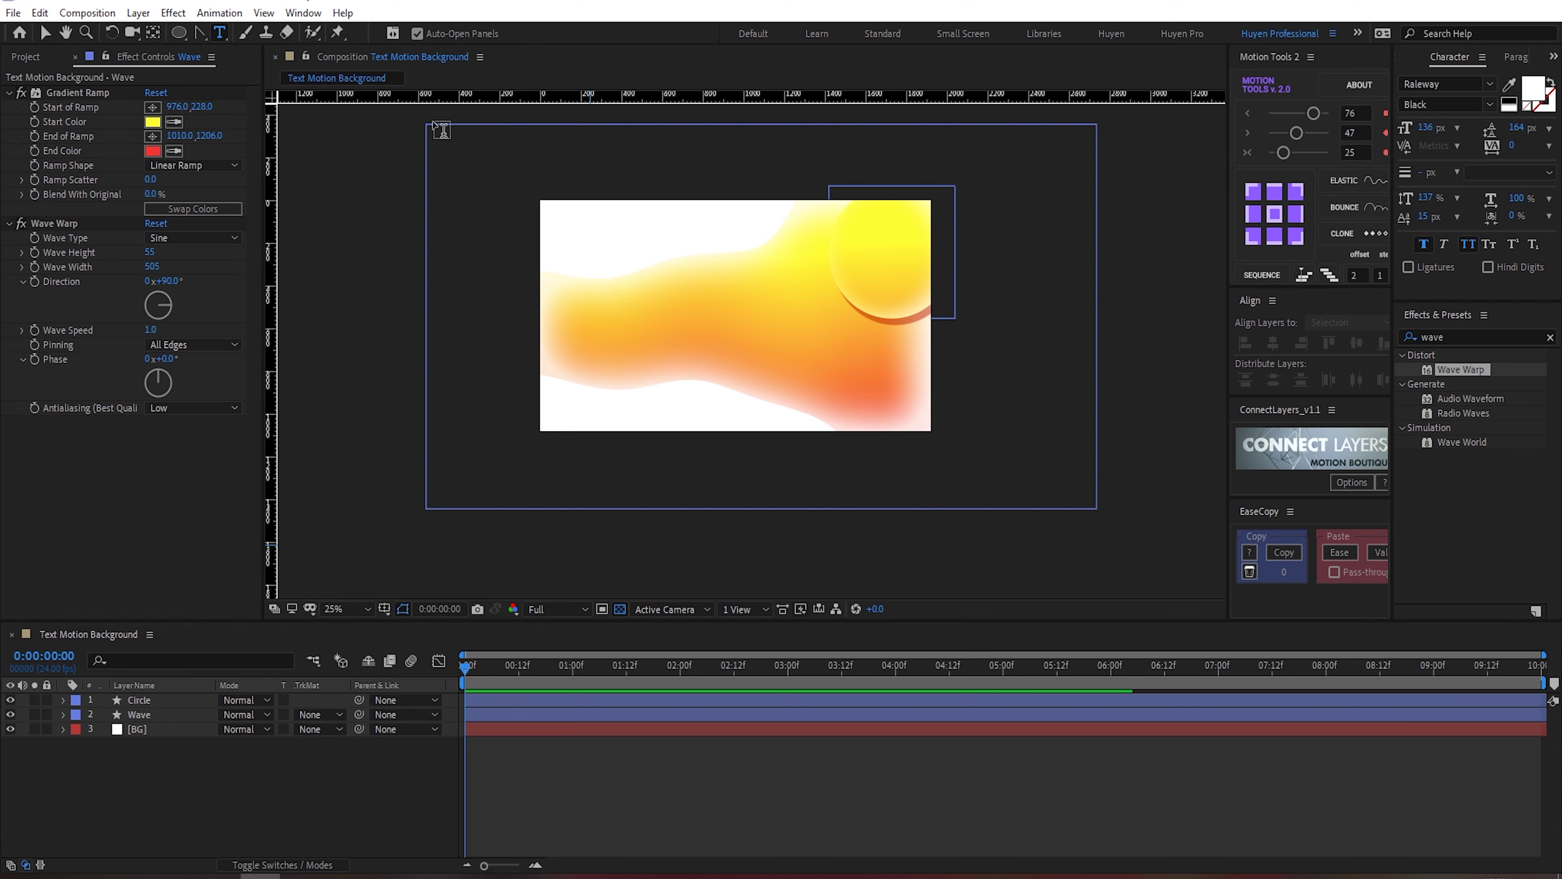
{"action": "left_click", "coordinate": [1457, 85]}
{"action": "type", "text": "colus"}
{"action": "key", "text": "Return"}
{"action": "left_click", "coordinate": [633, 333]}
{"action": "type", "text": "text a"}
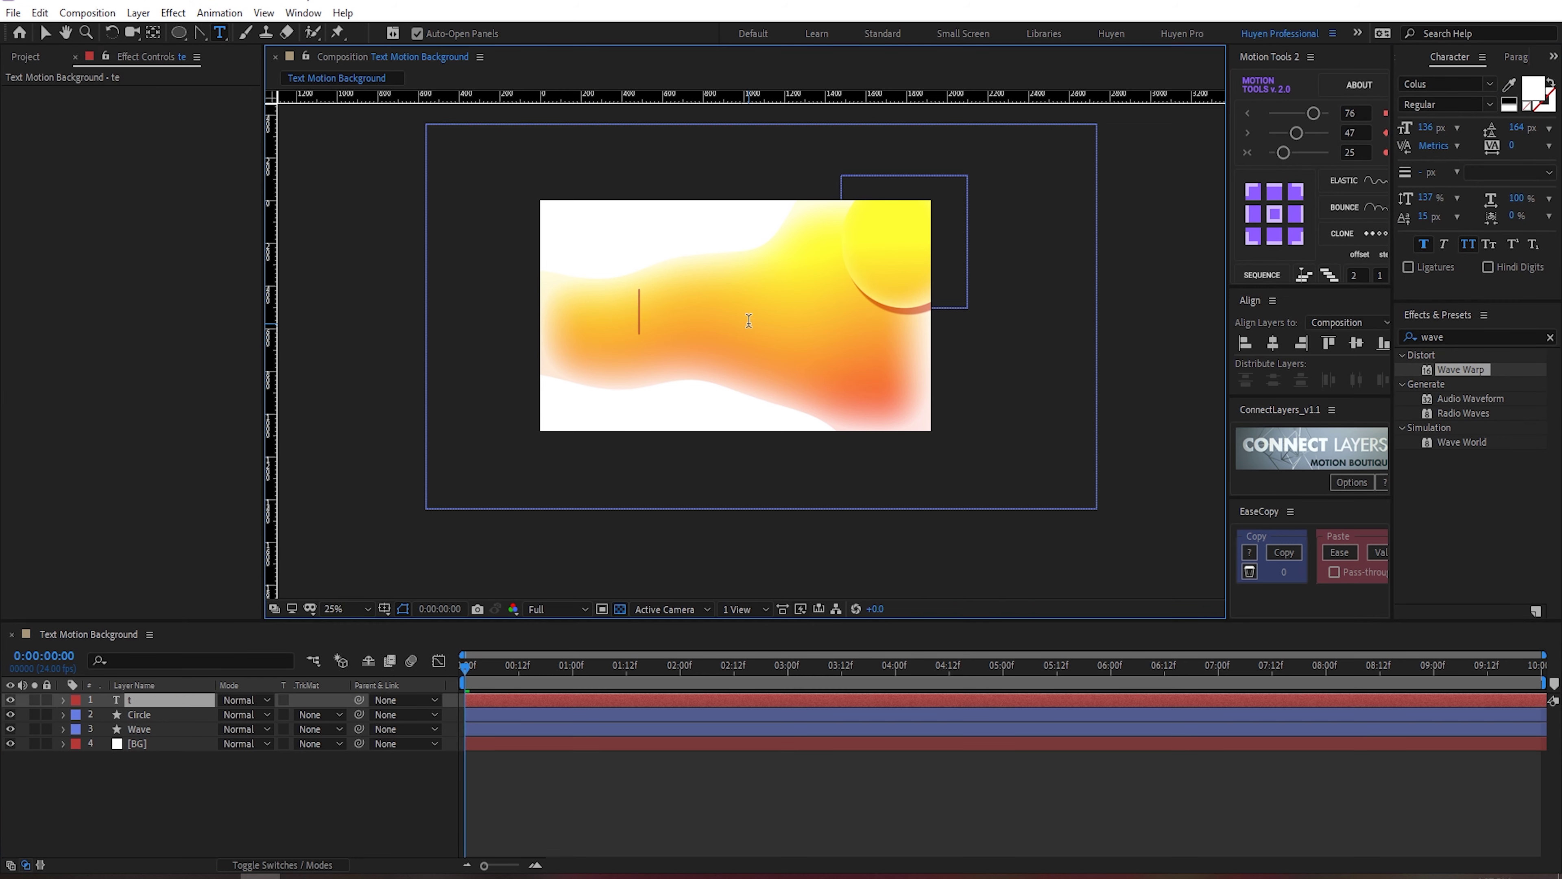
{"action": "type", "text": "nimation"}
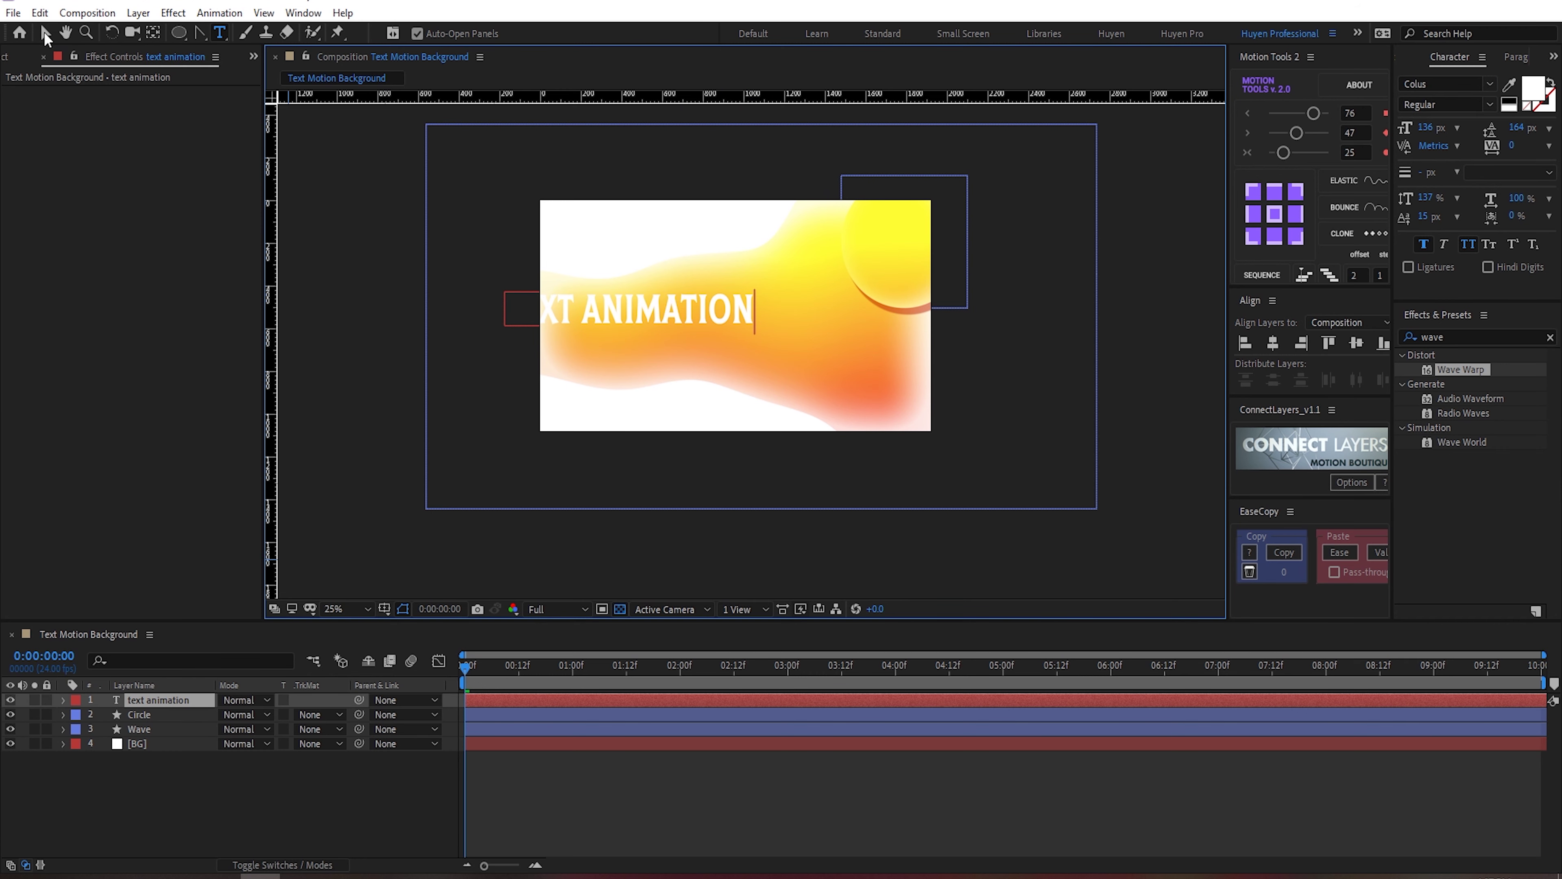
{"action": "left_click", "coordinate": [40, 12]}
{"action": "left_click", "coordinate": [44, 32]}
{"action": "mouse_move", "coordinate": [667, 307]}
{"action": "left_mouse_down"}
{"action": "mouse_move", "coordinate": [726, 320]}
{"action": "mouse_move", "coordinate": [715, 326]}
{"action": "left_mouse_up"}
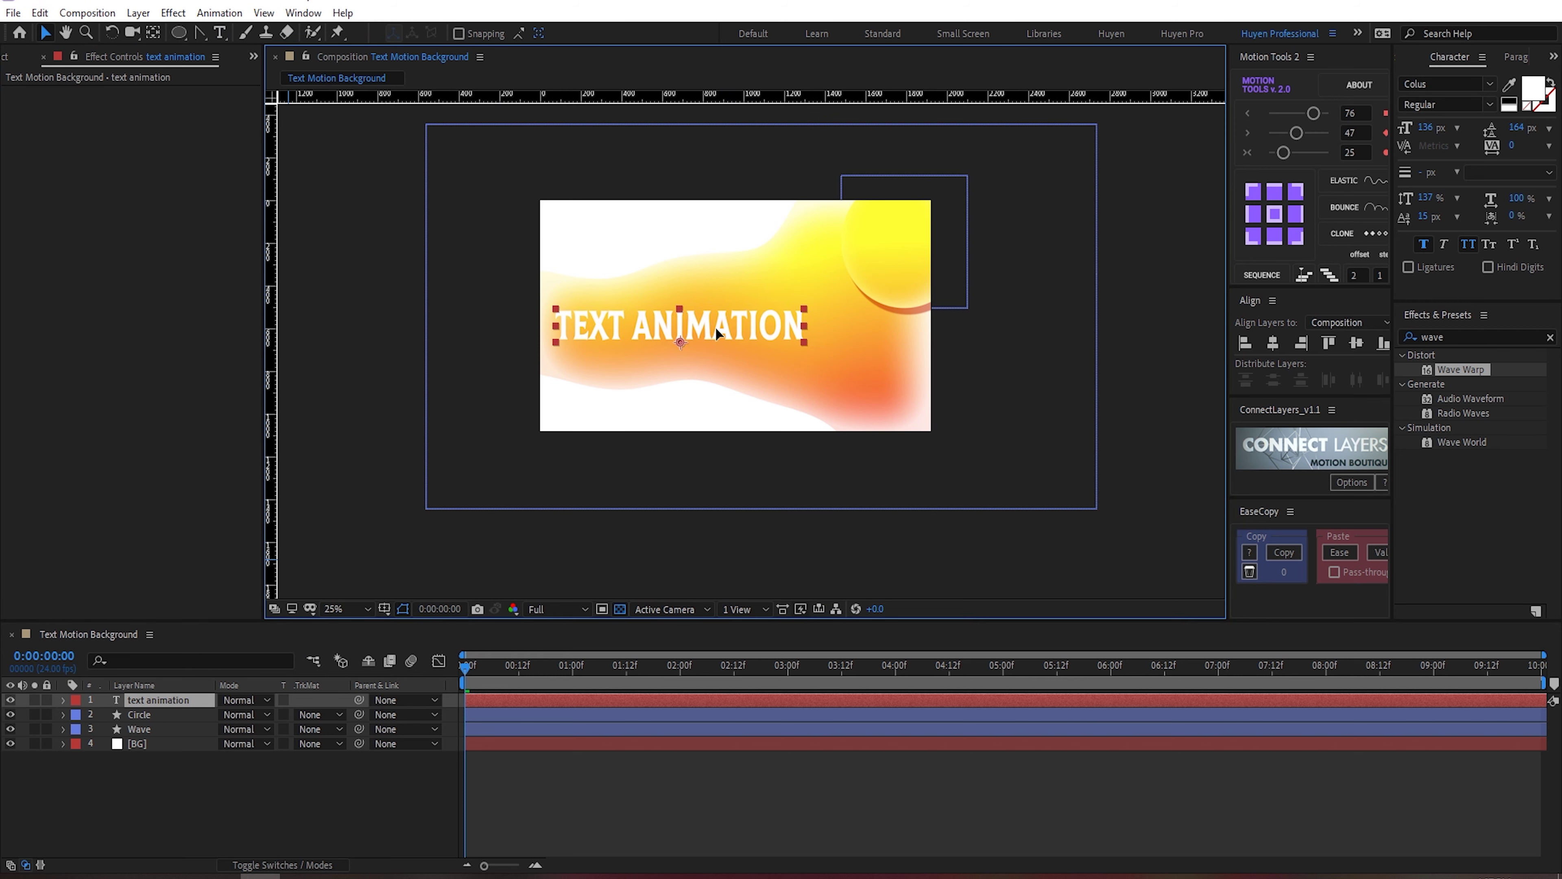
Step: Set the title to 80 px, centre its anchor, and align it to the composition centre
{"action": "left_click", "coordinate": [320, 812]}
{"action": "left_click", "coordinate": [185, 700]}
{"action": "left_click", "coordinate": [1428, 127]}
{"action": "type", "text": "80"}
{"action": "key", "text": "Return"}
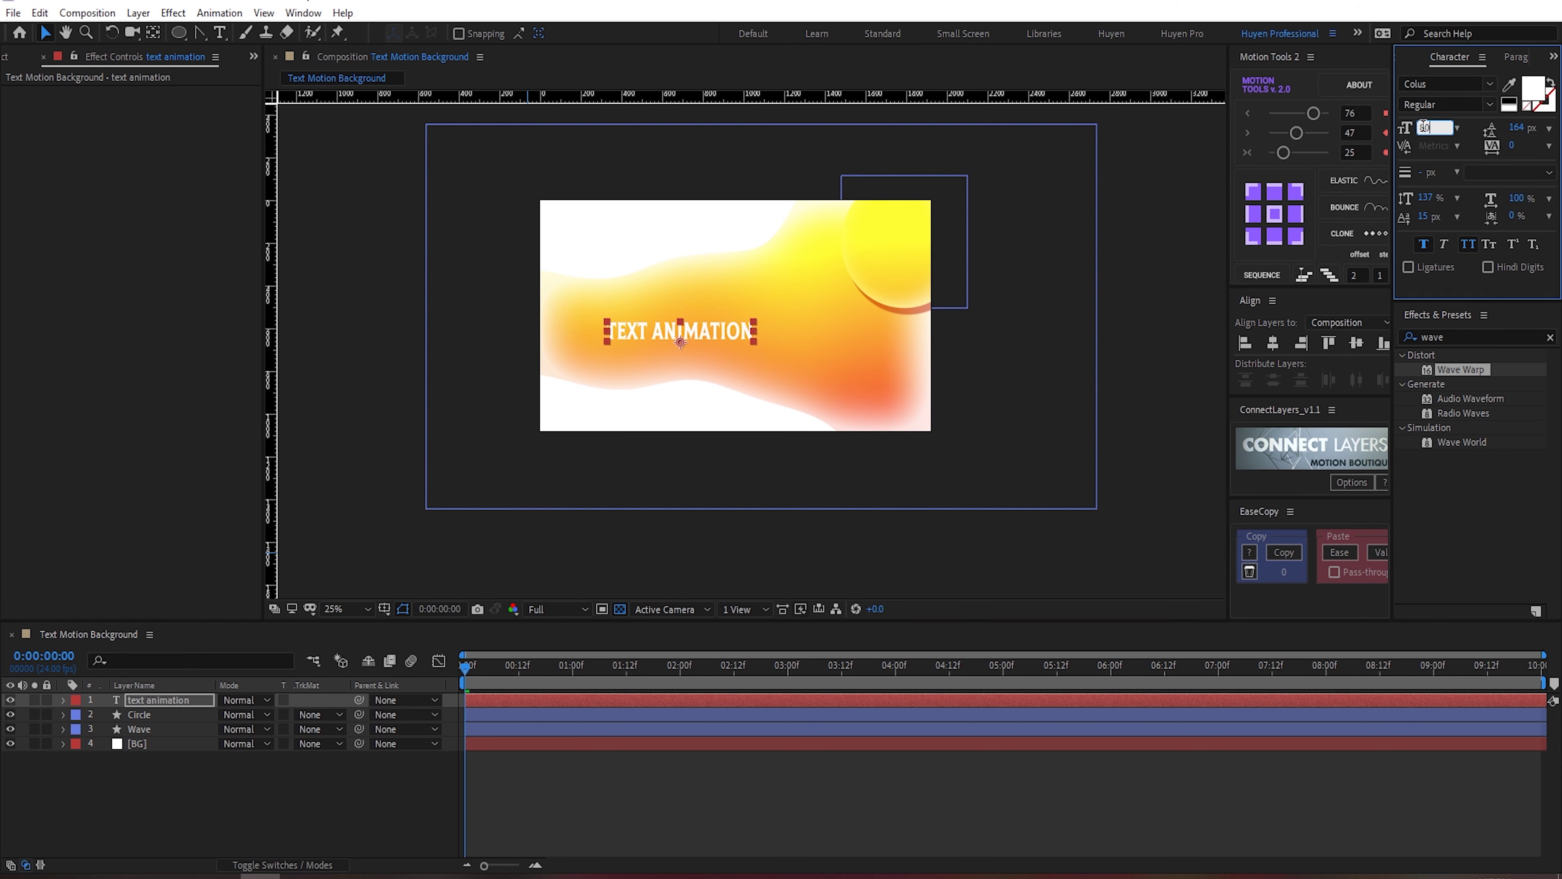
{"action": "left_click", "coordinate": [1274, 214]}
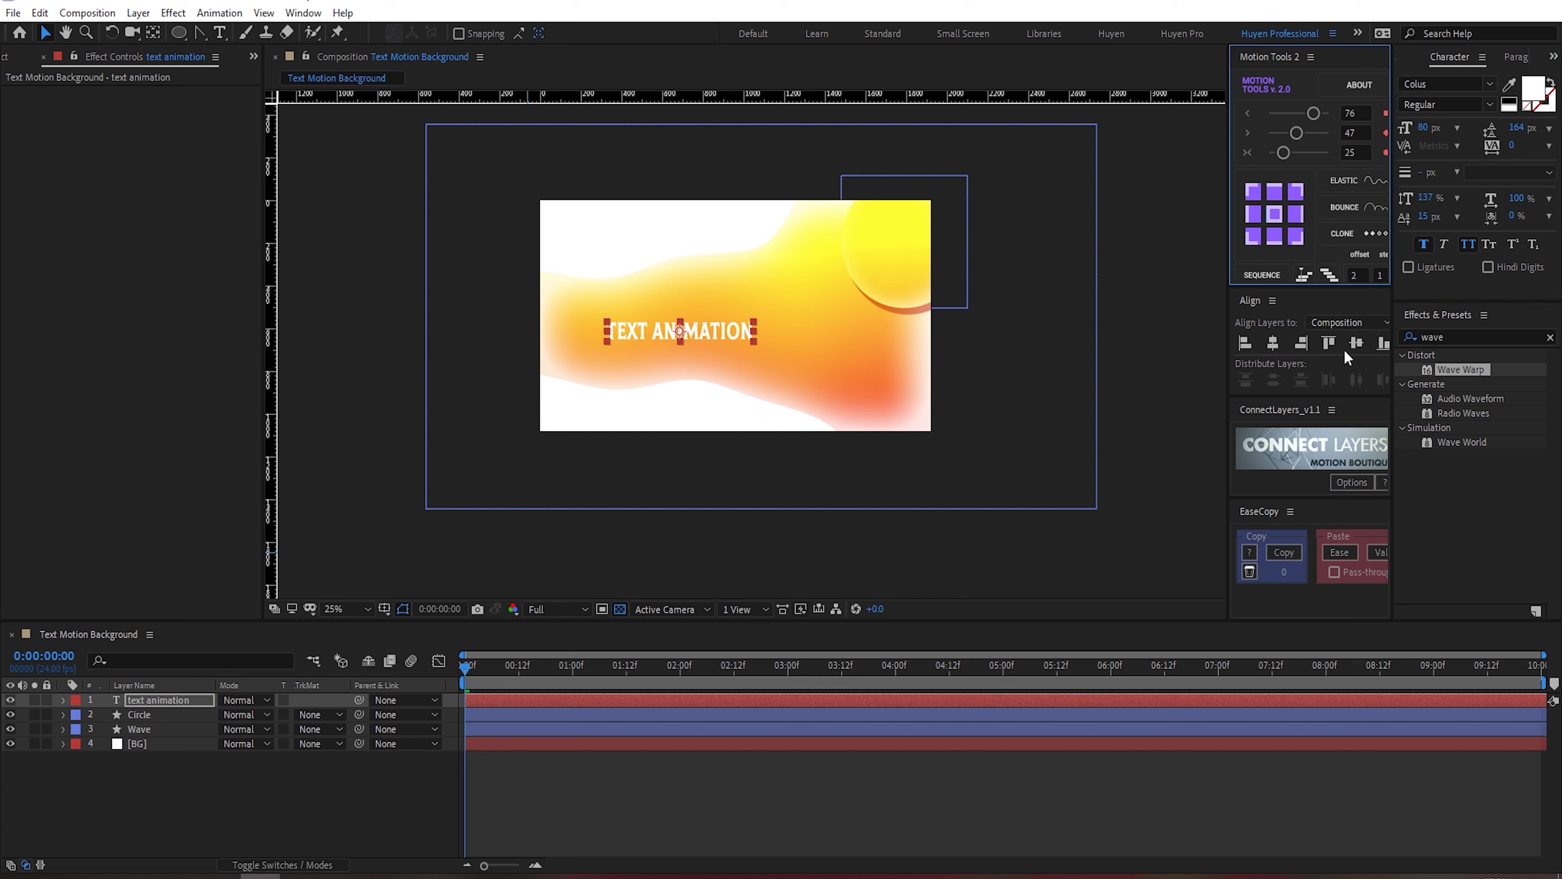
{"action": "left_click", "coordinate": [1271, 343]}
{"action": "left_click", "coordinate": [1356, 343]}
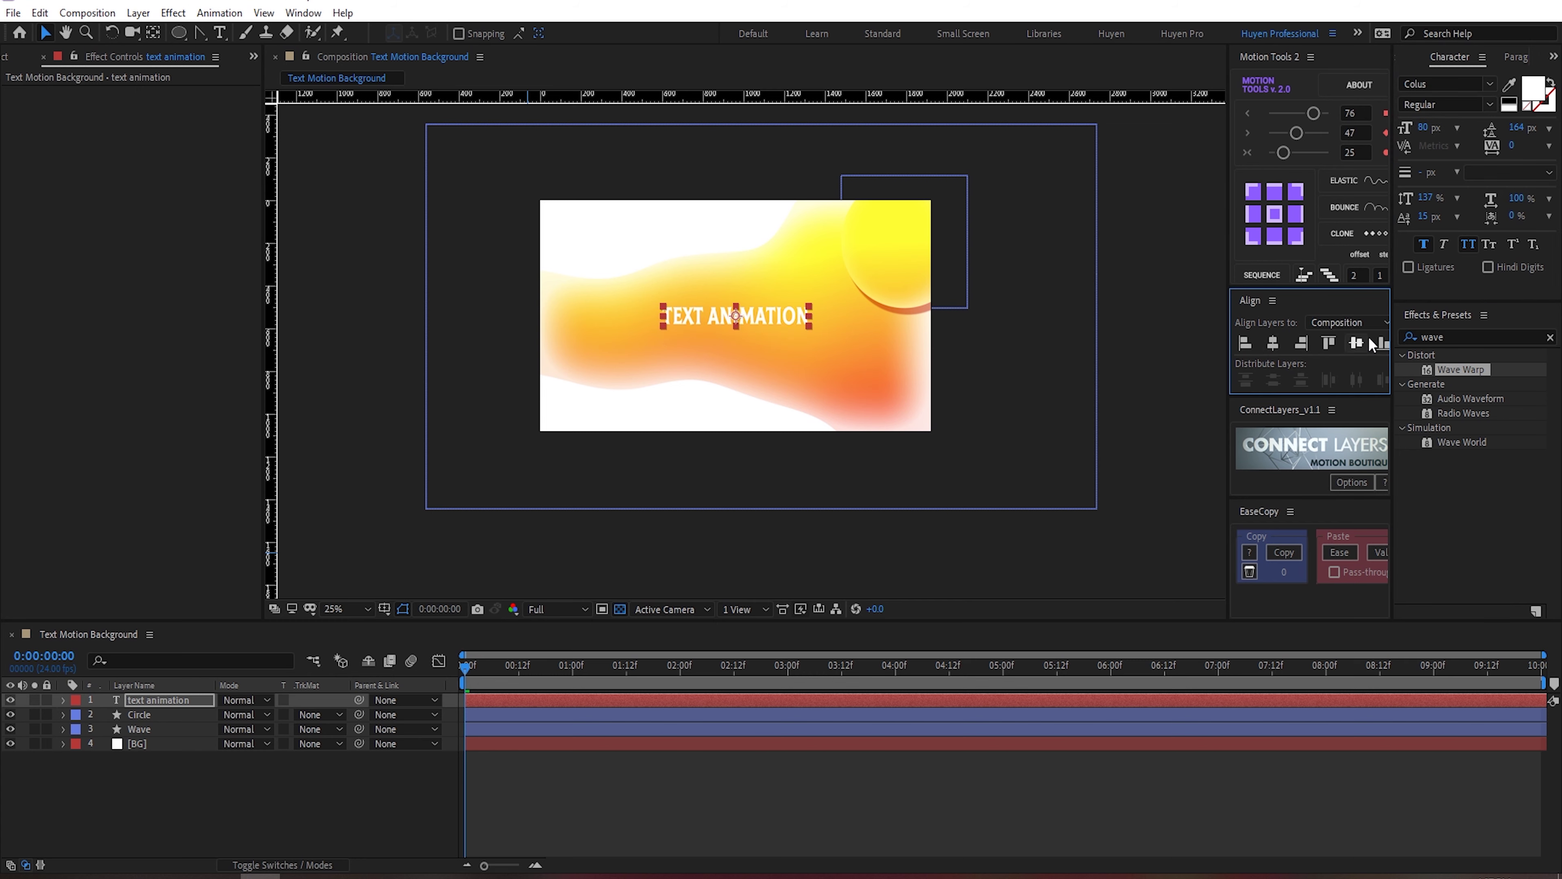
{"action": "left_click", "coordinate": [396, 799]}
{"action": "key", "text": "space"}
{"action": "key", "text": "space"}
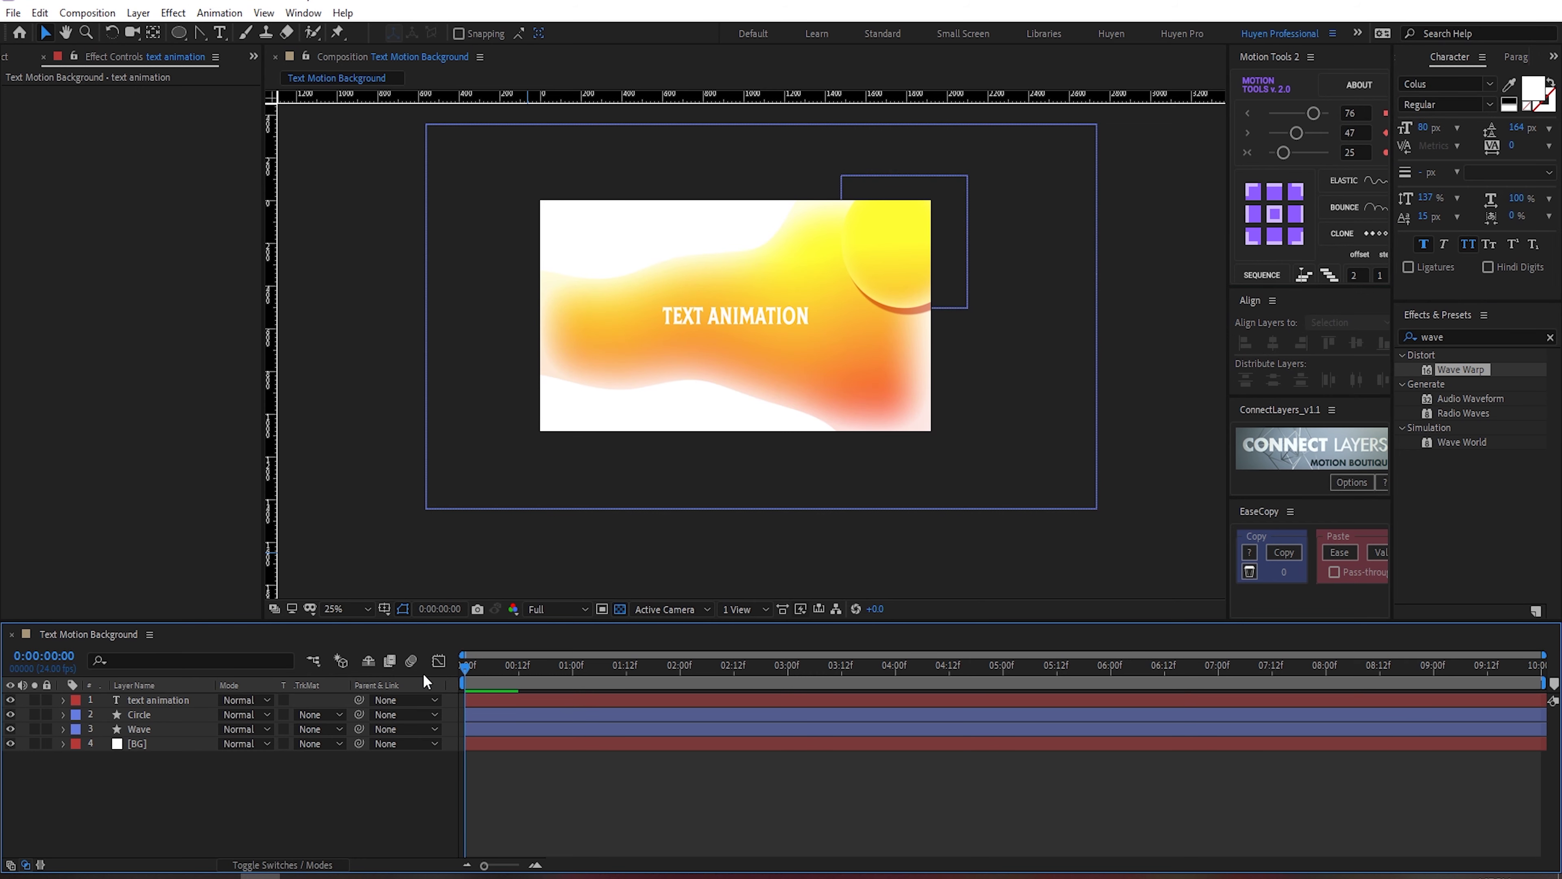
Step: Search presets for 'fade', try Fade Up And Flip on the title, then undo it
{"action": "left_click", "coordinate": [197, 698]}
{"action": "left_click", "coordinate": [1444, 336]}
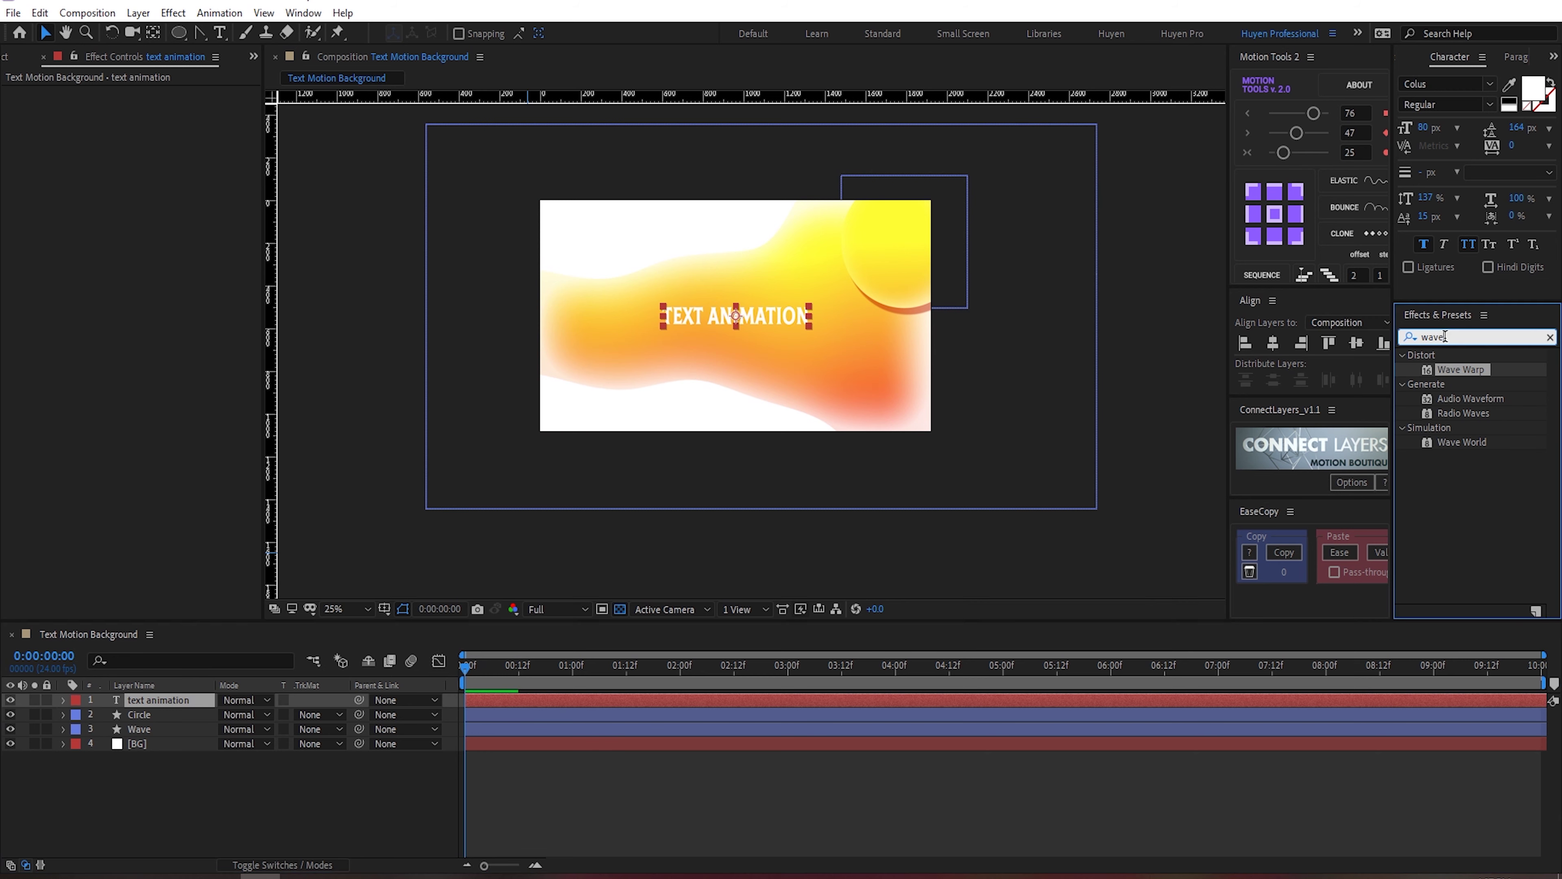
{"action": "type", "text": "fade"}
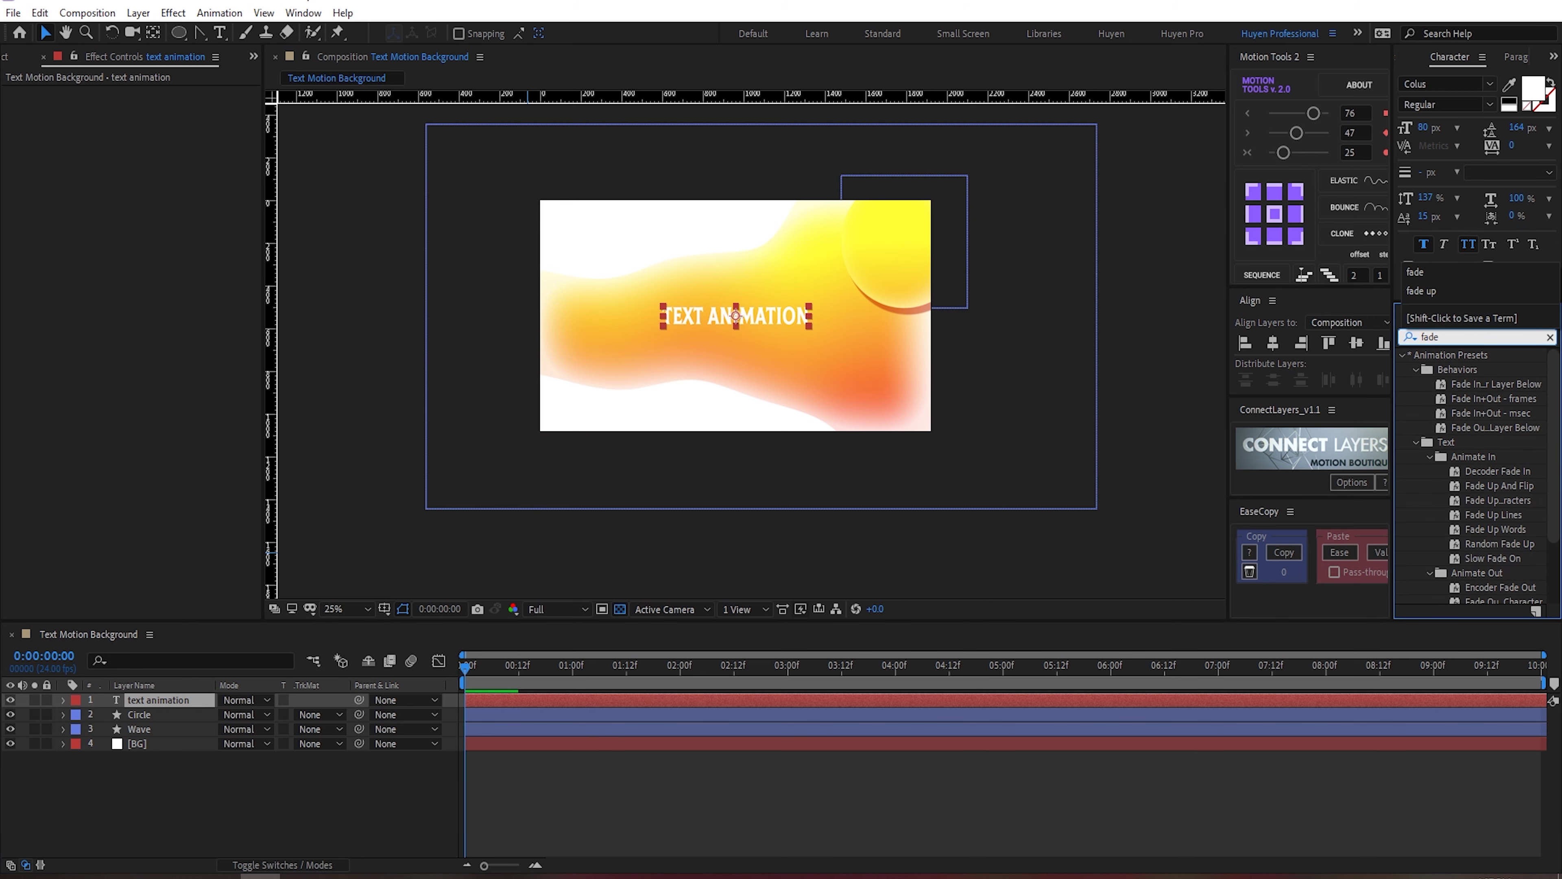
{"action": "left_click", "coordinate": [1444, 461]}
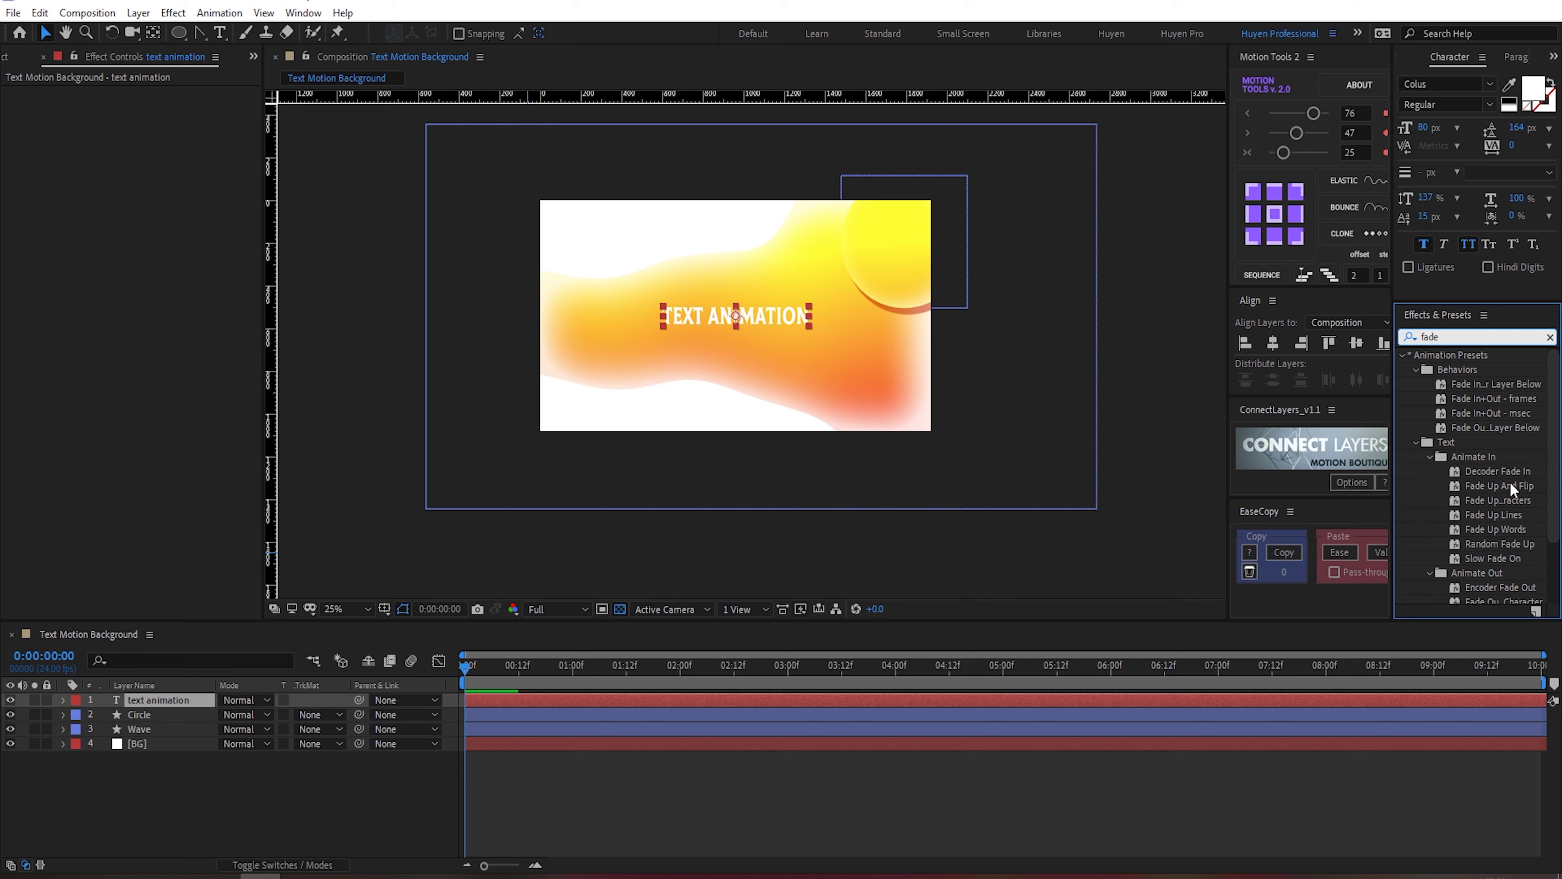
{"action": "double_click", "coordinate": [1474, 485]}
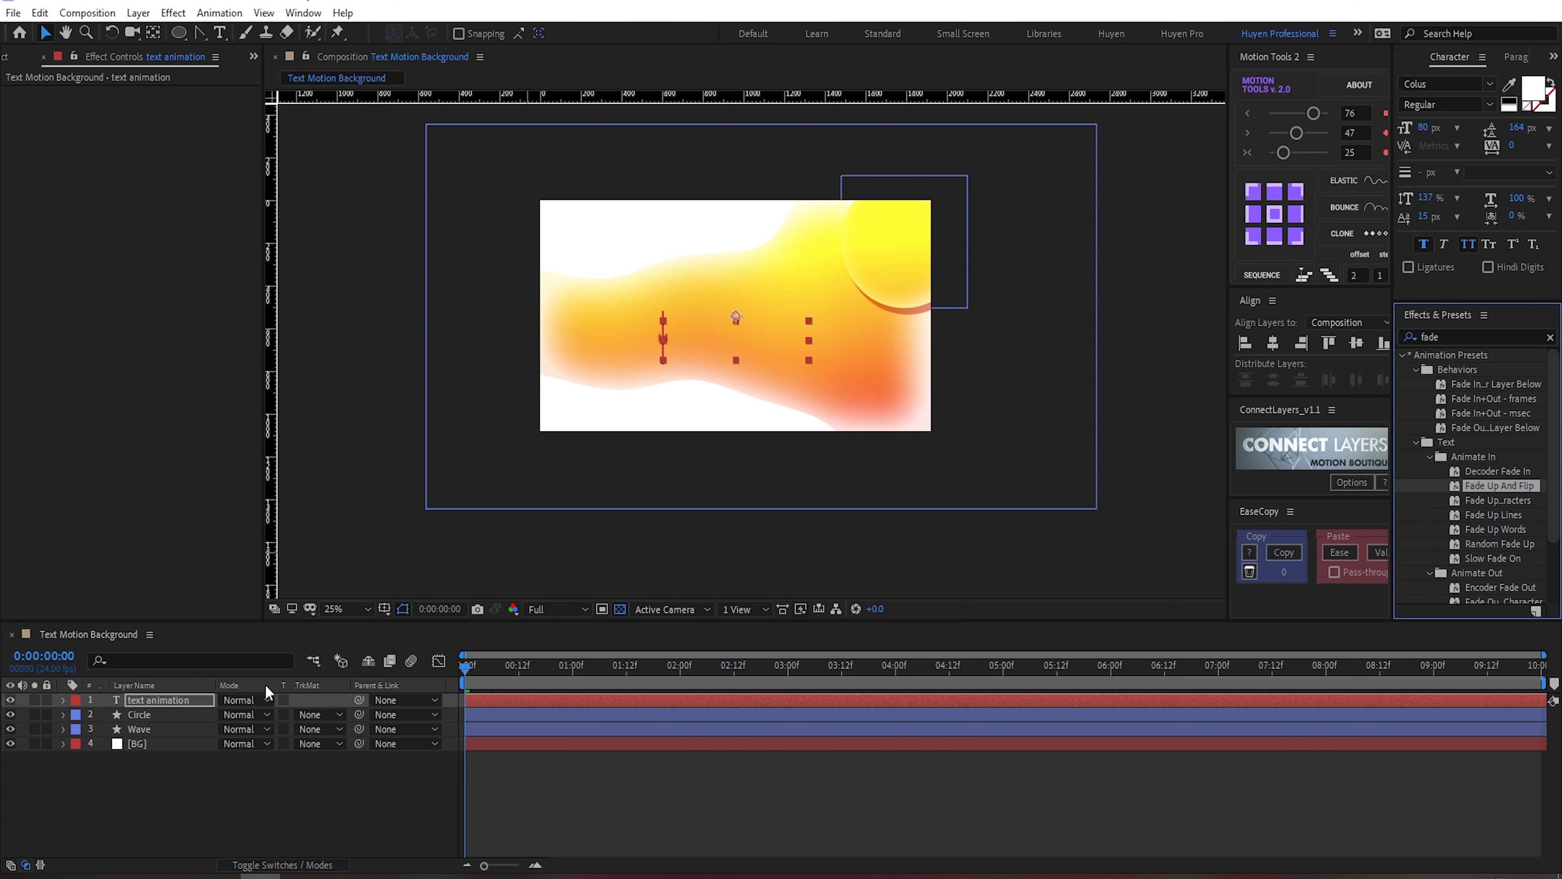
{"action": "key", "text": "space"}
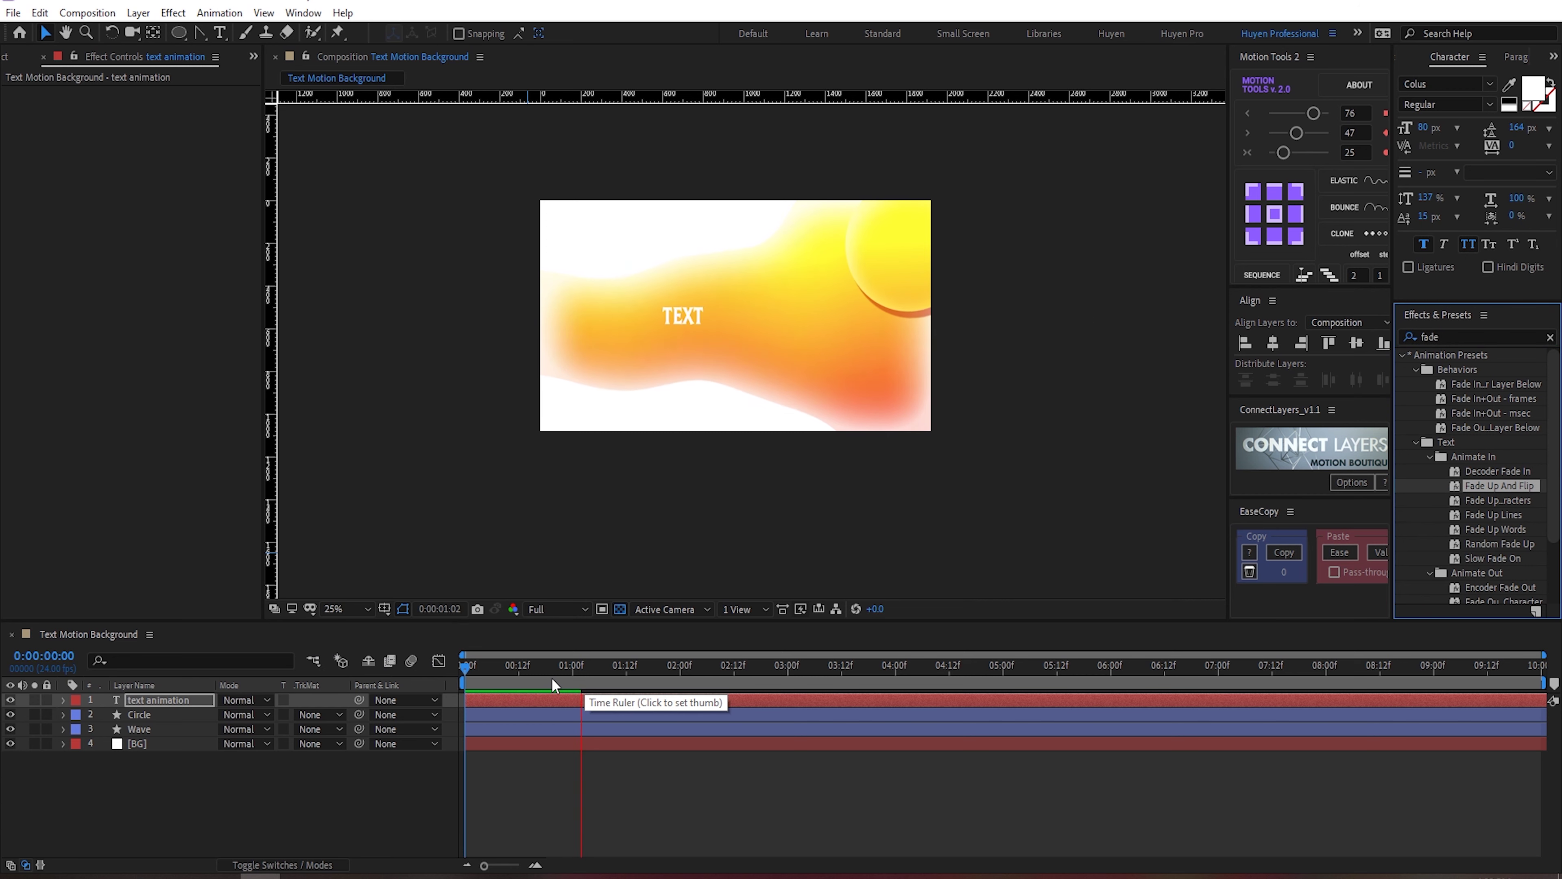
{"action": "left_click", "coordinate": [169, 699]}
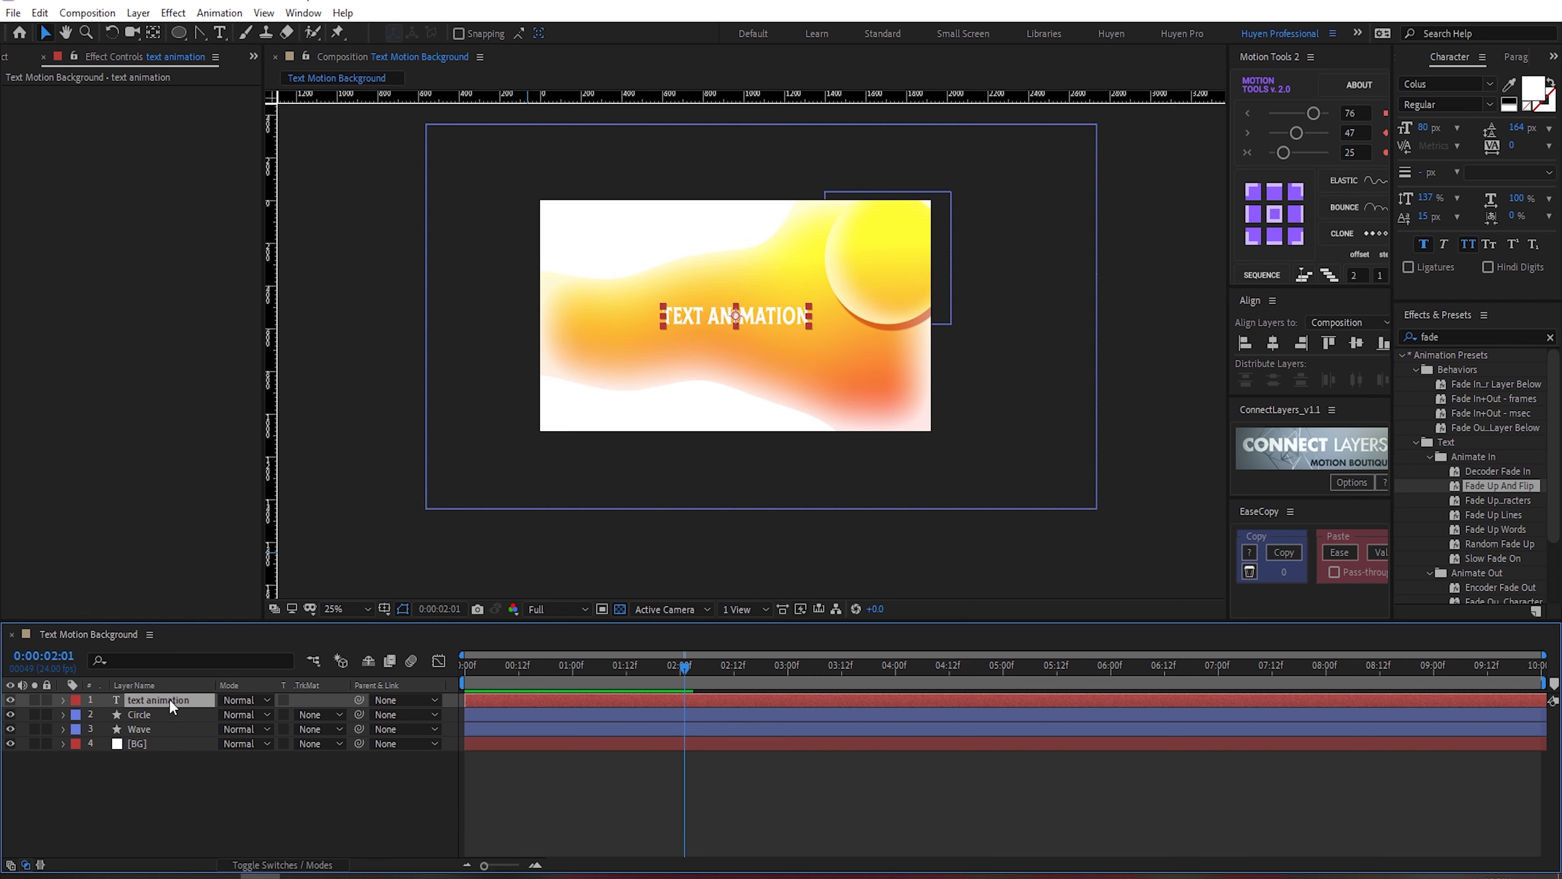
{"action": "key", "text": "ctrl+z"}
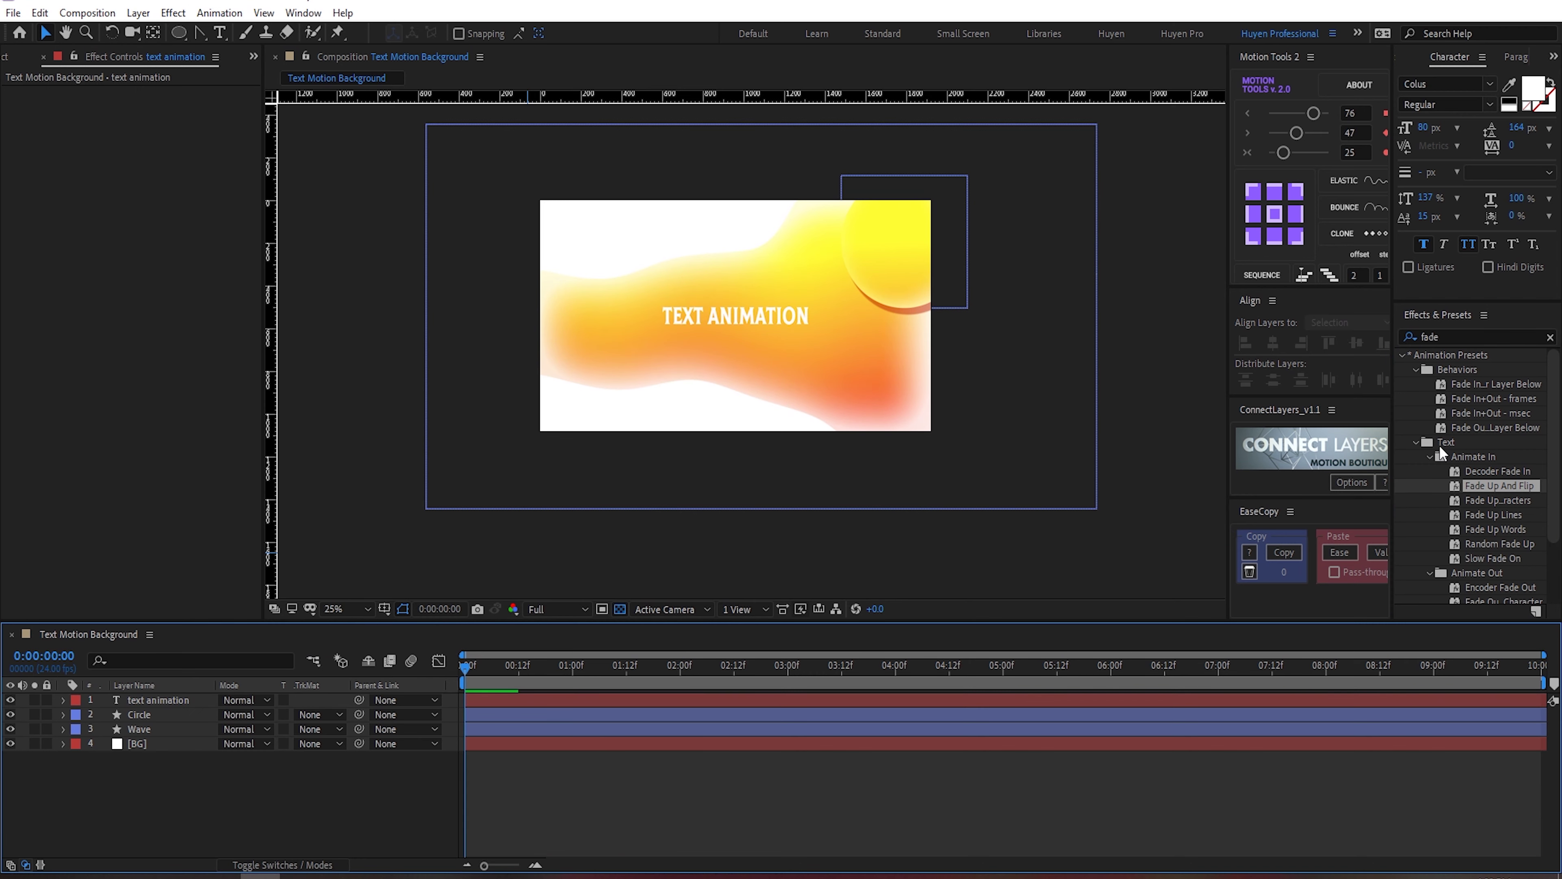
Step: Apply the Fade Up Characters preset to the title layer and reveal its Start keyframes
{"action": "left_click", "coordinate": [1484, 499]}
{"action": "left_click_drag", "start_coordinate": [367, 730], "coordinate": [151, 700]}
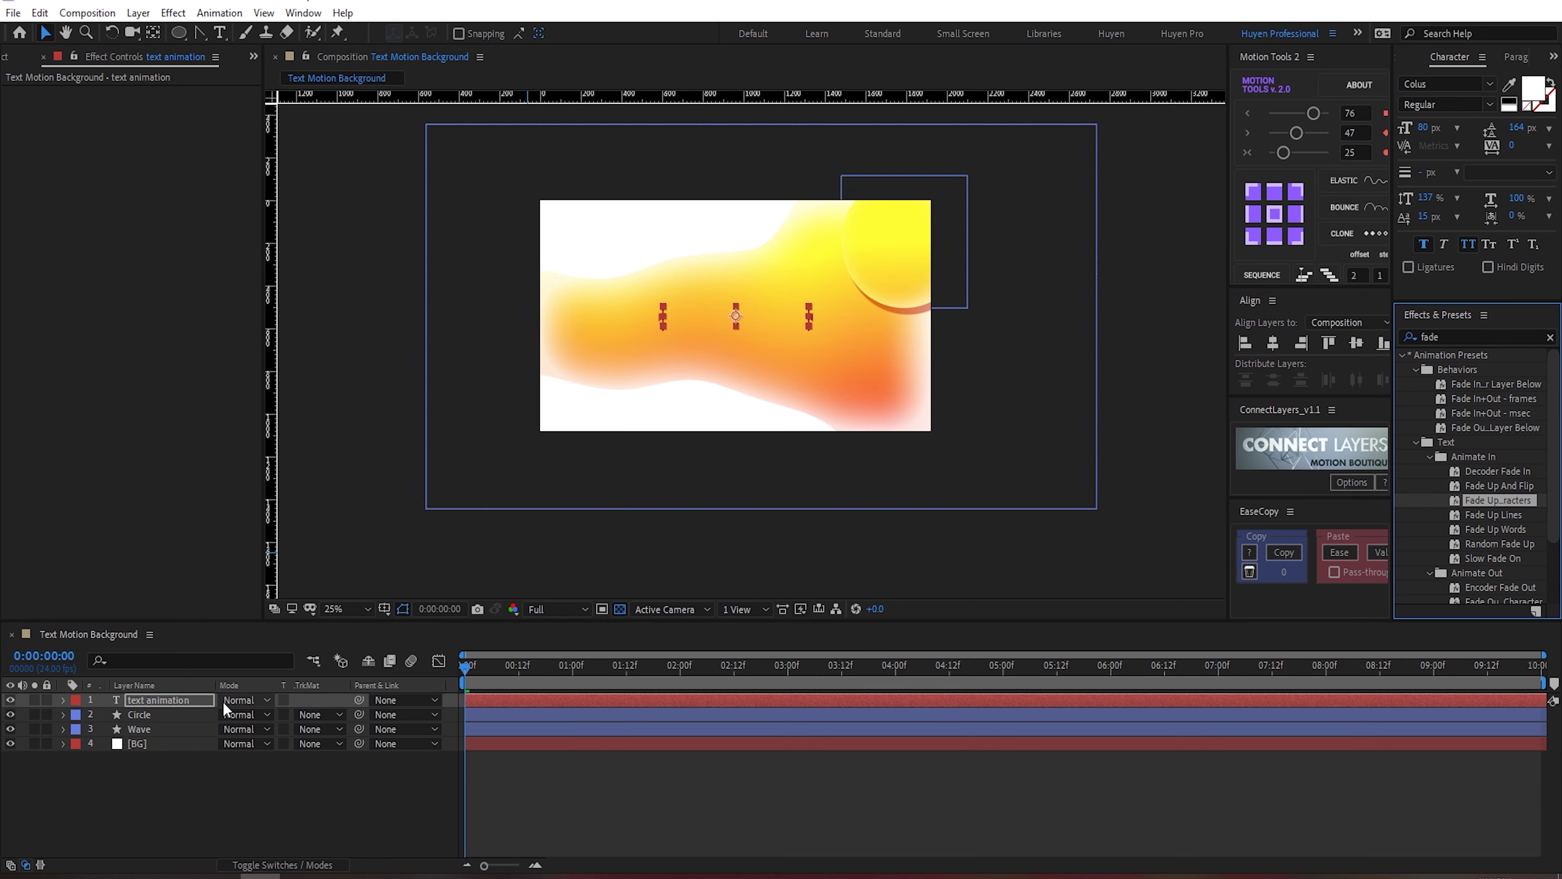
{"action": "left_click", "coordinate": [189, 698]}
{"action": "key", "text": "u"}
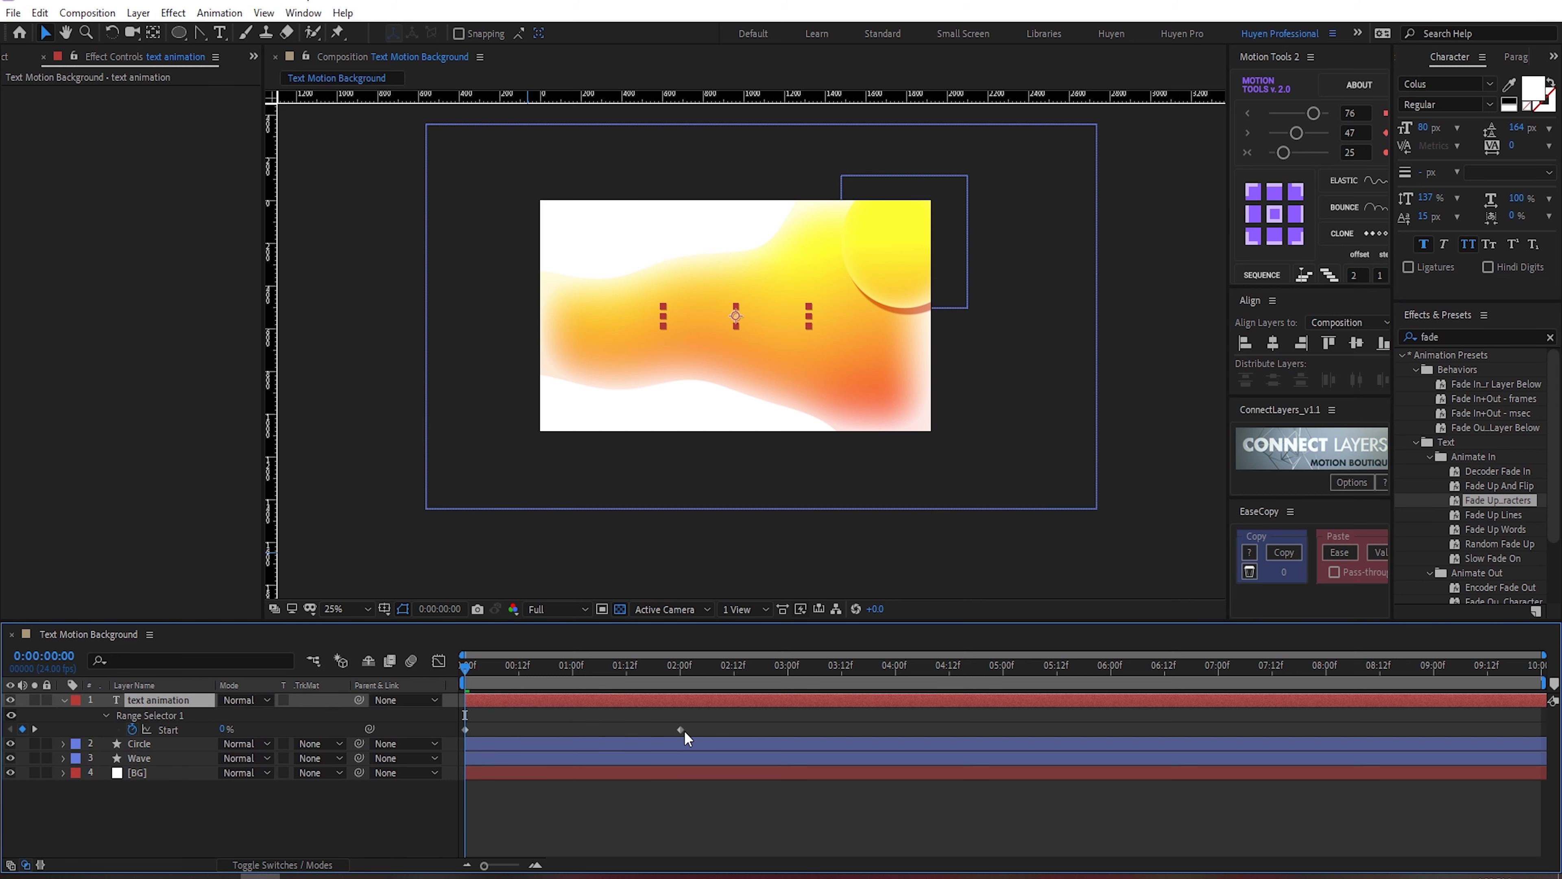
Step: Retime the Start keyframes so the letters fade up over about one second
{"action": "left_click_drag", "start_coordinate": [680, 729], "coordinate": [572, 729]}
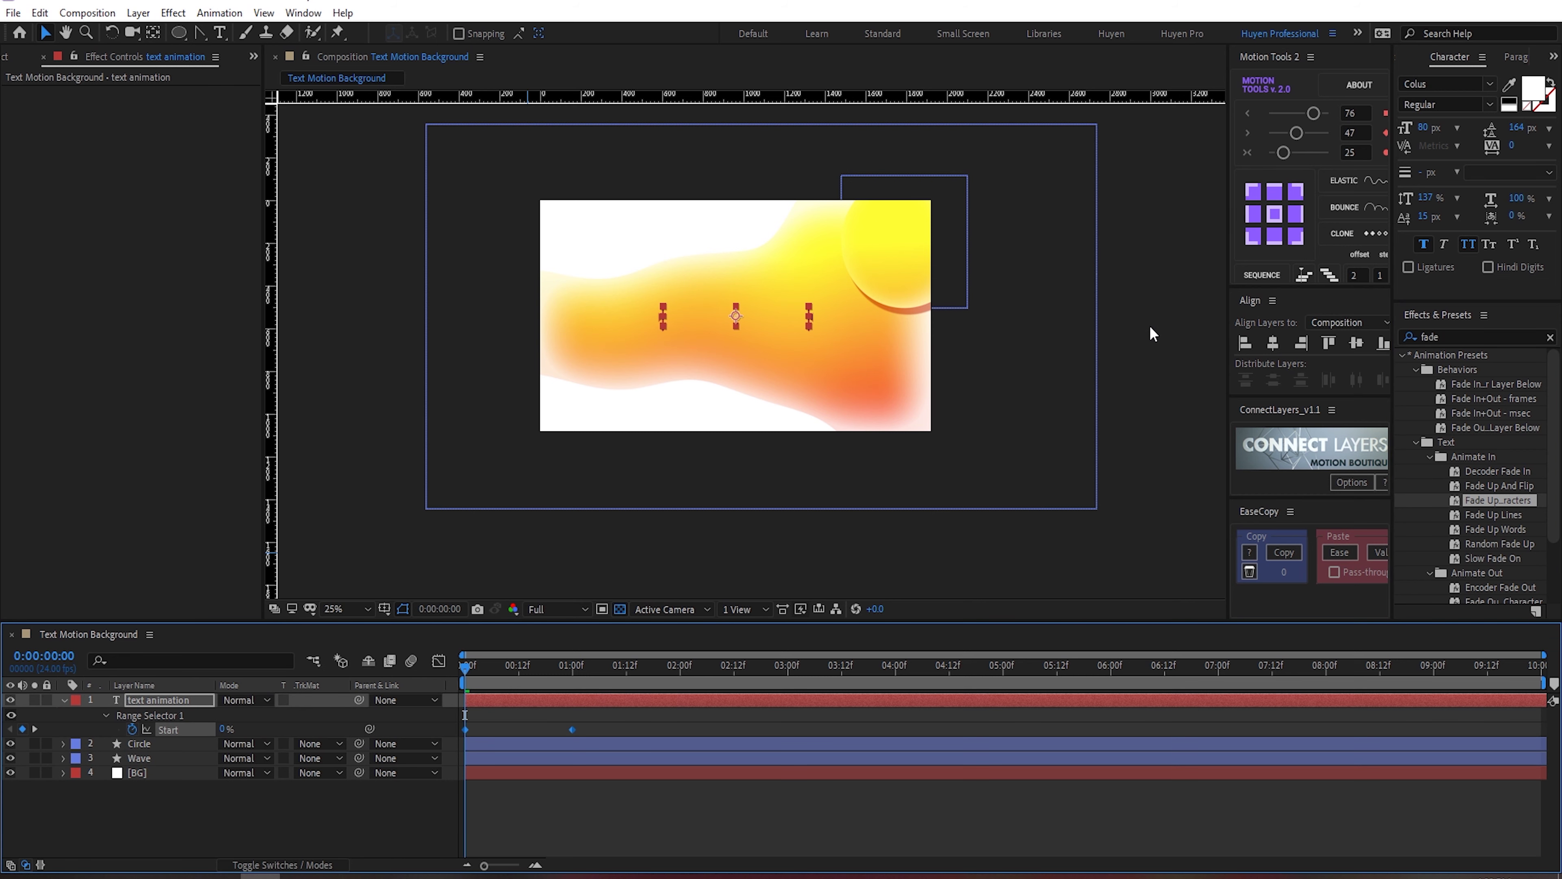
{"action": "key", "text": "space"}
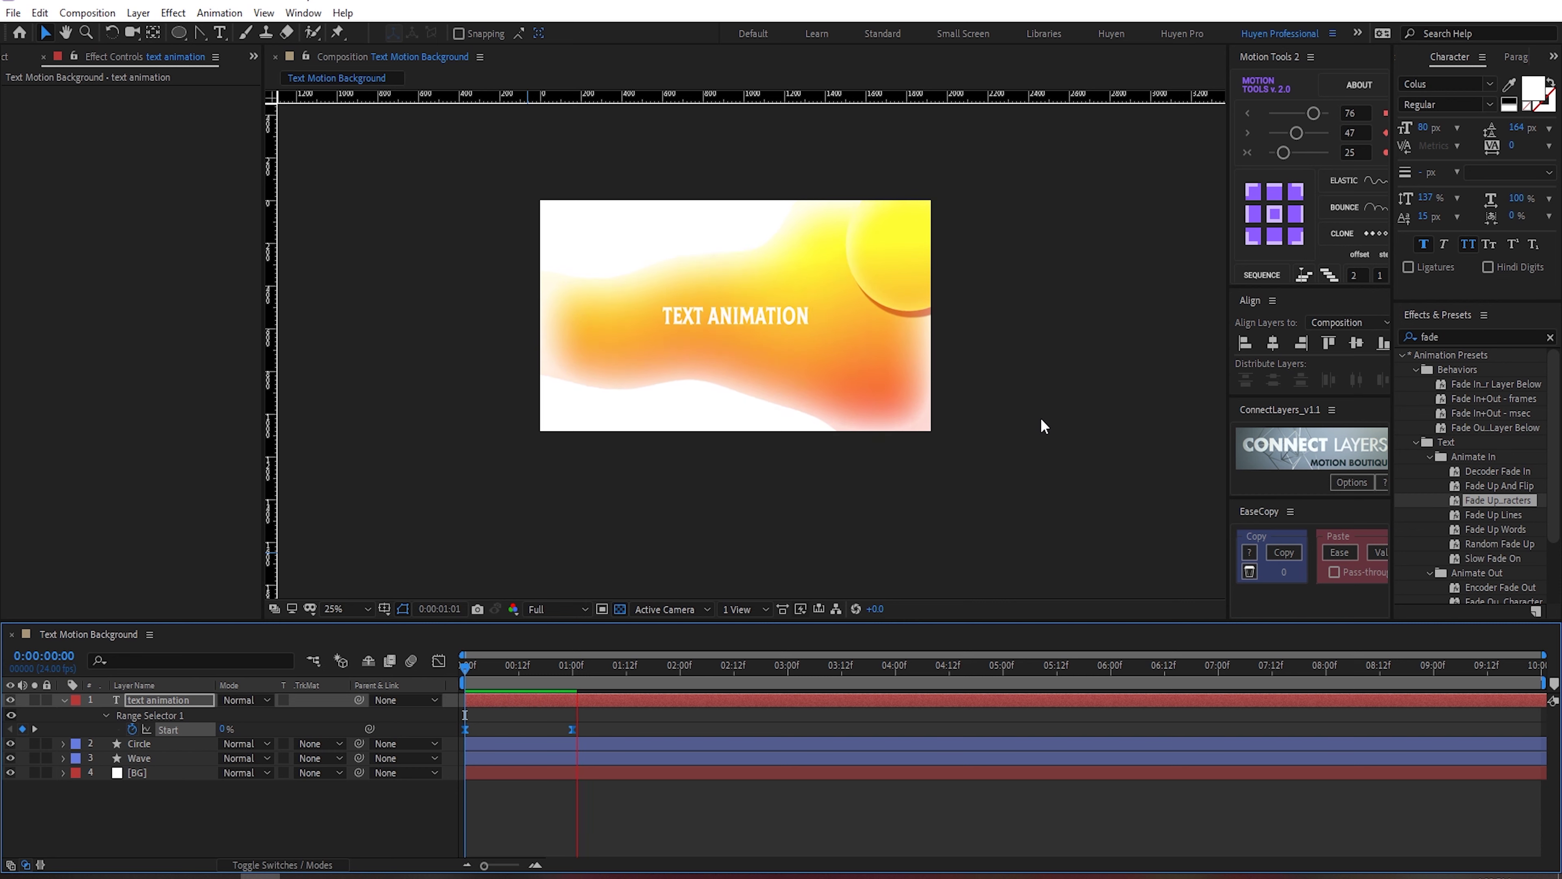
{"action": "left_click_drag", "start_coordinate": [509, 671], "coordinate": [534, 677]}
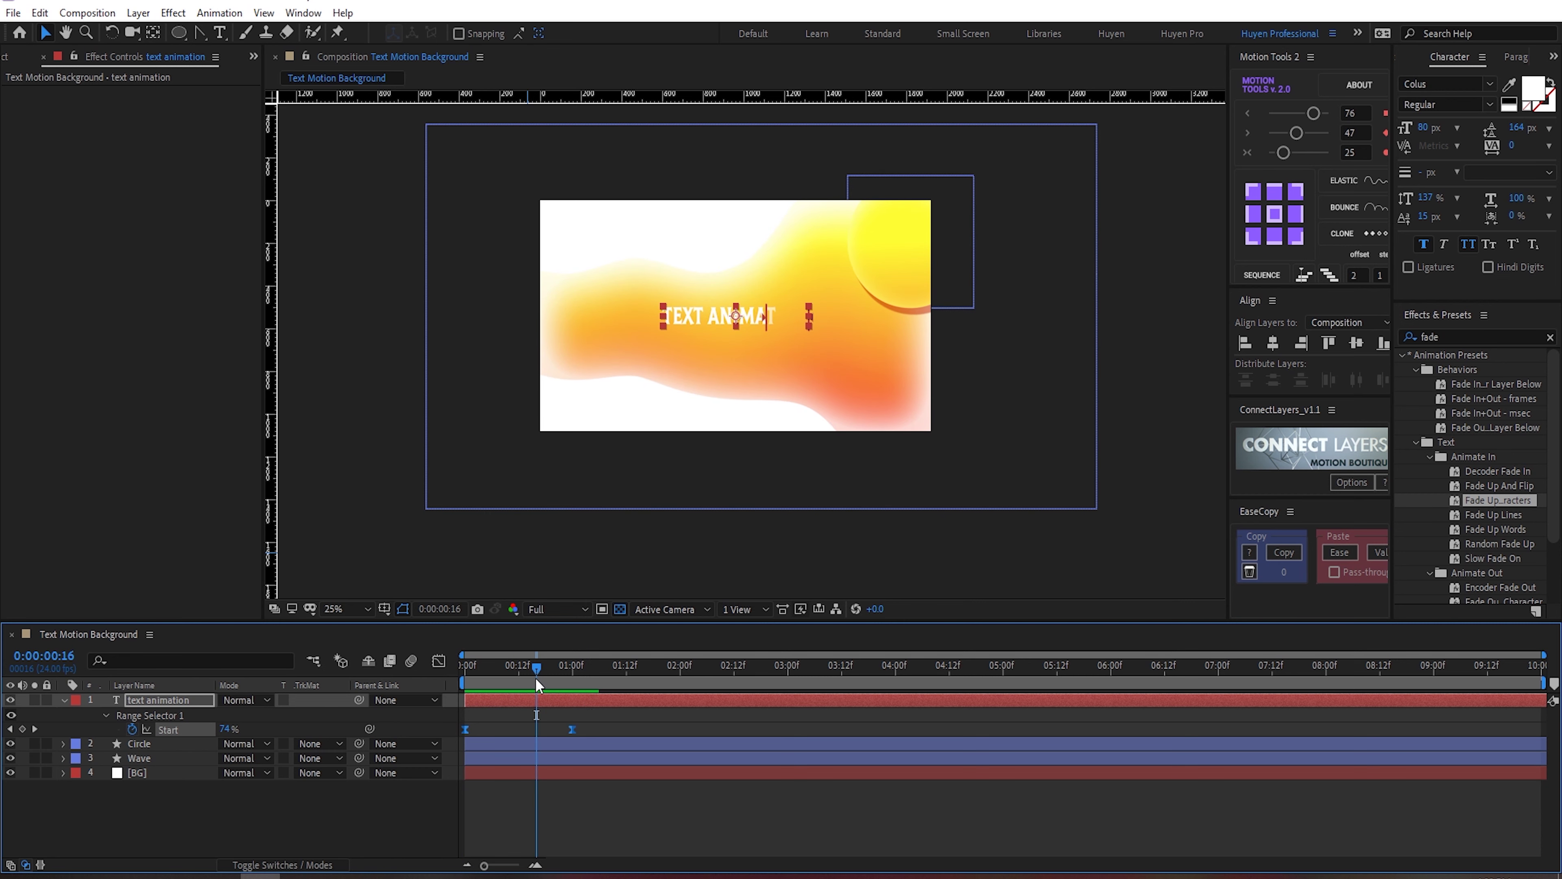
{"action": "left_click_drag", "start_coordinate": [572, 729], "coordinate": [536, 729]}
{"action": "key", "text": "Home"}
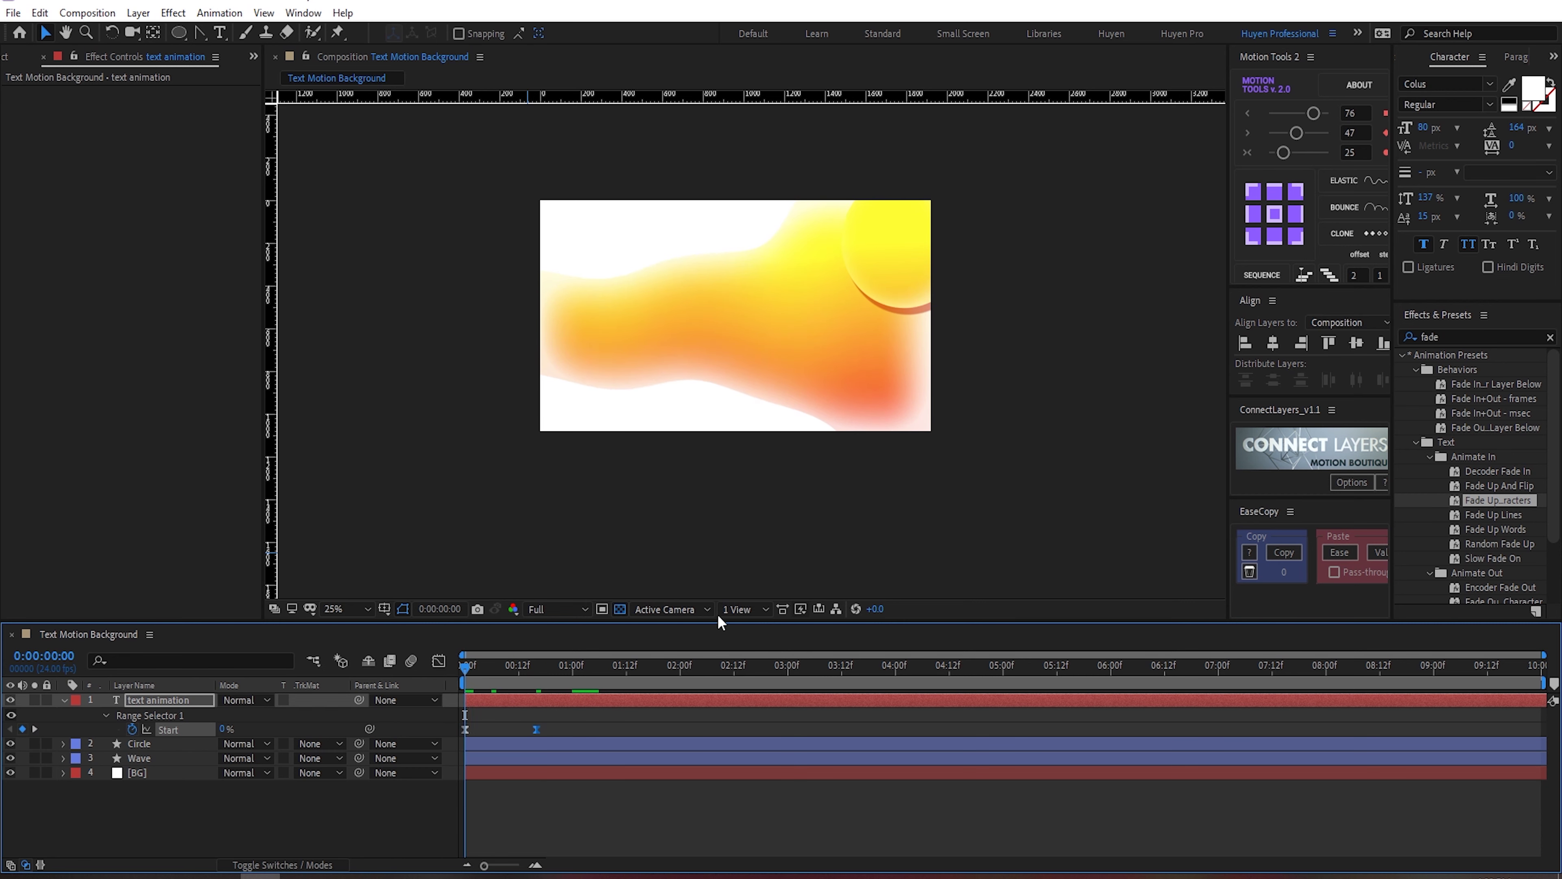
{"action": "key", "text": "space"}
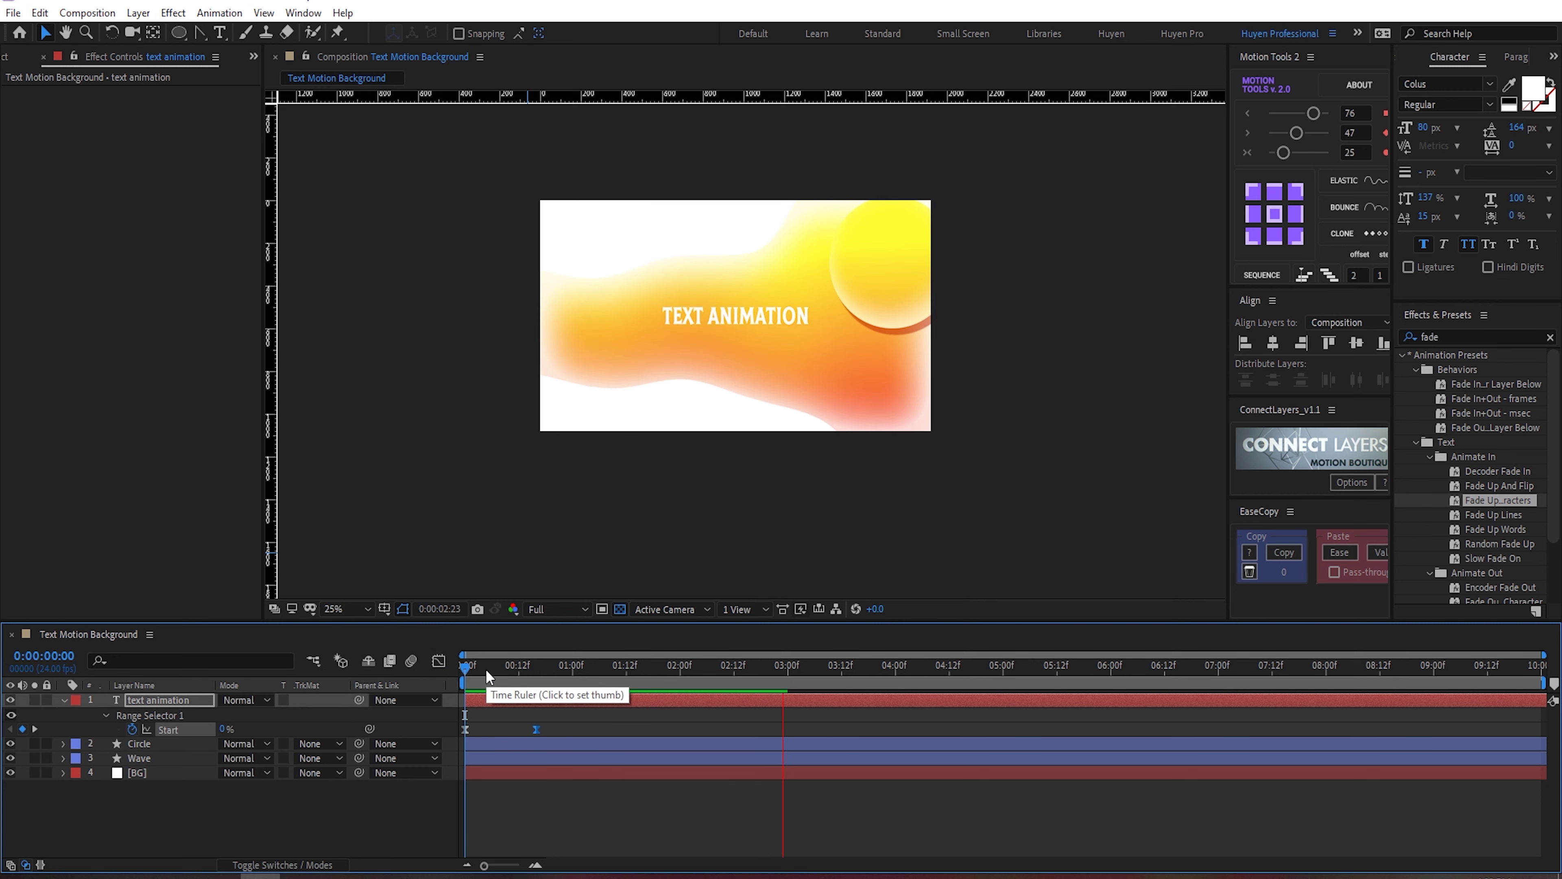
{"action": "left_click", "coordinate": [570, 666]}
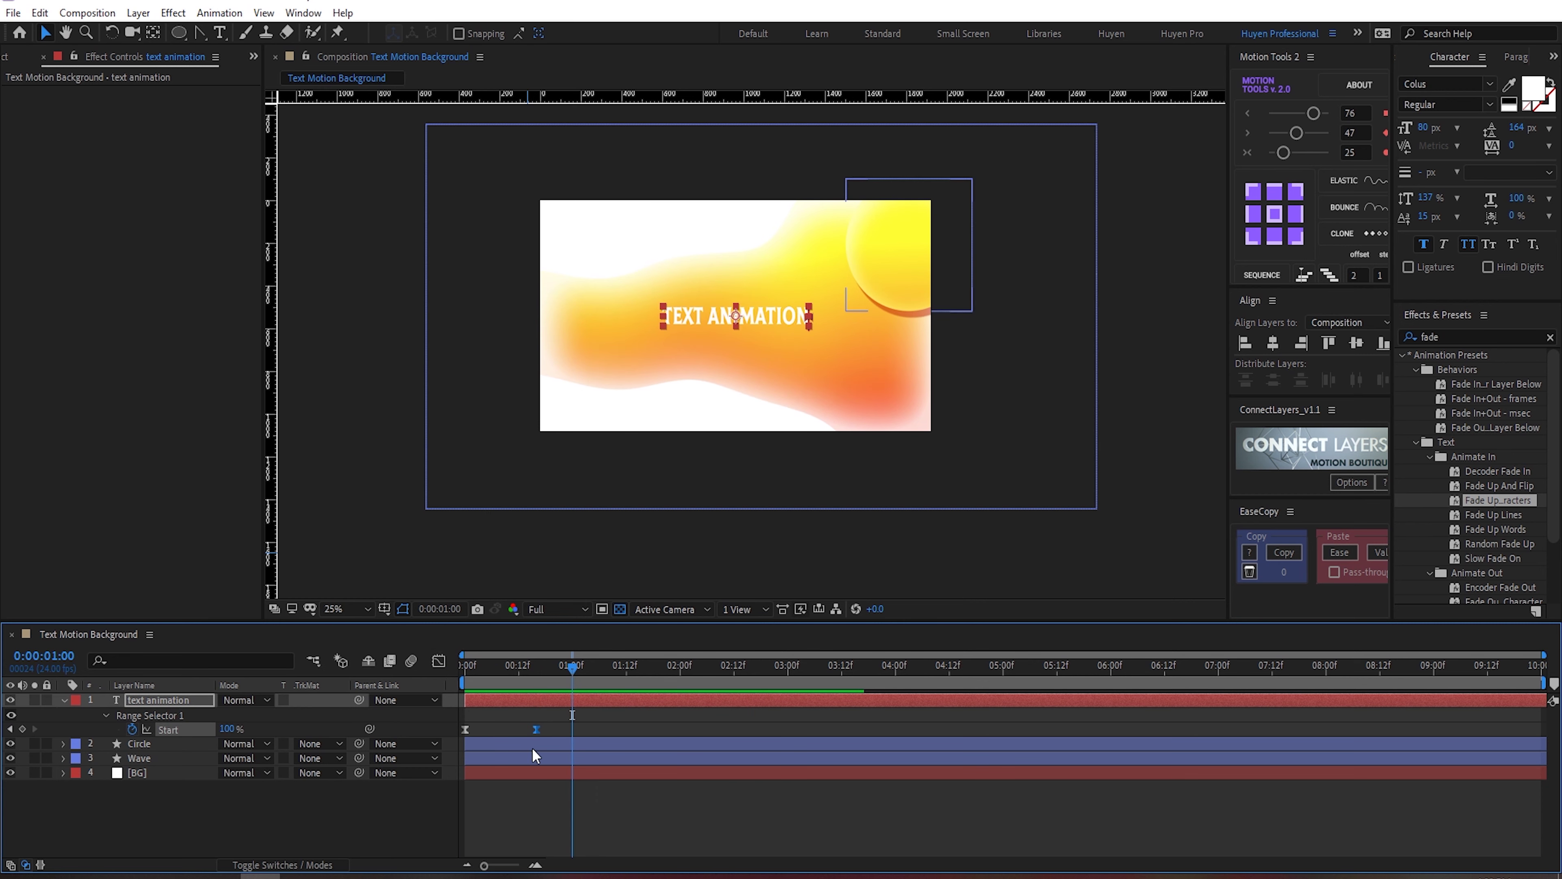
{"action": "left_click", "coordinate": [465, 667]}
{"action": "key", "text": "space"}
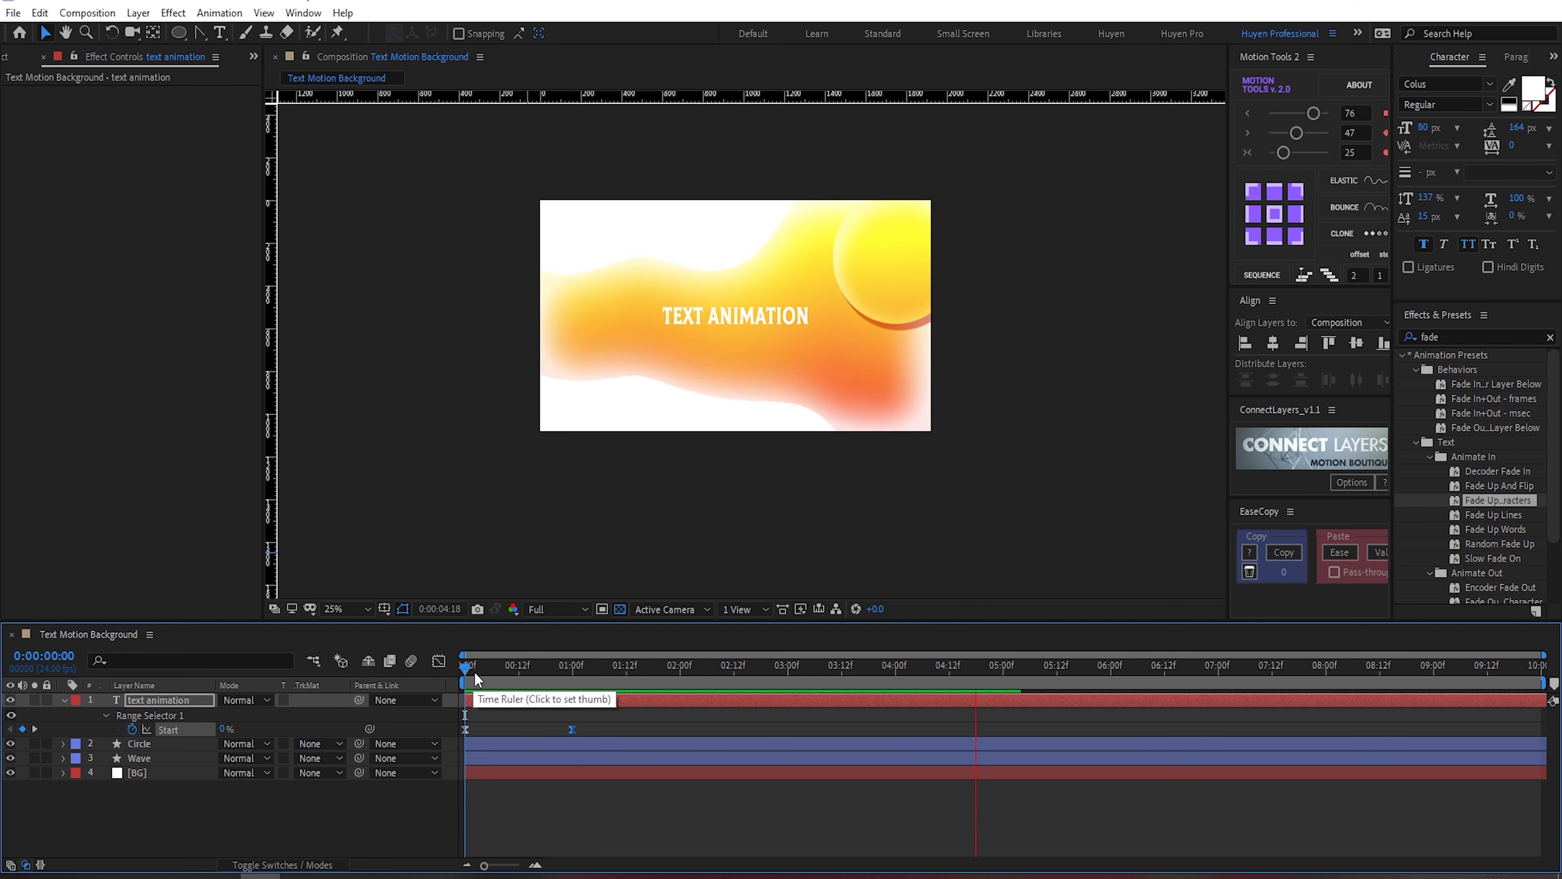
{"action": "key", "text": "space"}
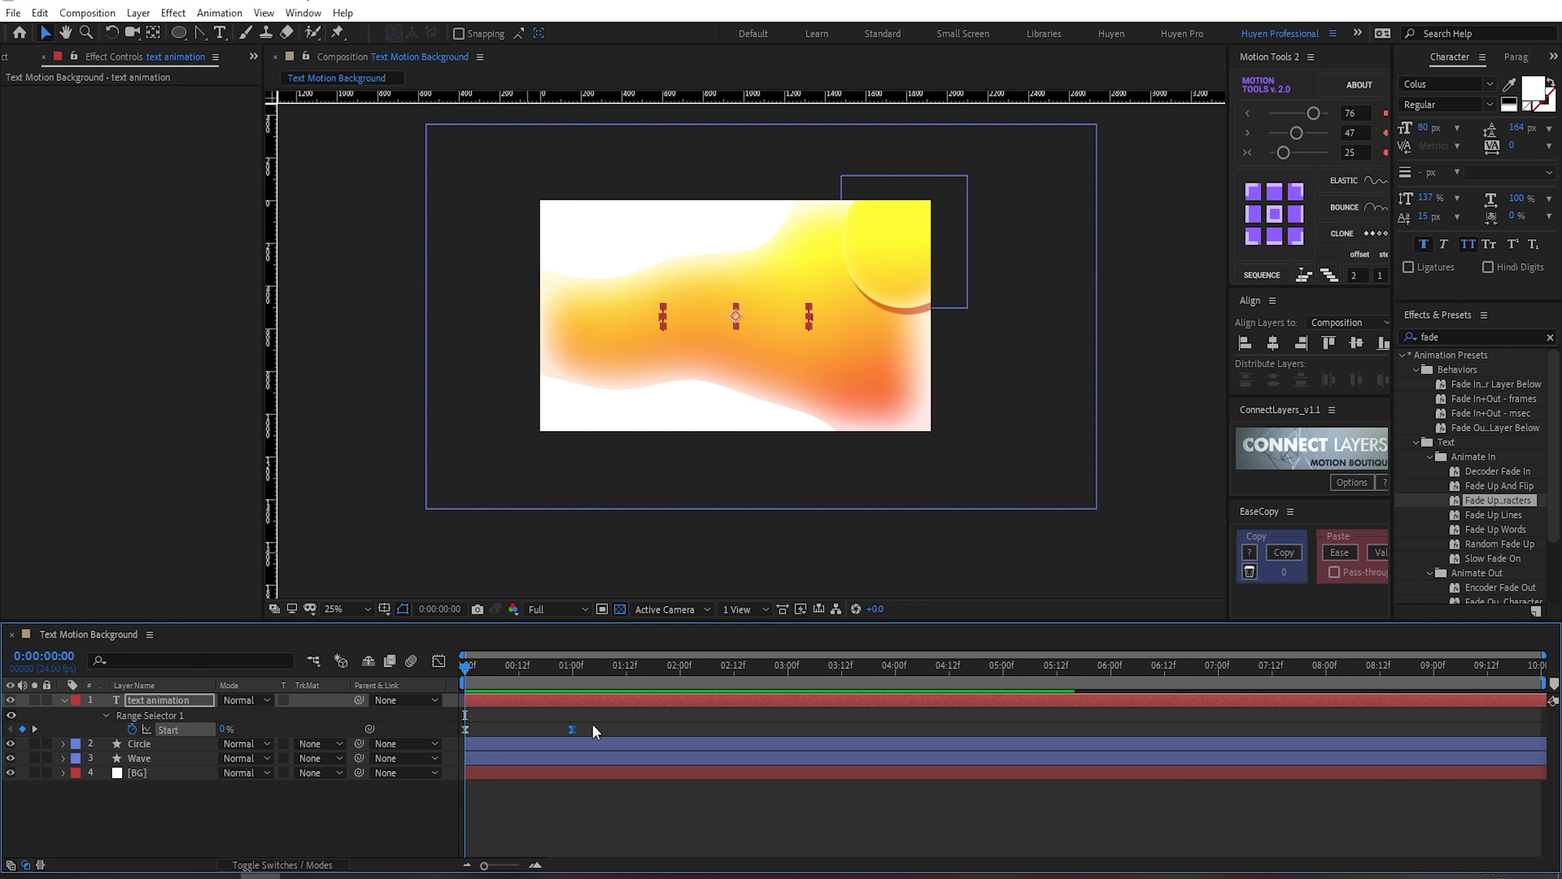
{"action": "left_click_drag", "start_coordinate": [465, 729], "coordinate": [572, 729]}
Step: Keyframe the title's Opacity from 0% at 0:00 to 100% at 1:00
{"action": "key", "text": "t"}
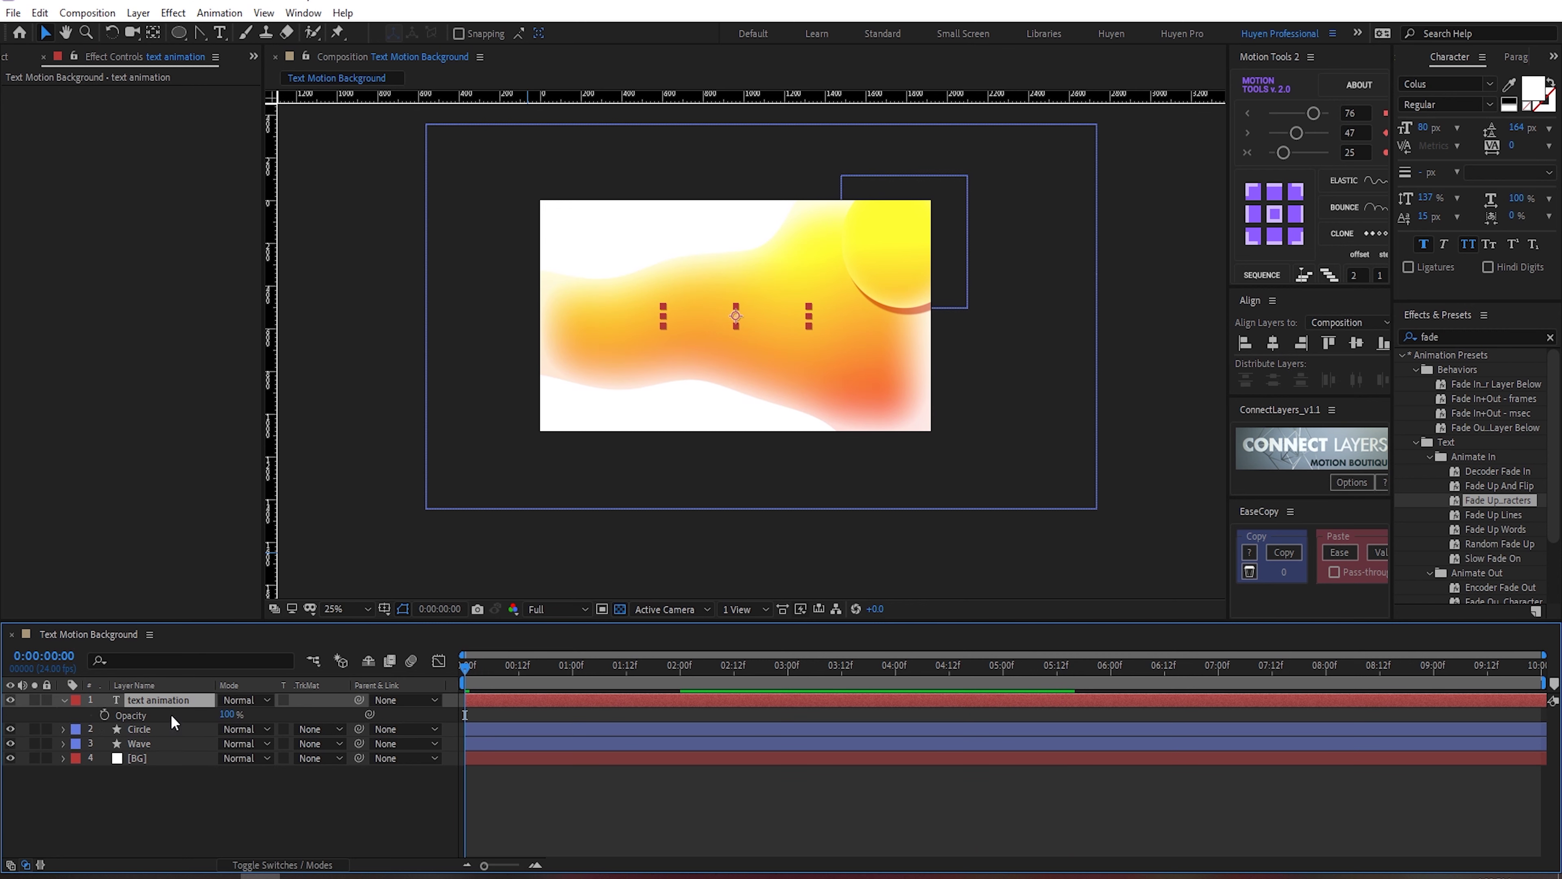
{"action": "left_click", "coordinate": [104, 715]}
{"action": "left_click_drag", "start_coordinate": [466, 666], "coordinate": [572, 668]}
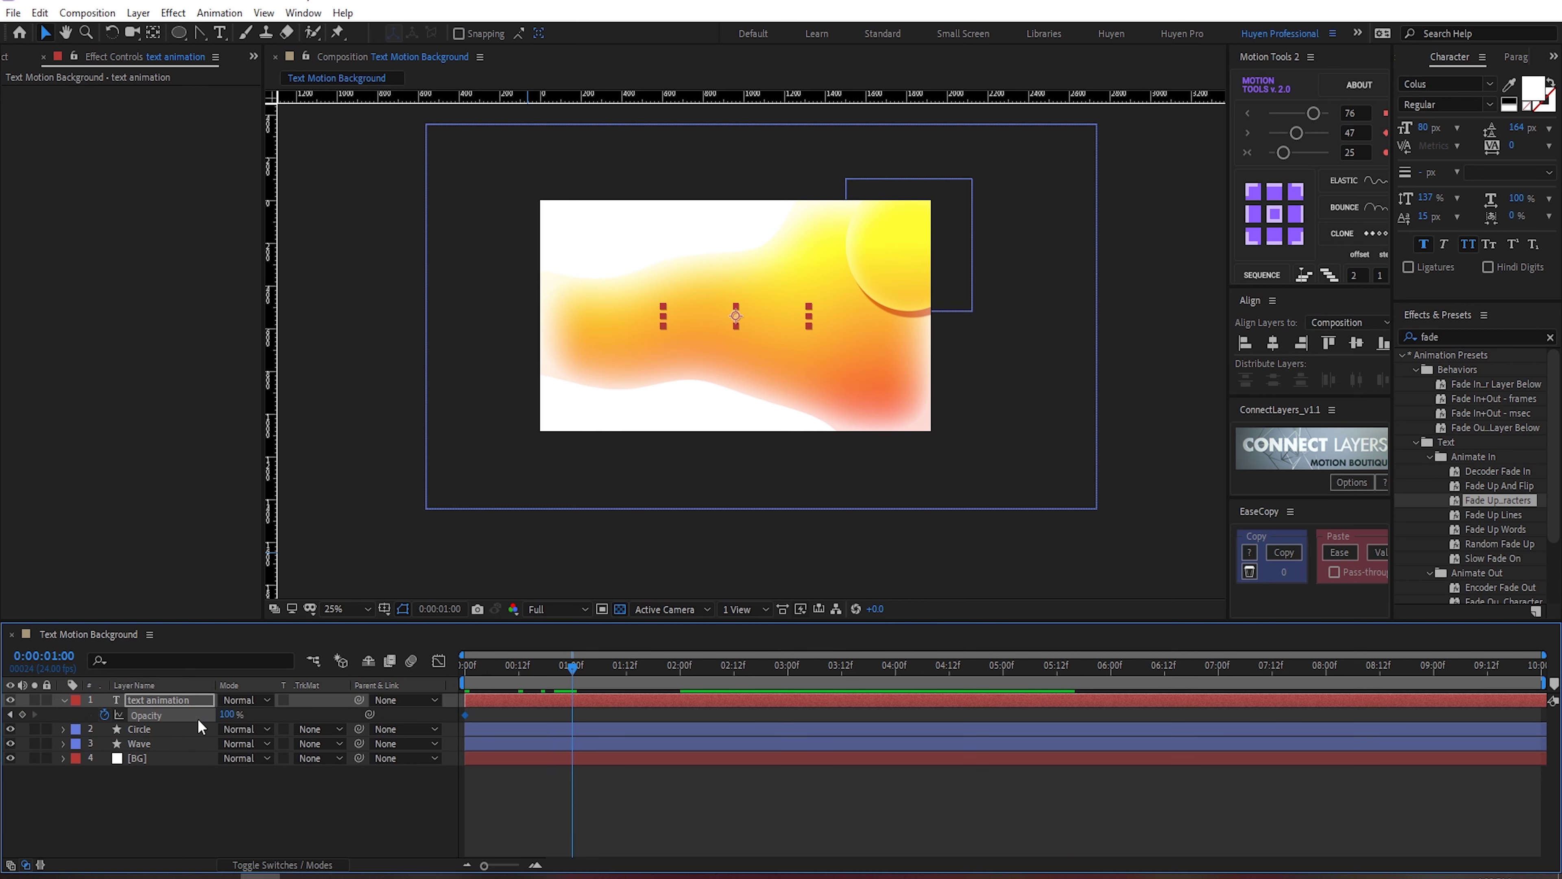
{"action": "key", "text": "Home"}
{"action": "left_click", "coordinate": [228, 714]}
{"action": "type", "text": "0"}
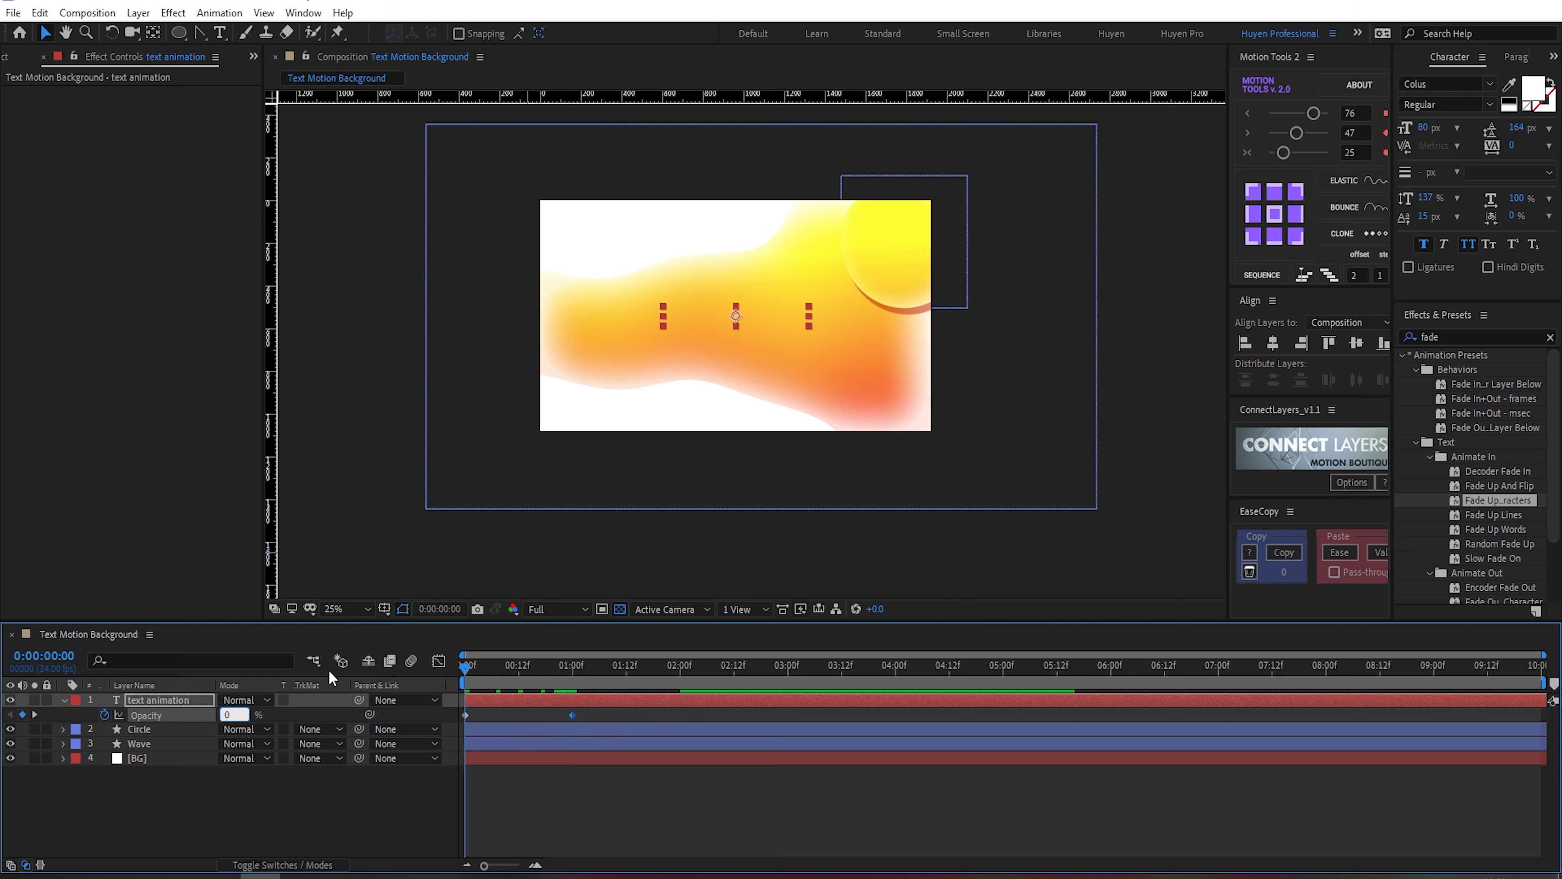
{"action": "key", "text": "Return"}
Step: Copy both Opacity keyframes and paste them at 0:00:03:12
{"action": "key", "text": "u"}
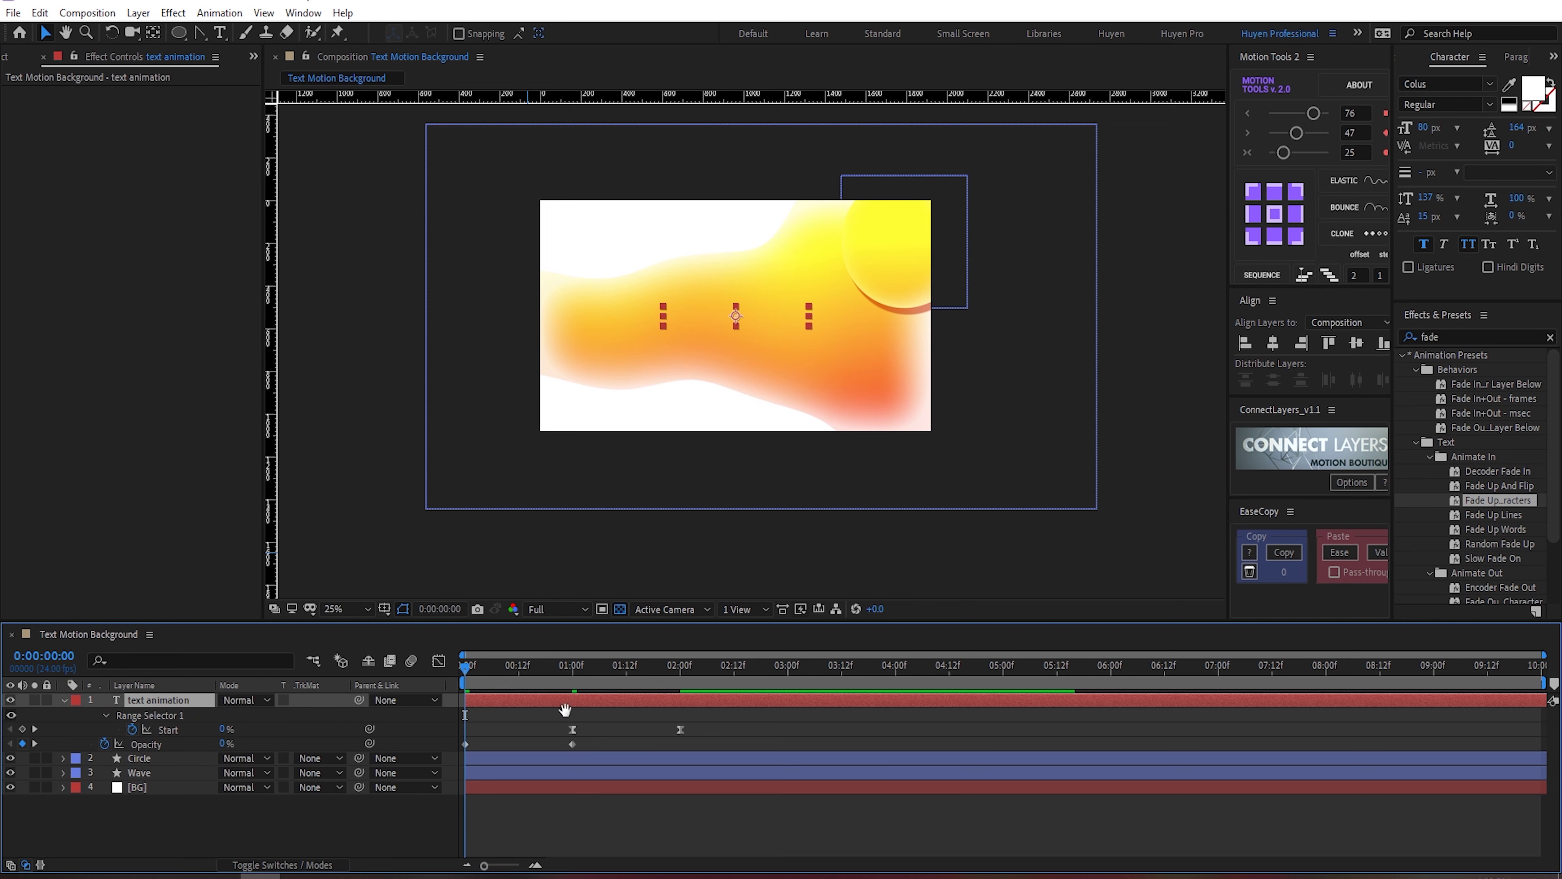
{"action": "key", "text": "space"}
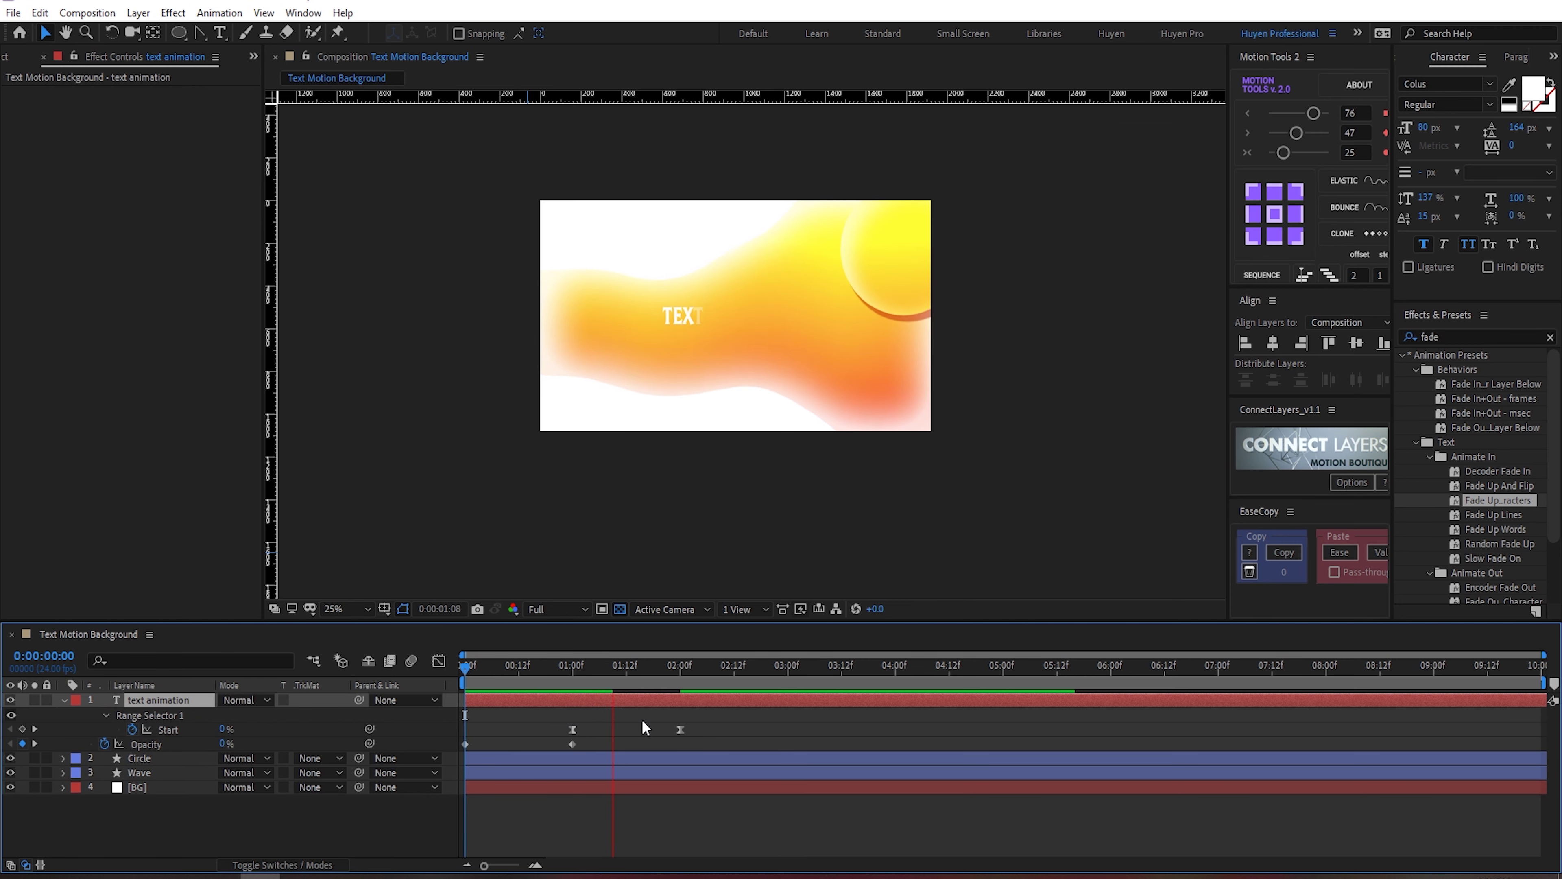
{"action": "left_click", "coordinate": [846, 669]}
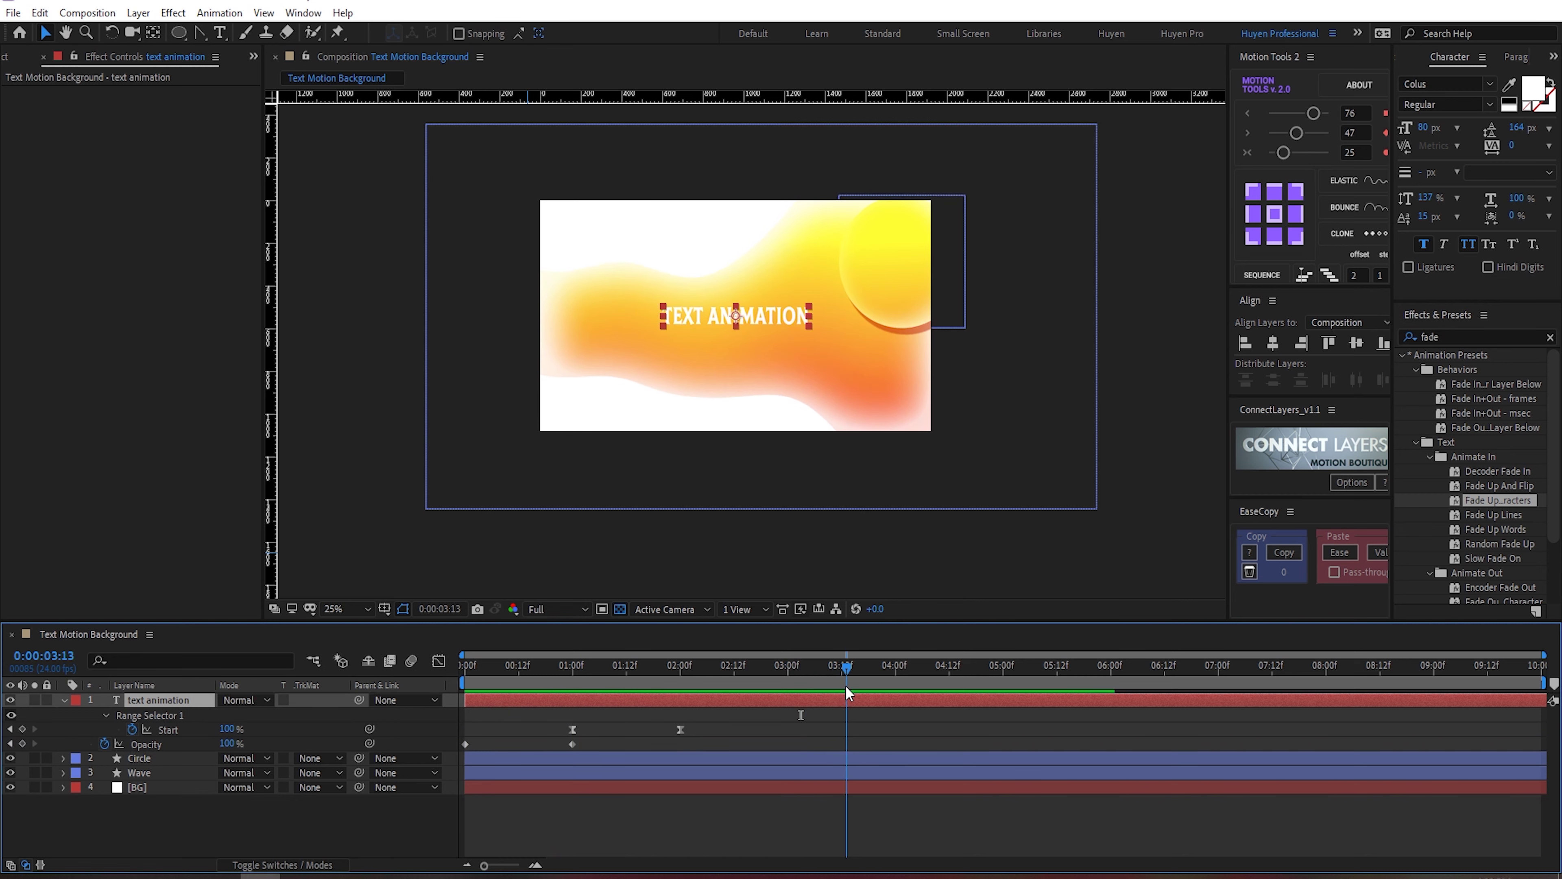
{"action": "left_click_drag", "start_coordinate": [846, 692], "coordinate": [842, 686]}
{"action": "left_click_drag", "start_coordinate": [593, 738], "coordinate": [459, 752]}
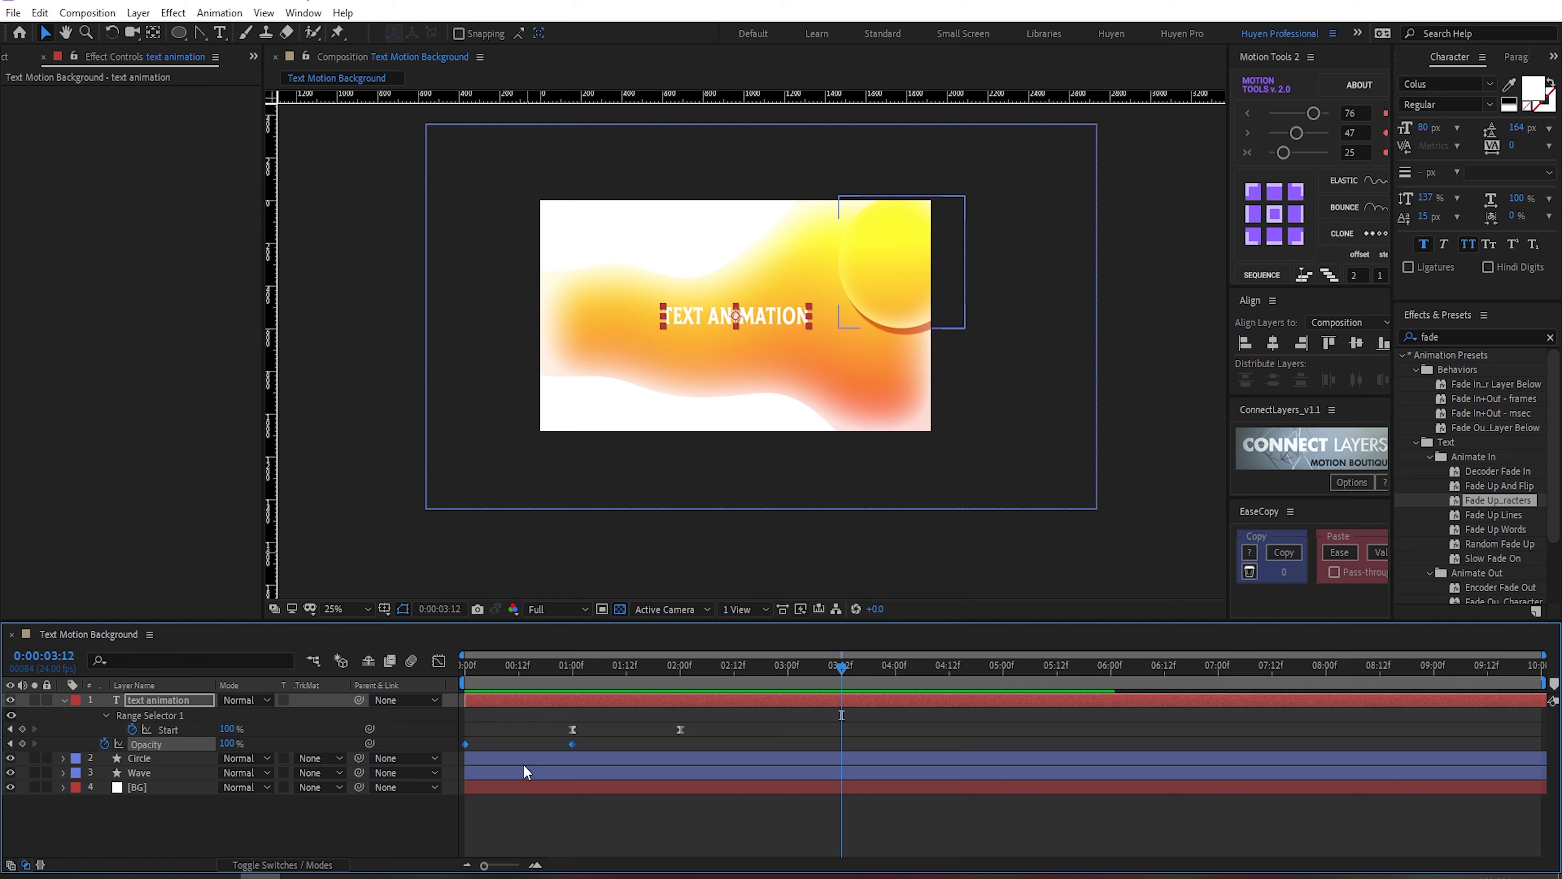
{"action": "key", "text": "ctrl+v"}
Step: Time-reverse the pasted opacity keyframes and move the final one to 4:00
{"action": "right_click", "coordinate": [843, 743]}
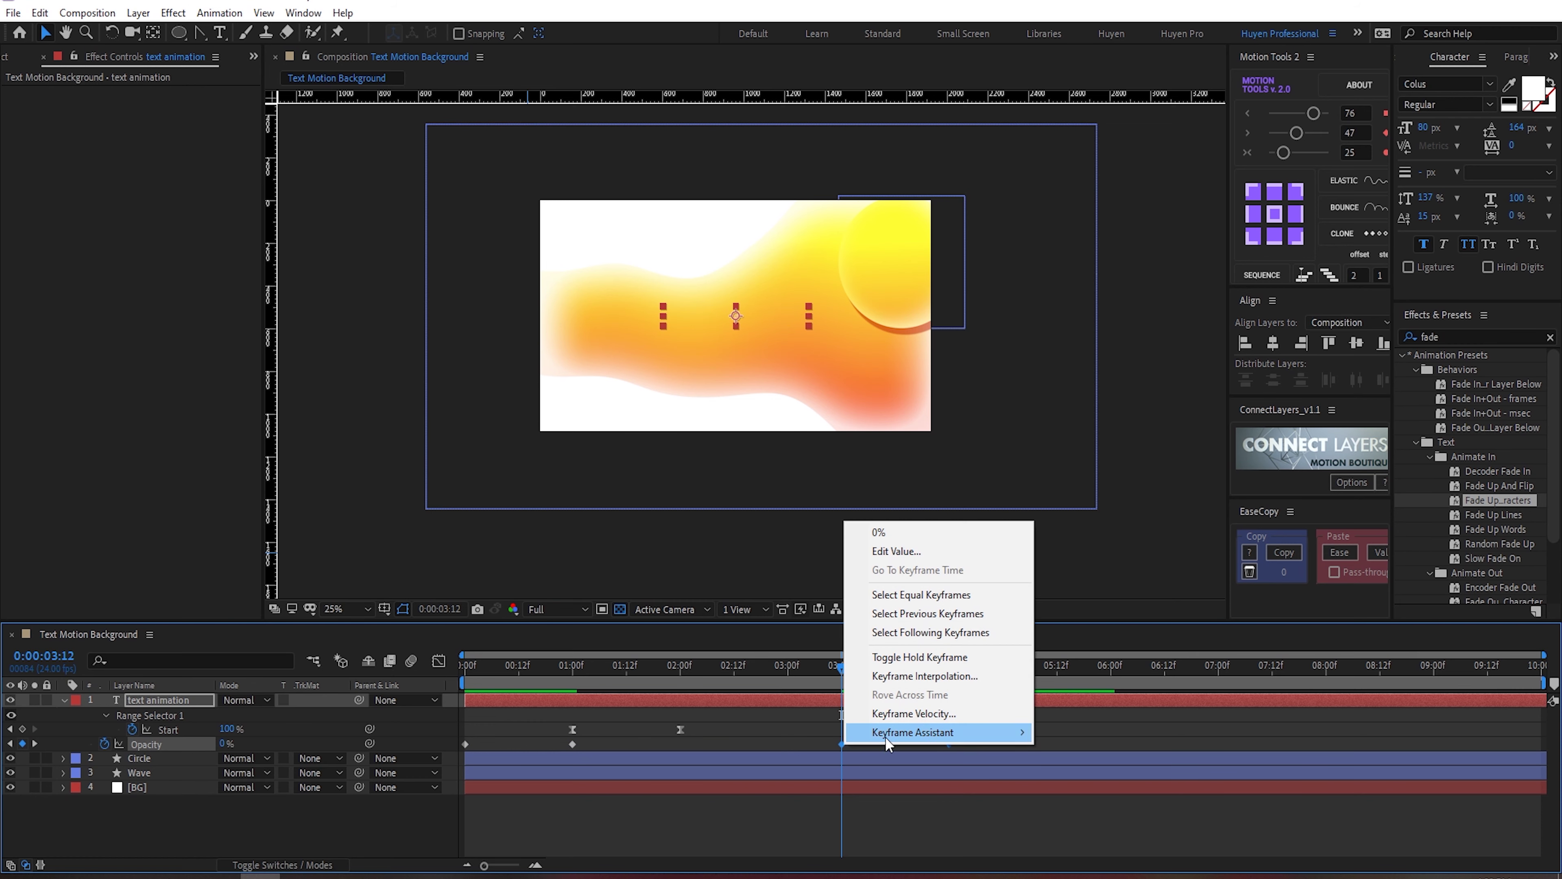
{"action": "mouse_move", "coordinate": [885, 736]}
{"action": "left_click", "coordinate": [1038, 734]}
{"action": "key", "text": "space"}
{"action": "key", "text": "space"}
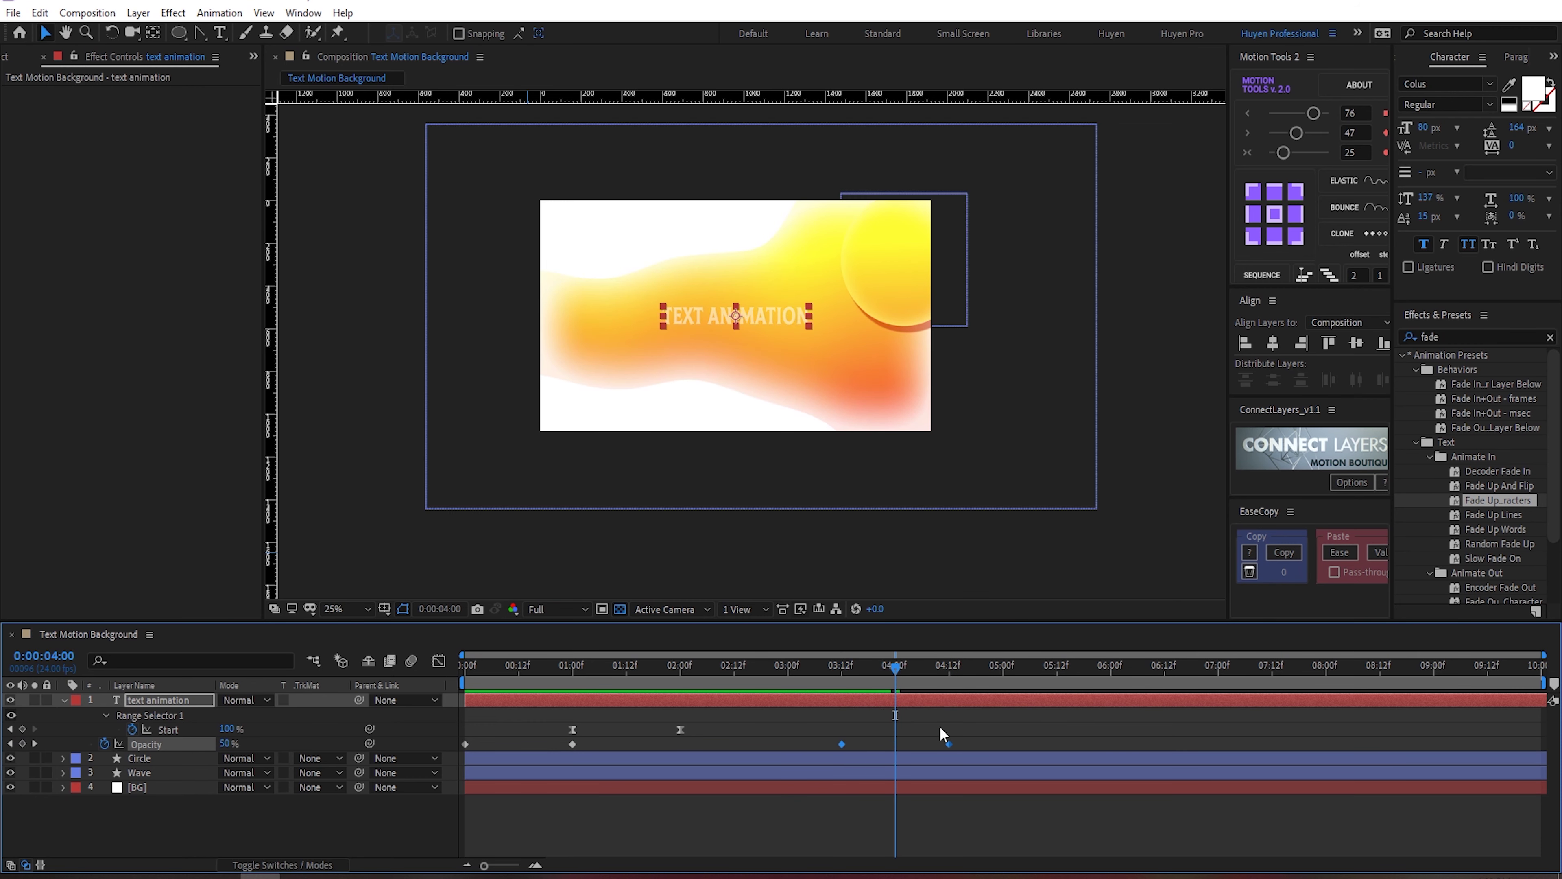
{"action": "left_click_drag", "start_coordinate": [949, 743], "coordinate": [895, 743]}
Step: Apply Easy Ease to the fade-out keyframes and preview the fade-out
{"action": "left_click", "coordinate": [797, 669]}
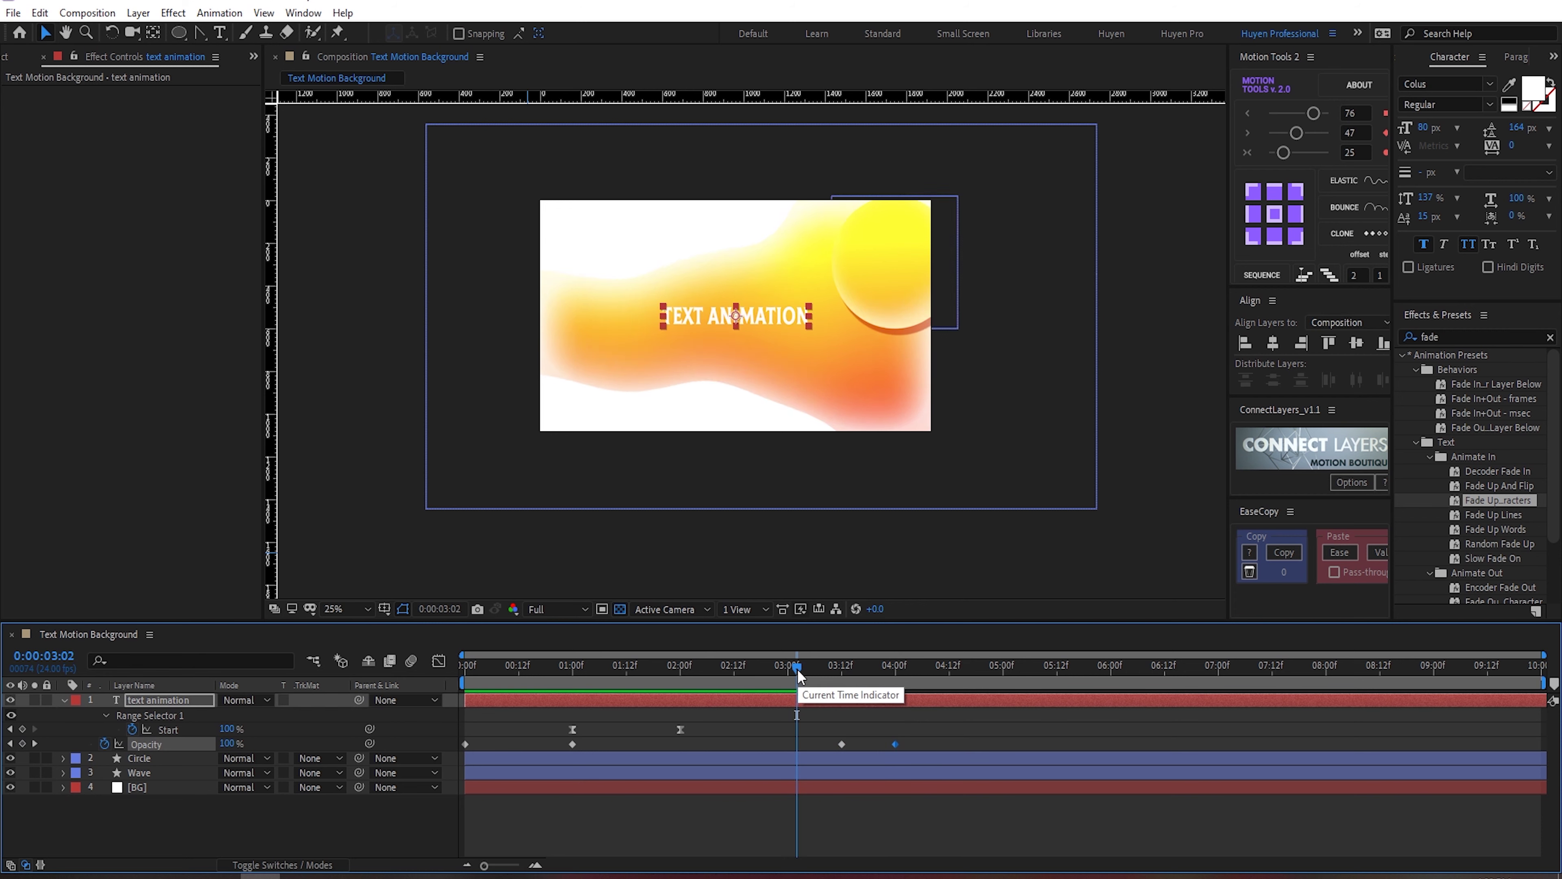
{"action": "left_click", "coordinate": [842, 743], "text": "shift"}
{"action": "key", "text": "F9"}
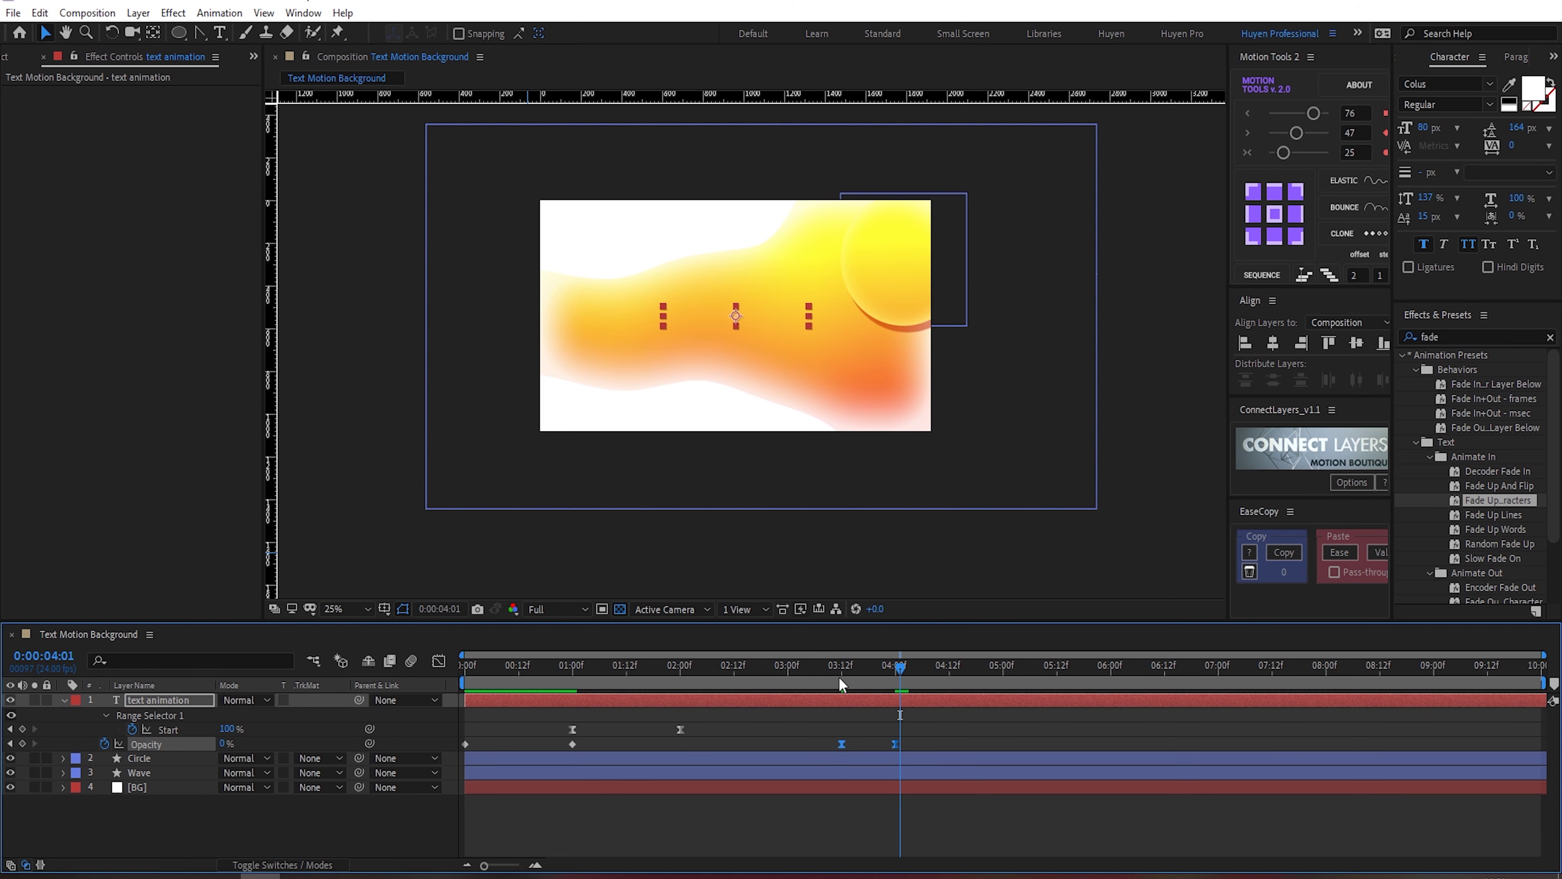
{"action": "left_click", "coordinate": [833, 668]}
{"action": "key", "text": "space"}
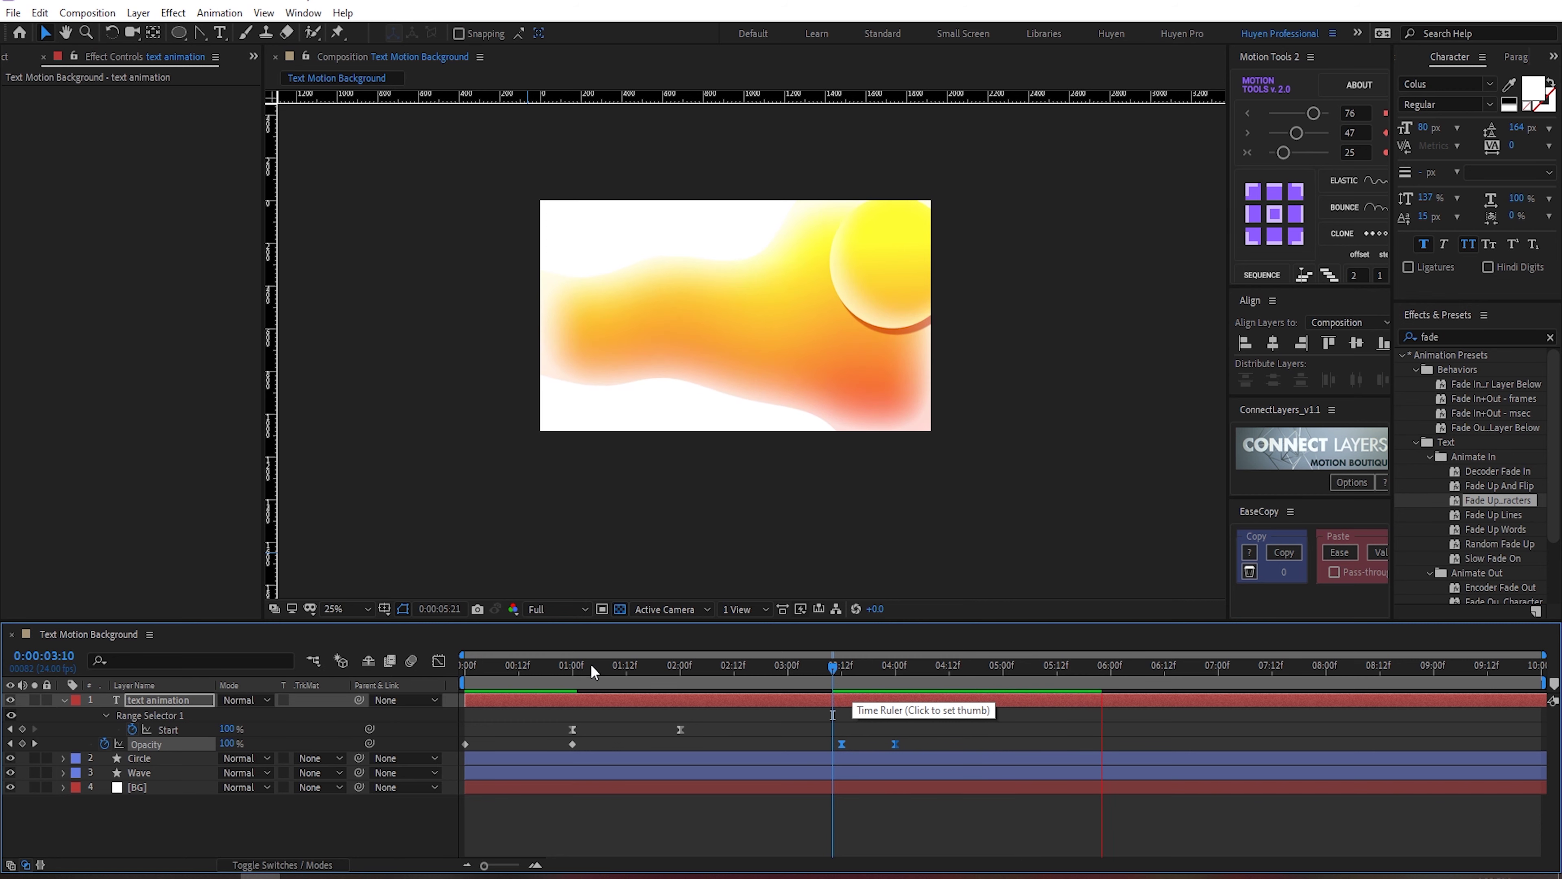
{"action": "left_click_drag", "start_coordinate": [897, 667], "coordinate": [787, 668]}
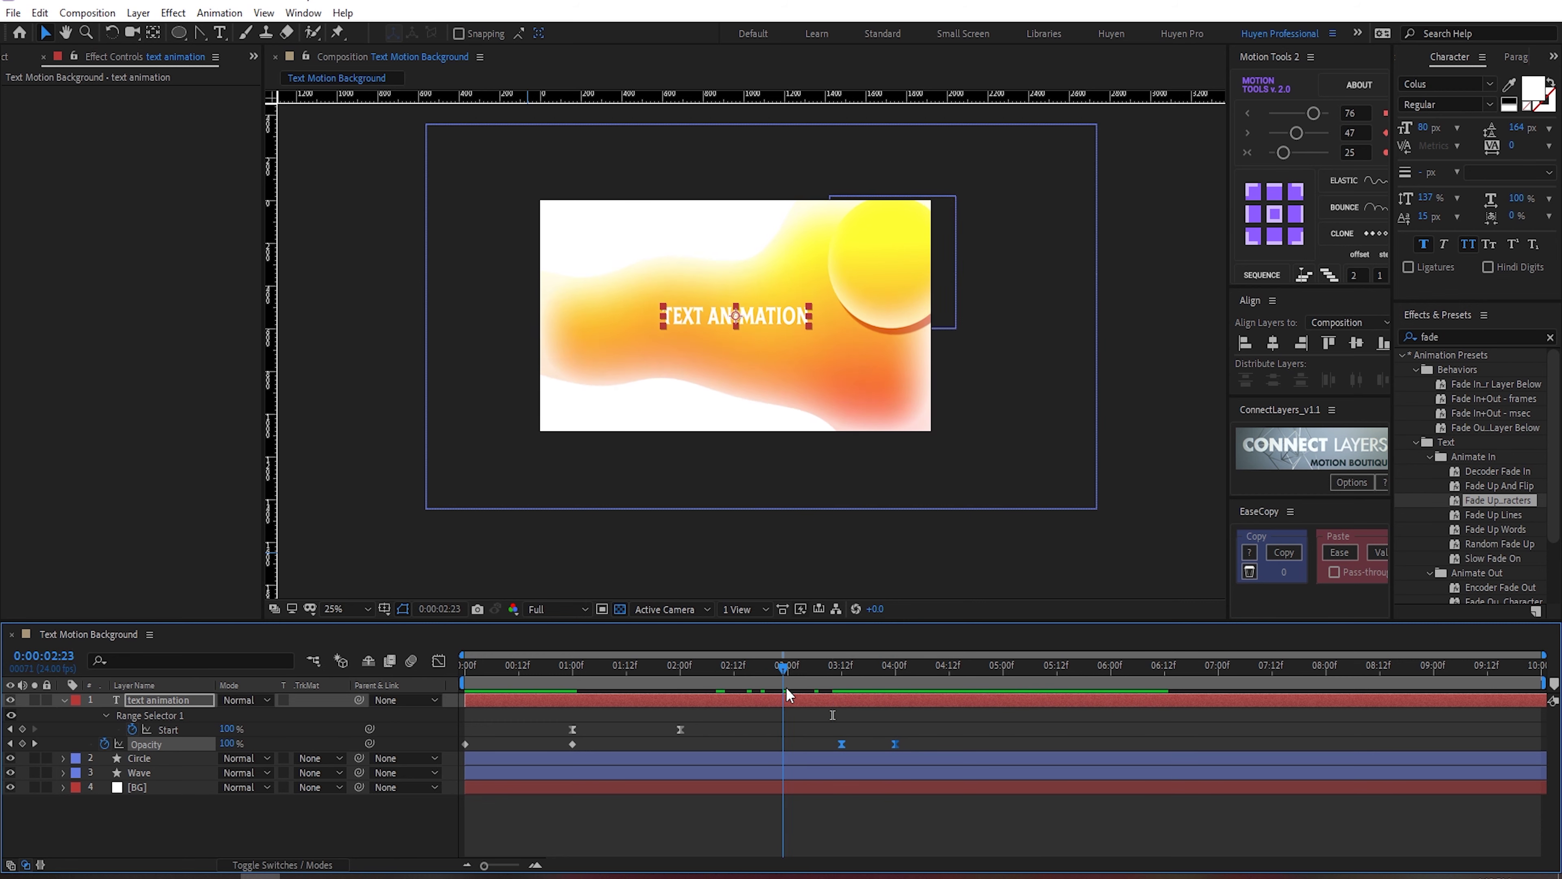
Step: Select all the title's keyframes, preview the animation, and set the time to 2:15
{"action": "left_click_drag", "start_coordinate": [924, 725], "coordinate": [456, 772]}
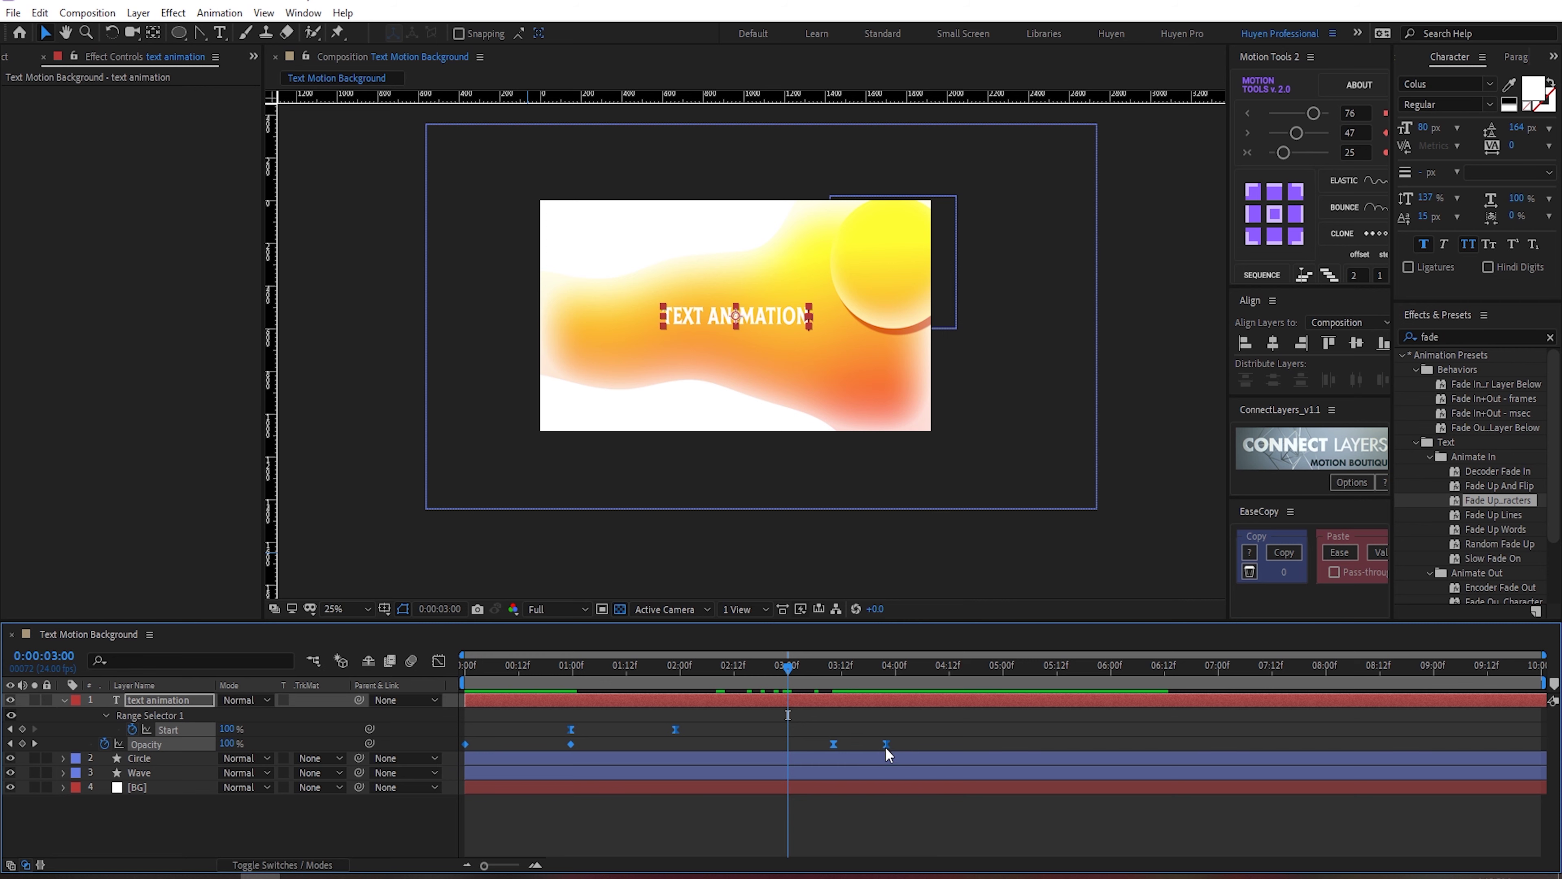
{"action": "key", "text": "Home"}
{"action": "key", "text": "space"}
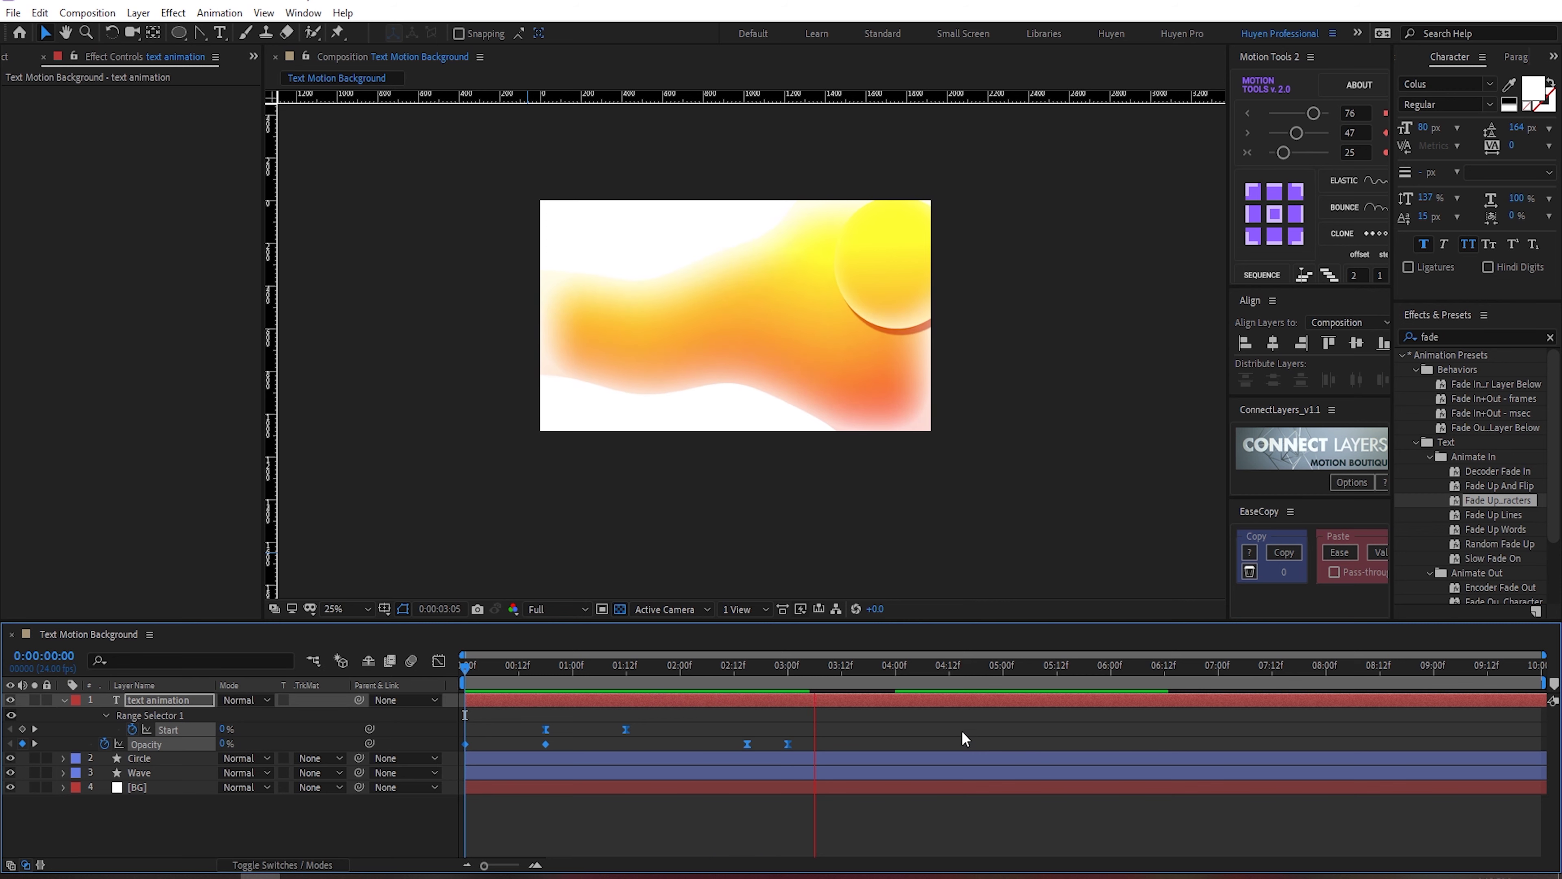
{"action": "mouse_move", "coordinate": [599, 665]}
{"action": "left_mouse_down"}
{"action": "mouse_move", "coordinate": [735, 668]}
{"action": "mouse_move", "coordinate": [693, 684]}
{"action": "left_mouse_up"}
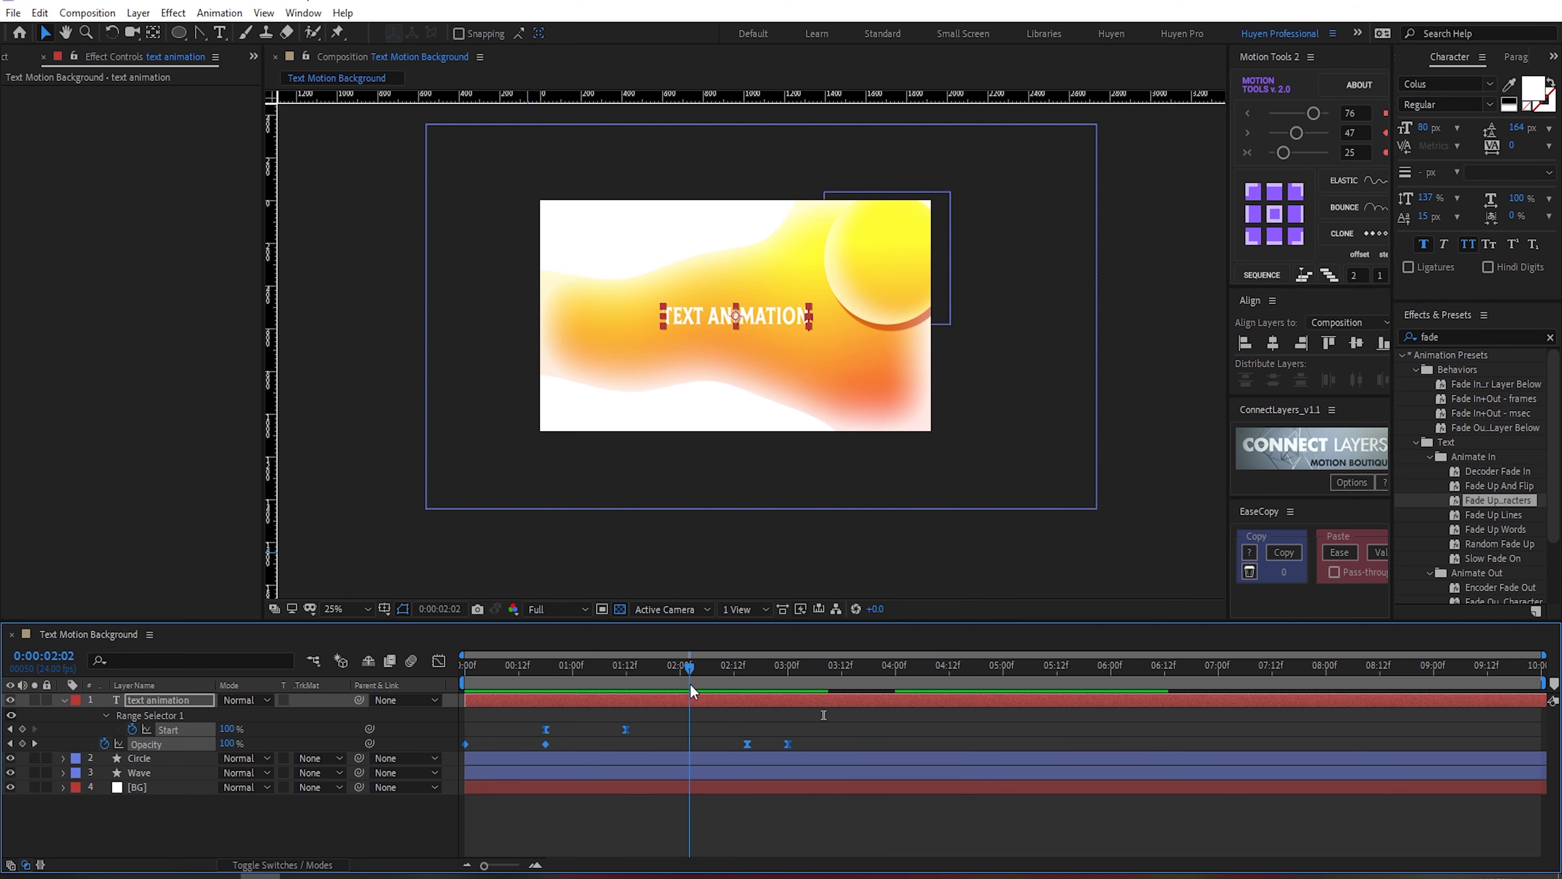
{"action": "left_click", "coordinate": [743, 687]}
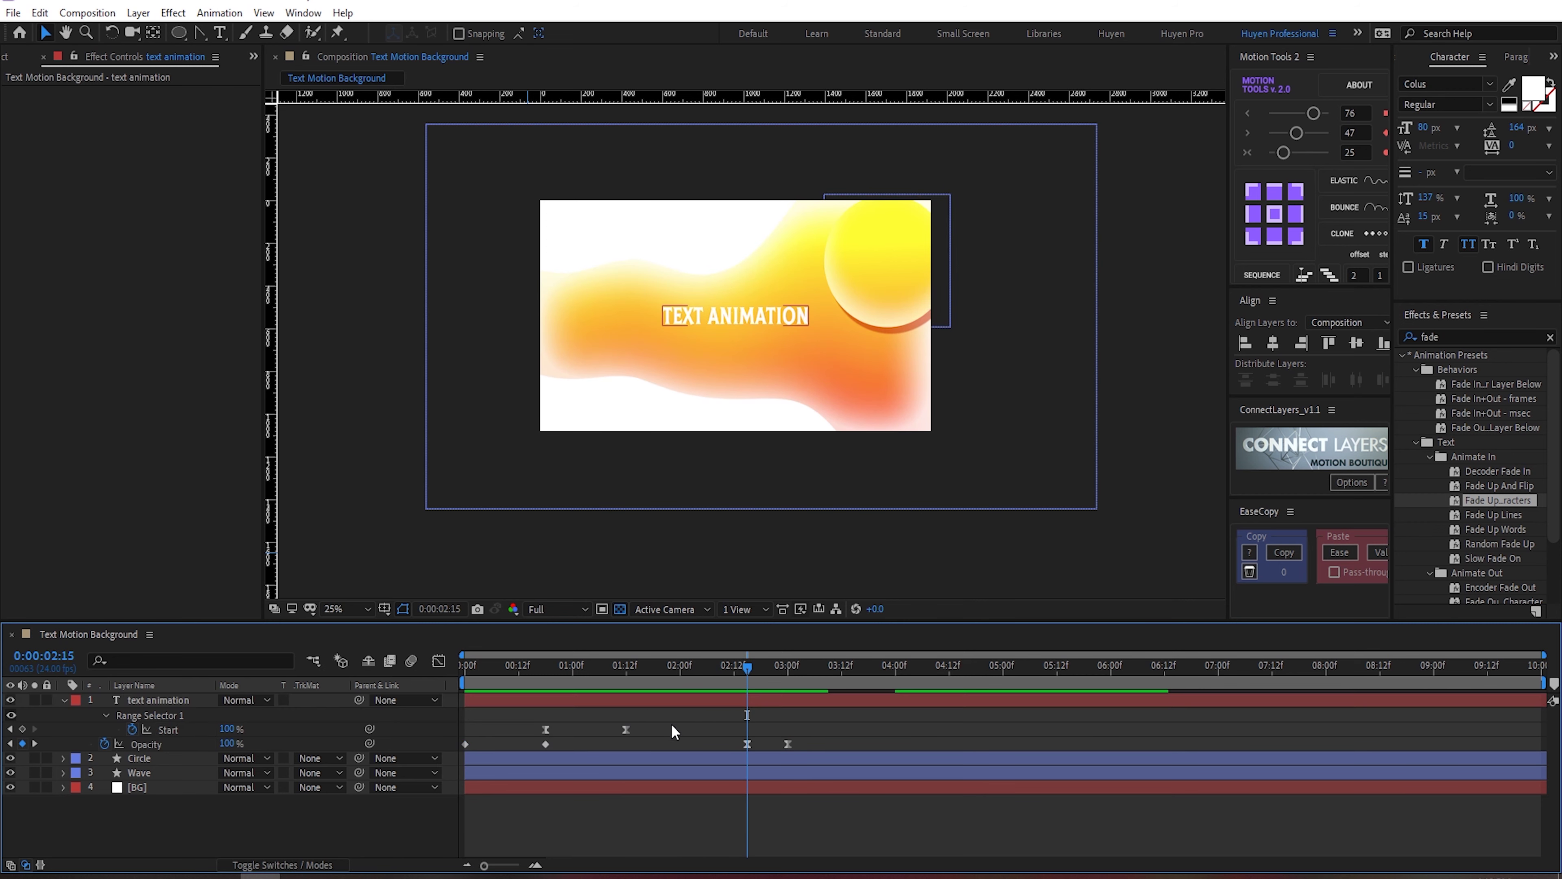
Step: Time-reverse the pasted Start keyframes at 2:15 so the letters disappear one by one
{"action": "right_click", "coordinate": [746, 729]}
{"action": "mouse_move", "coordinate": [818, 720]}
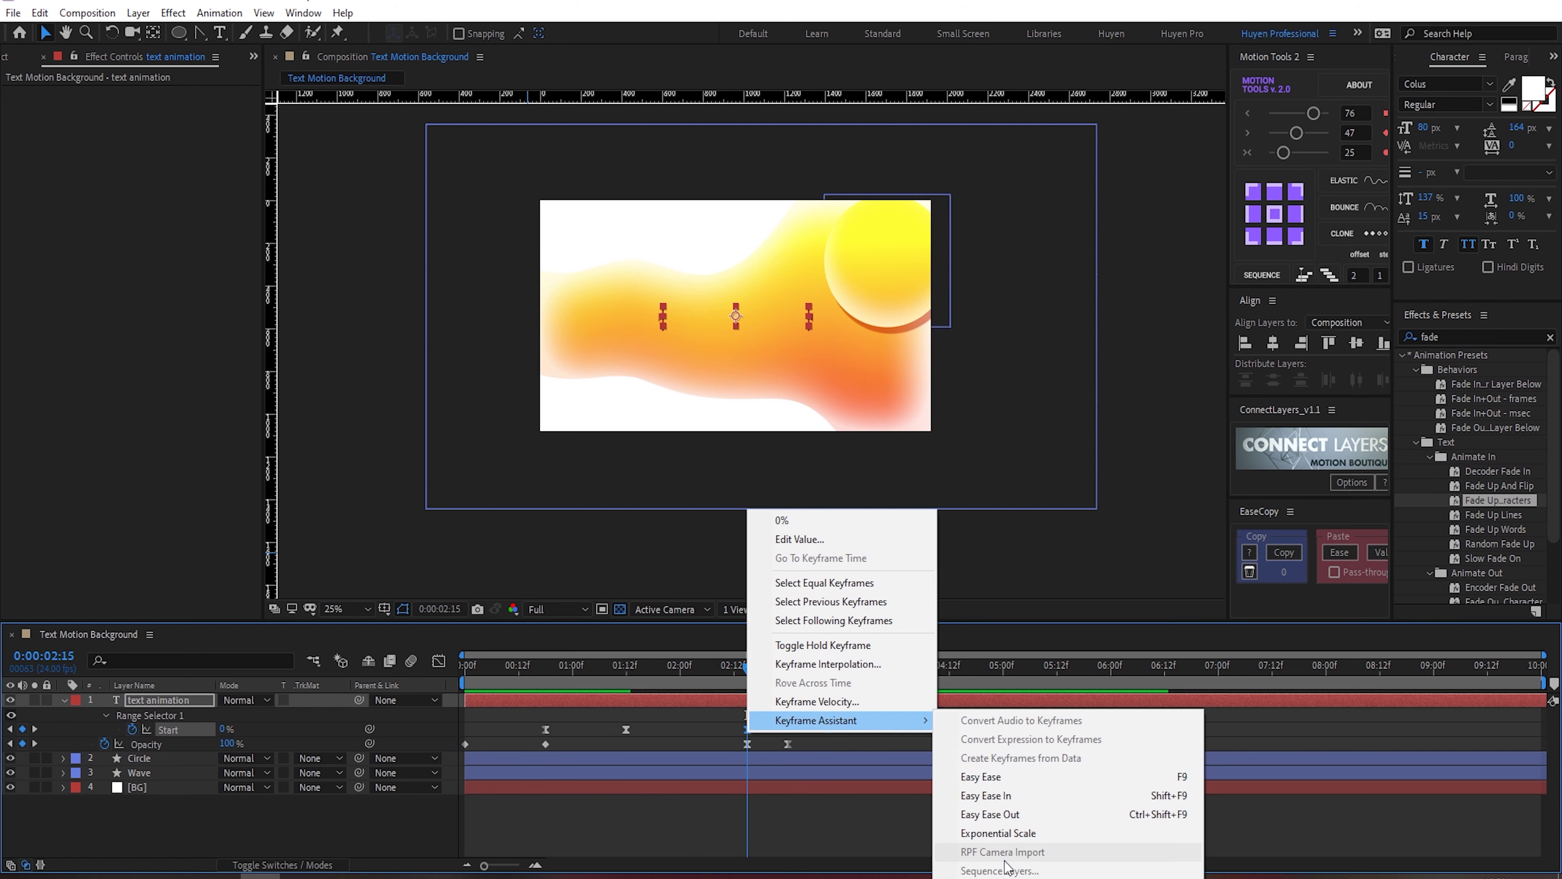
{"action": "left_click", "coordinate": [980, 777]}
{"action": "key", "text": "space"}
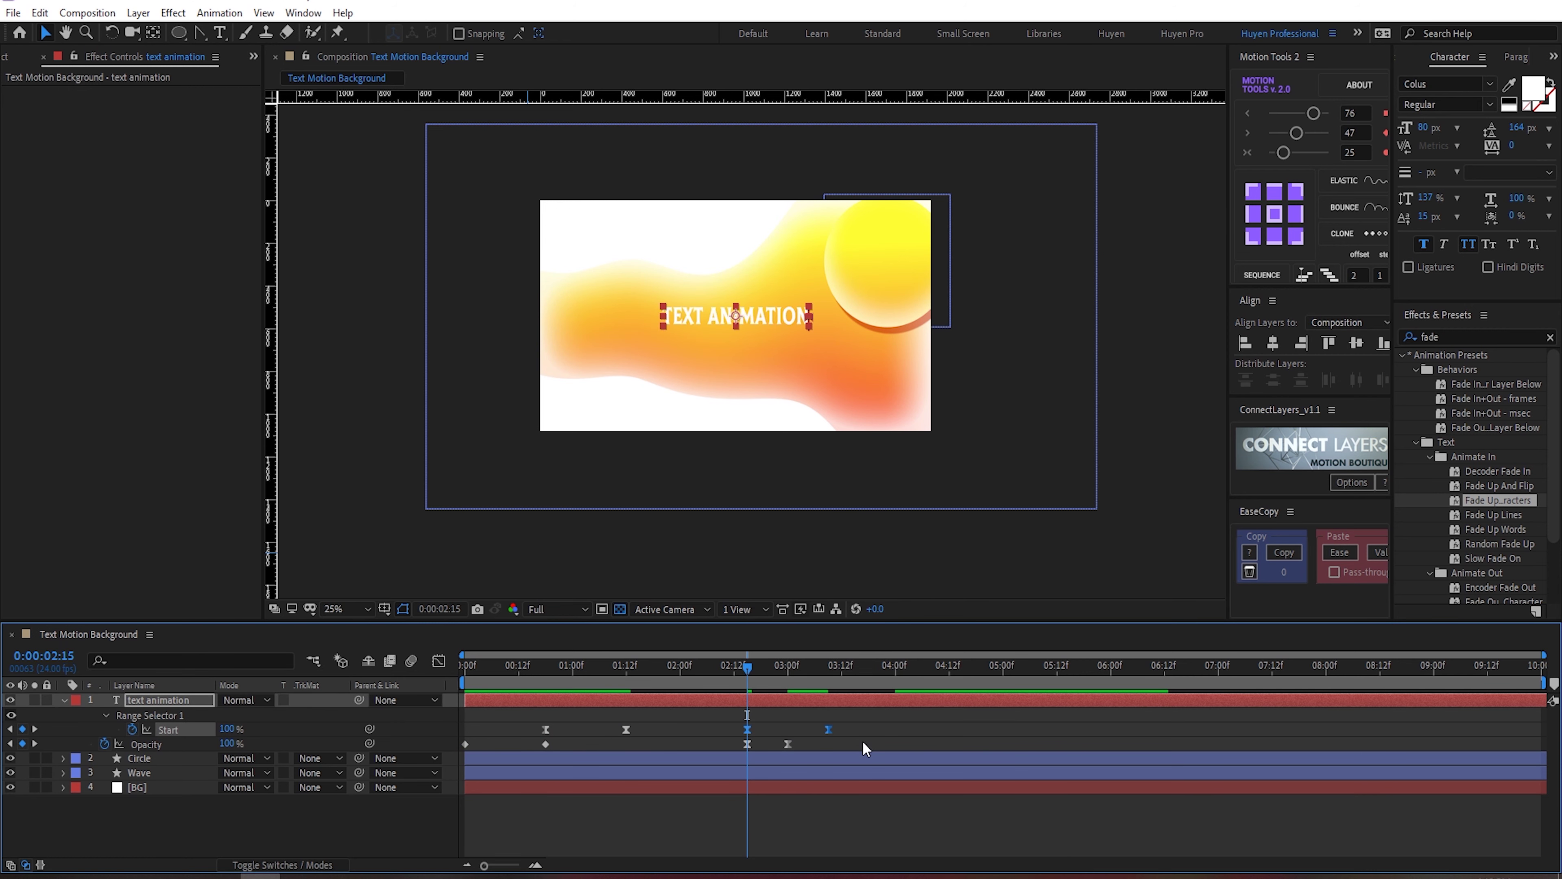
{"action": "key", "text": "space"}
{"action": "key", "text": "Home"}
{"action": "key", "text": "space"}
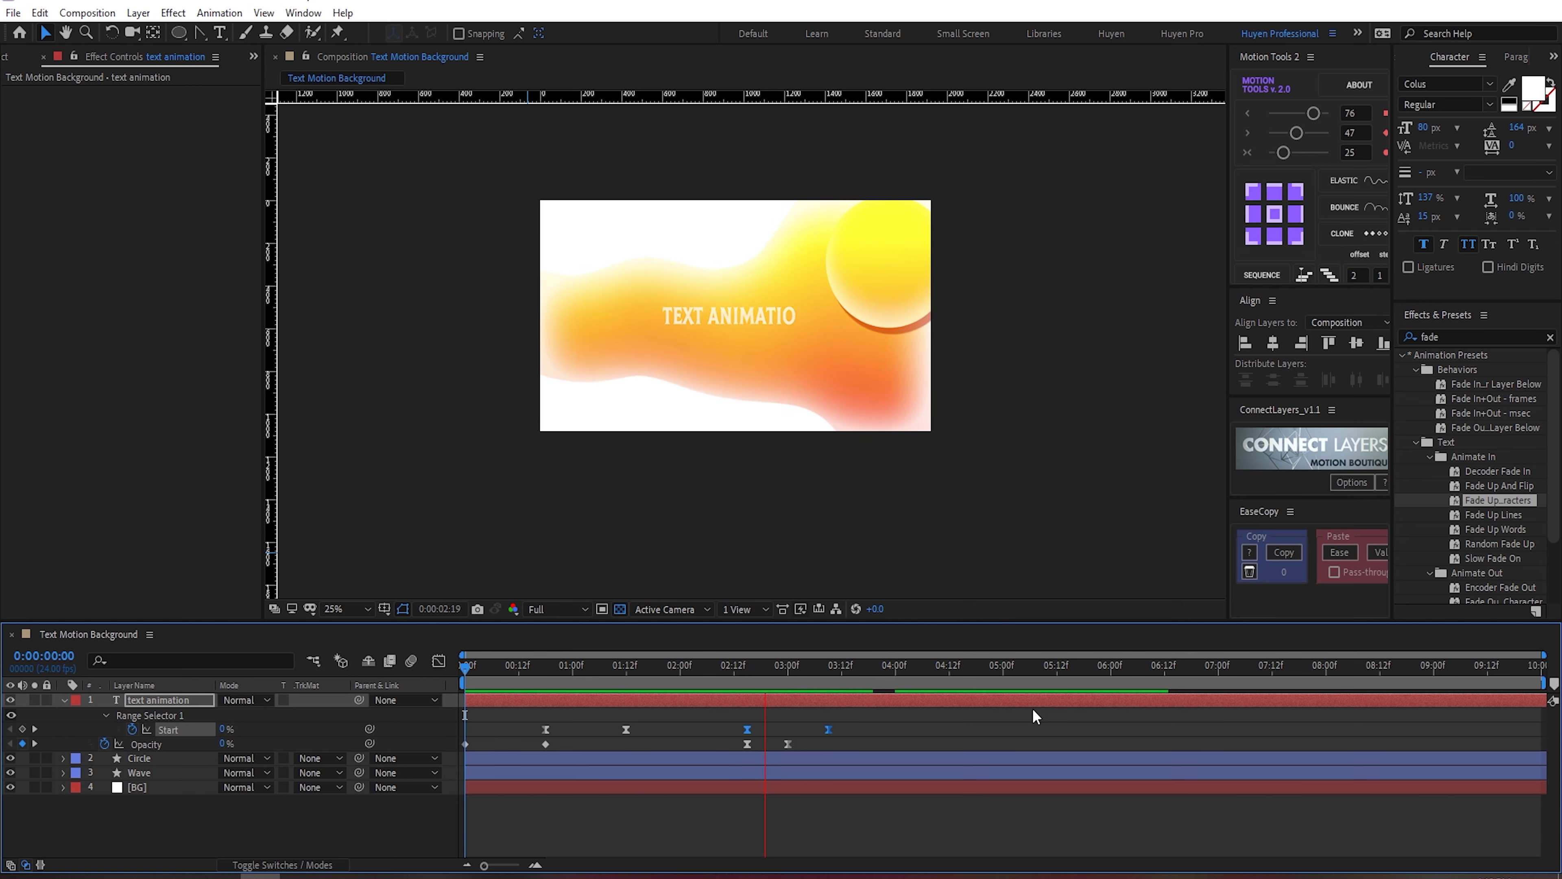
{"action": "key", "text": "space"}
{"action": "left_click_drag", "start_coordinate": [830, 681], "coordinate": [752, 686]}
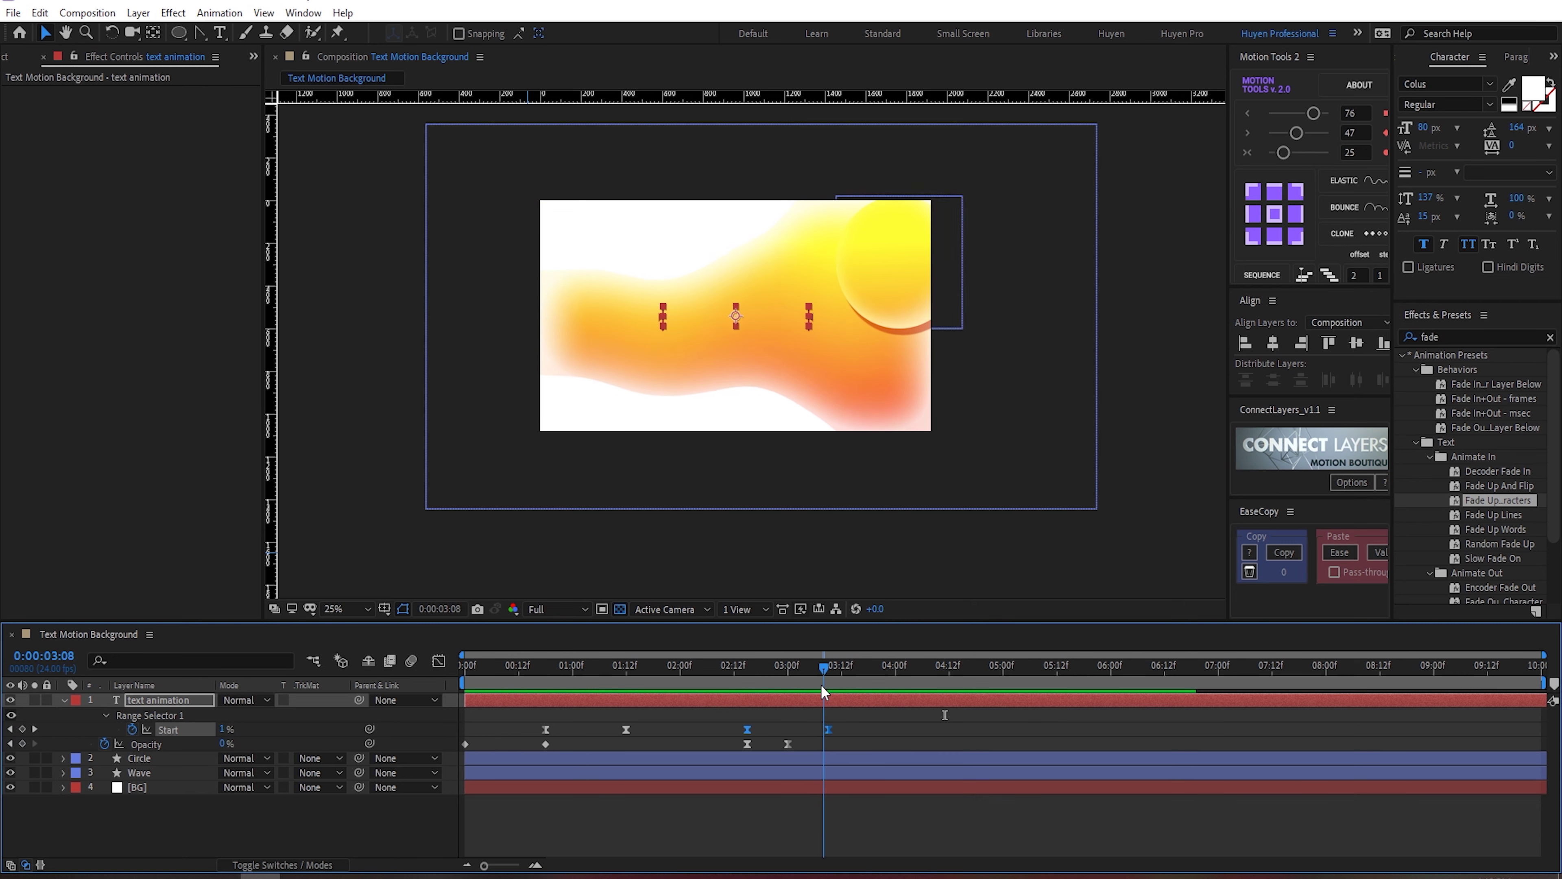
{"action": "key", "text": "space"}
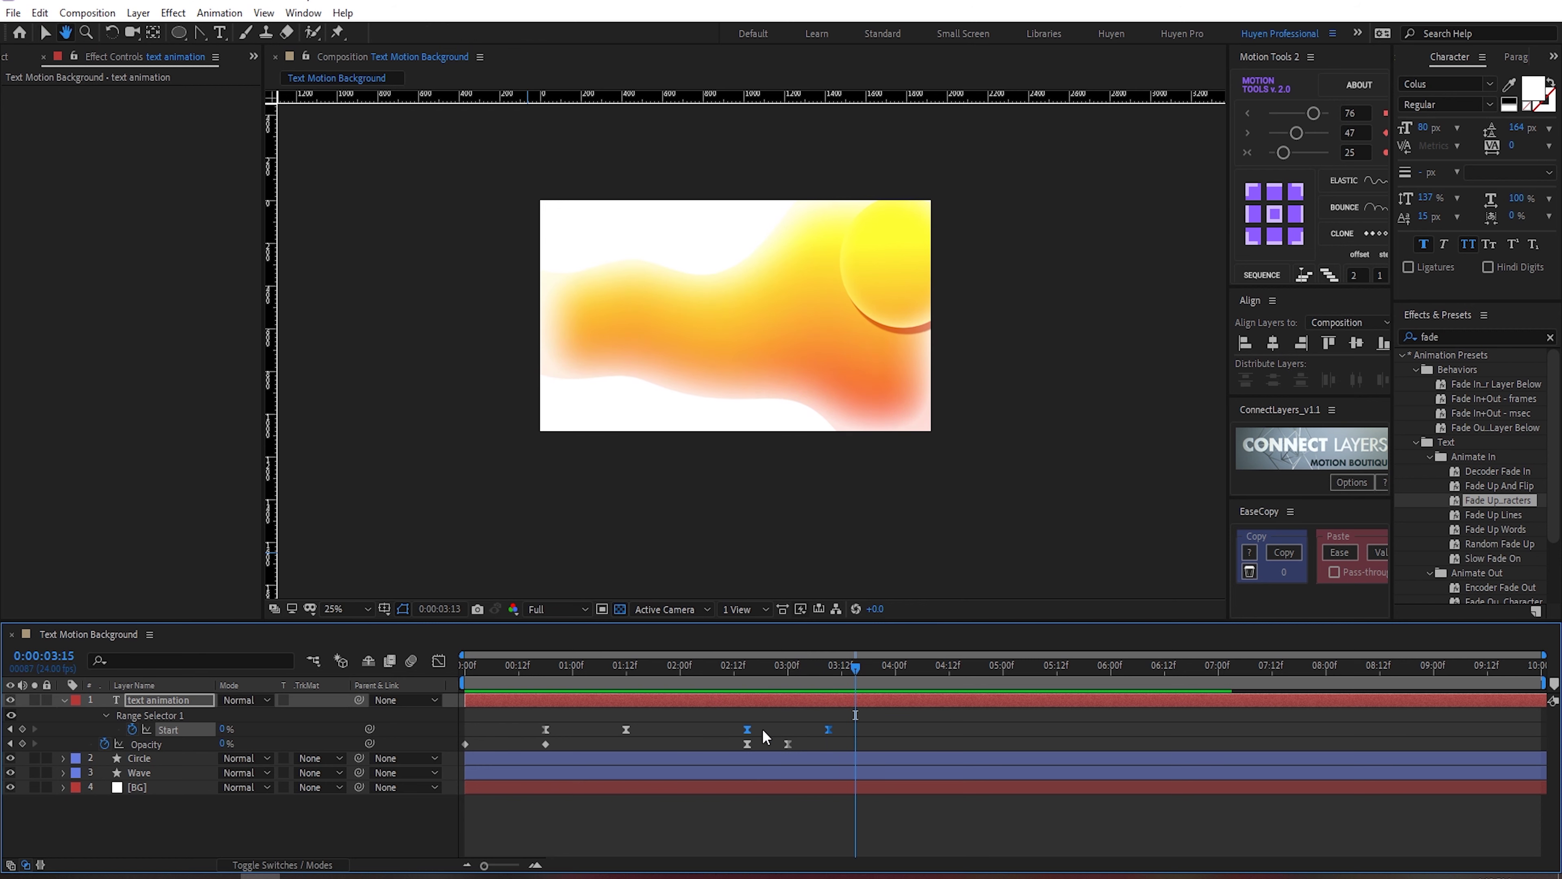
{"action": "key", "text": "space"}
Step: Move the last Opacity keyframe to about 3:12 and preview the revised fade-out
{"action": "left_click", "coordinate": [787, 744]}
{"action": "left_click_drag", "start_coordinate": [787, 744], "coordinate": [828, 744]}
{"action": "left_click", "coordinate": [735, 668]}
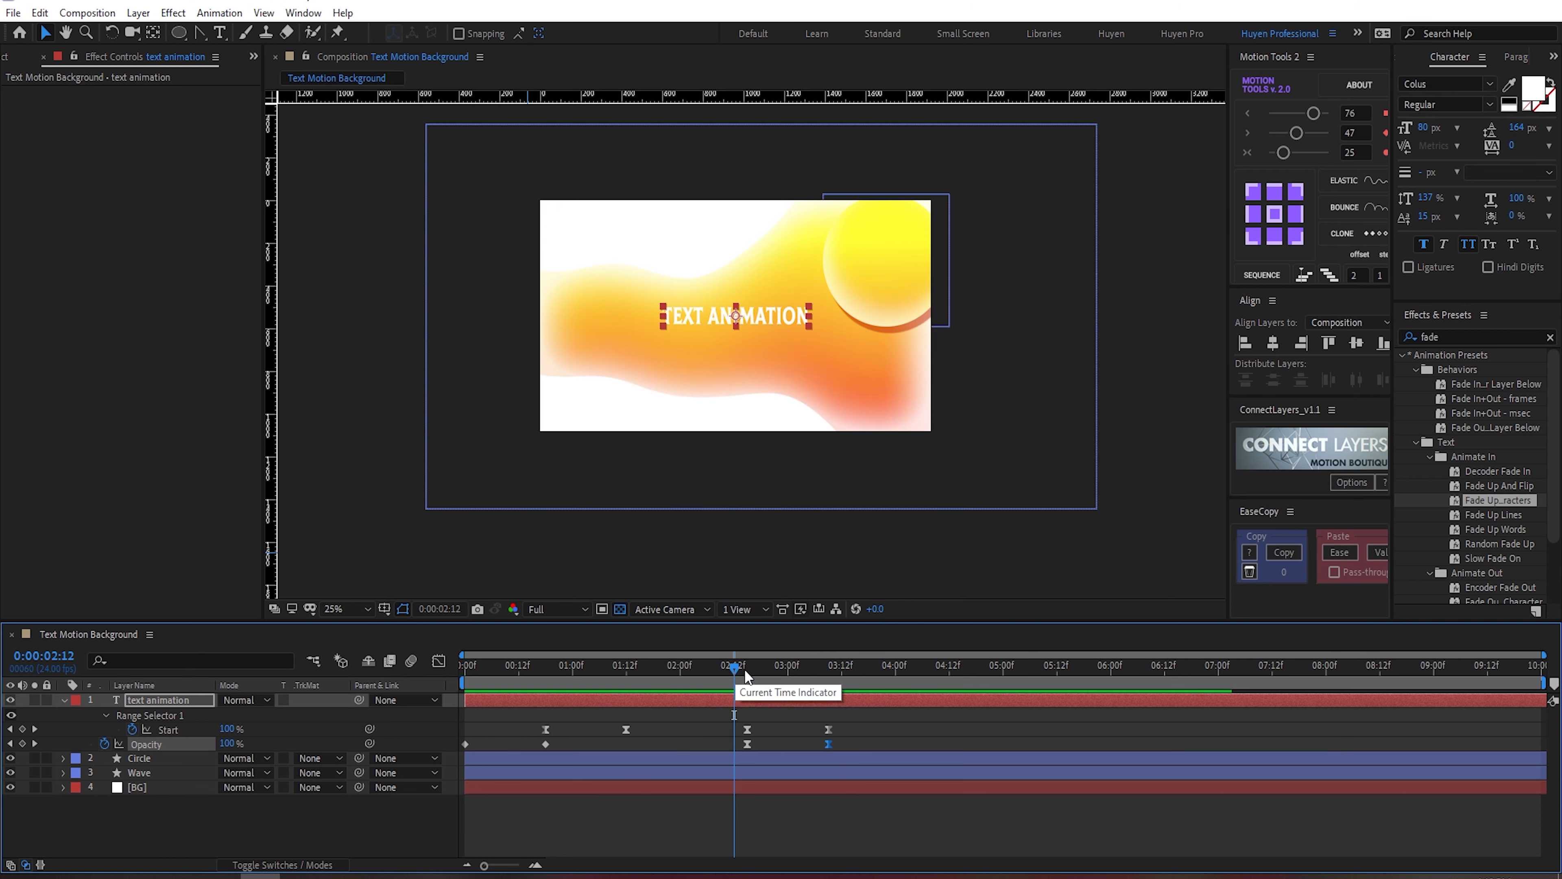
{"action": "key", "text": "space"}
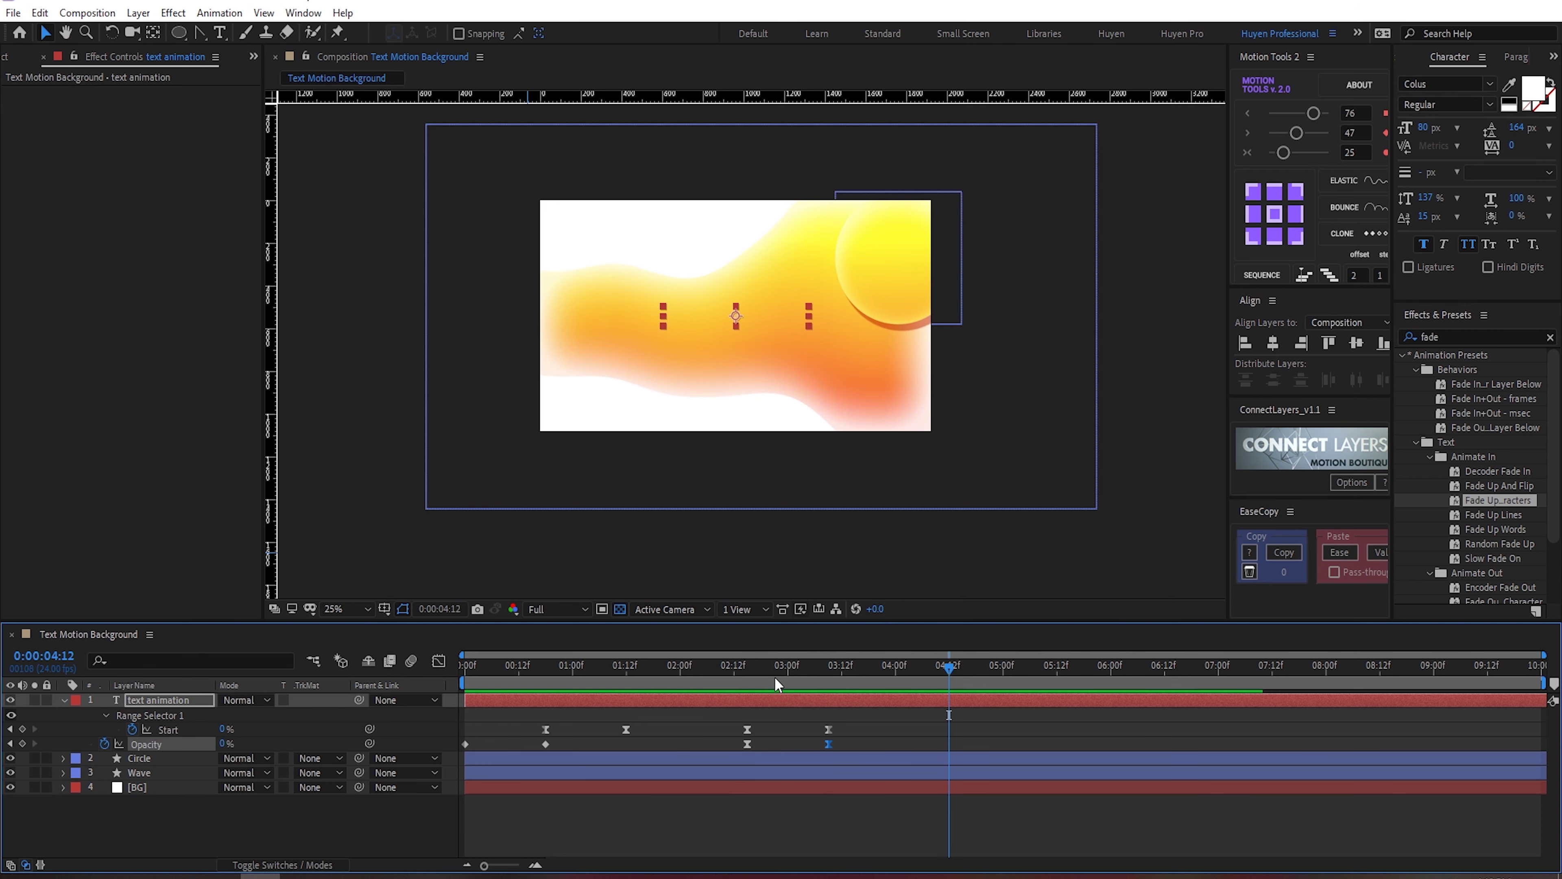
{"action": "left_click_drag", "start_coordinate": [678, 672], "coordinate": [691, 685]}
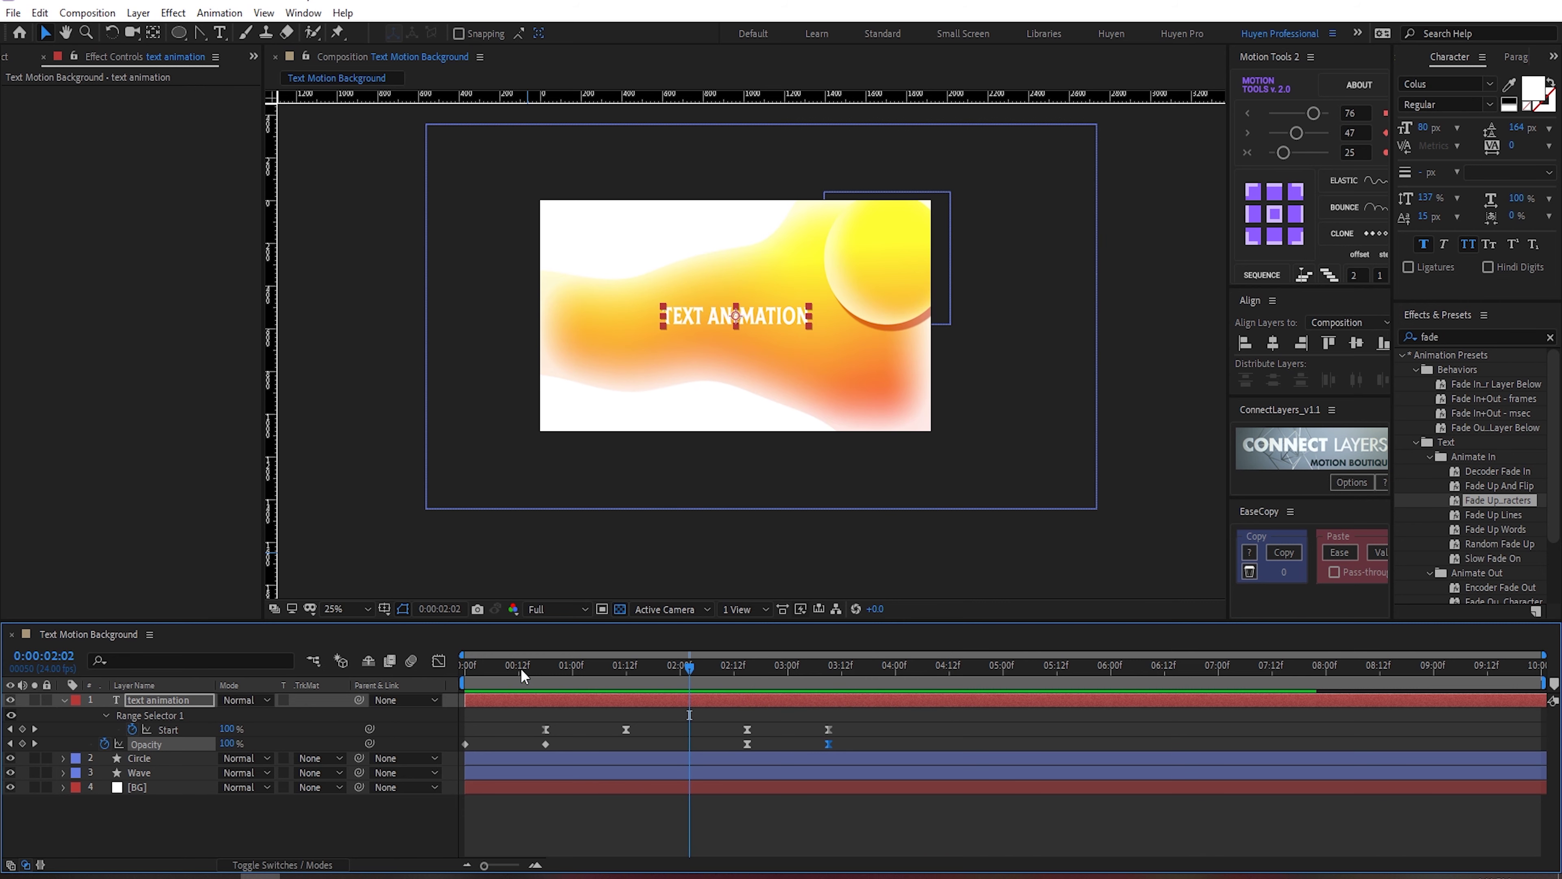
{"action": "key", "text": "space"}
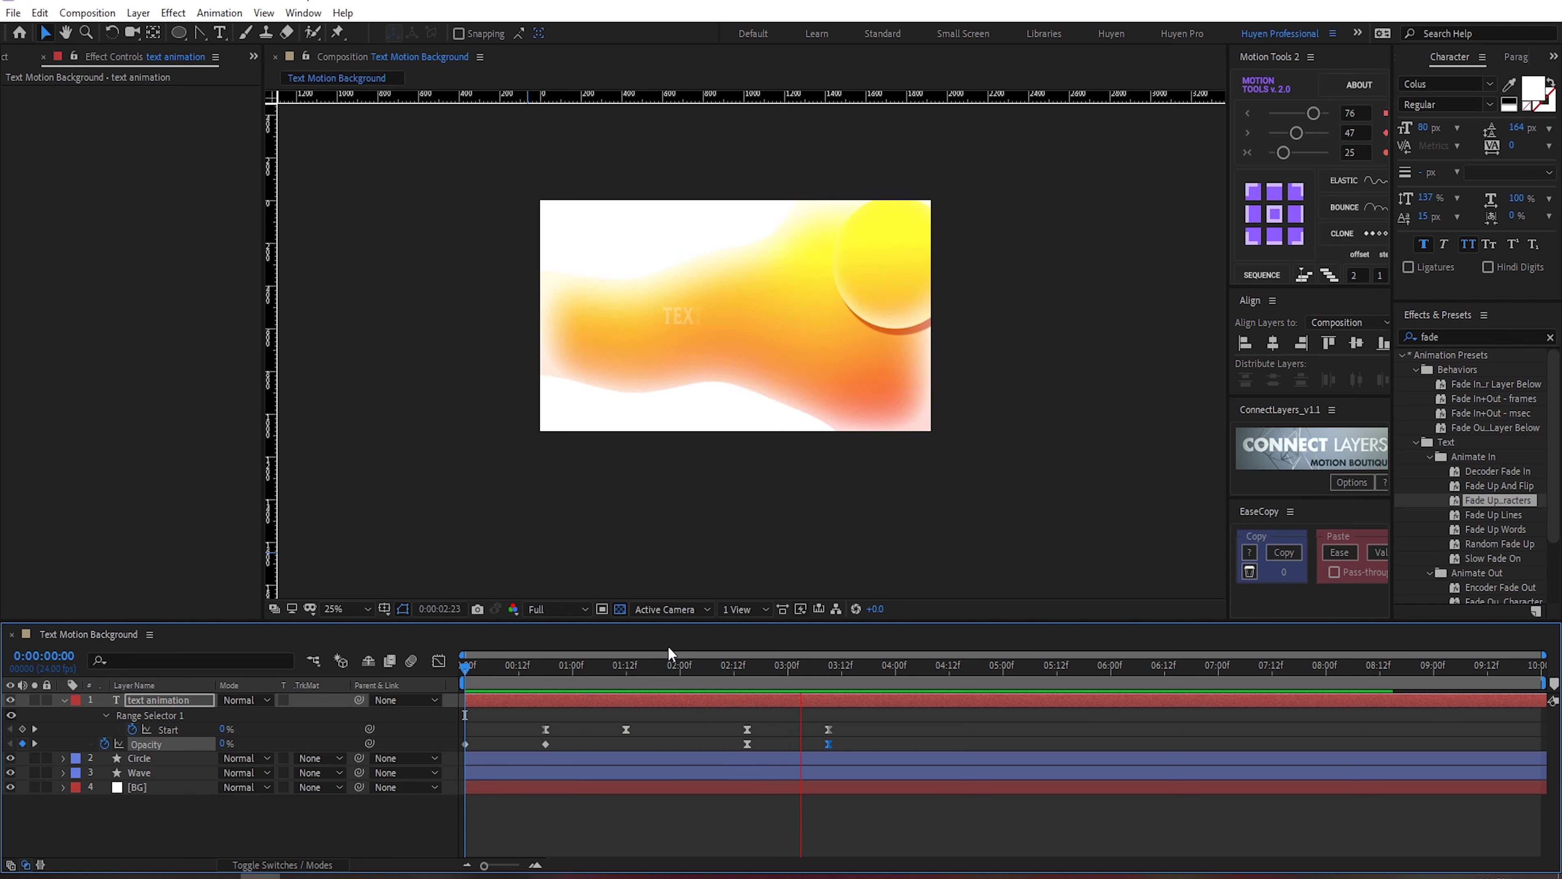
{"action": "left_click", "coordinate": [701, 672]}
Step: Enlarge the Circle's ellipse path to 856 pixels across
{"action": "left_click", "coordinate": [139, 757]}
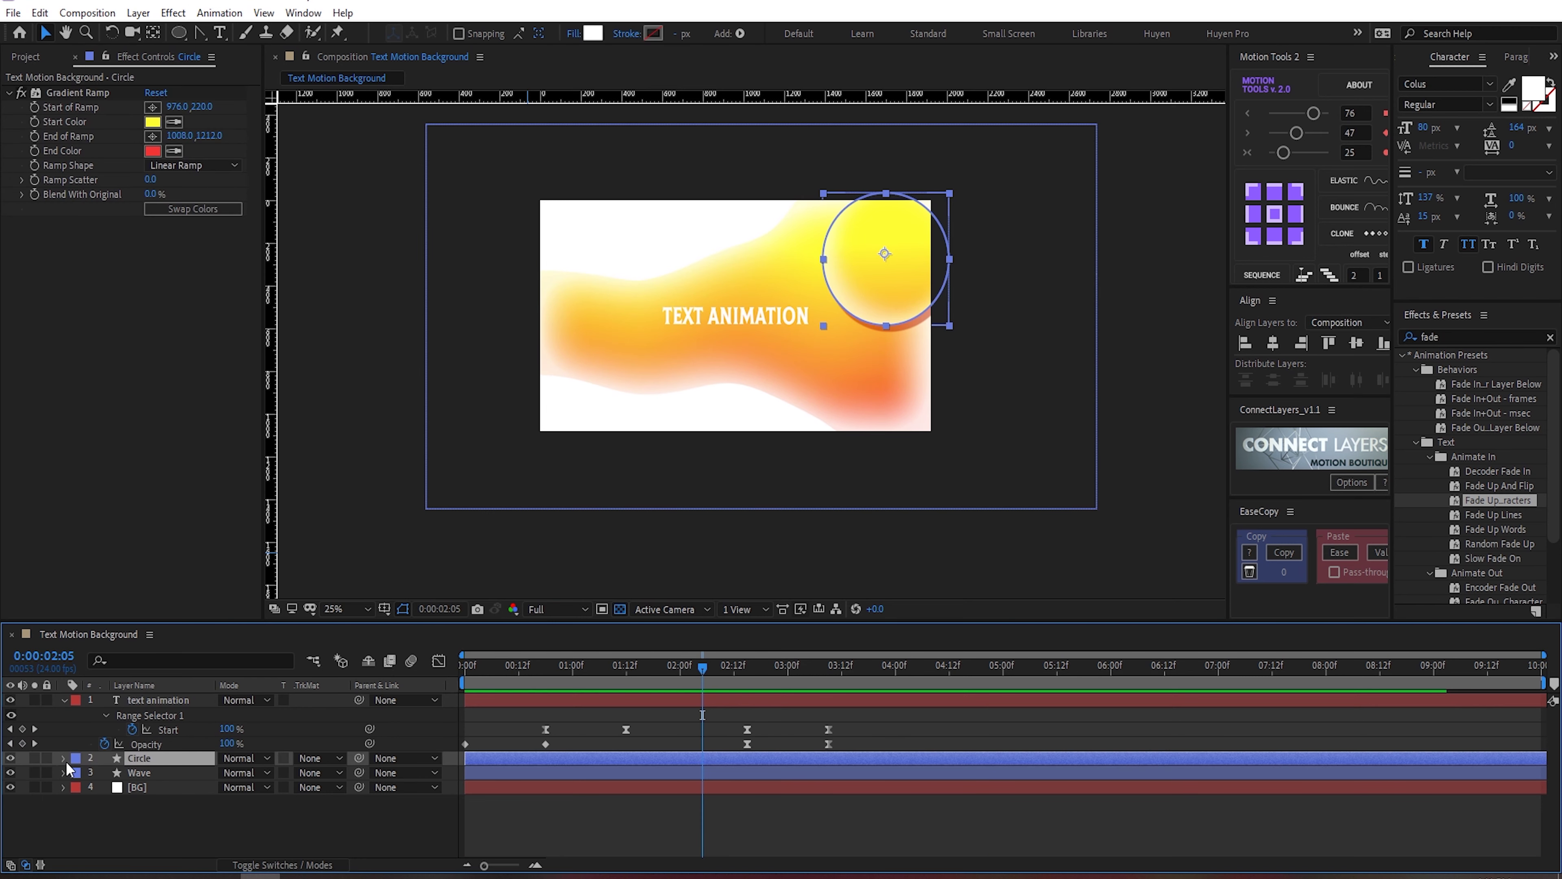
{"action": "left_click", "coordinate": [64, 757]}
{"action": "left_click", "coordinate": [78, 773]}
{"action": "left_click", "coordinate": [90, 787]}
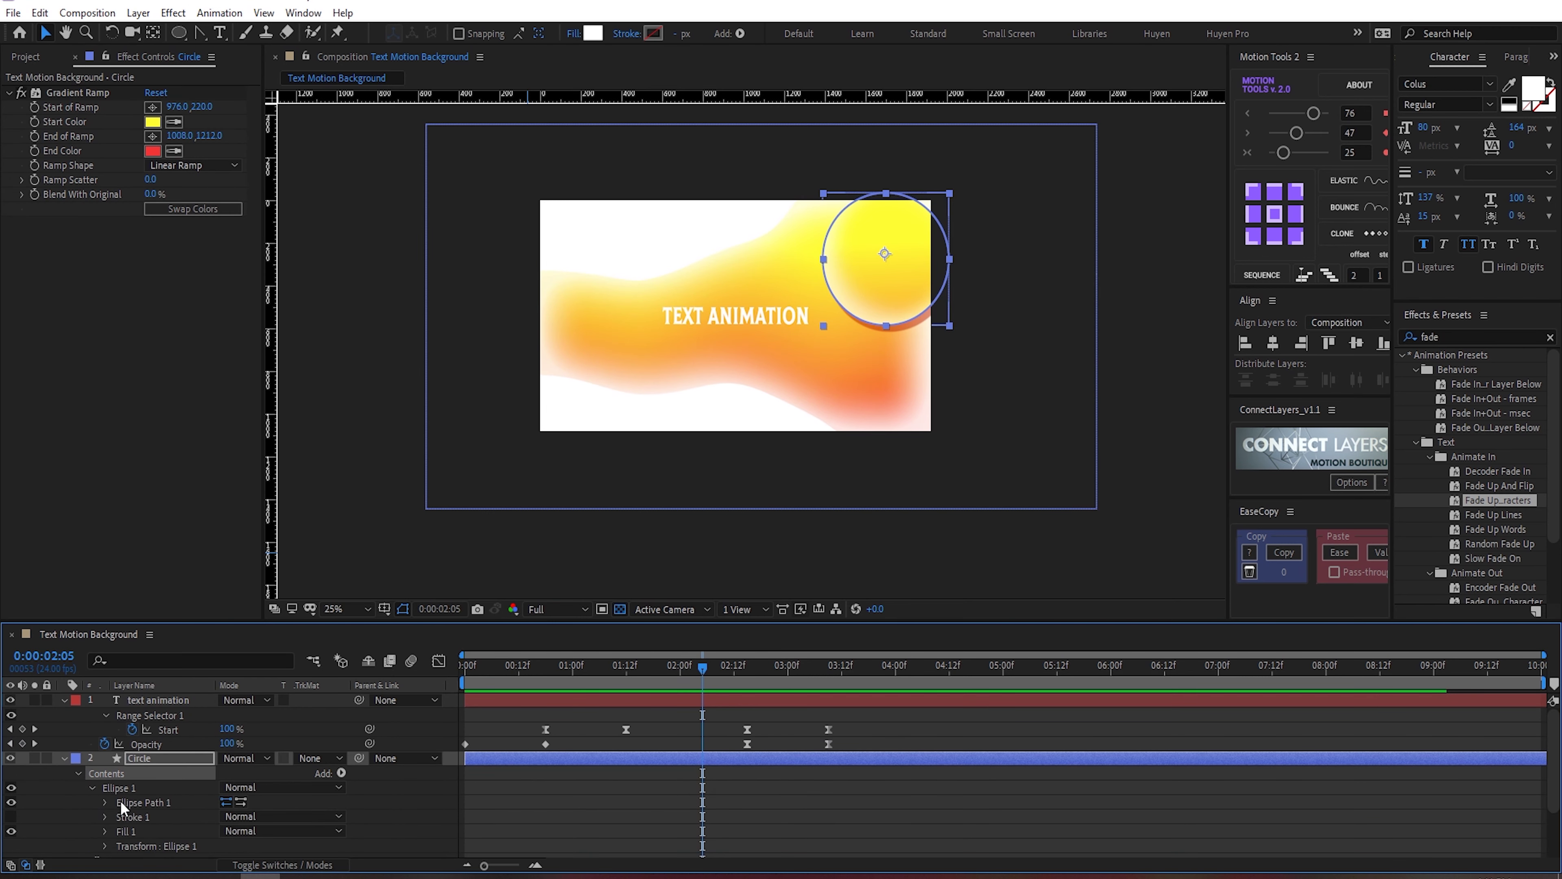
{"action": "left_click", "coordinate": [107, 802]}
{"action": "left_click_drag", "start_coordinate": [243, 816], "coordinate": [423, 810]}
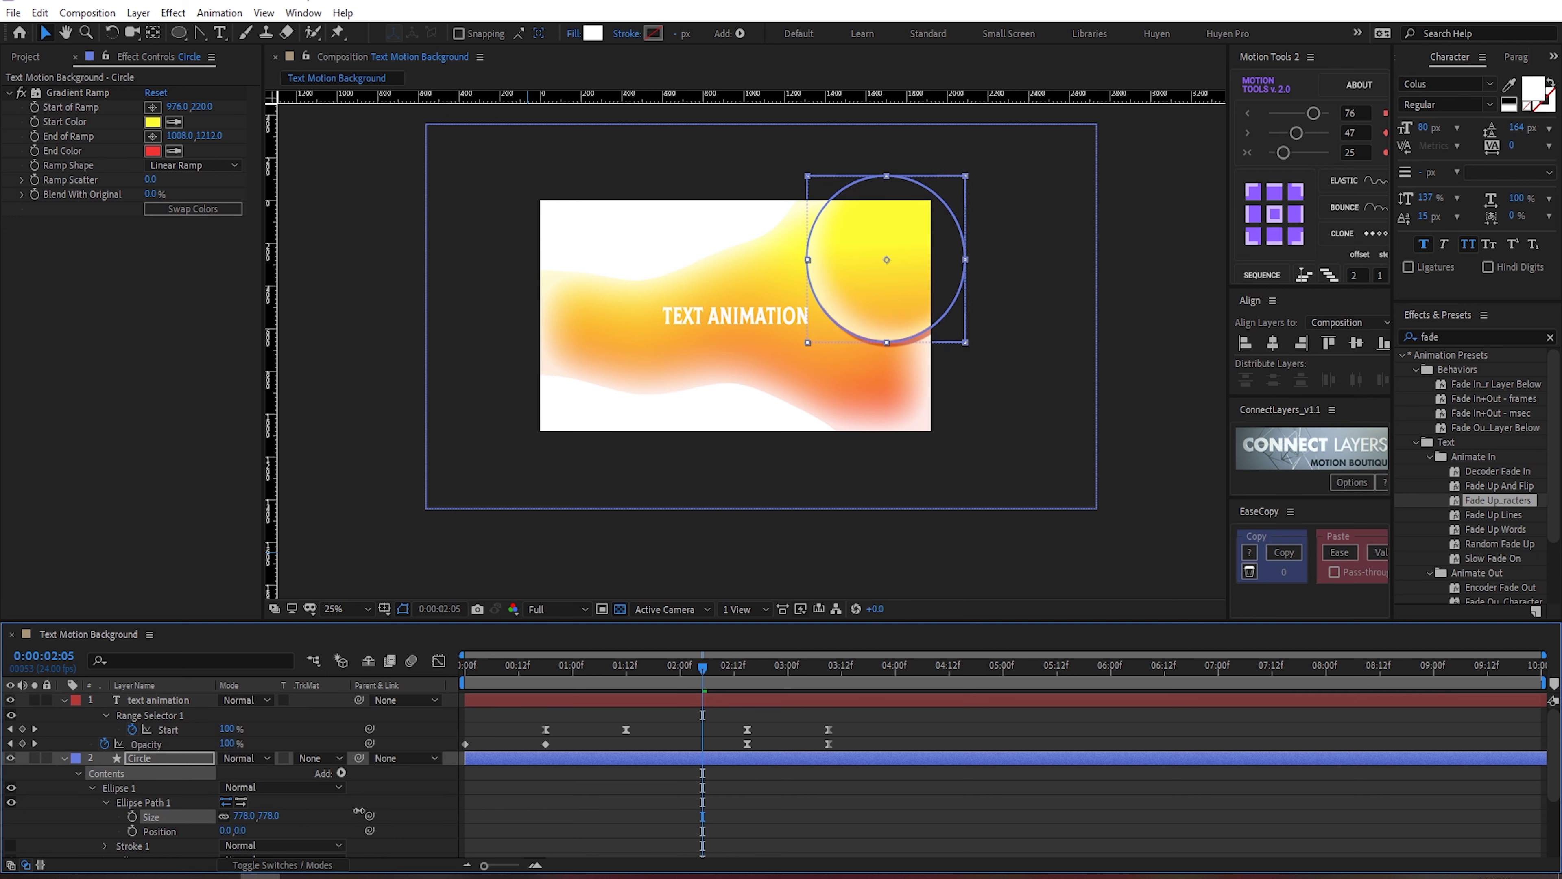
{"action": "left_click", "coordinate": [63, 758]}
Step: Reposition the circle up and to the right over the wave, previewing each move
{"action": "left_click", "coordinate": [194, 758]}
{"action": "key", "text": "p"}
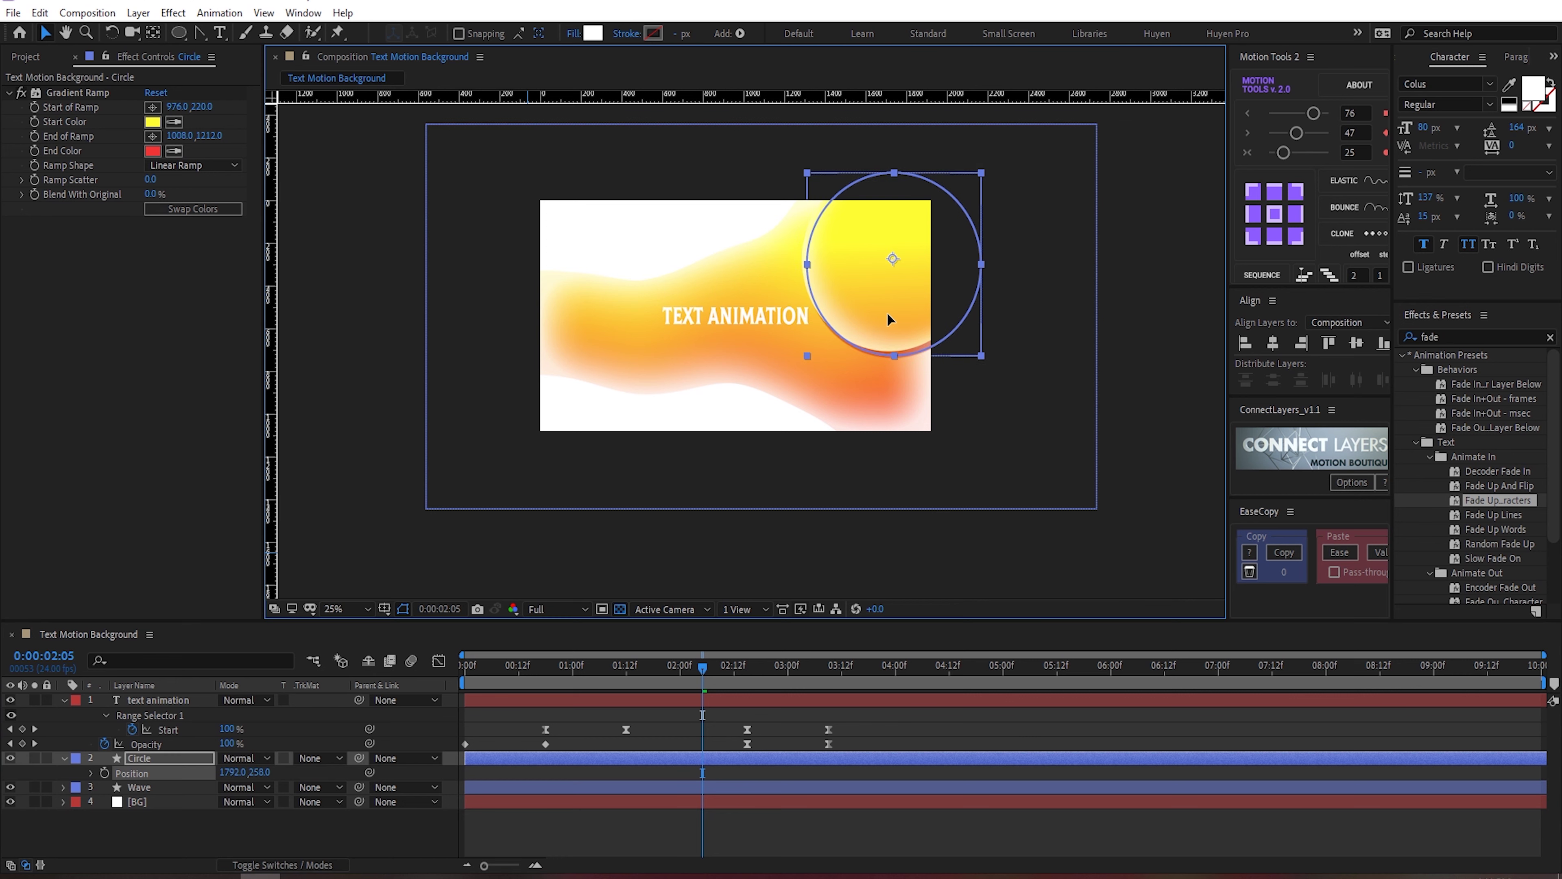
{"action": "left_click_drag", "start_coordinate": [849, 329], "coordinate": [893, 314]}
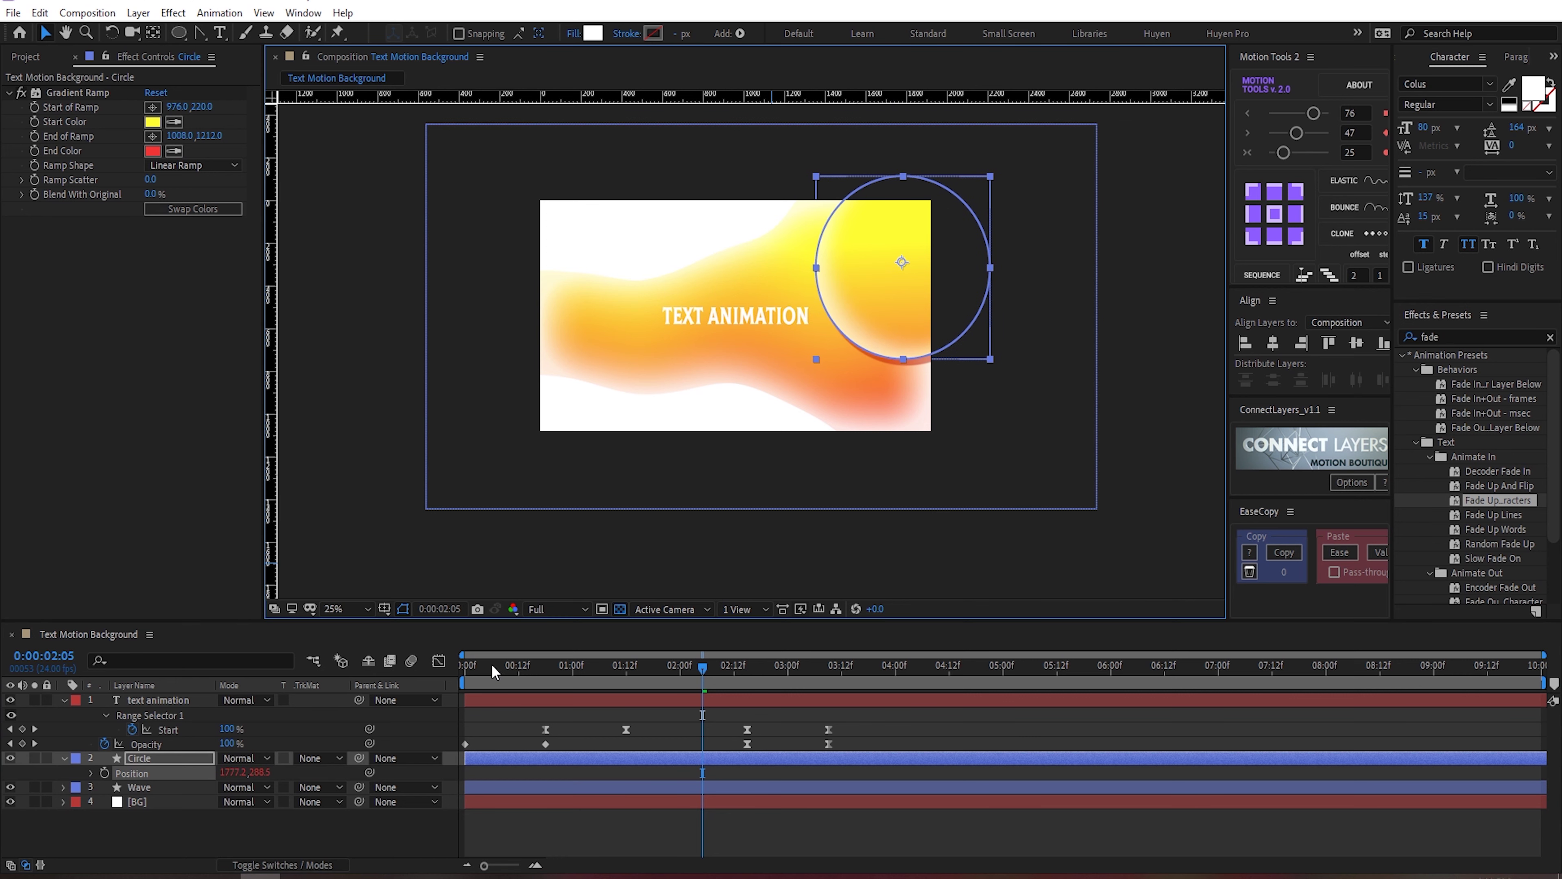
{"action": "key", "text": "Home"}
{"action": "key", "text": "space"}
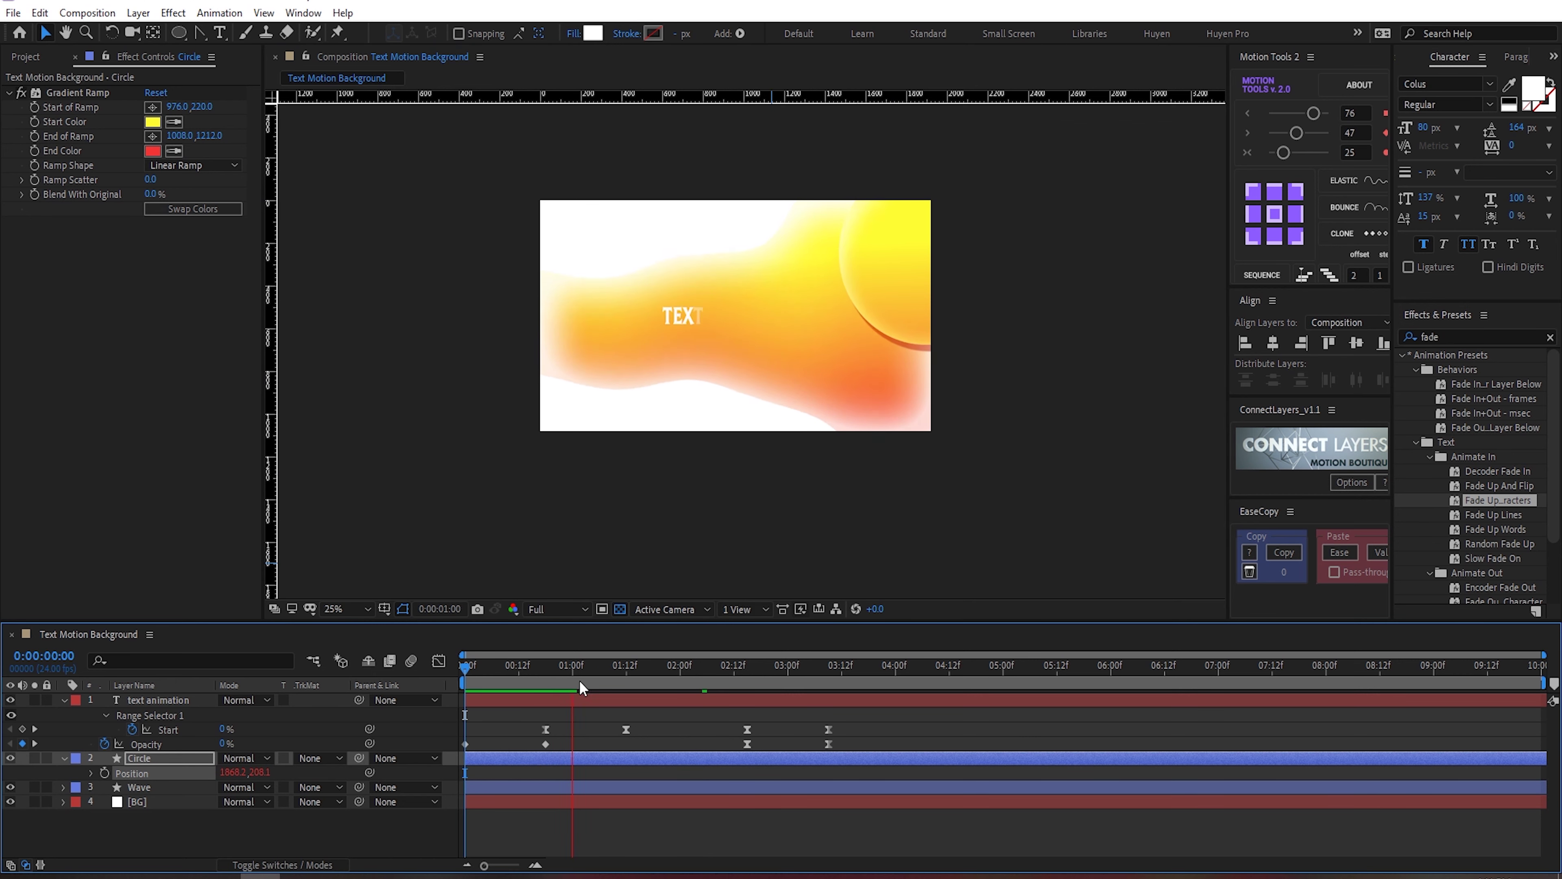
{"action": "left_click_drag", "start_coordinate": [906, 290], "coordinate": [874, 324]}
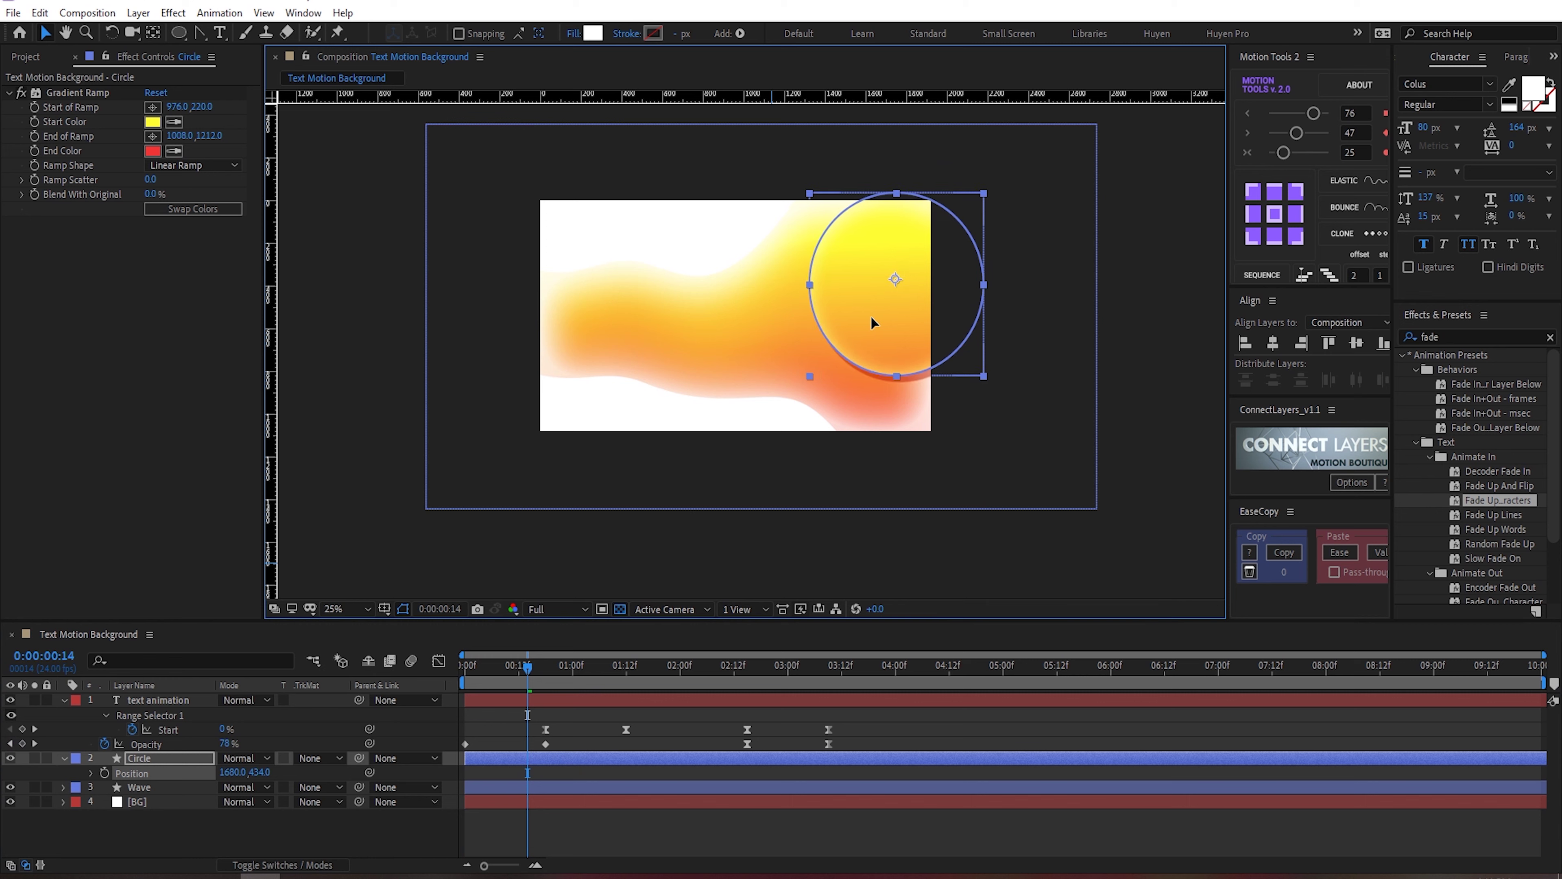
{"action": "key", "text": "space"}
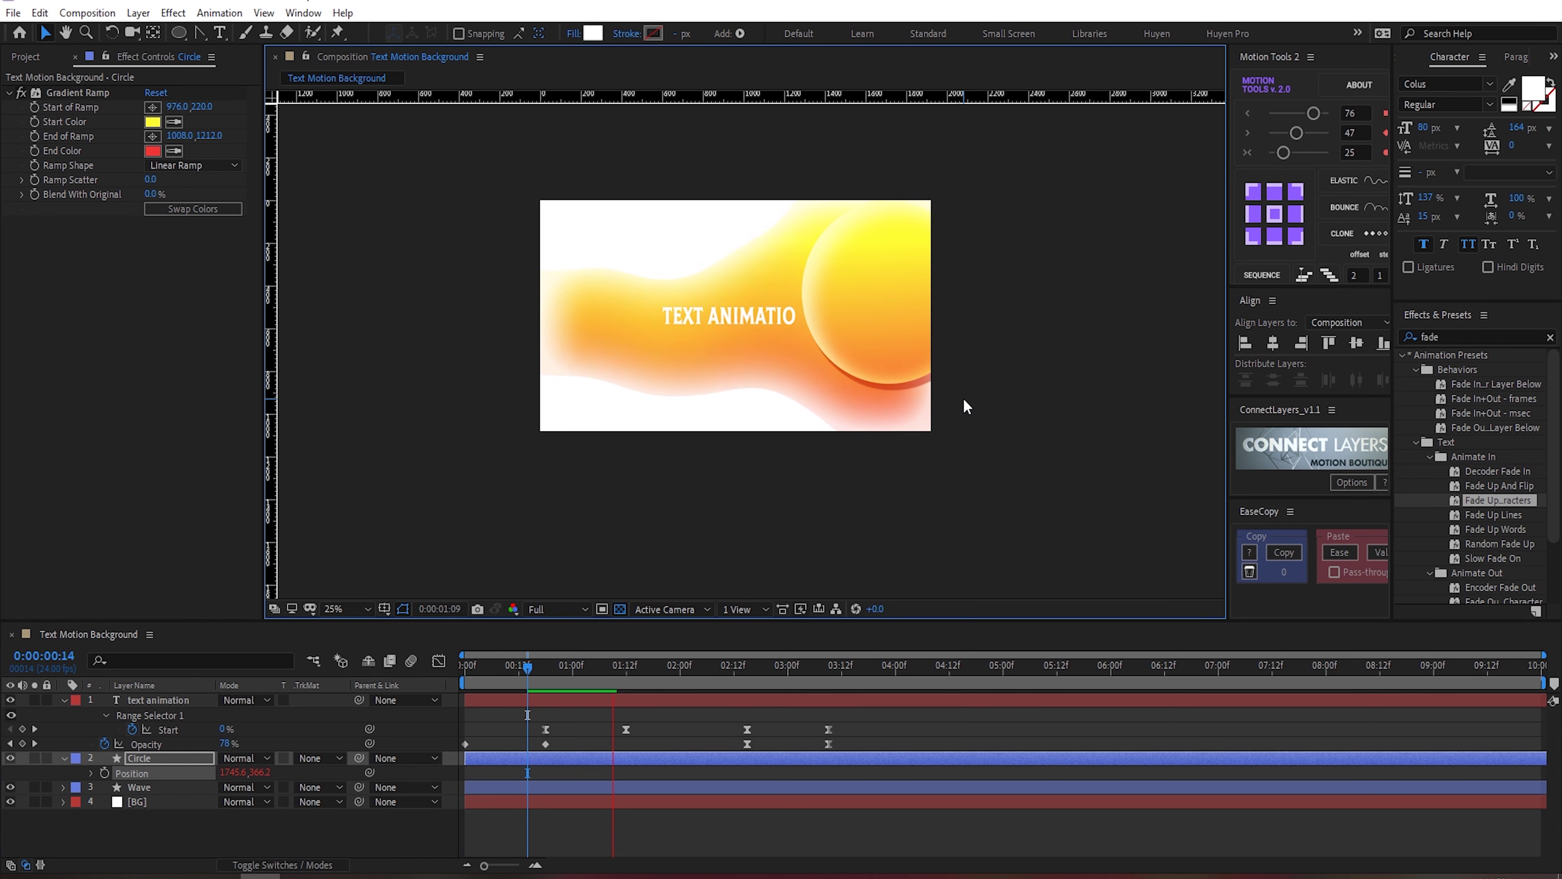
{"action": "left_click_drag", "start_coordinate": [620, 665], "coordinate": [728, 665]}
{"action": "left_click_drag", "start_coordinate": [860, 366], "coordinate": [891, 337]}
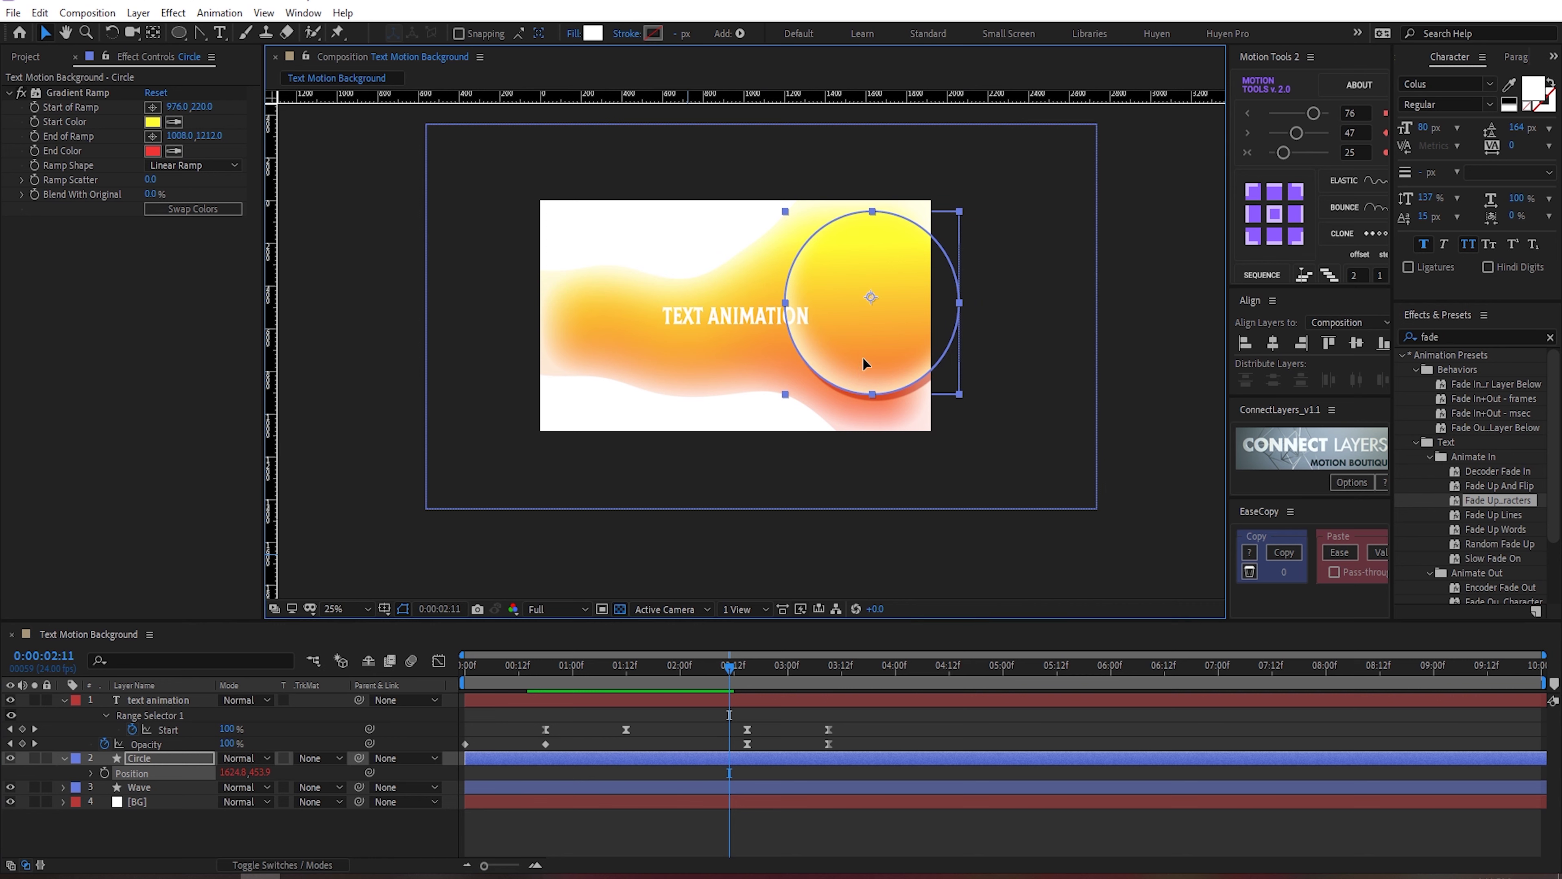
Step: Preview the circle against the fading title, then select the BG layer
{"action": "left_click_drag", "start_coordinate": [508, 678], "coordinate": [909, 678]}
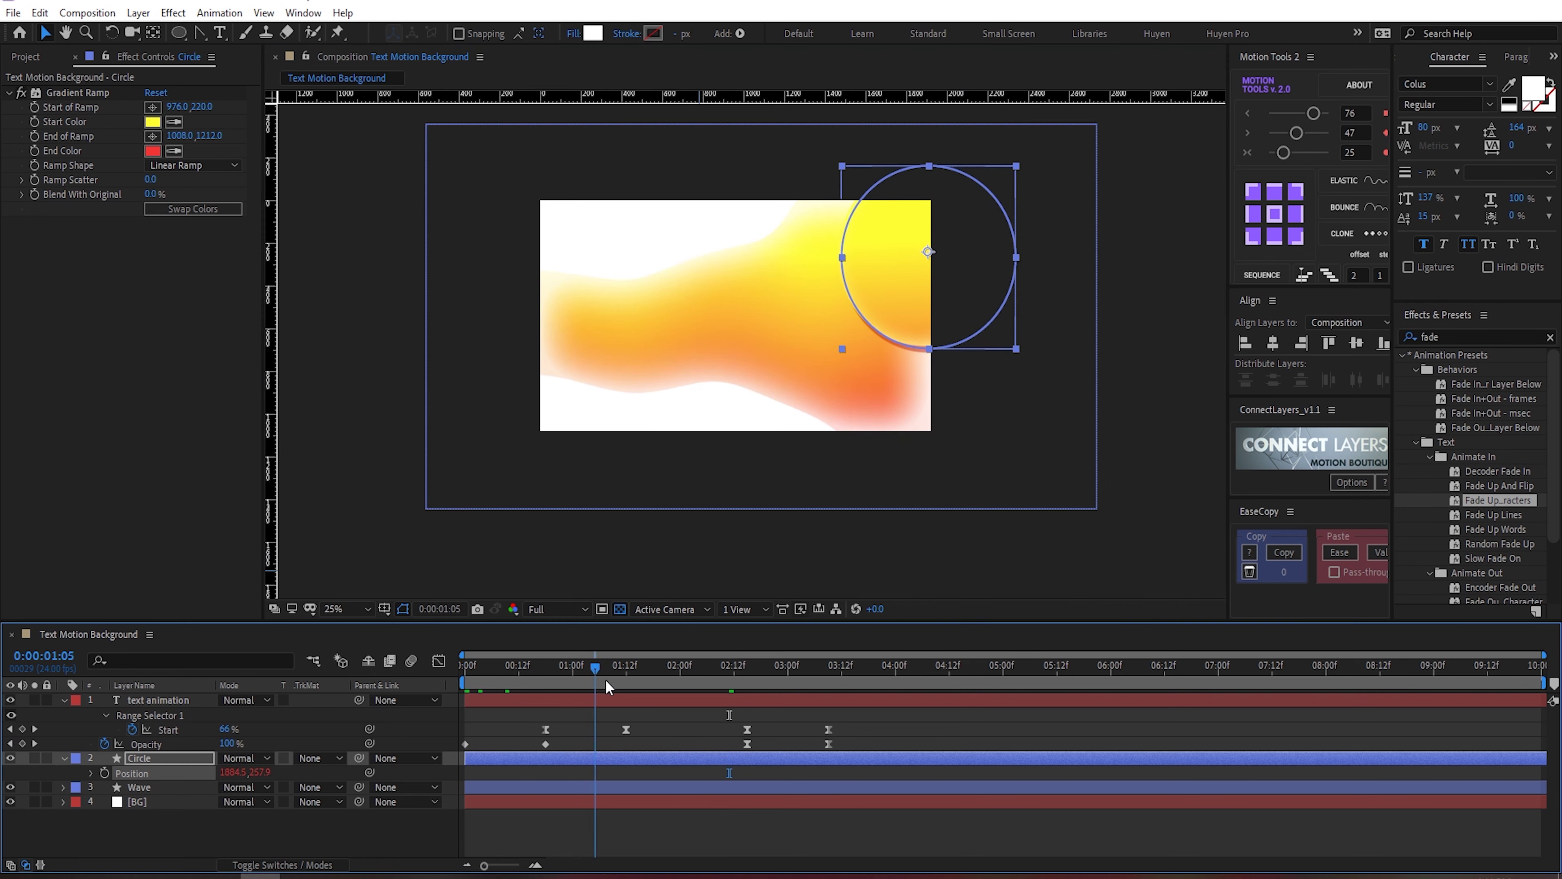
{"action": "left_click", "coordinate": [712, 674]}
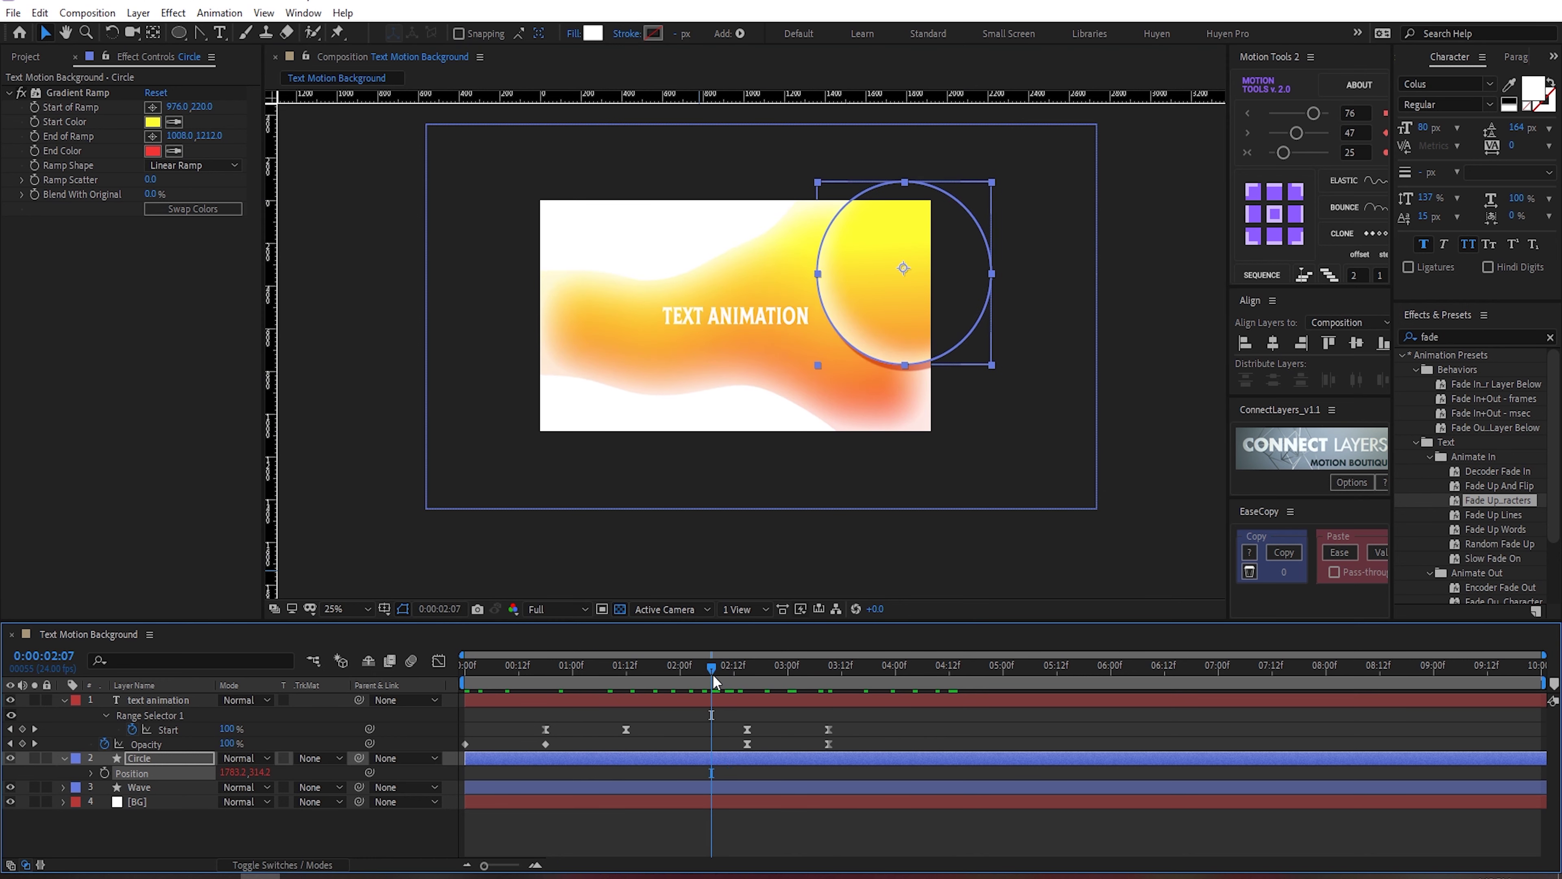
{"action": "key", "text": "space"}
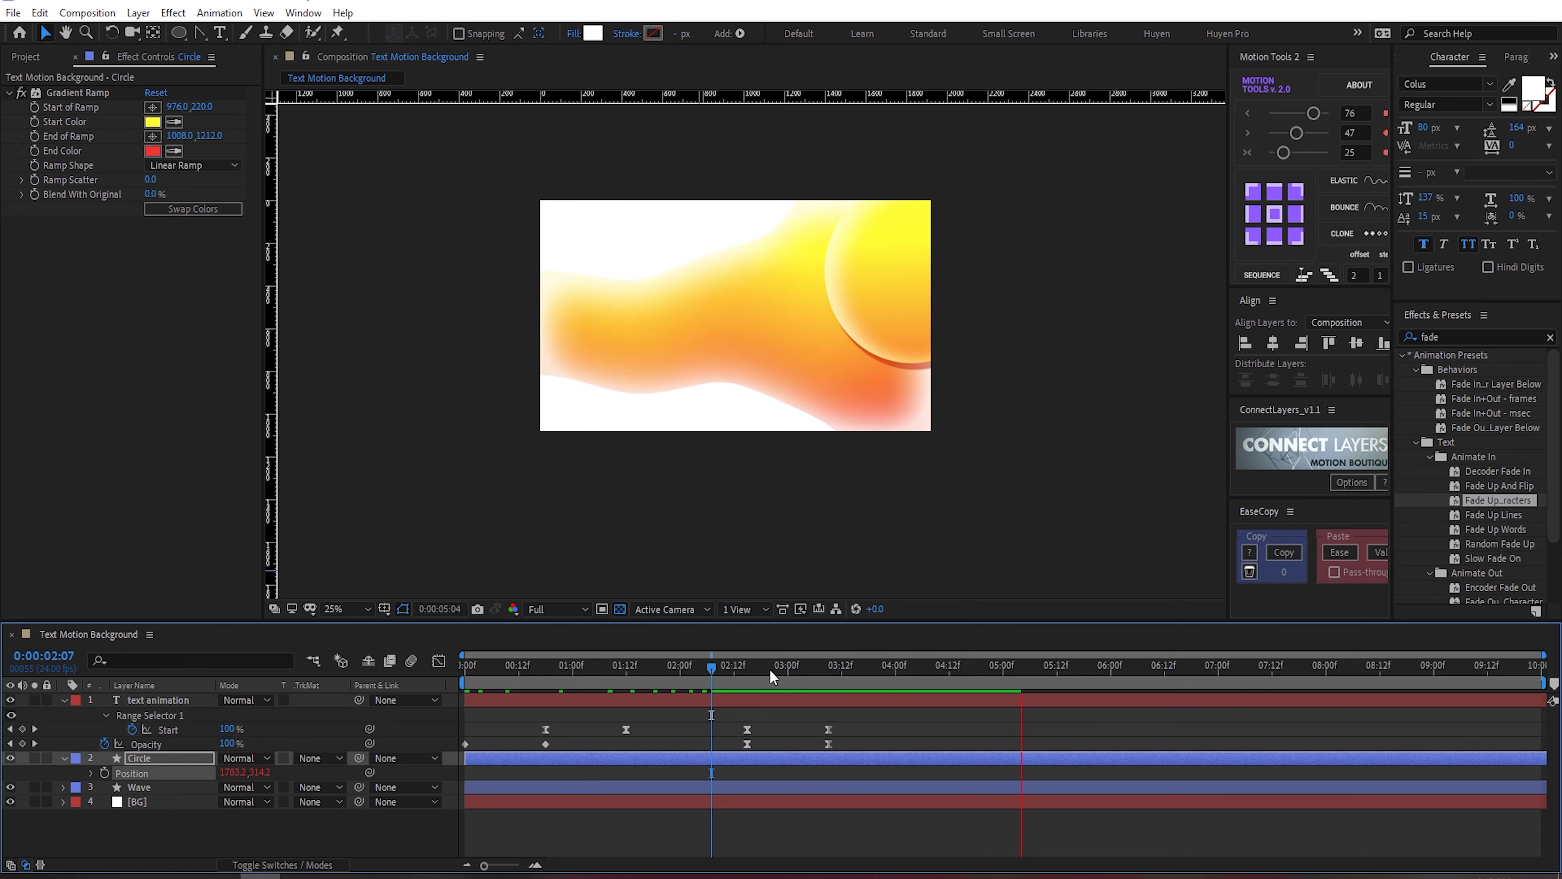
{"action": "mouse_move", "coordinate": [768, 667]}
{"action": "left_mouse_down"}
{"action": "mouse_move", "coordinate": [504, 685]}
{"action": "mouse_move", "coordinate": [759, 687]}
{"action": "left_mouse_up"}
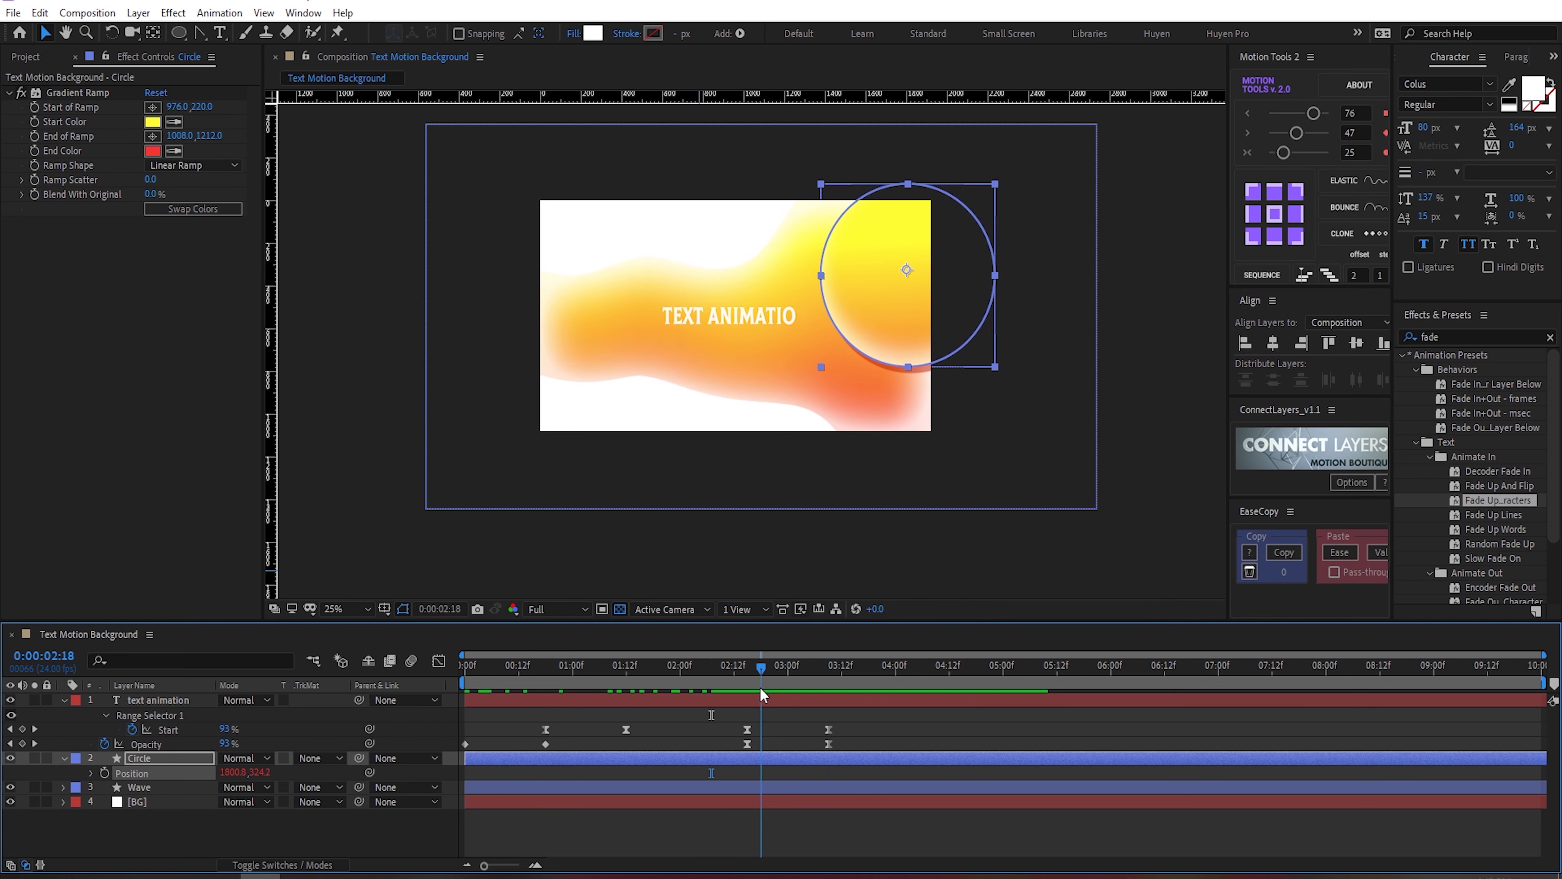
{"action": "left_click", "coordinate": [64, 700]}
{"action": "left_click", "coordinate": [161, 757]}
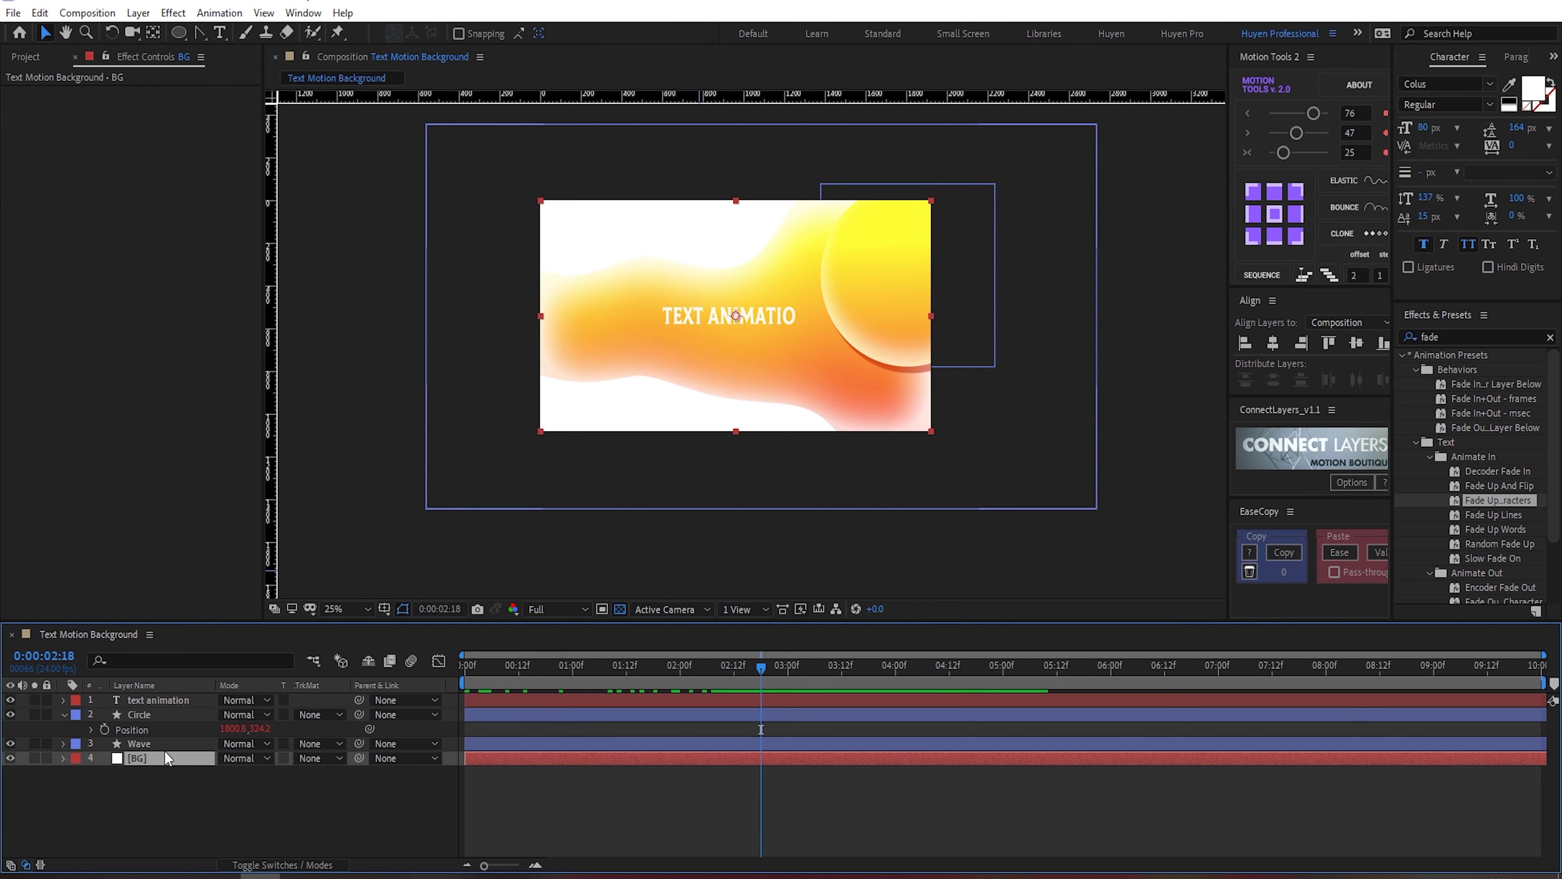
Step: Apply the Gradient Ramp effect to the BG layer via quick effect search
{"action": "key", "text": "ctrl+space"}
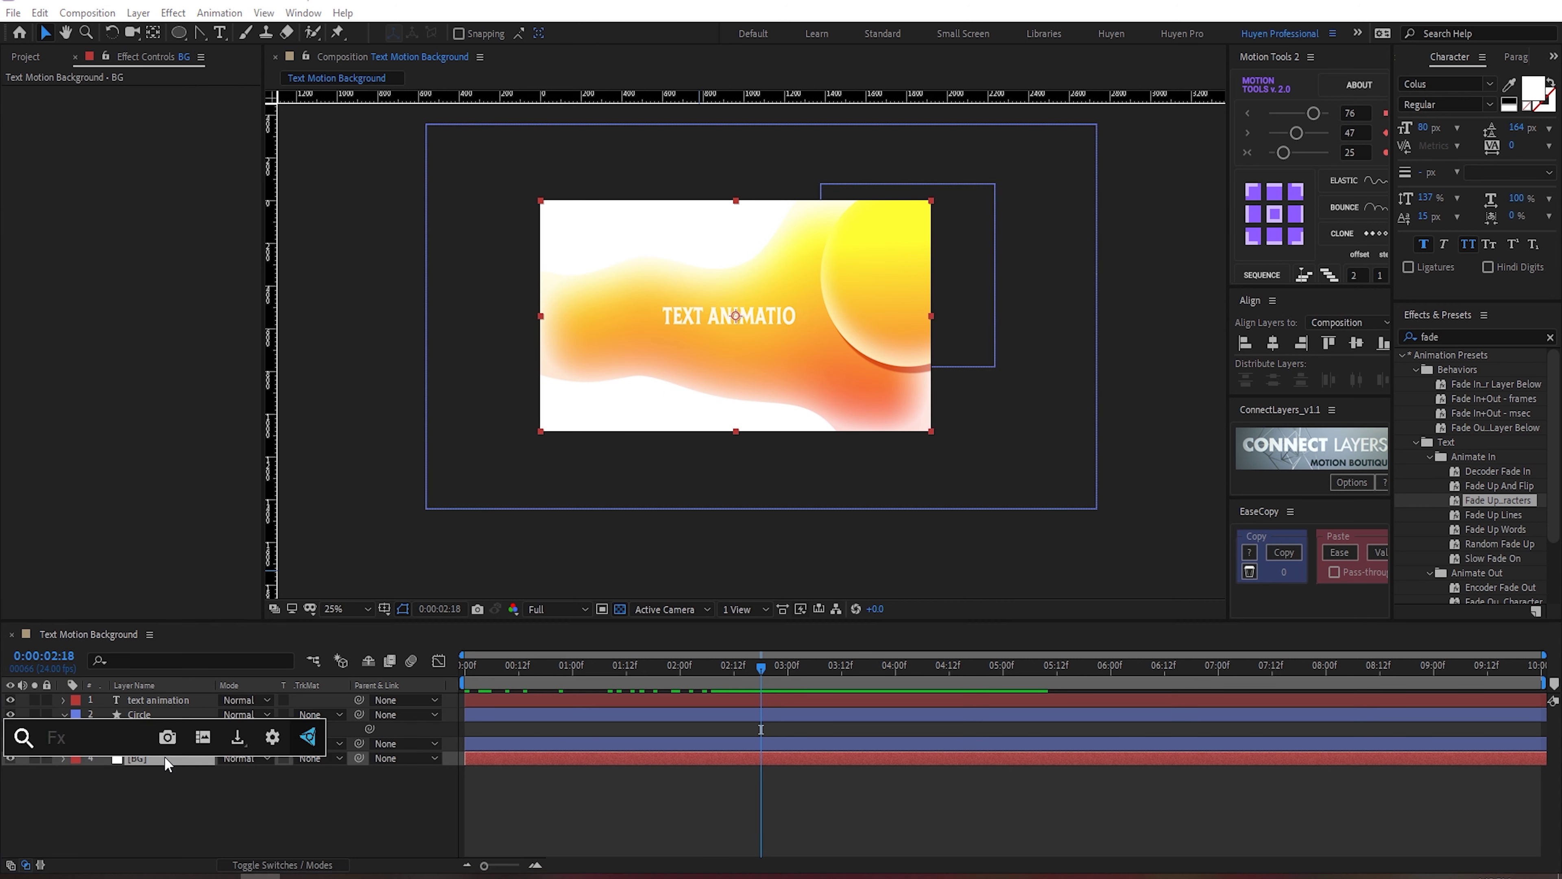
{"action": "type", "text": "gra"}
{"action": "left_click", "coordinate": [202, 738]}
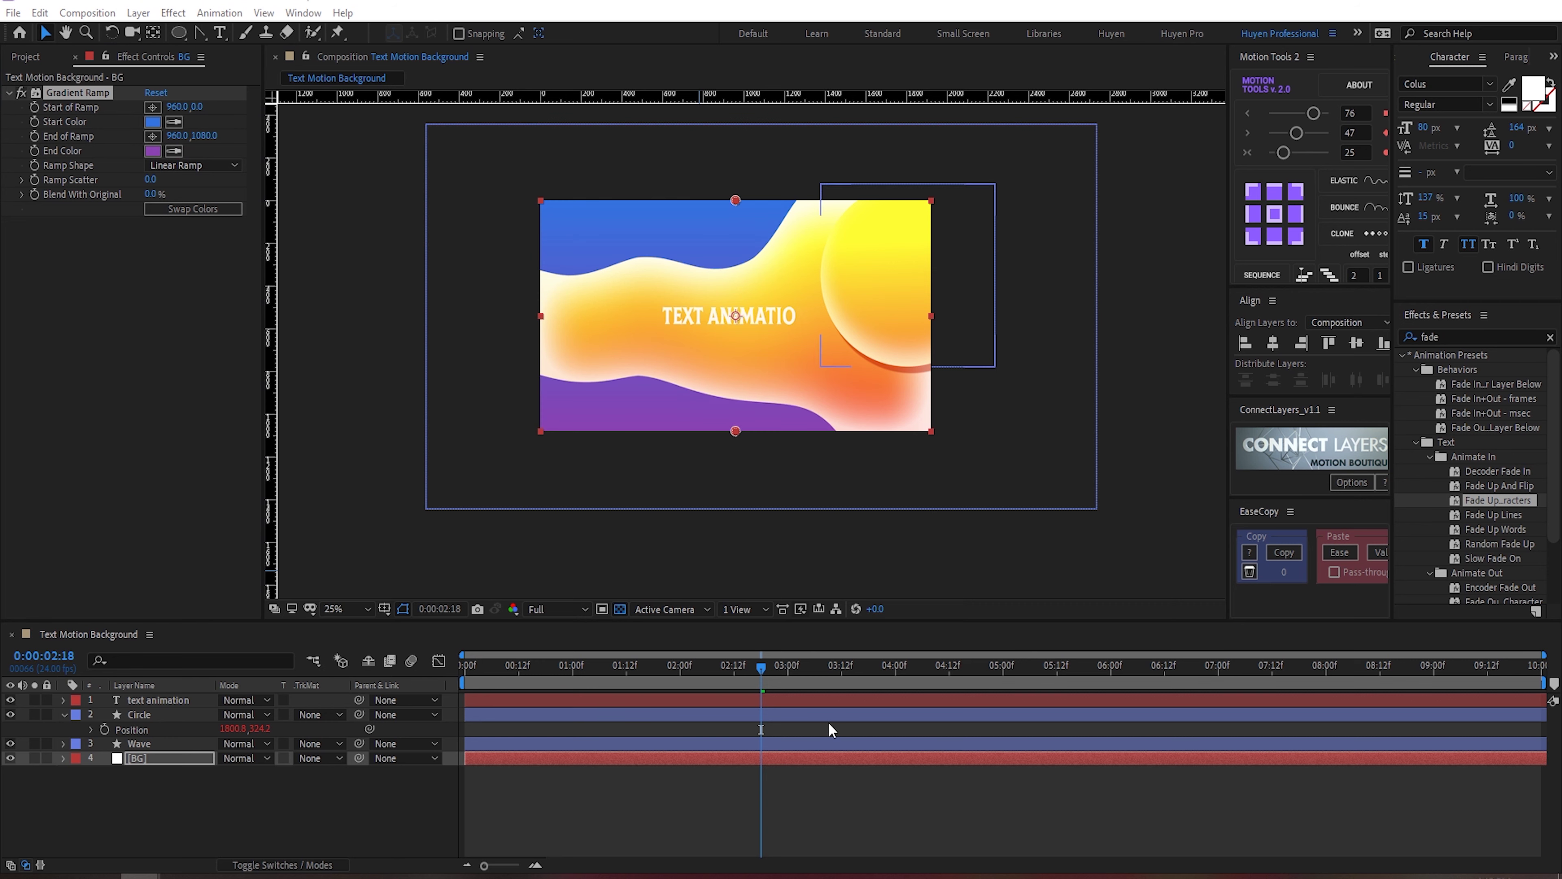
{"action": "left_click", "coordinate": [554, 668]}
{"action": "key", "text": "space"}
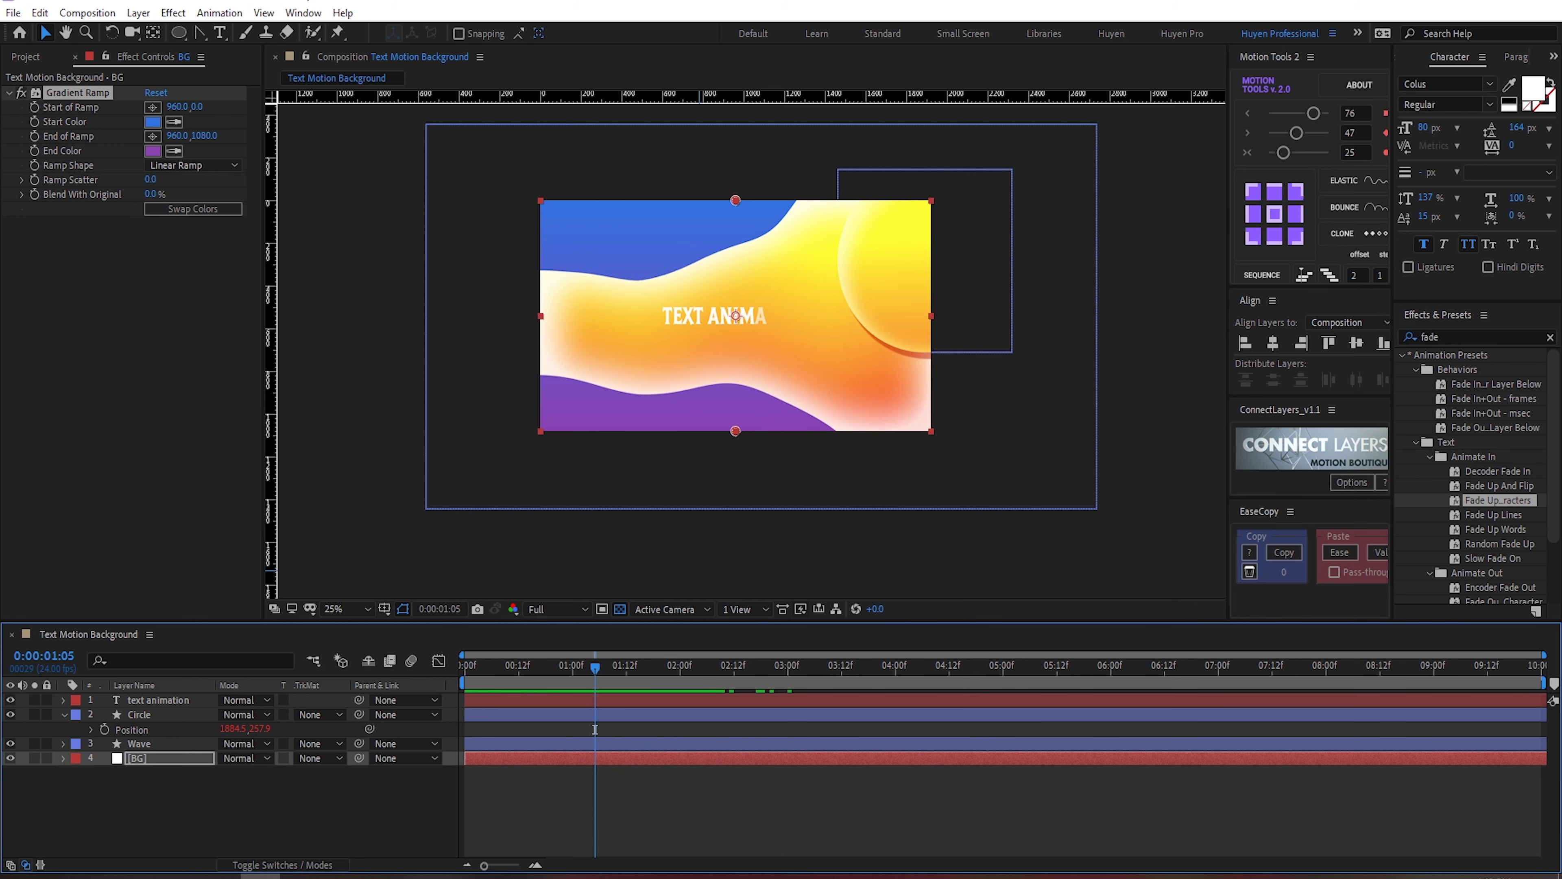
Step: Set the Gradient Ramp Start Color to teal #33EBAB
{"action": "left_click", "coordinate": [169, 123]}
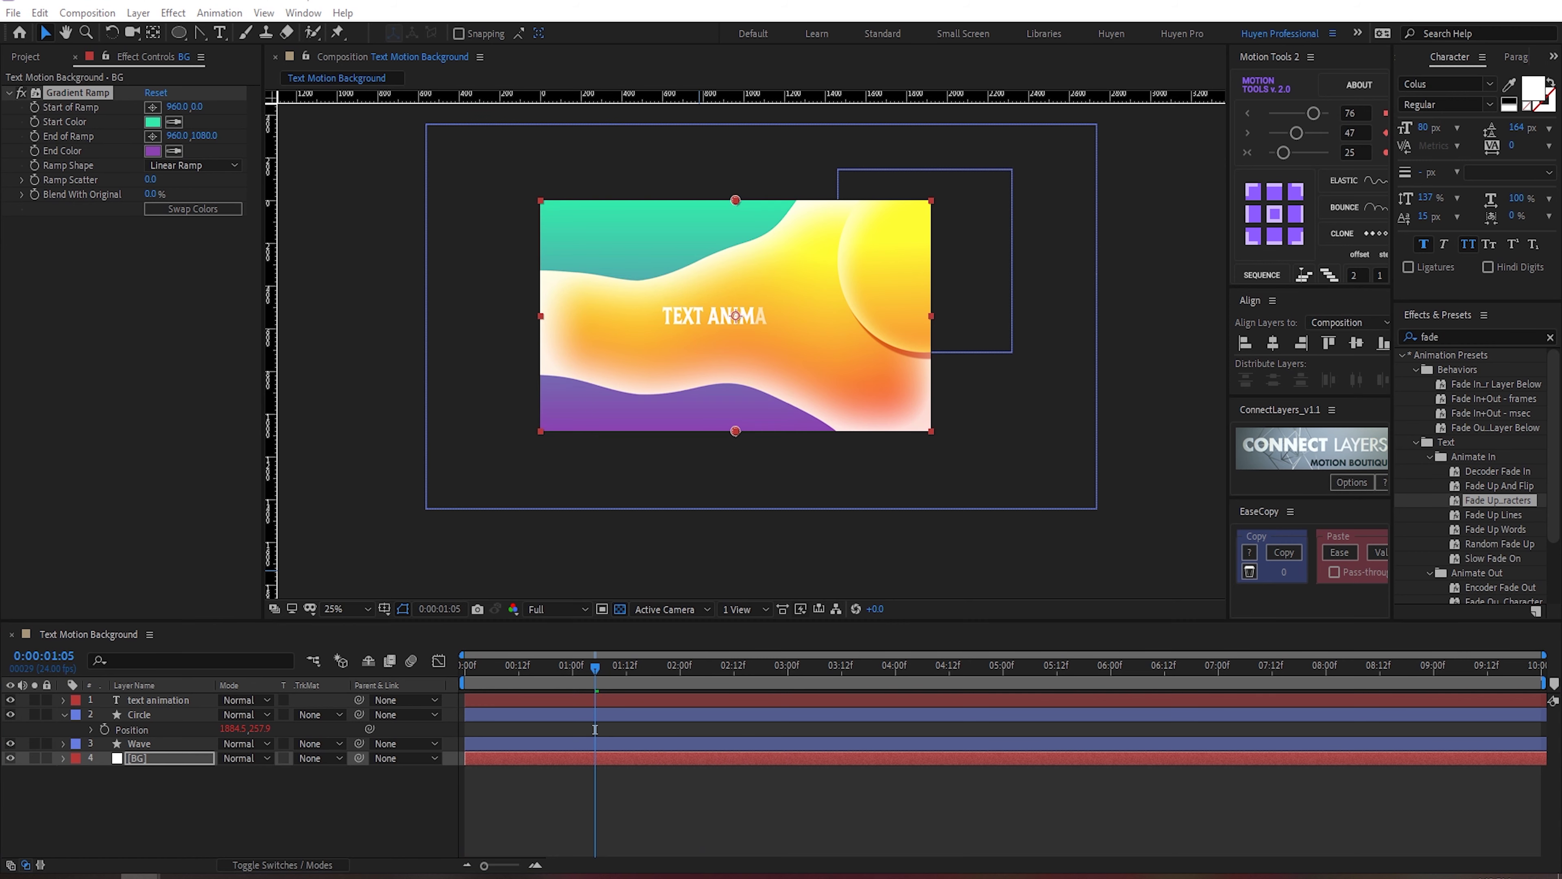
{"action": "left_click_drag", "start_coordinate": [554, 666], "coordinate": [543, 675]}
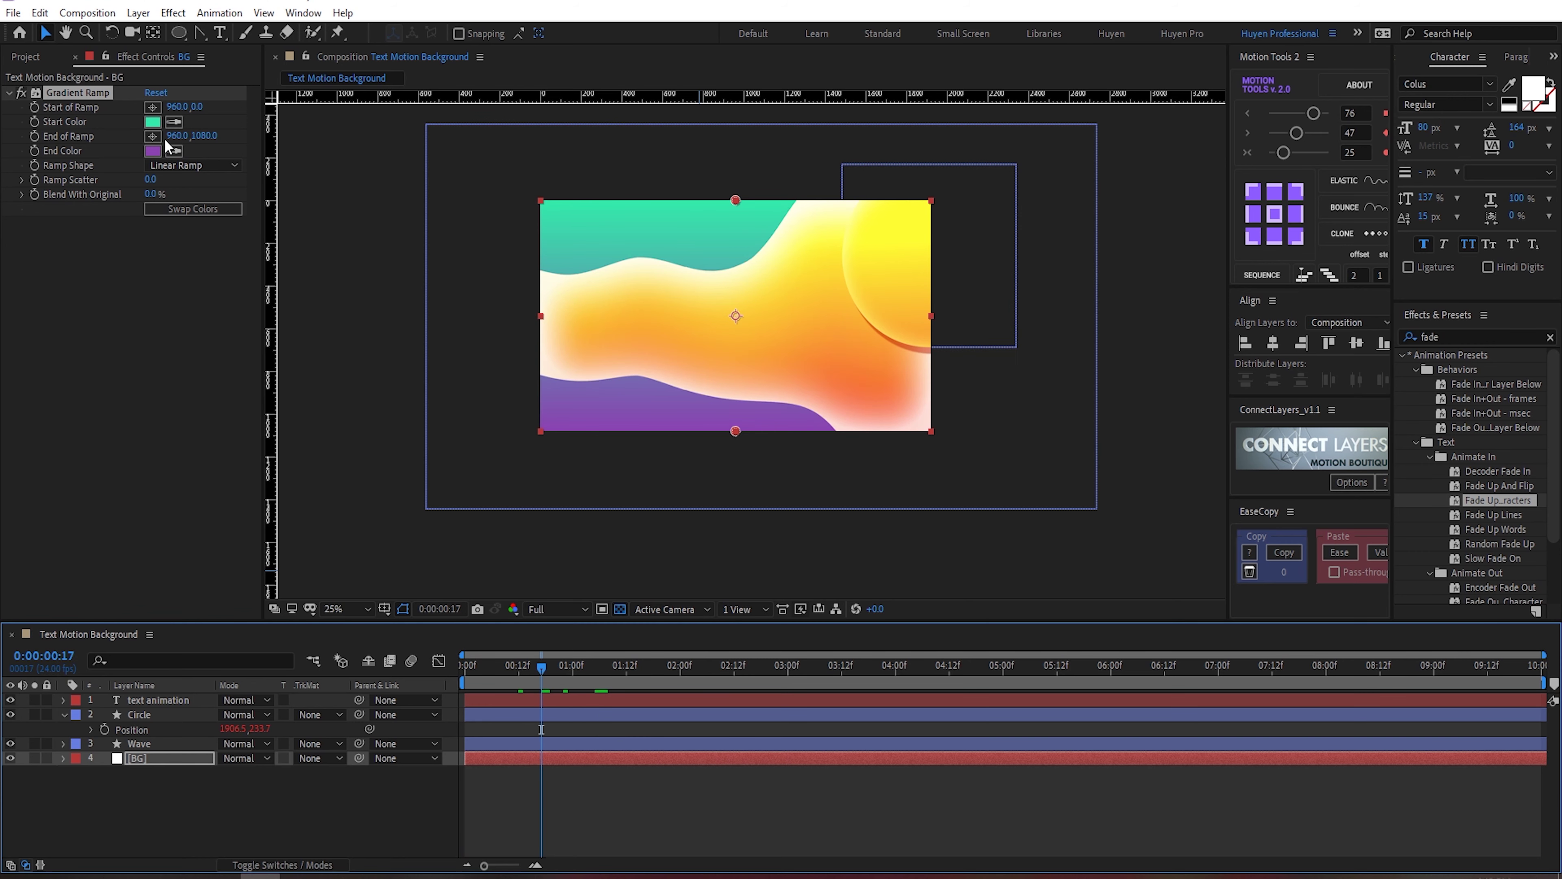
{"action": "left_click", "coordinate": [152, 123]}
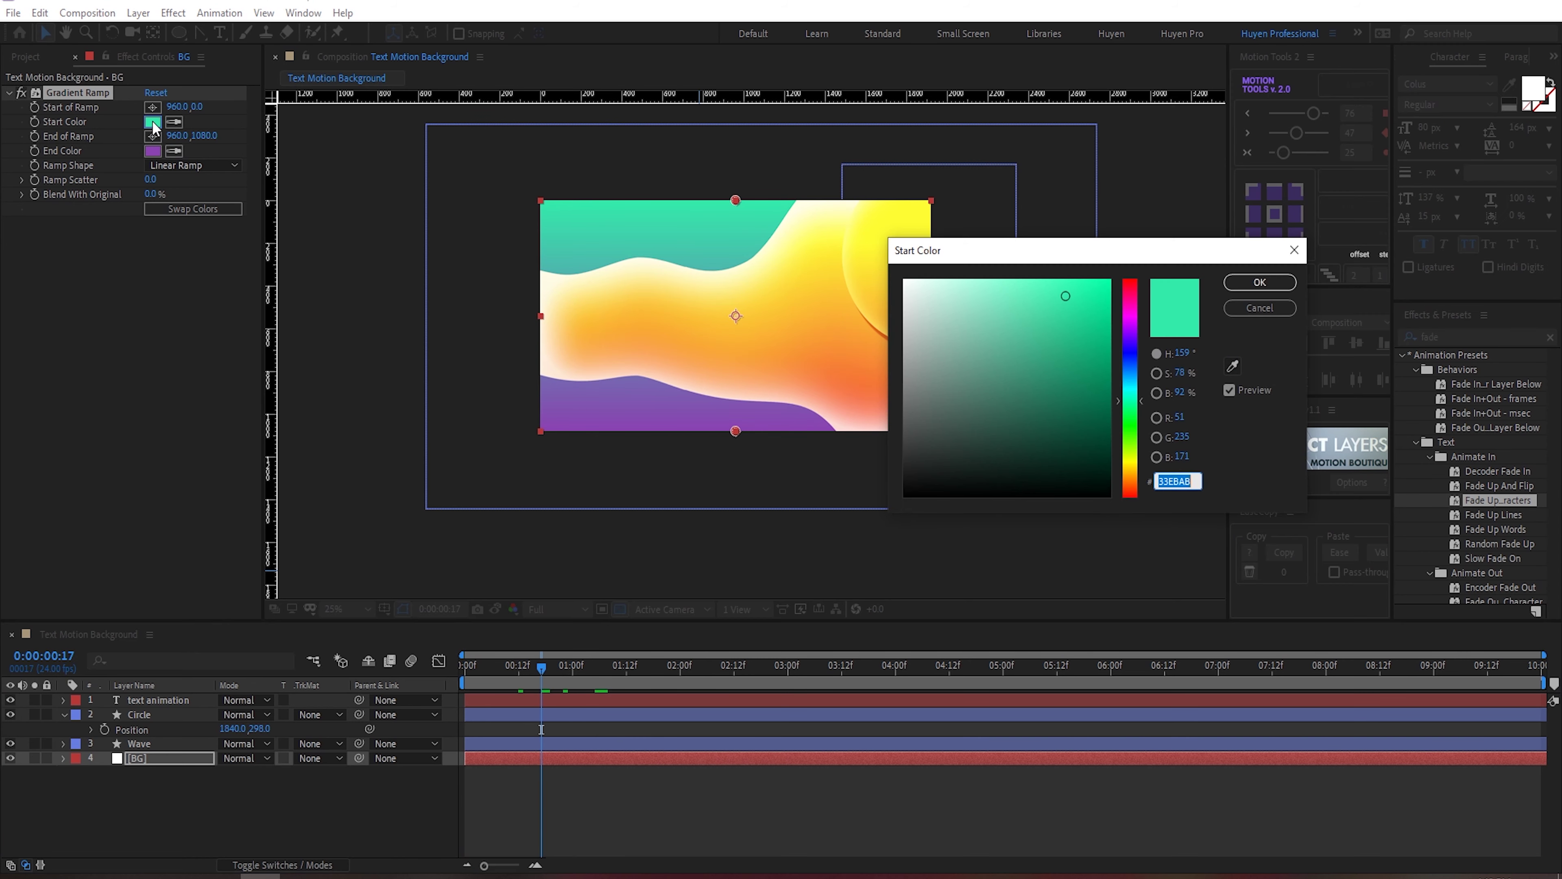
{"action": "left_click", "coordinate": [1259, 282]}
Step: Set the Gradient Ramp End Color to purple #A84DD9
{"action": "left_click", "coordinate": [153, 151]}
{"action": "left_click", "coordinate": [1036, 311]}
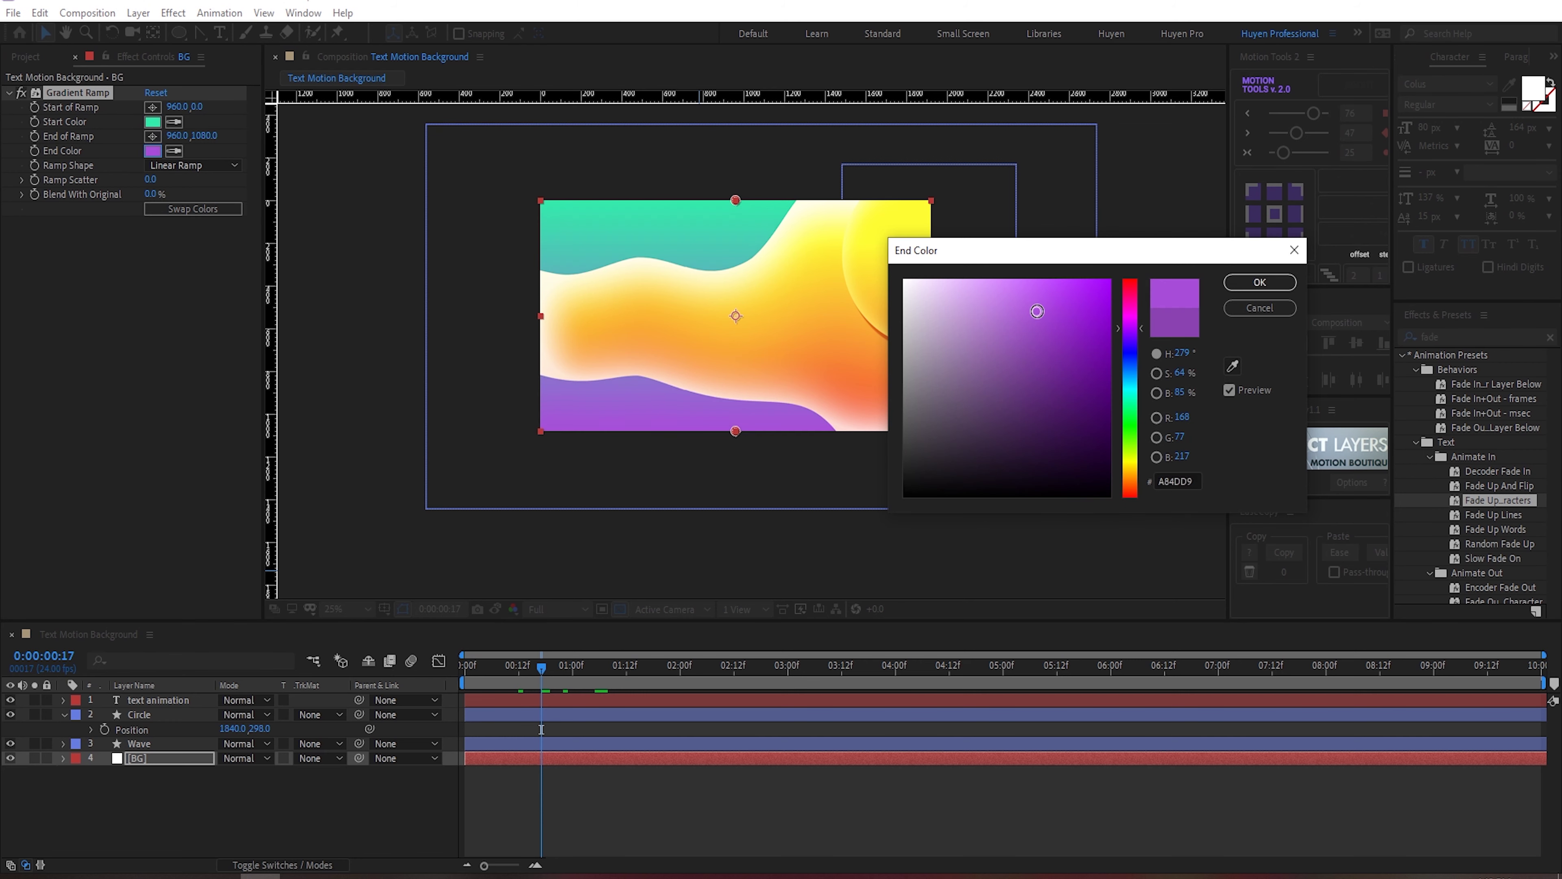
{"action": "left_click", "coordinate": [1040, 336]}
{"action": "left_click", "coordinate": [1058, 348]}
{"action": "left_click", "coordinate": [1259, 282]}
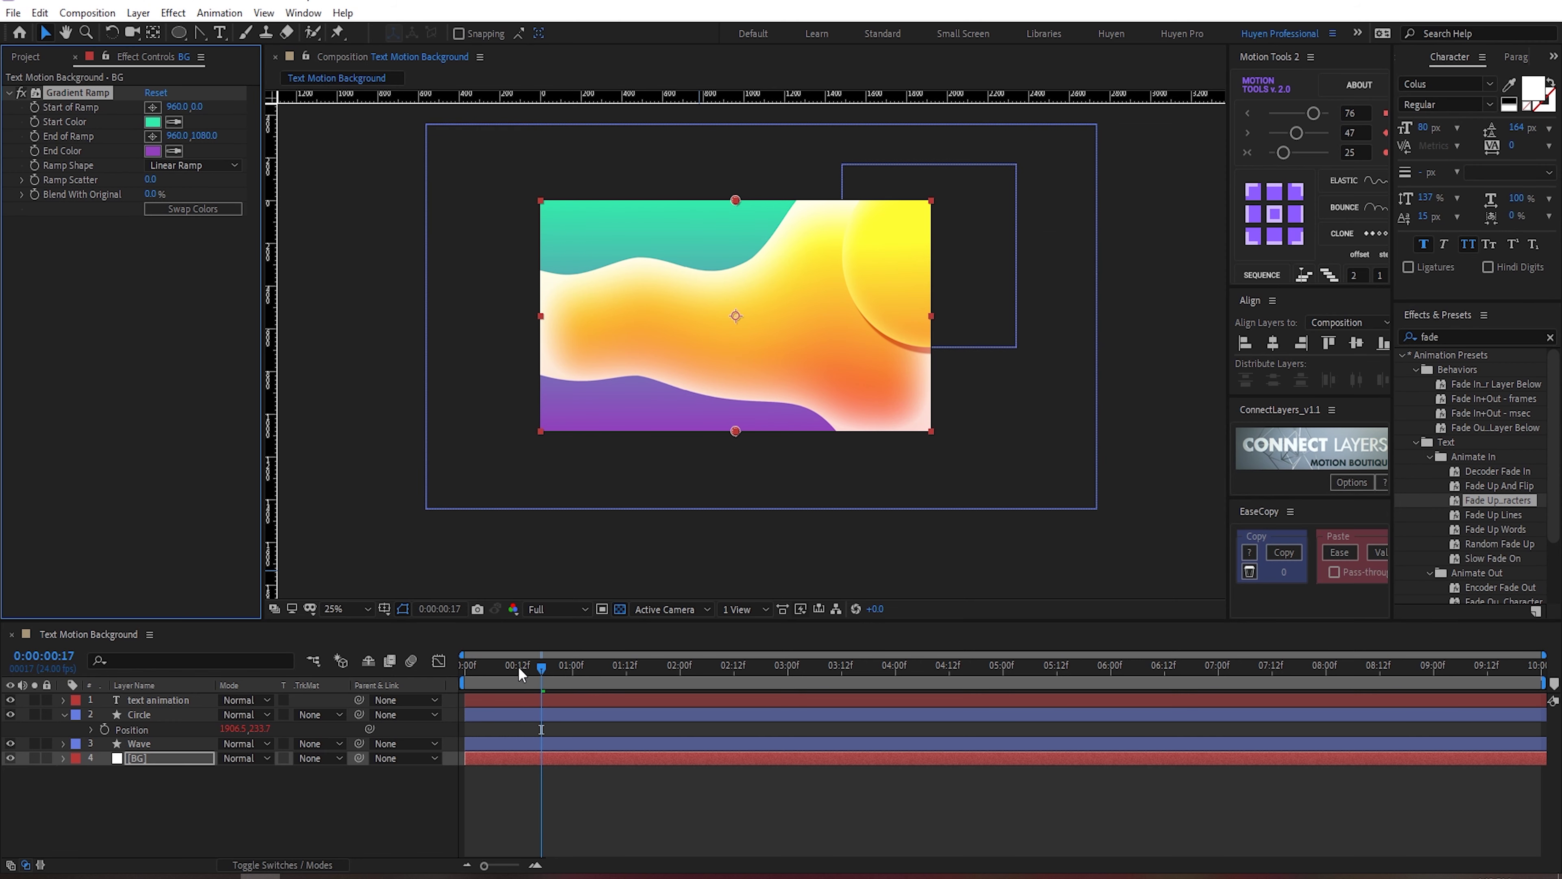
{"action": "left_click_drag", "start_coordinate": [520, 672], "coordinate": [707, 669]}
{"action": "left_click", "coordinate": [182, 760]}
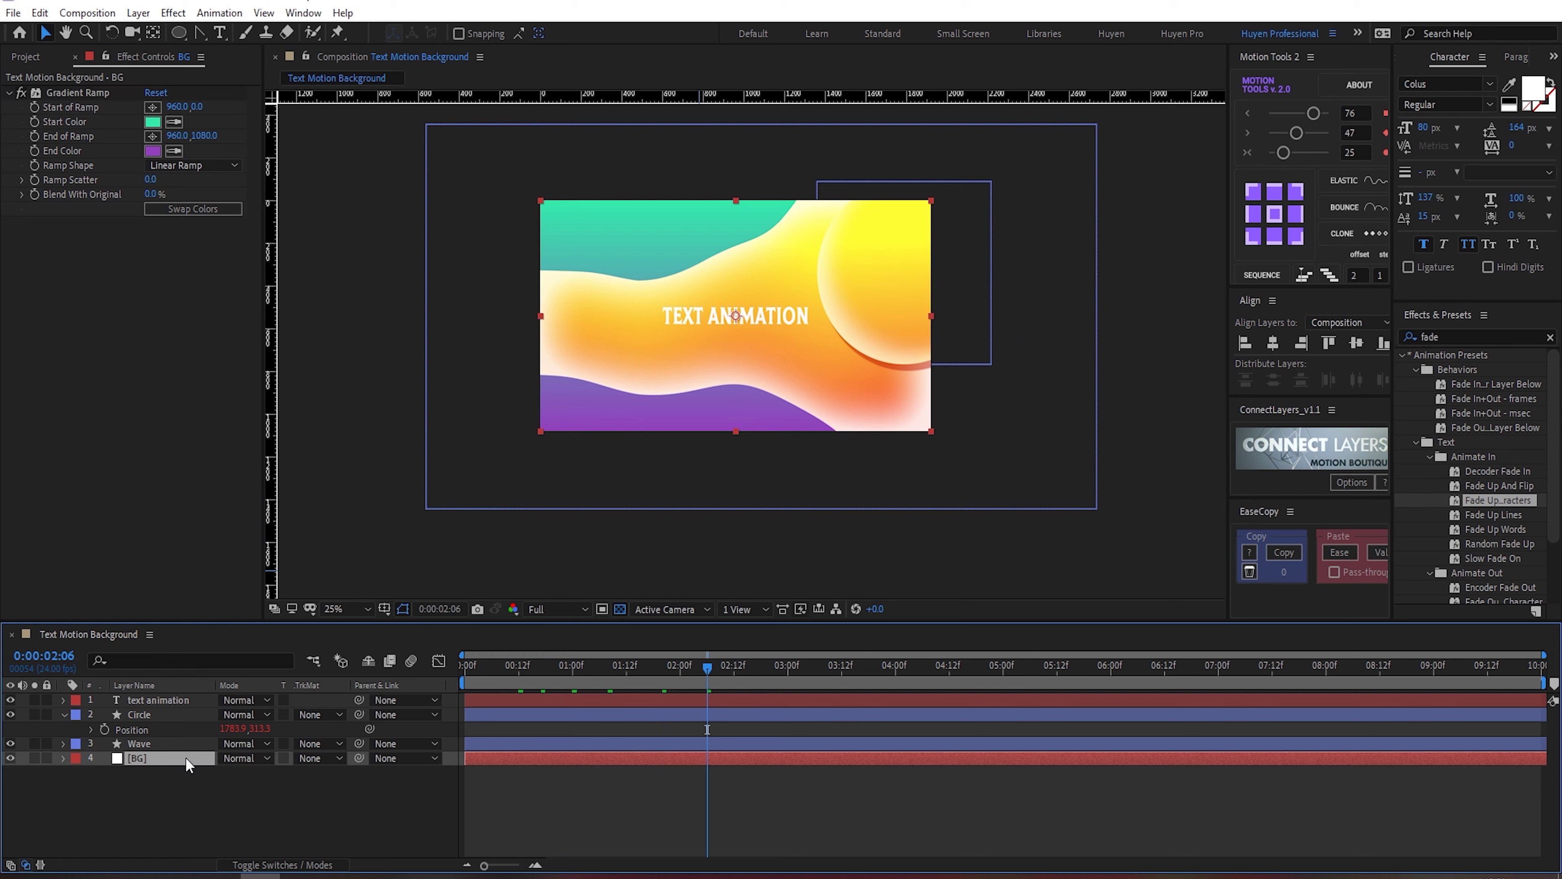
Step: Apply Wave Warp to BG and raise Wave Height to 83
{"action": "key", "text": "ctrl+space"}
{"action": "type", "text": "wave"}
{"action": "key", "text": "Return"}
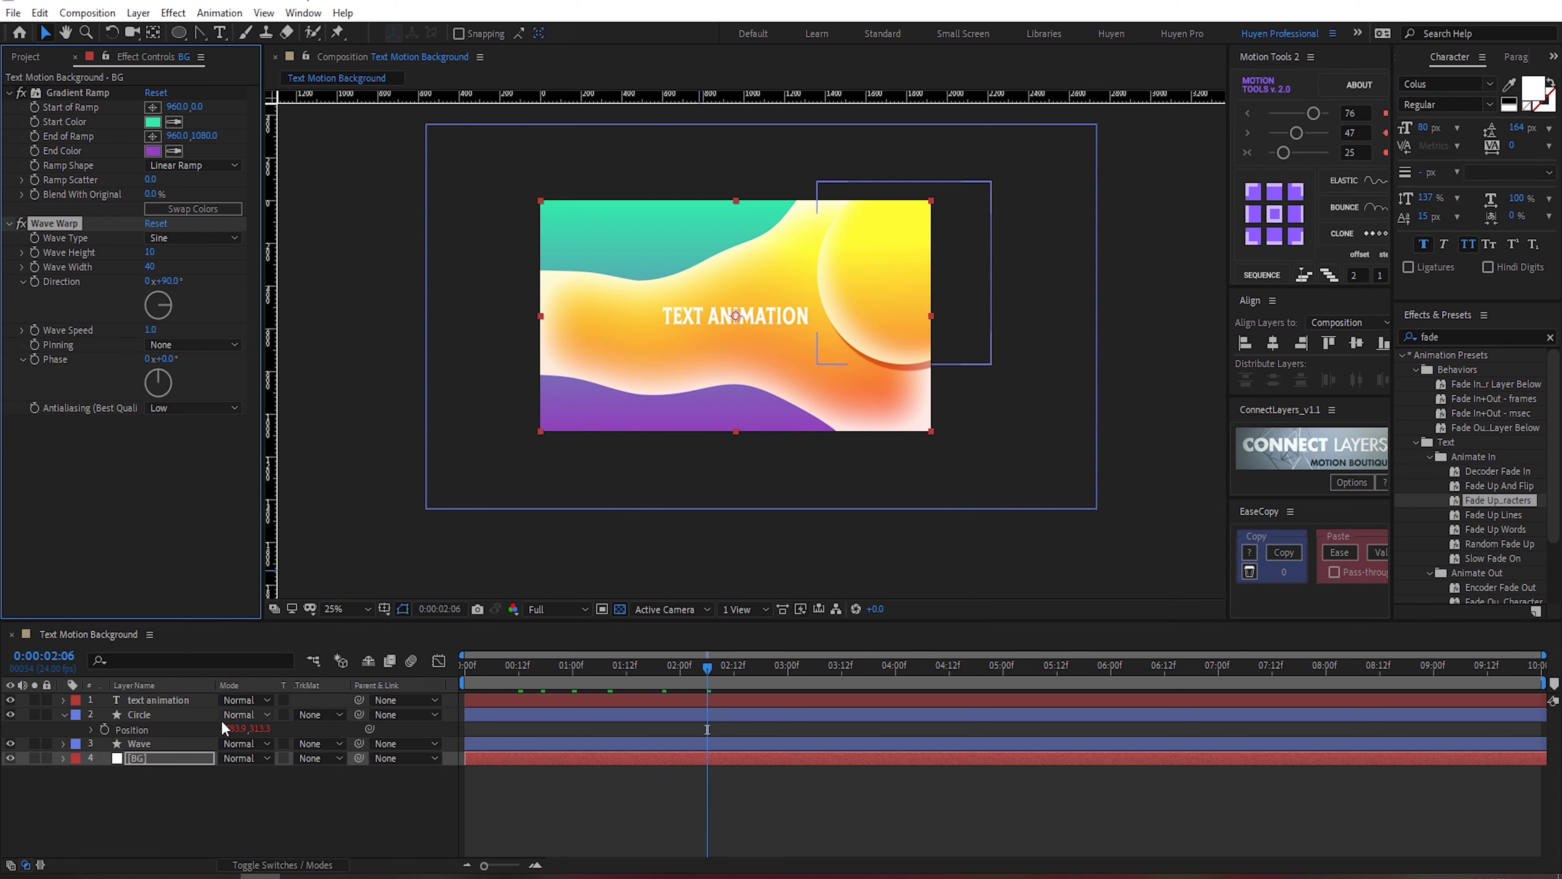
{"action": "left_click_drag", "start_coordinate": [150, 253], "coordinate": [455, 265]}
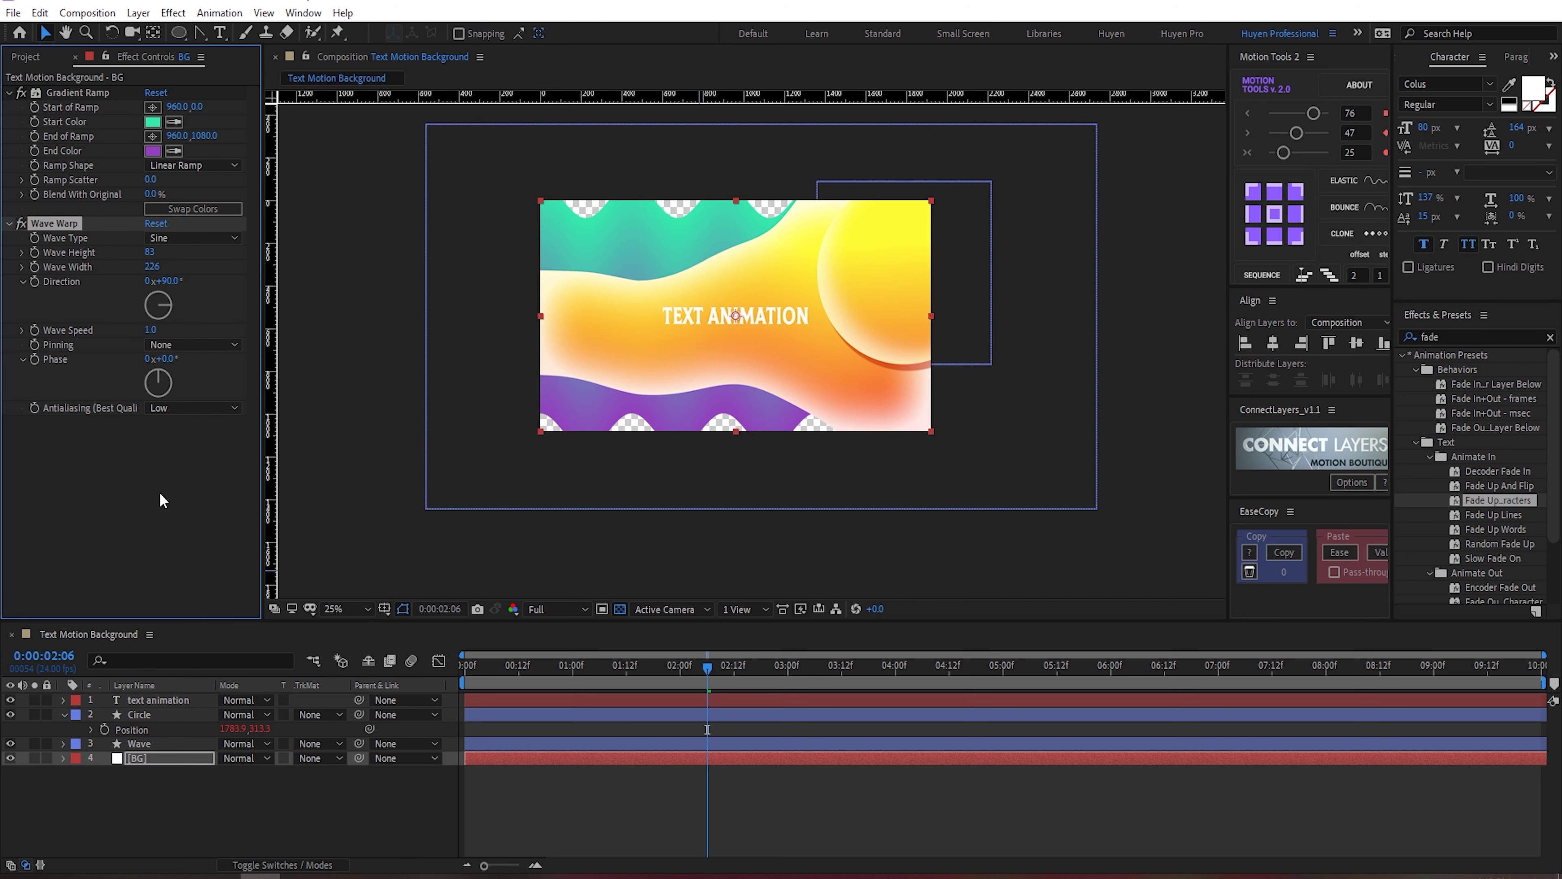
Step: Scale BG to 114% so wavy edges leave the frame, and set Wave Width to 323
{"action": "left_click", "coordinate": [169, 758]}
{"action": "key", "text": "s"}
{"action": "mouse_move", "coordinate": [235, 773]}
{"action": "left_mouse_down"}
{"action": "mouse_move", "coordinate": [272, 773]}
{"action": "mouse_move", "coordinate": [214, 769]}
{"action": "mouse_move", "coordinate": [239, 778]}
{"action": "left_mouse_up"}
{"action": "key", "text": "comma"}
{"action": "key", "text": "period"}
{"action": "left_click_drag", "start_coordinate": [151, 267], "coordinate": [304, 268]}
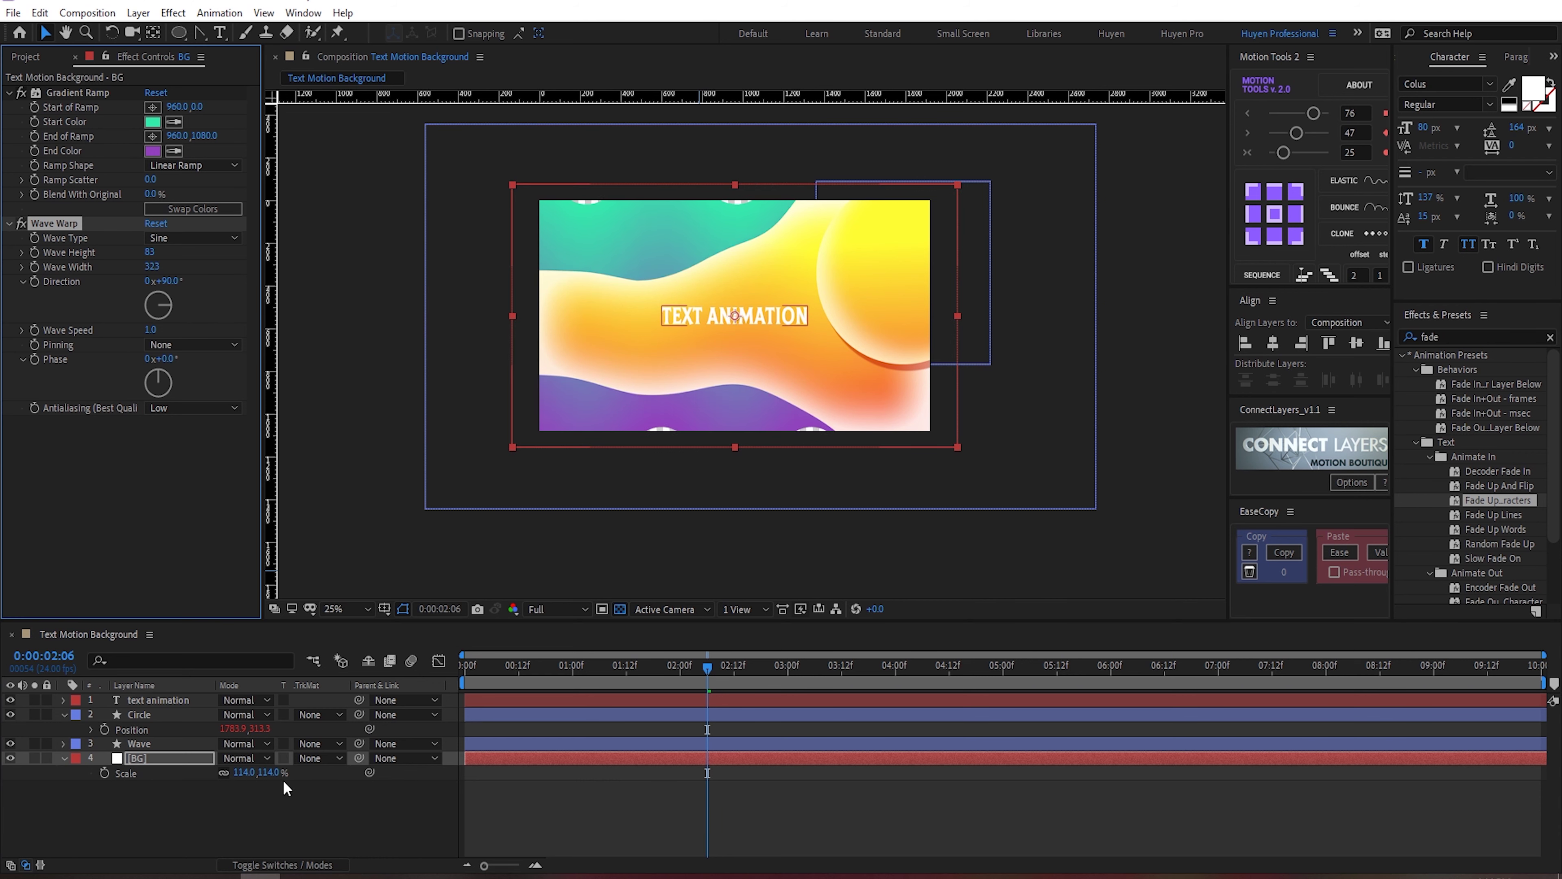
Step: Enlarge the BG layer to 122% scale and preview the waves
{"action": "left_click_drag", "start_coordinate": [246, 772], "coordinate": [251, 772]}
{"action": "left_click_drag", "start_coordinate": [468, 665], "coordinate": [445, 664]}
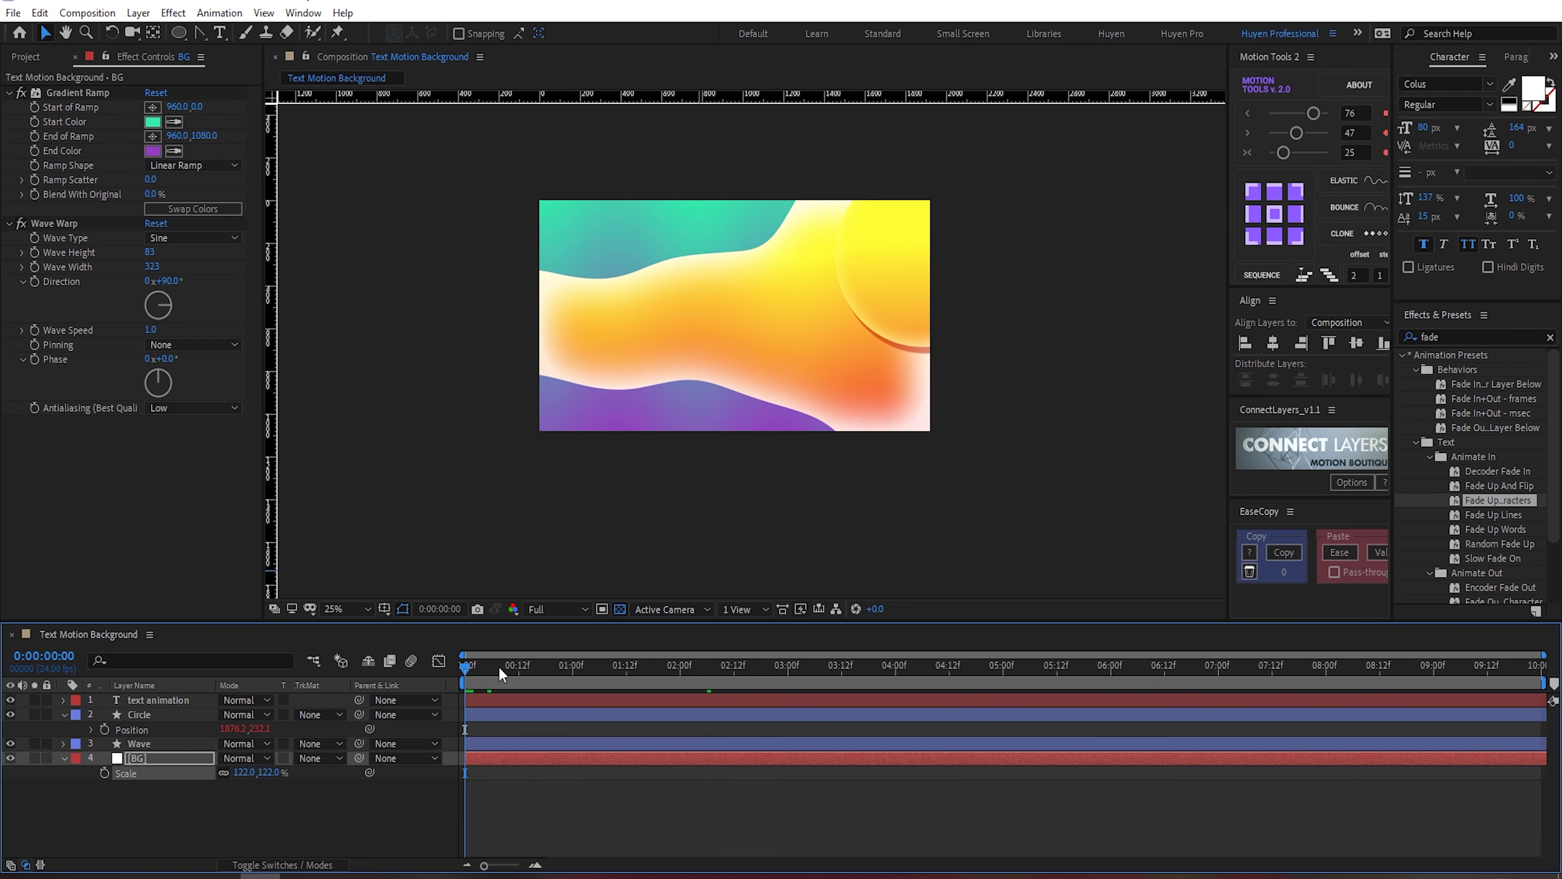
{"action": "key", "text": "space"}
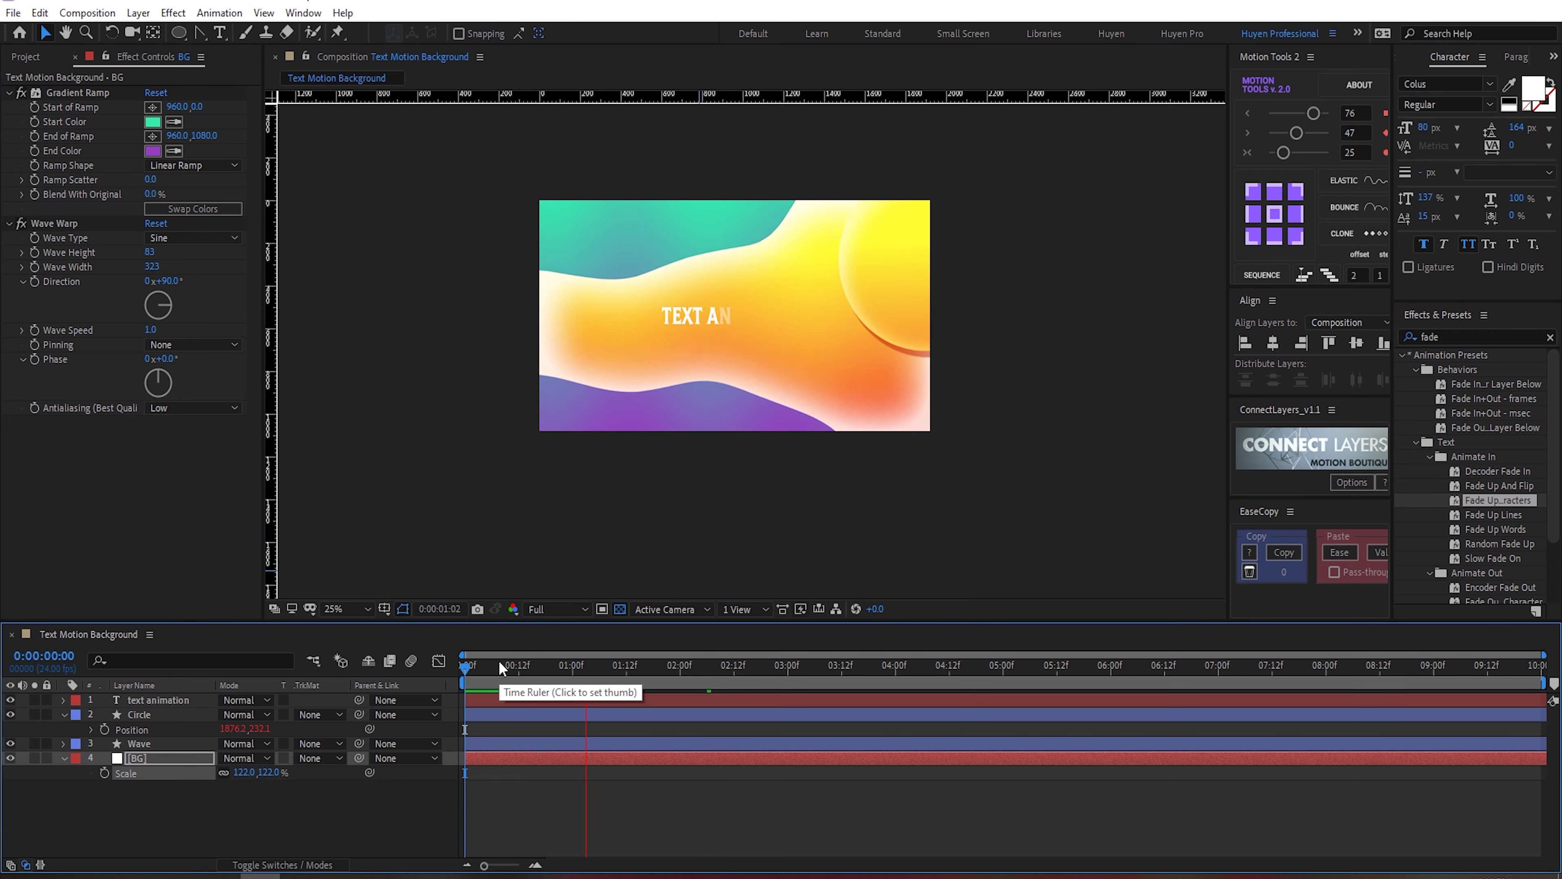
{"action": "key", "text": "space"}
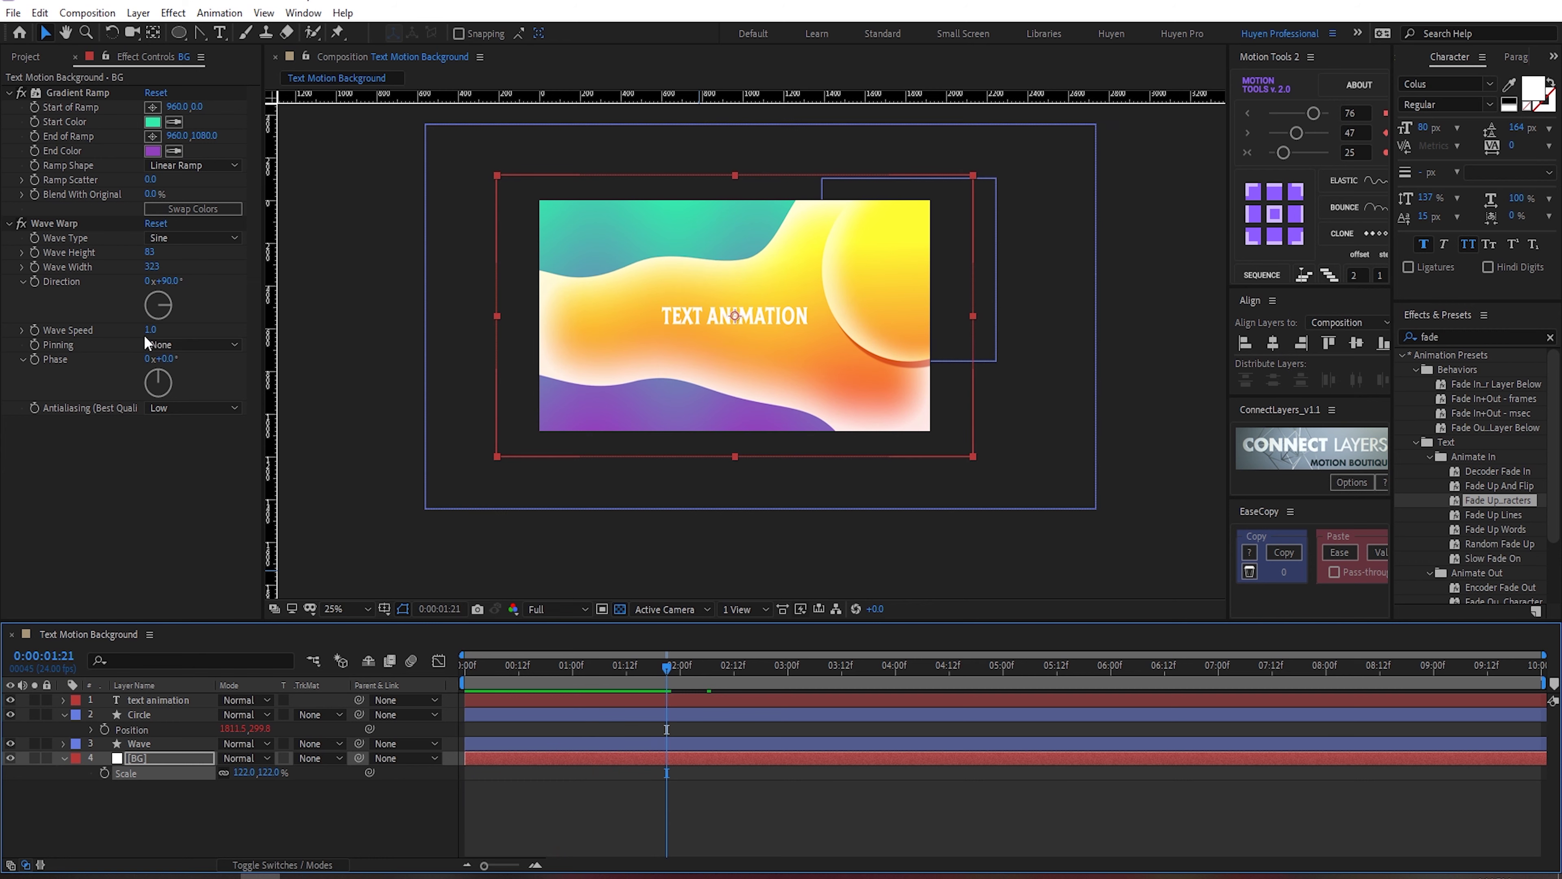
Step: Set the Wave Warp Wave Speed to 1.5 and preview the faster waves
{"action": "left_click", "coordinate": [146, 329]}
{"action": "type", "text": ".5"}
{"action": "key", "text": "Return"}
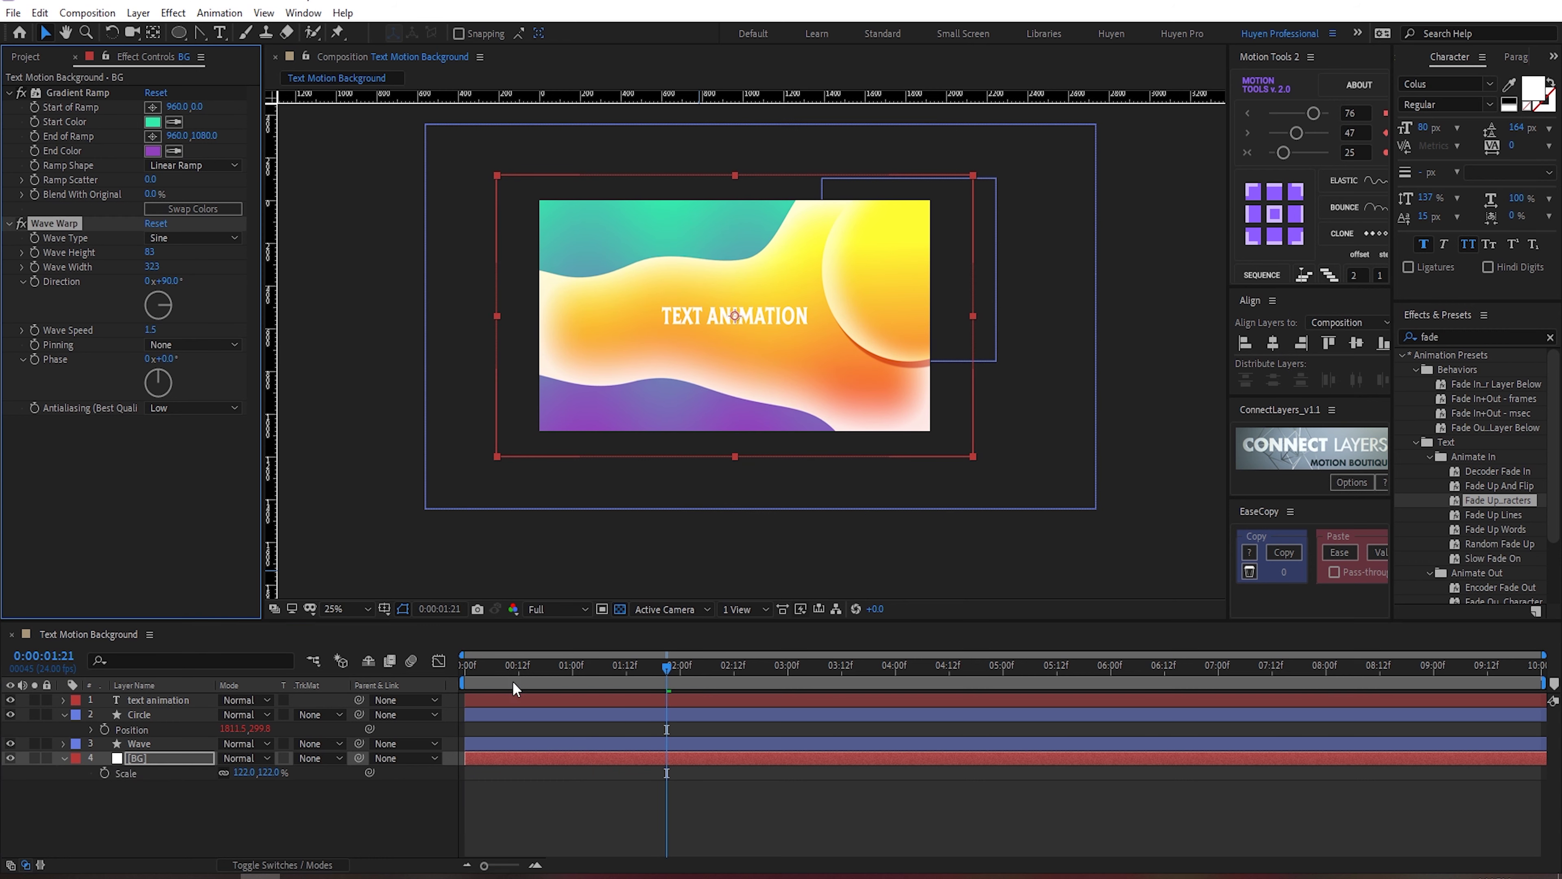
{"action": "left_click_drag", "start_coordinate": [491, 667], "coordinate": [414, 672]}
{"action": "key", "text": "space"}
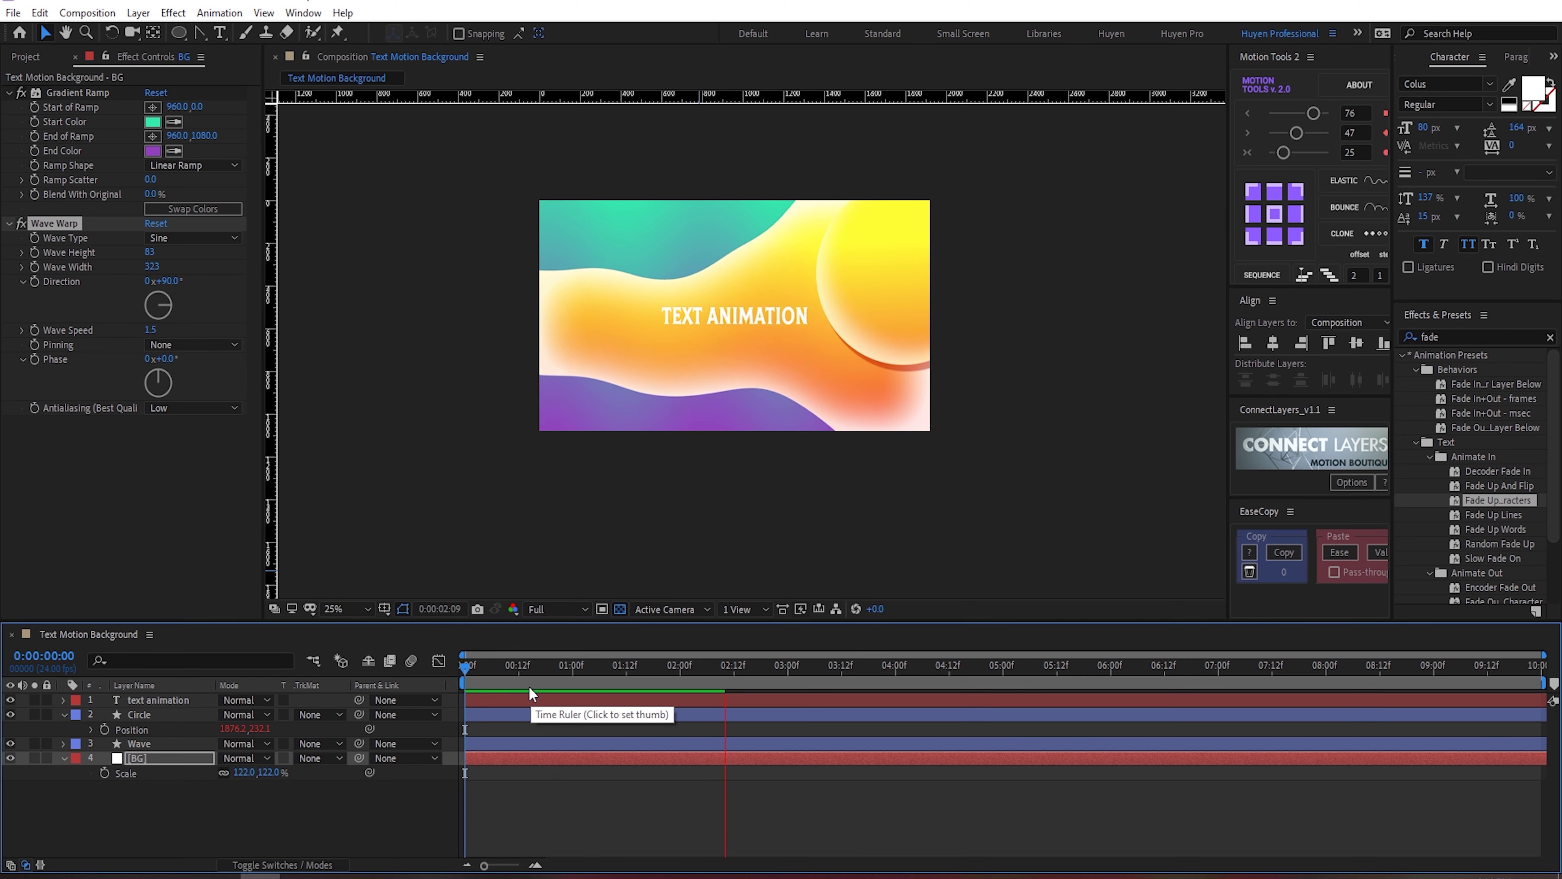
{"action": "left_click_drag", "start_coordinate": [519, 666], "coordinate": [809, 666]}
Step: Widen the waves to 409 and angle them at 160°, then scrub to check
{"action": "left_click_drag", "start_coordinate": [152, 266], "coordinate": [279, 265]}
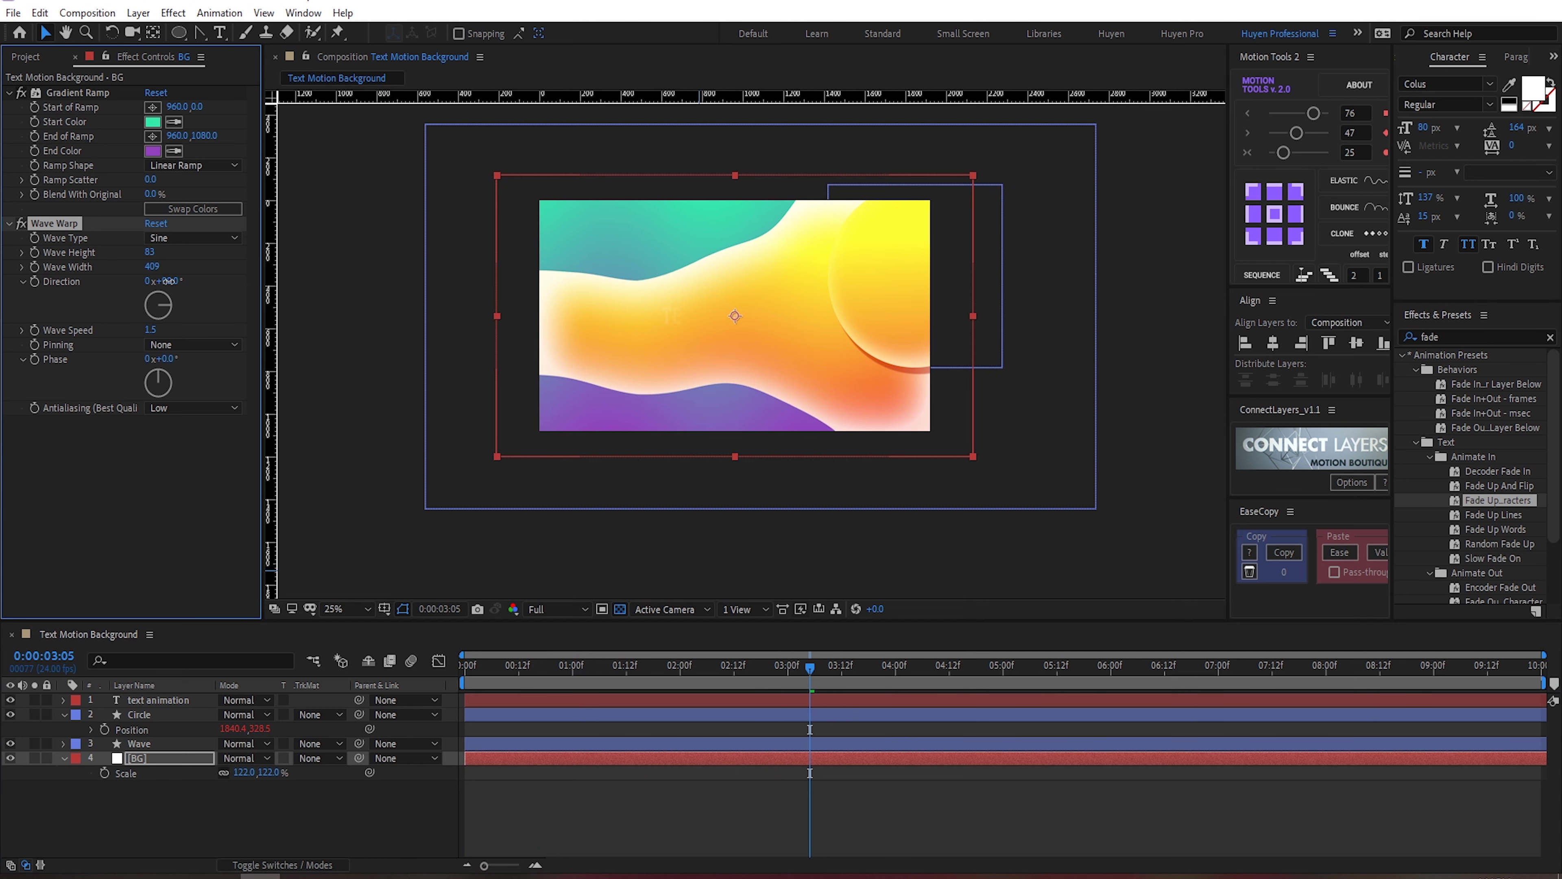
{"action": "type", "text": "160"}
{"action": "key", "text": "Return"}
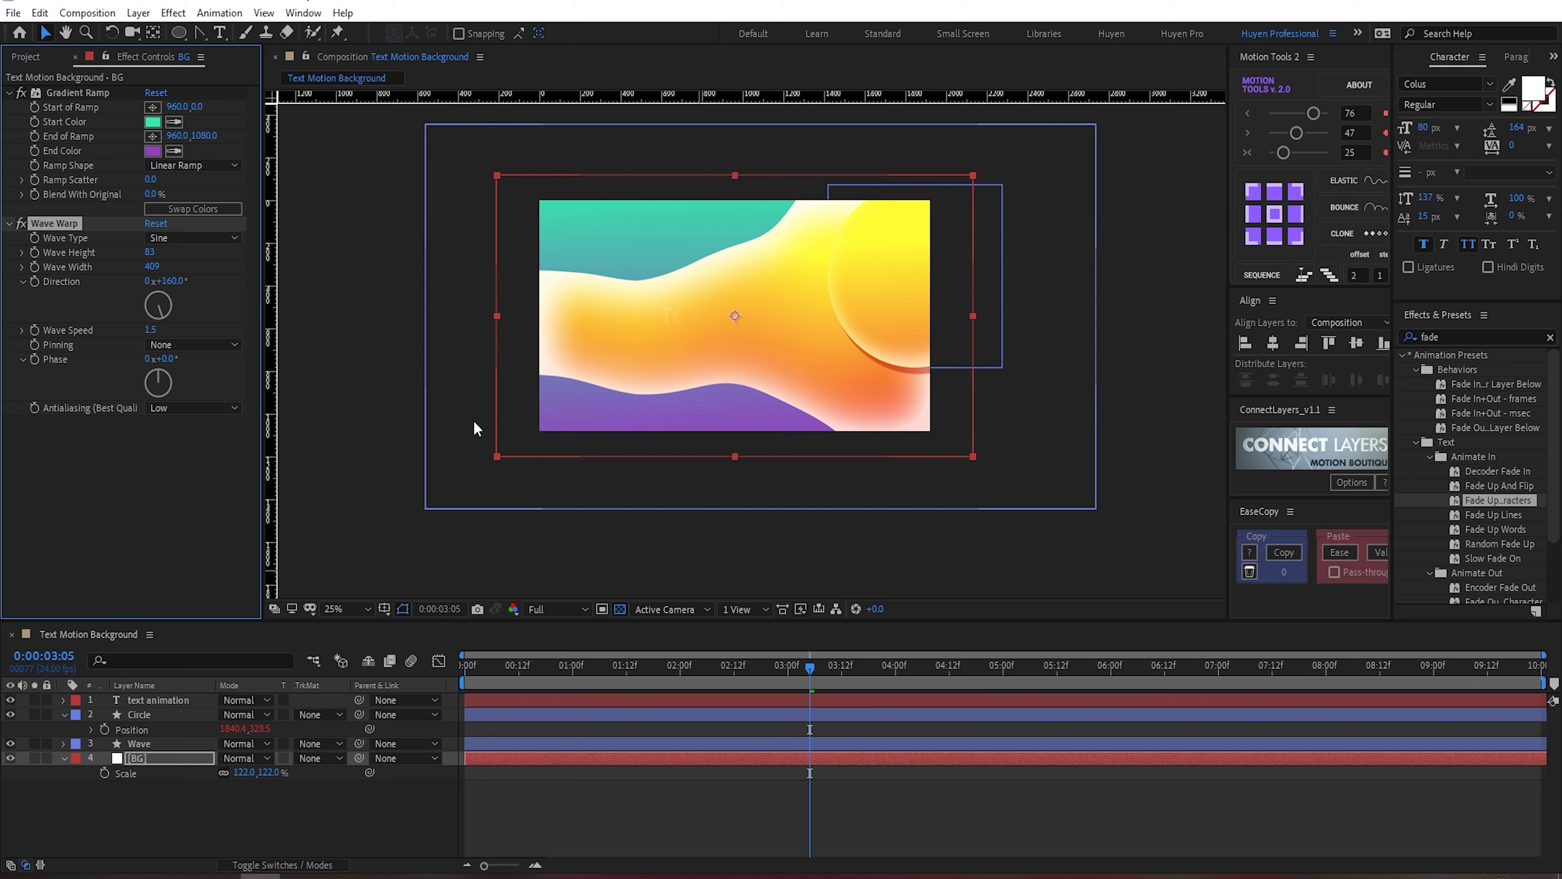
{"action": "left_click_drag", "start_coordinate": [499, 666], "coordinate": [1170, 666]}
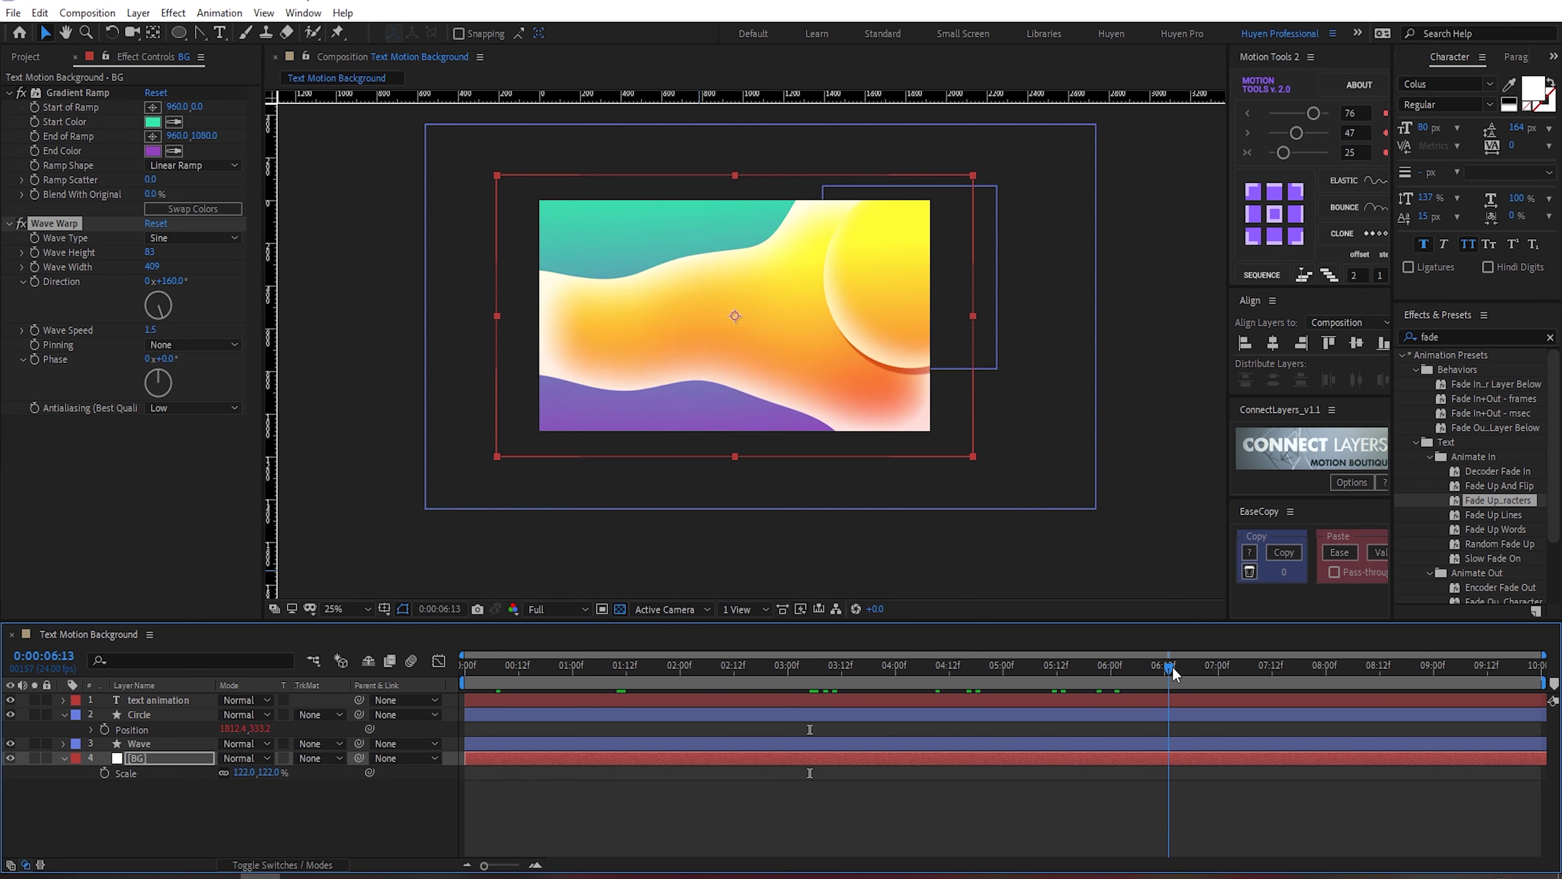
{"action": "mouse_move", "coordinate": [1173, 674]}
{"action": "left_mouse_down"}
{"action": "mouse_move", "coordinate": [908, 666]}
{"action": "mouse_move", "coordinate": [1528, 667]}
{"action": "mouse_move", "coordinate": [726, 671]}
{"action": "left_mouse_up"}
Step: Drag the TEXT ANIMATION title toward the left of the frame and preview the animation
{"action": "left_click", "coordinate": [735, 316]}
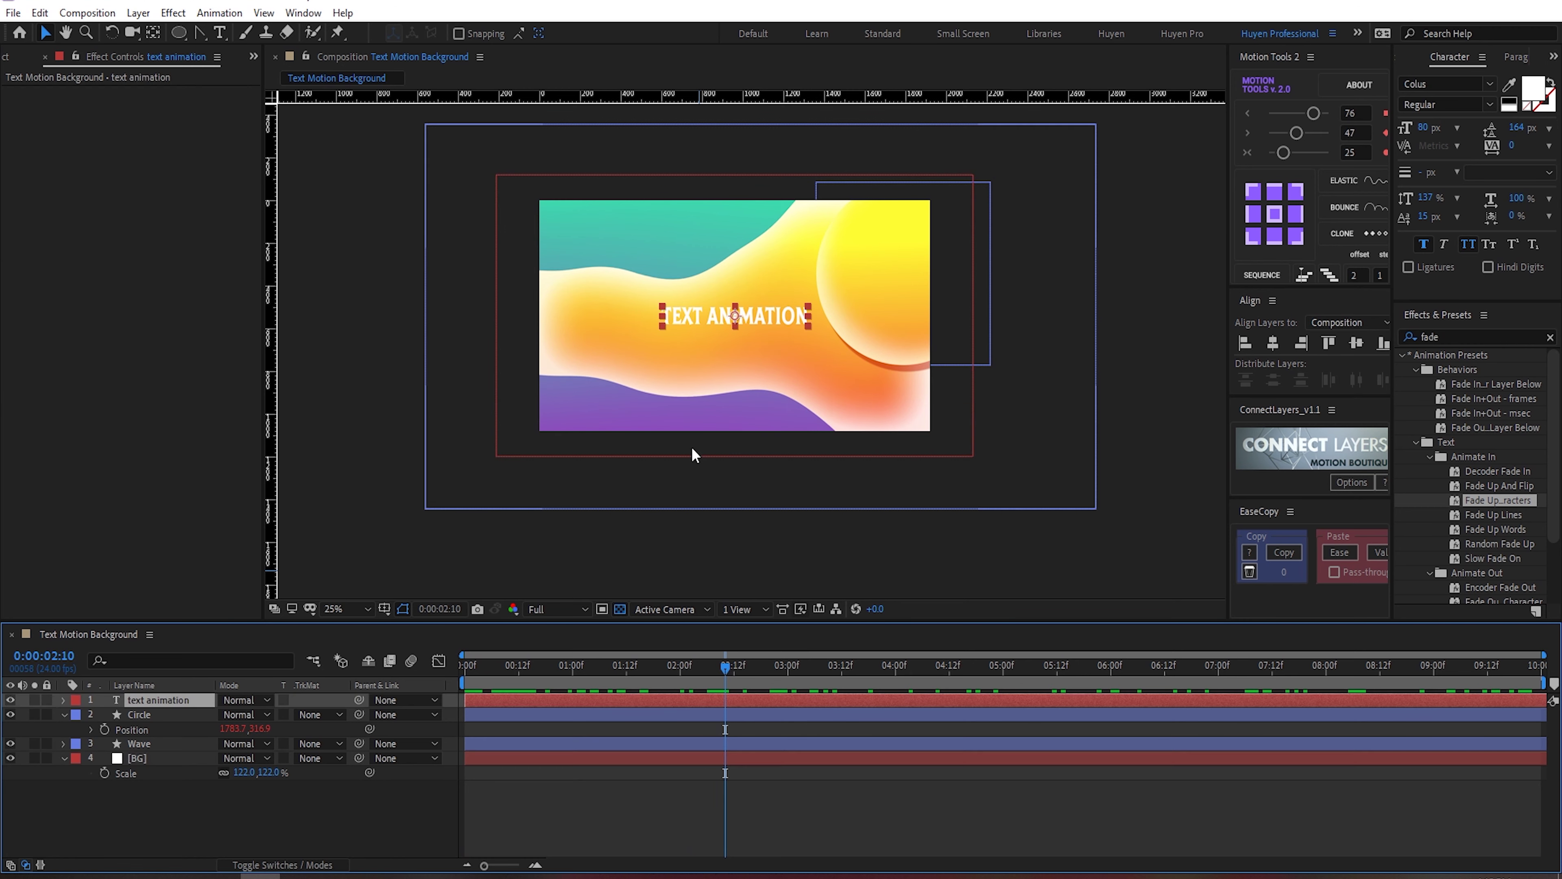
{"action": "left_click_drag", "start_coordinate": [735, 318], "coordinate": [675, 321]}
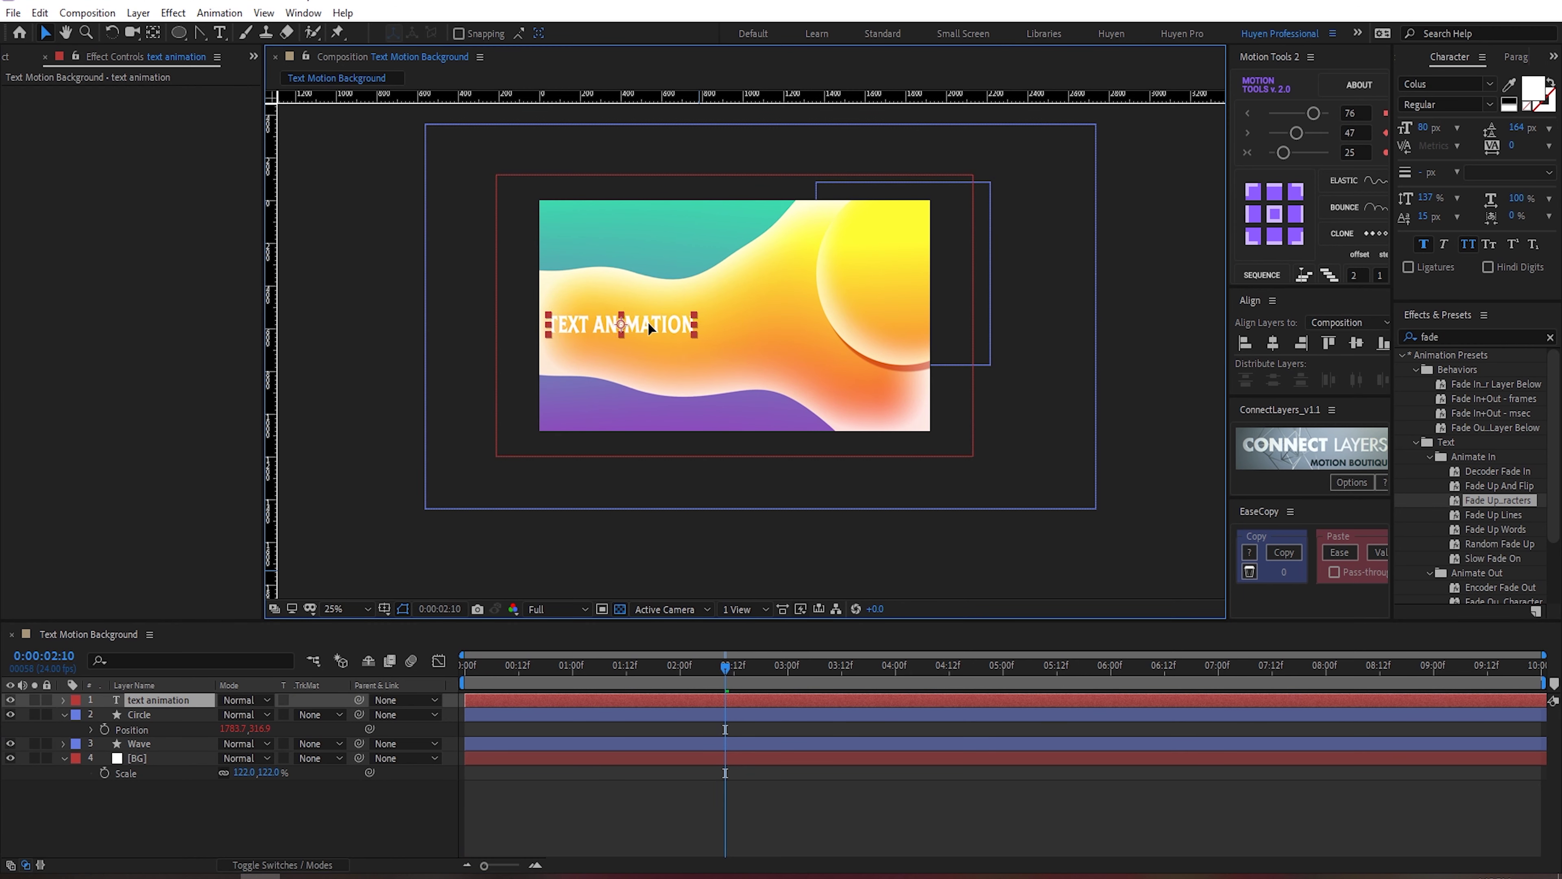
{"action": "left_click", "coordinate": [462, 670]}
{"action": "key", "text": "space"}
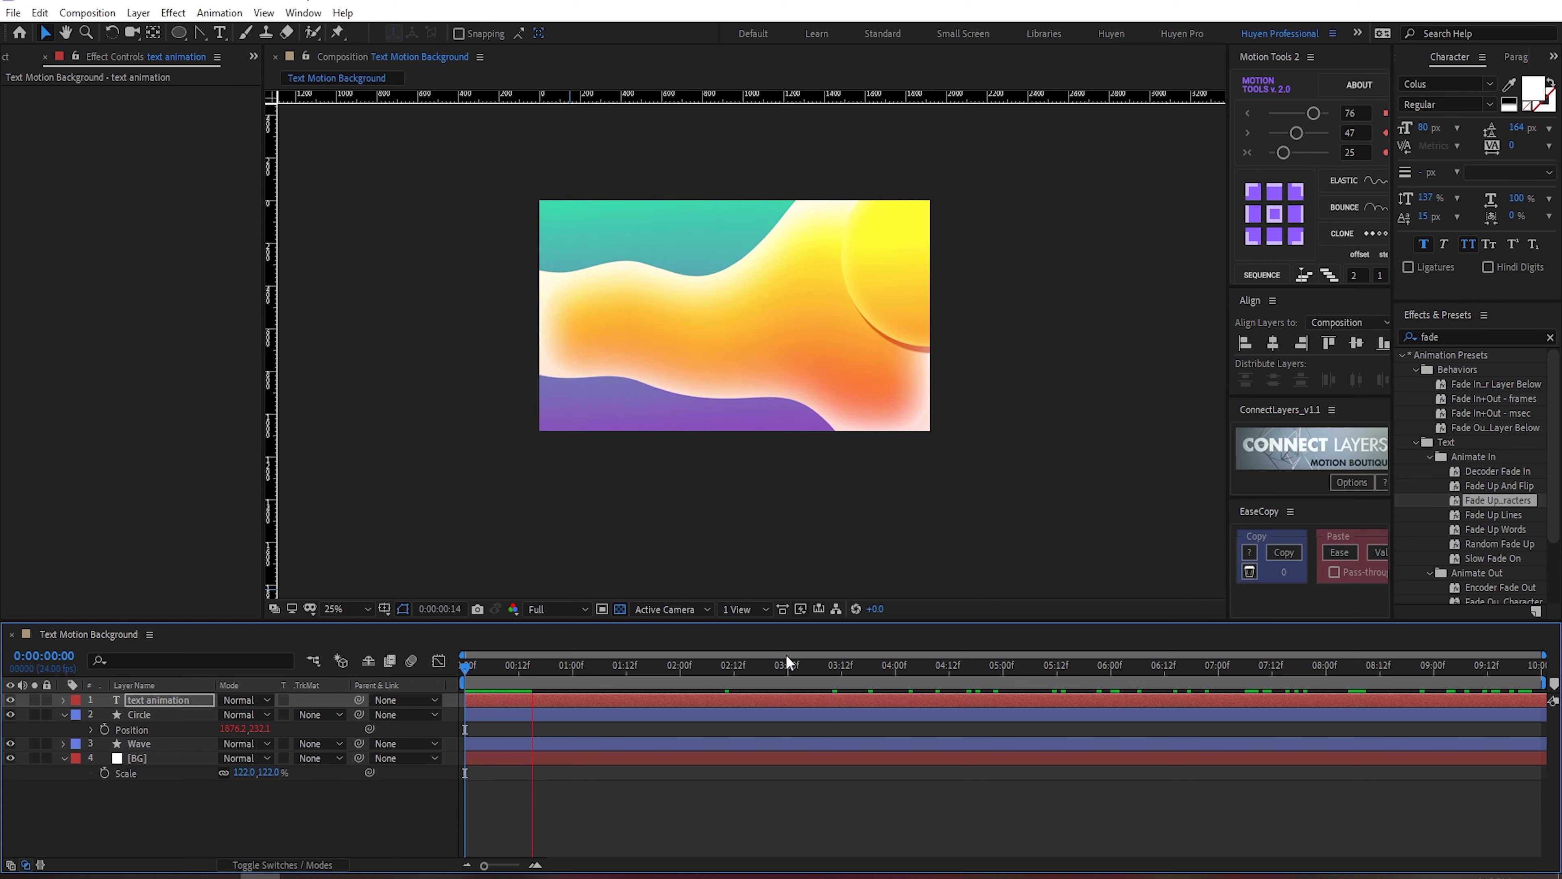
{"action": "key", "text": "space"}
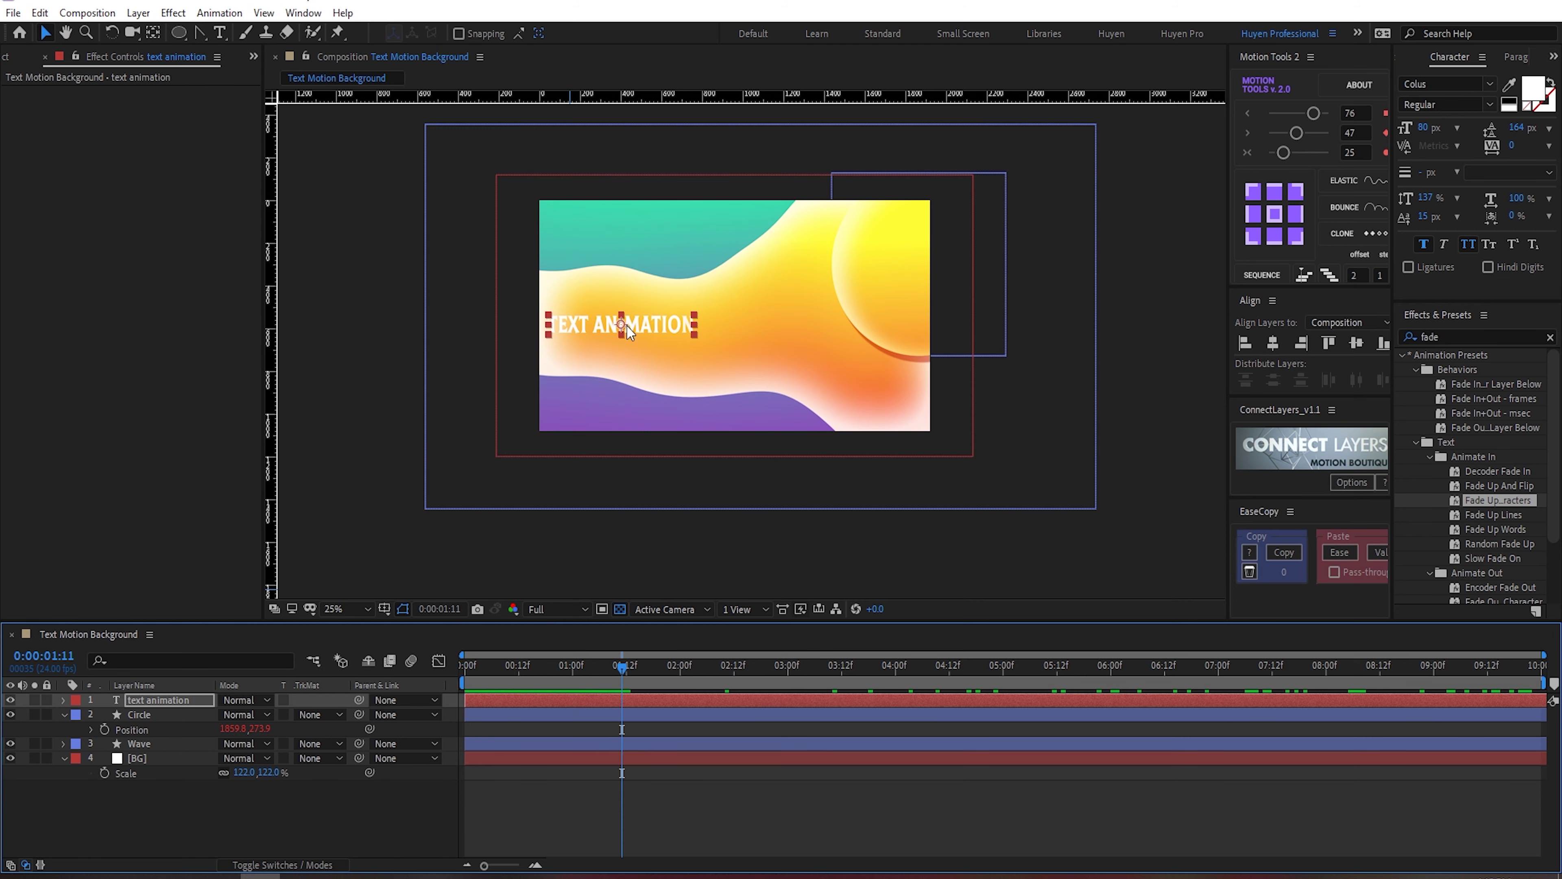
{"action": "left_click", "coordinate": [468, 687]}
{"action": "key", "text": "space"}
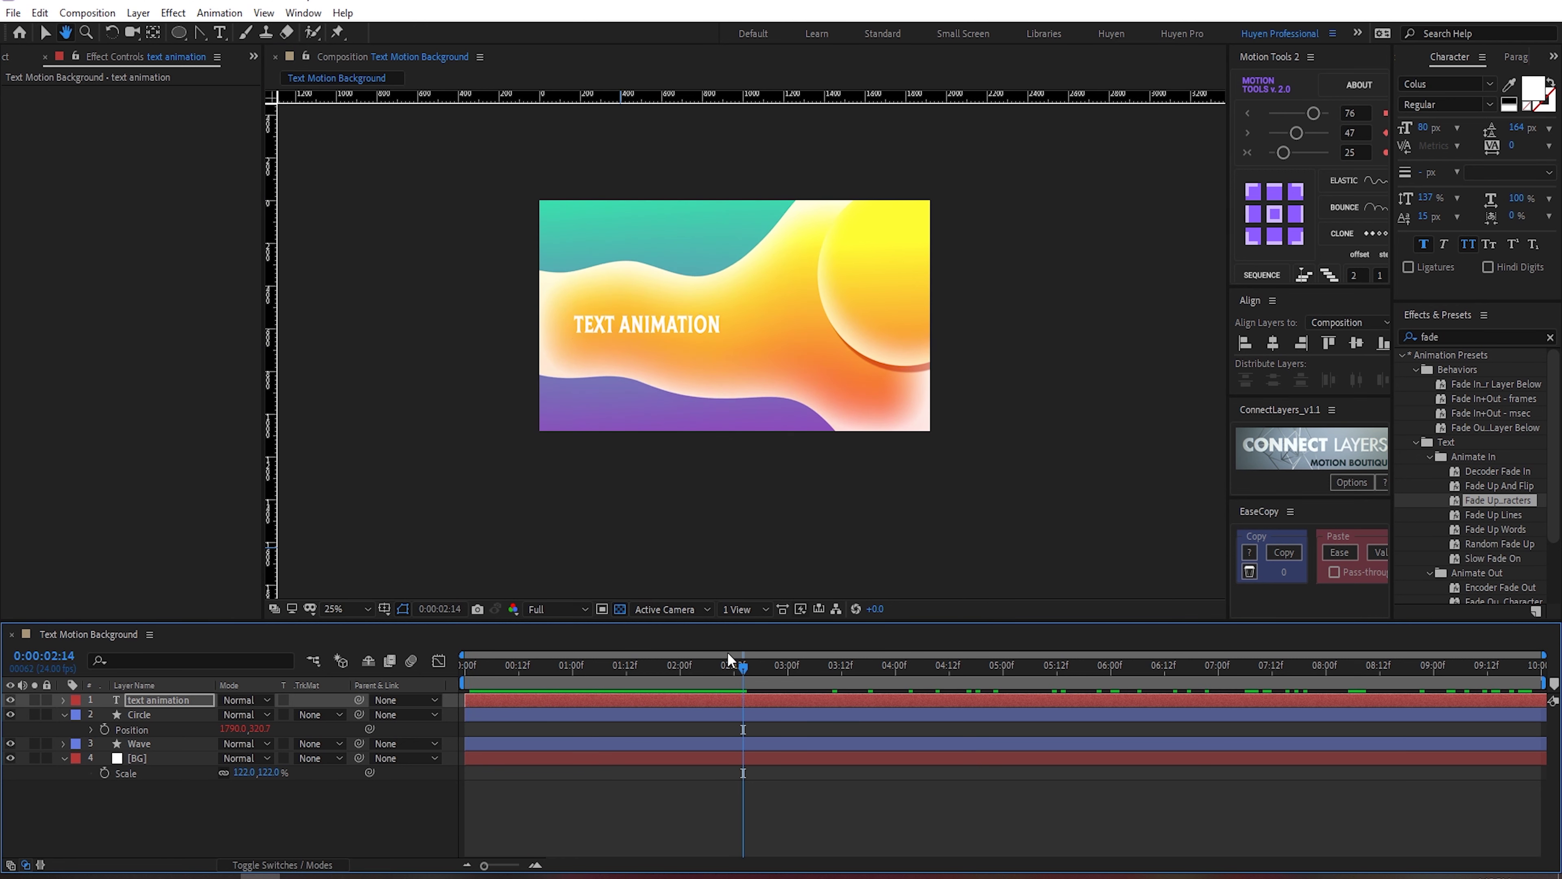
{"action": "left_click", "coordinate": [727, 663]}
Step: At 0:00:01:17, scrub the title's font size from 80 to 102 px
{"action": "left_click", "coordinate": [651, 668]}
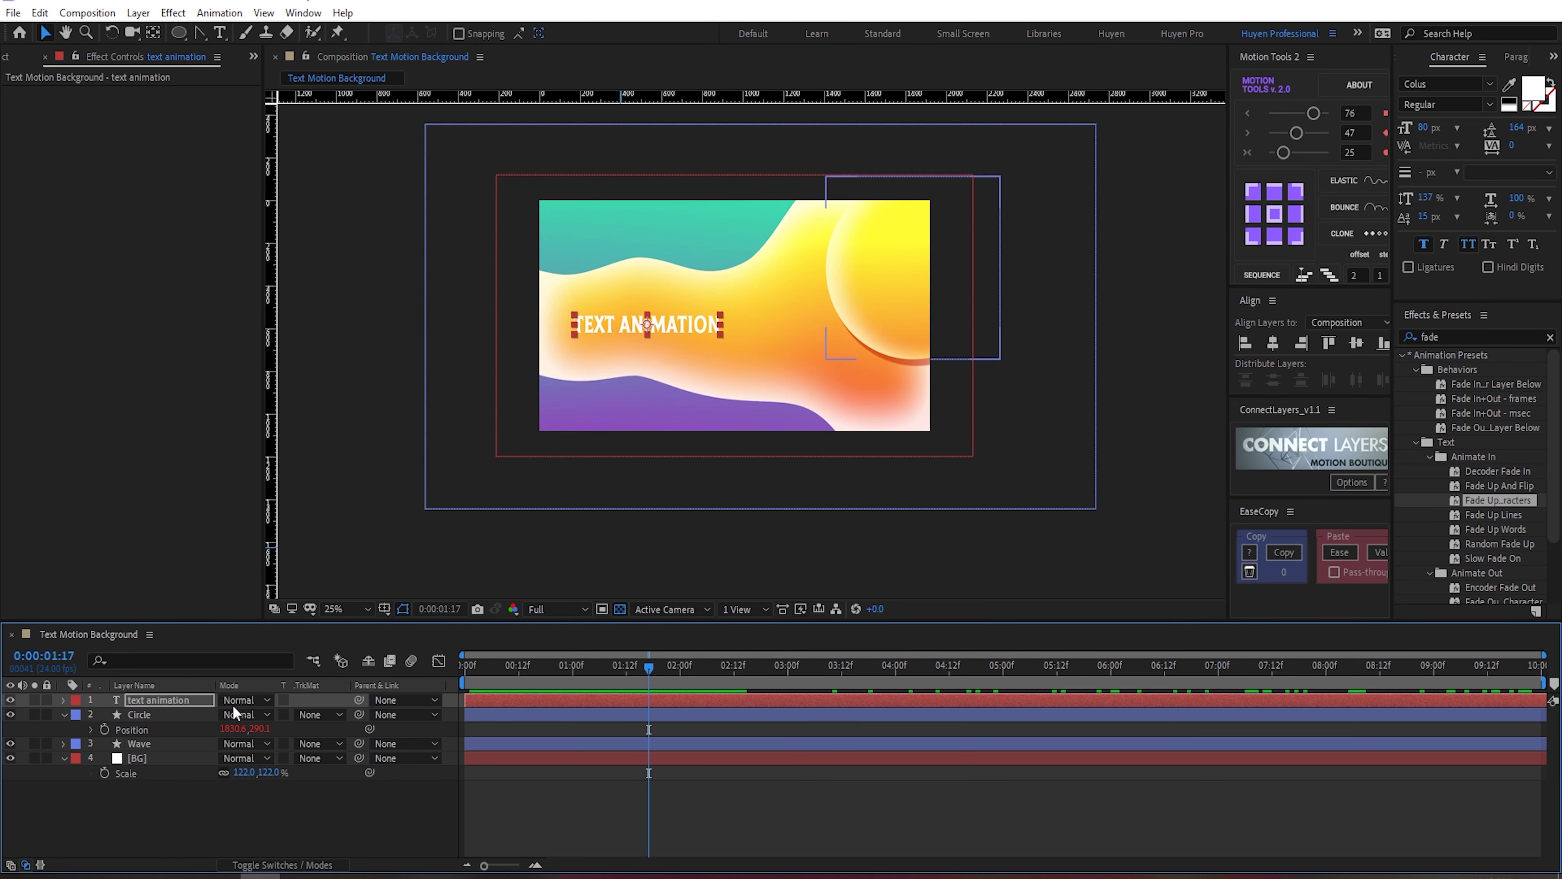
{"action": "left_click_drag", "start_coordinate": [1424, 136], "coordinate": [1458, 136]}
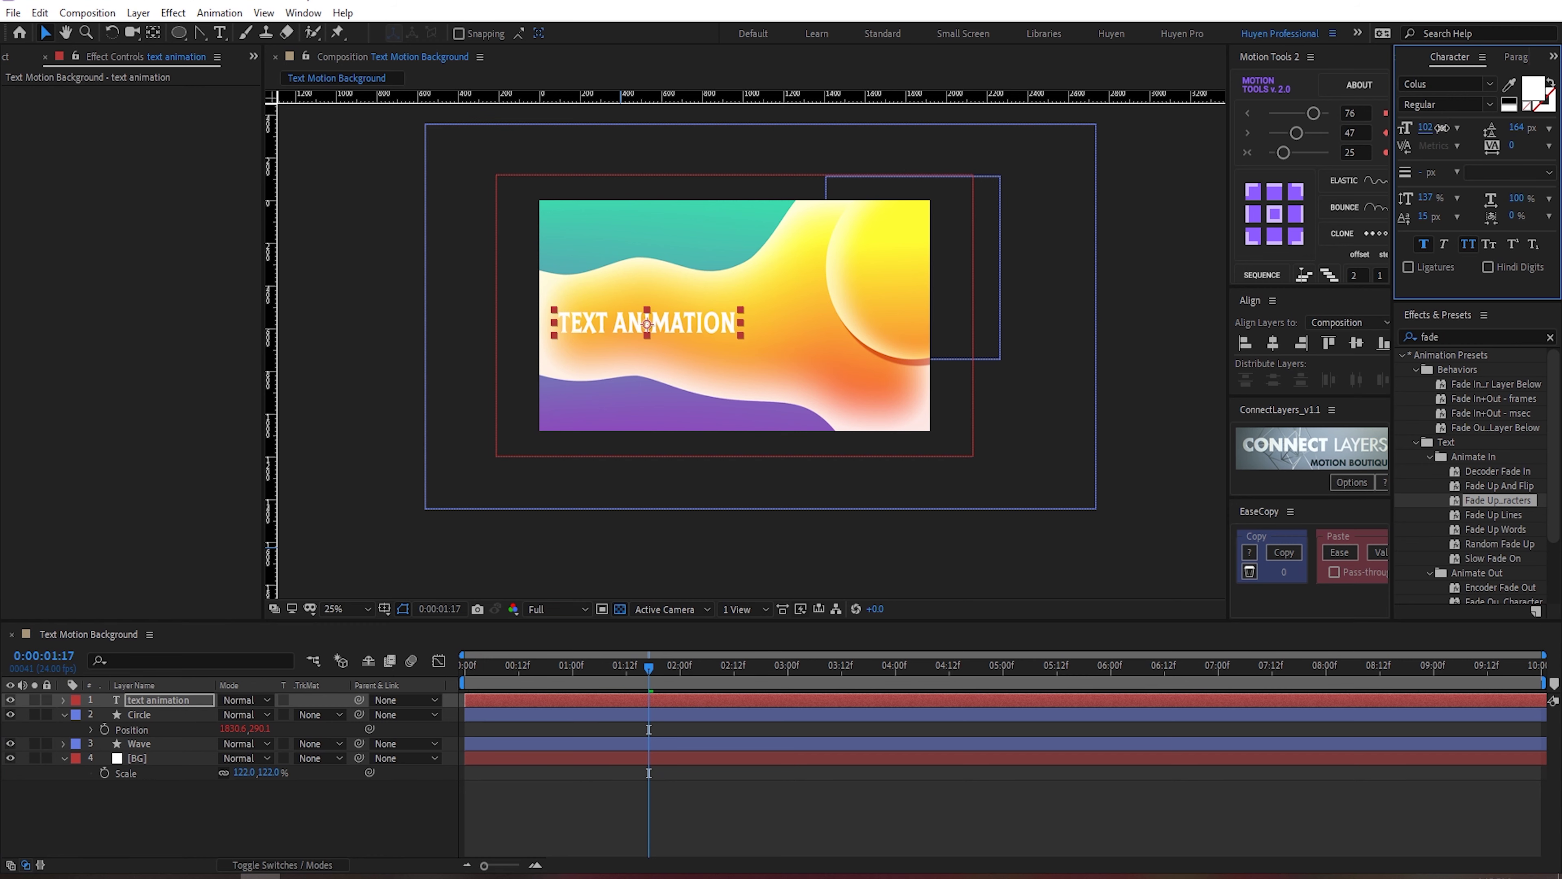
{"action": "key", "text": "Home"}
{"action": "left_click_drag", "start_coordinate": [465, 670], "coordinate": [633, 677]}
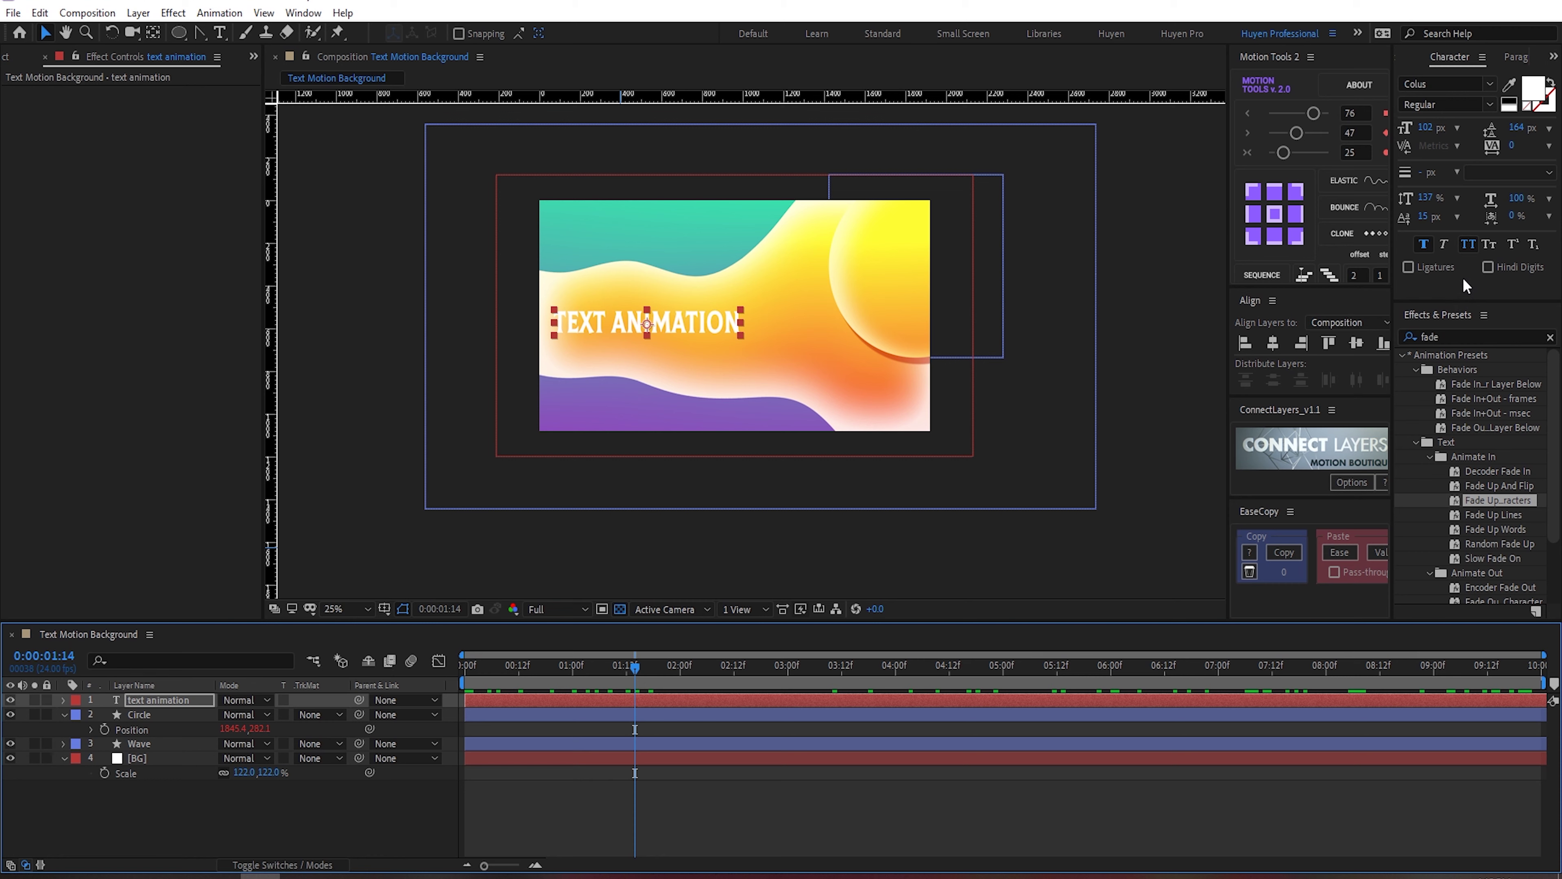
Step: Change the title's fill colour from white to deep red-orange #A12E0F in the colour picker
{"action": "left_click", "coordinate": [1533, 98]}
{"action": "left_click", "coordinate": [1231, 365]}
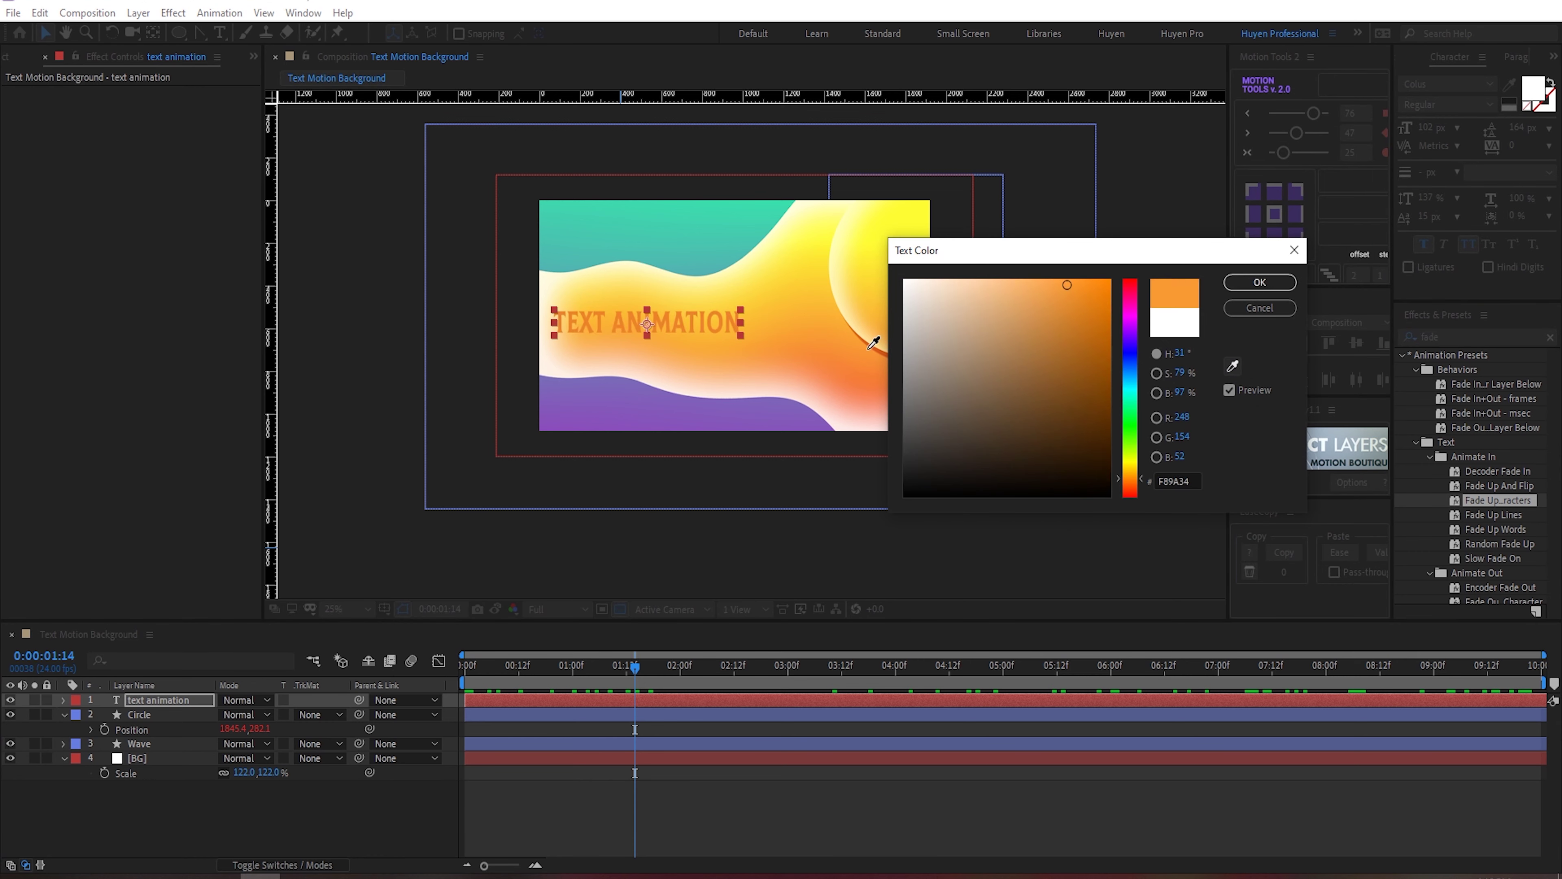
{"action": "left_click", "coordinate": [1090, 347]}
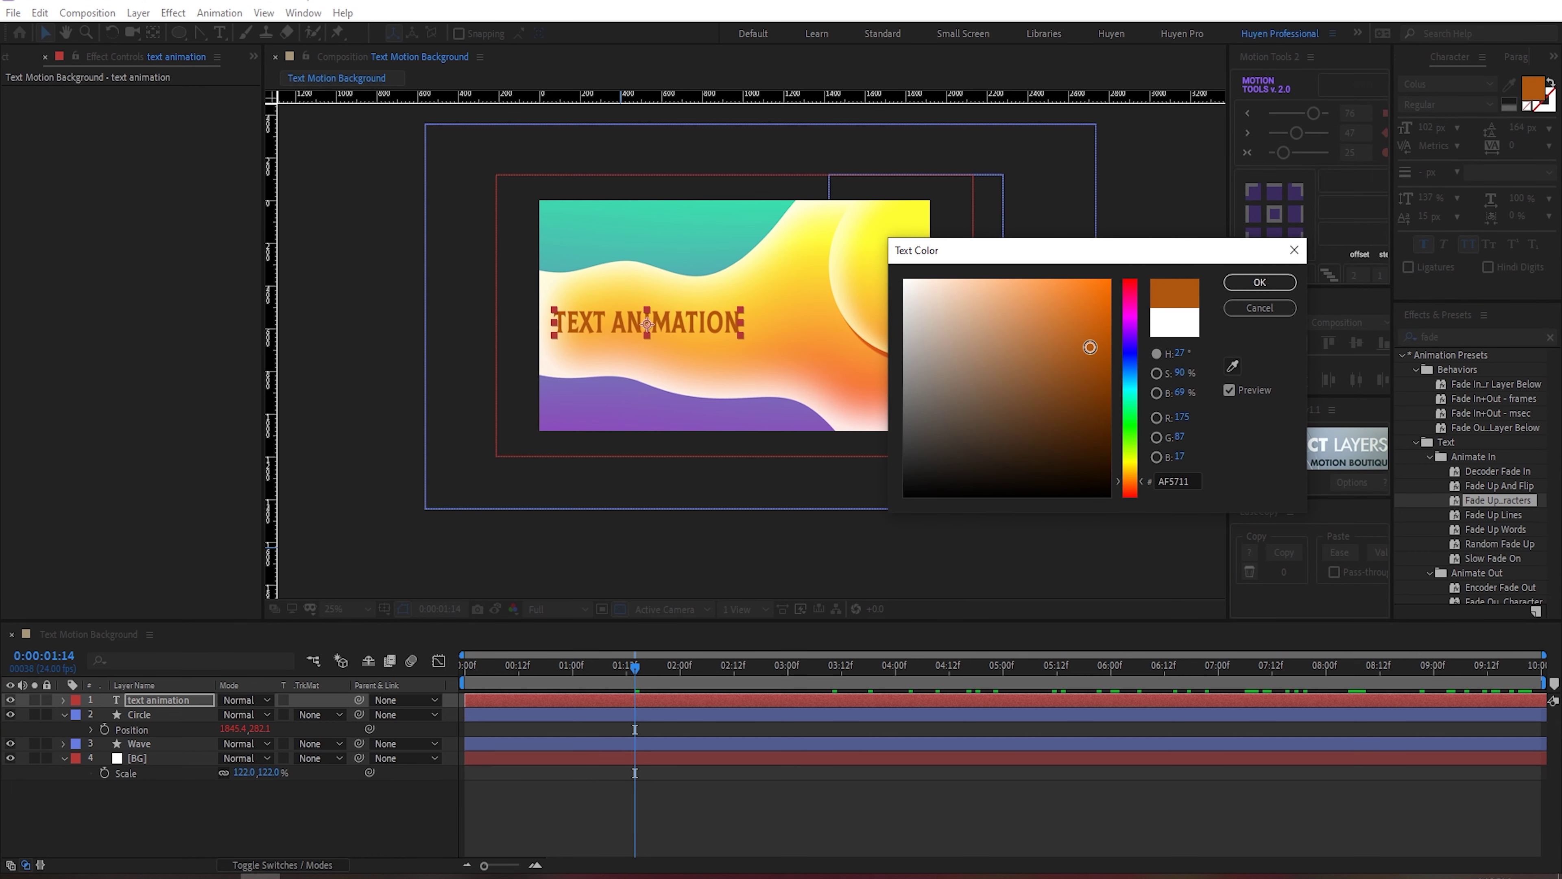
{"action": "left_click_drag", "start_coordinate": [1106, 345], "coordinate": [1113, 356]}
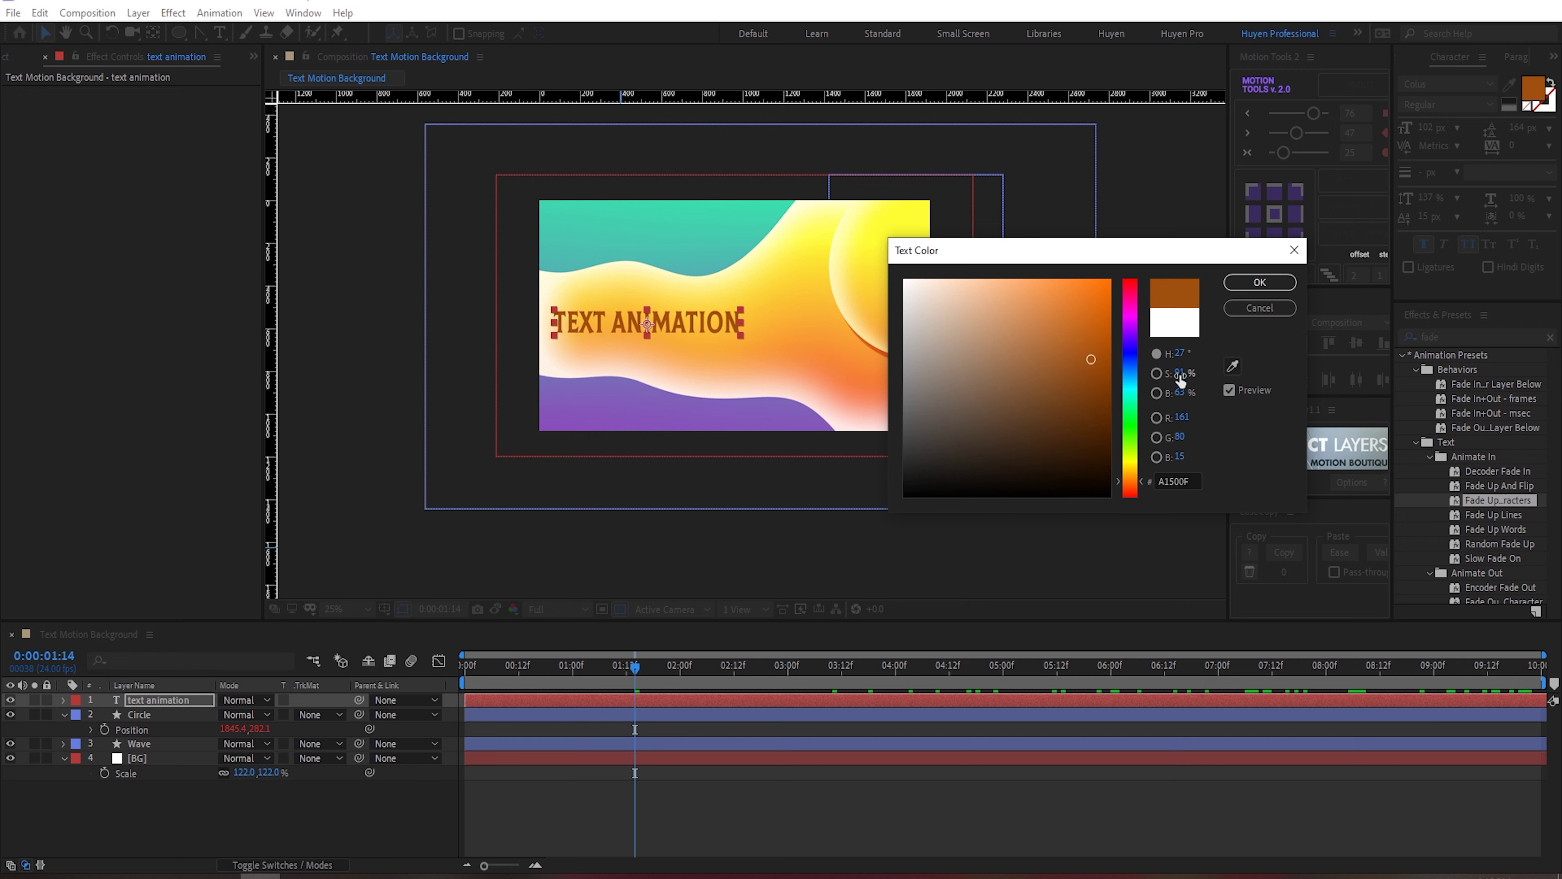
{"action": "left_click_drag", "start_coordinate": [1130, 489], "coordinate": [1159, 322]}
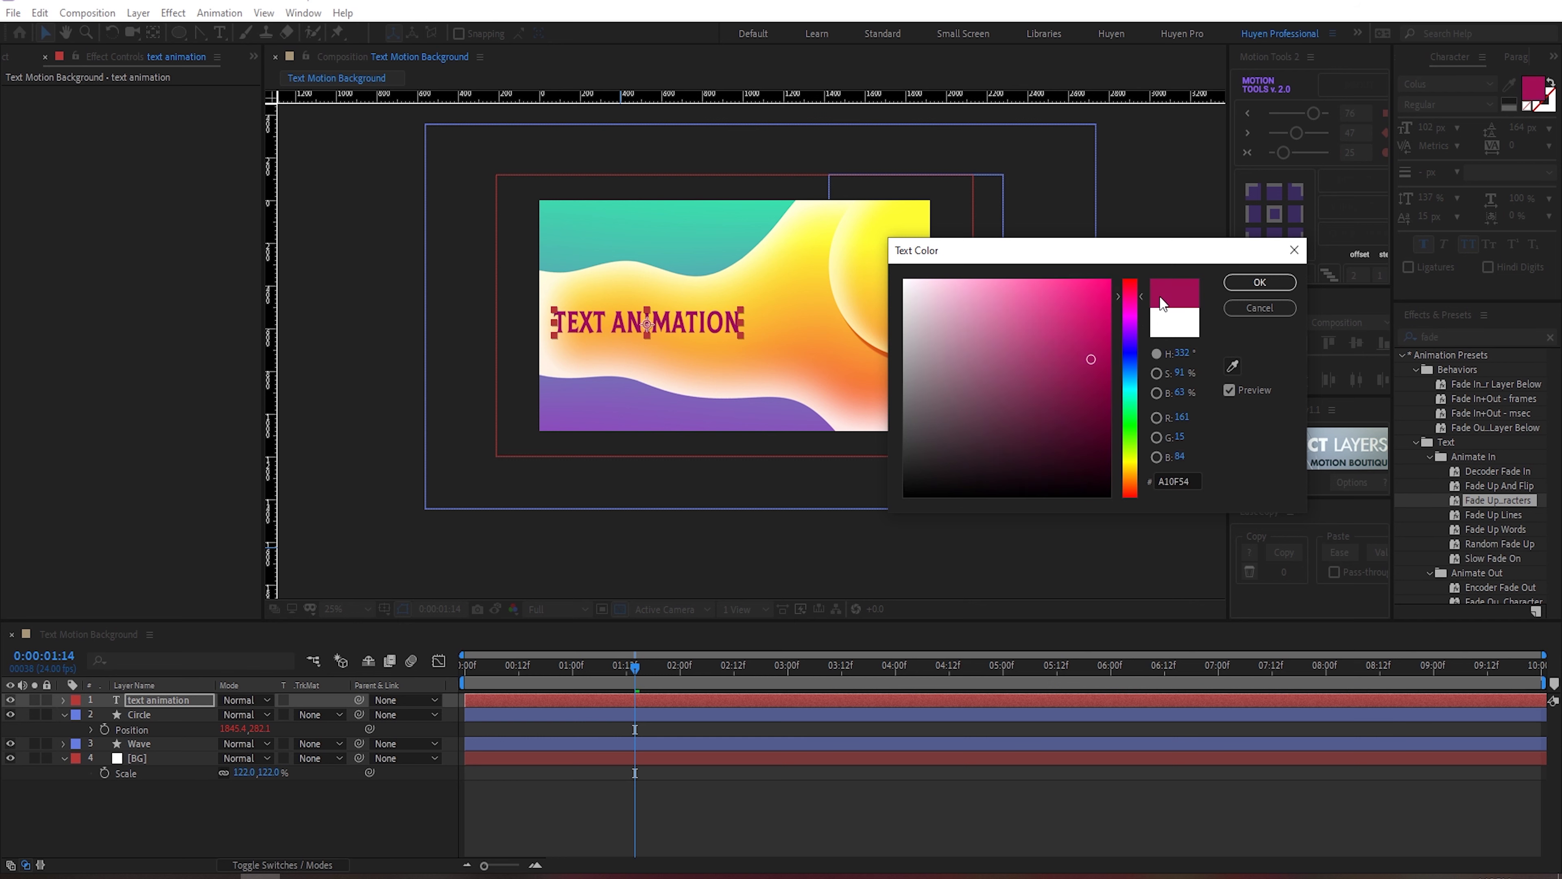
{"action": "mouse_move", "coordinate": [1160, 292]}
{"action": "left_mouse_down"}
{"action": "mouse_move", "coordinate": [1159, 271]}
{"action": "mouse_move", "coordinate": [1160, 489]}
{"action": "left_mouse_up"}
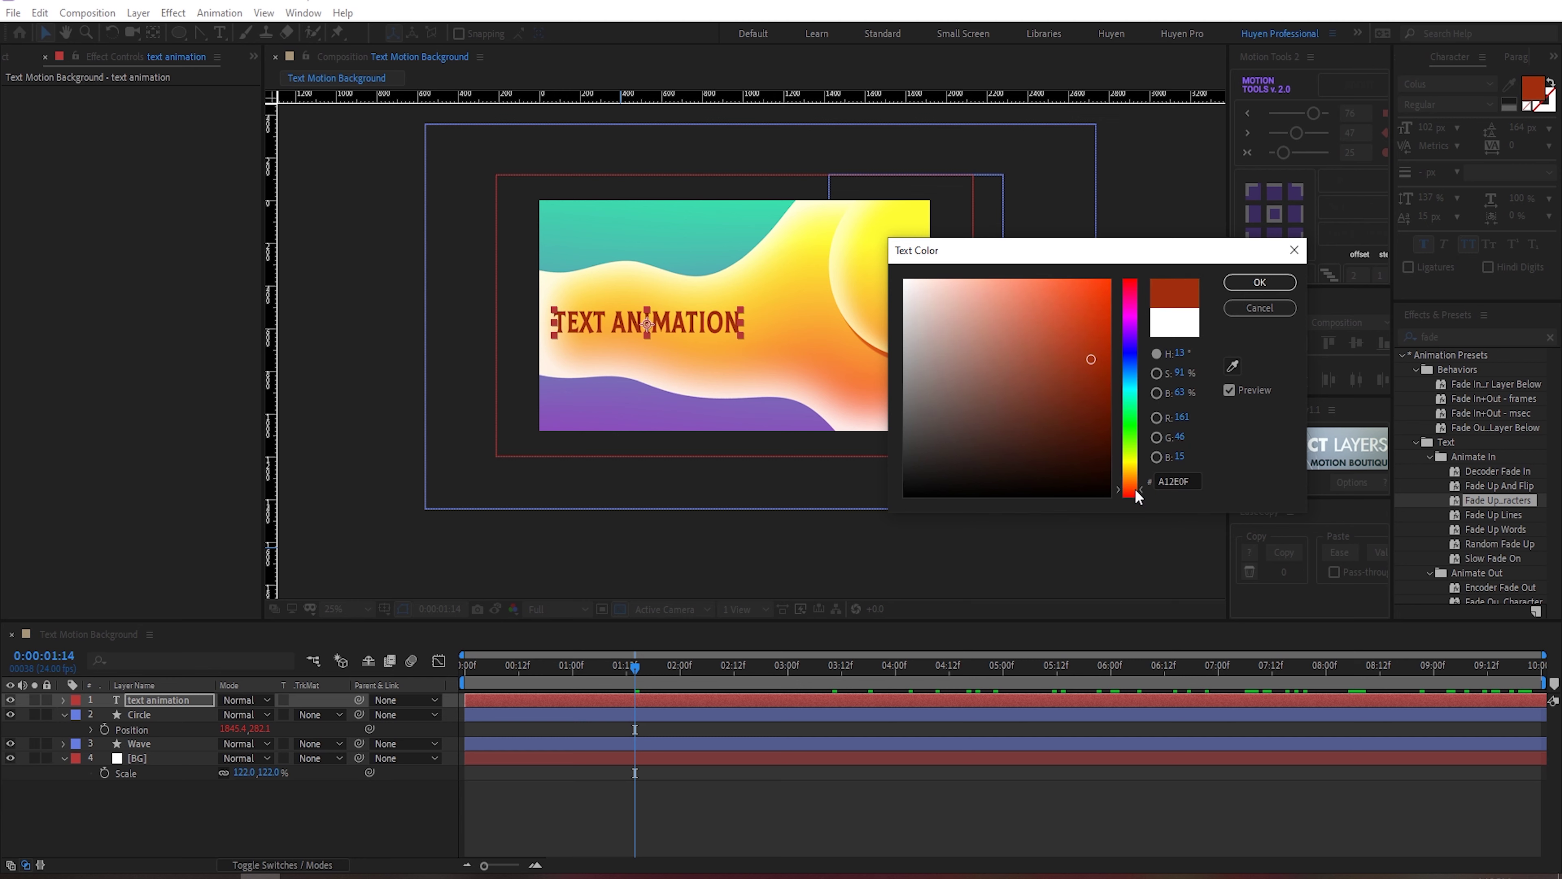
{"action": "left_click", "coordinate": [1259, 282]}
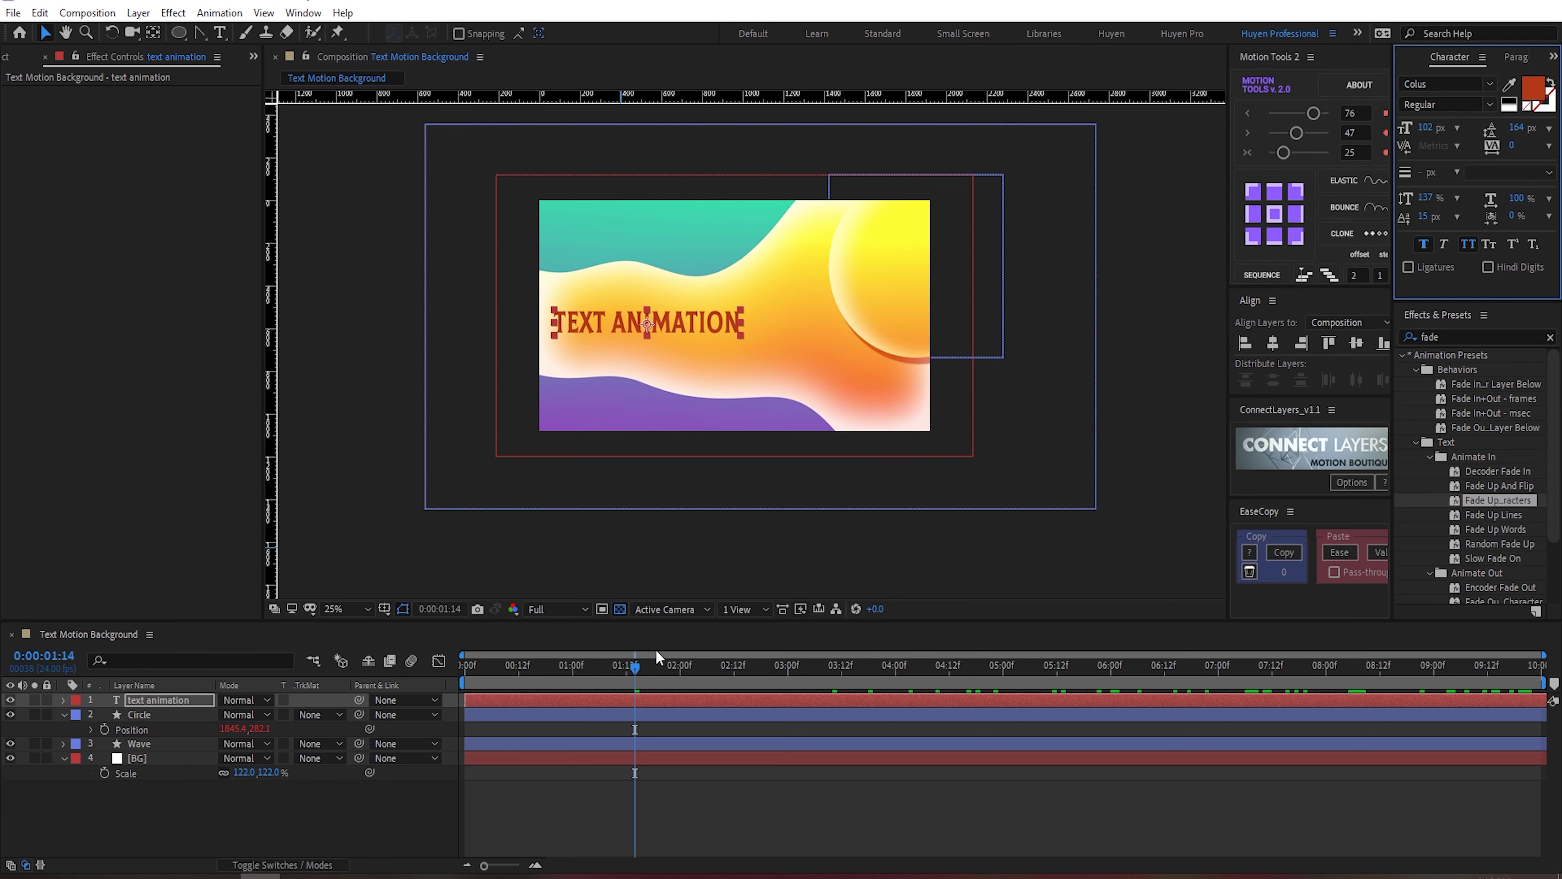
{"action": "left_click", "coordinate": [490, 665]}
{"action": "left_click_drag", "start_coordinate": [477, 678], "coordinate": [635, 679]}
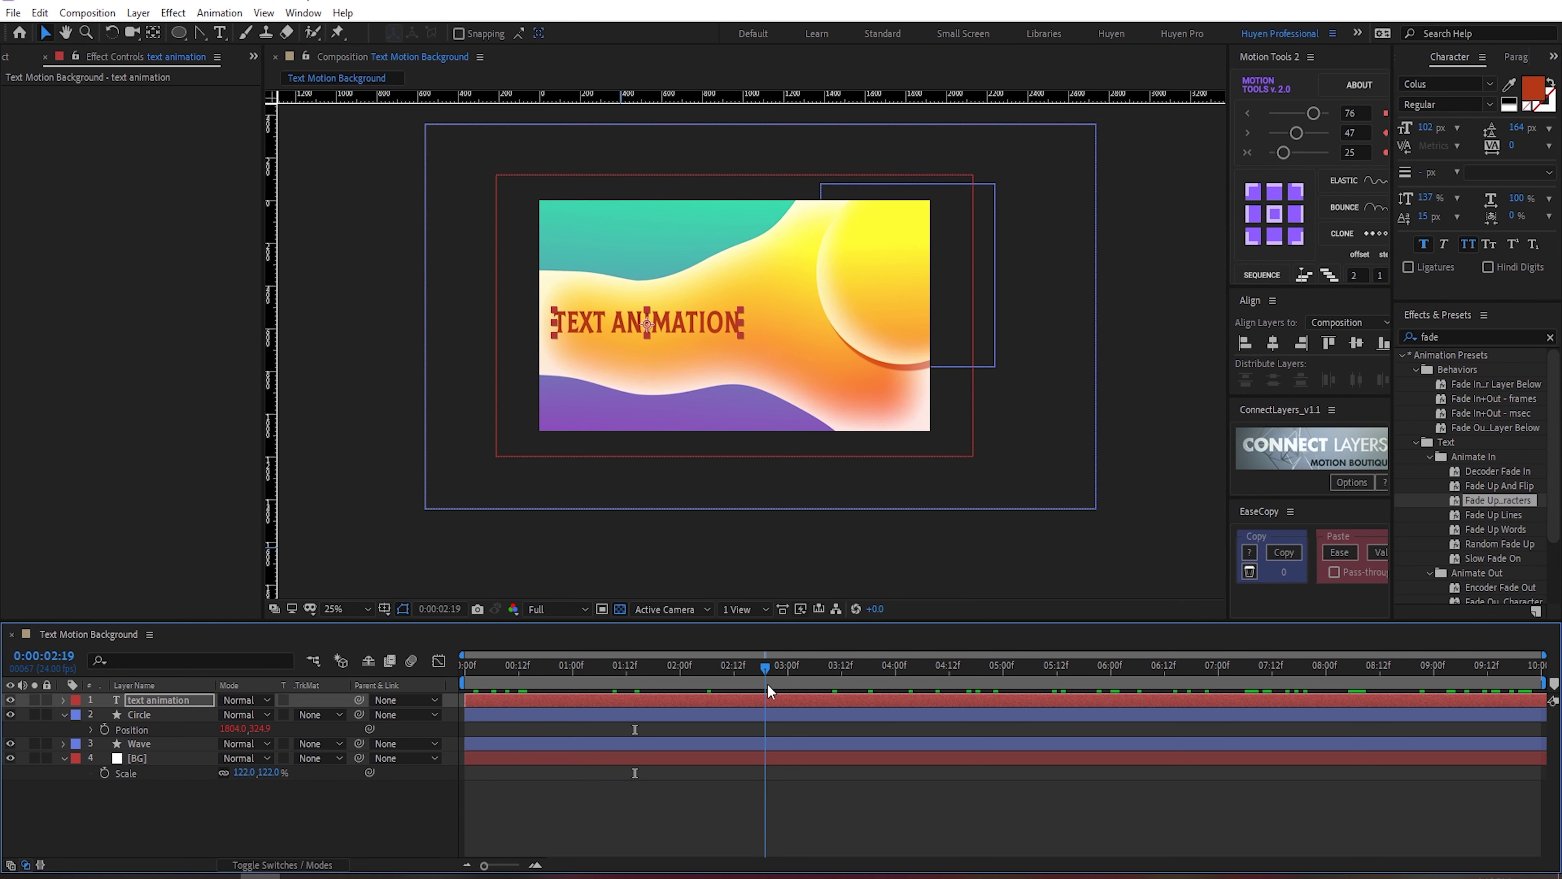
Step: Switch the title's font from Colus to Raleway Black by searching 'rale'
{"action": "left_click", "coordinate": [779, 584]}
{"action": "key", "text": "comma"}
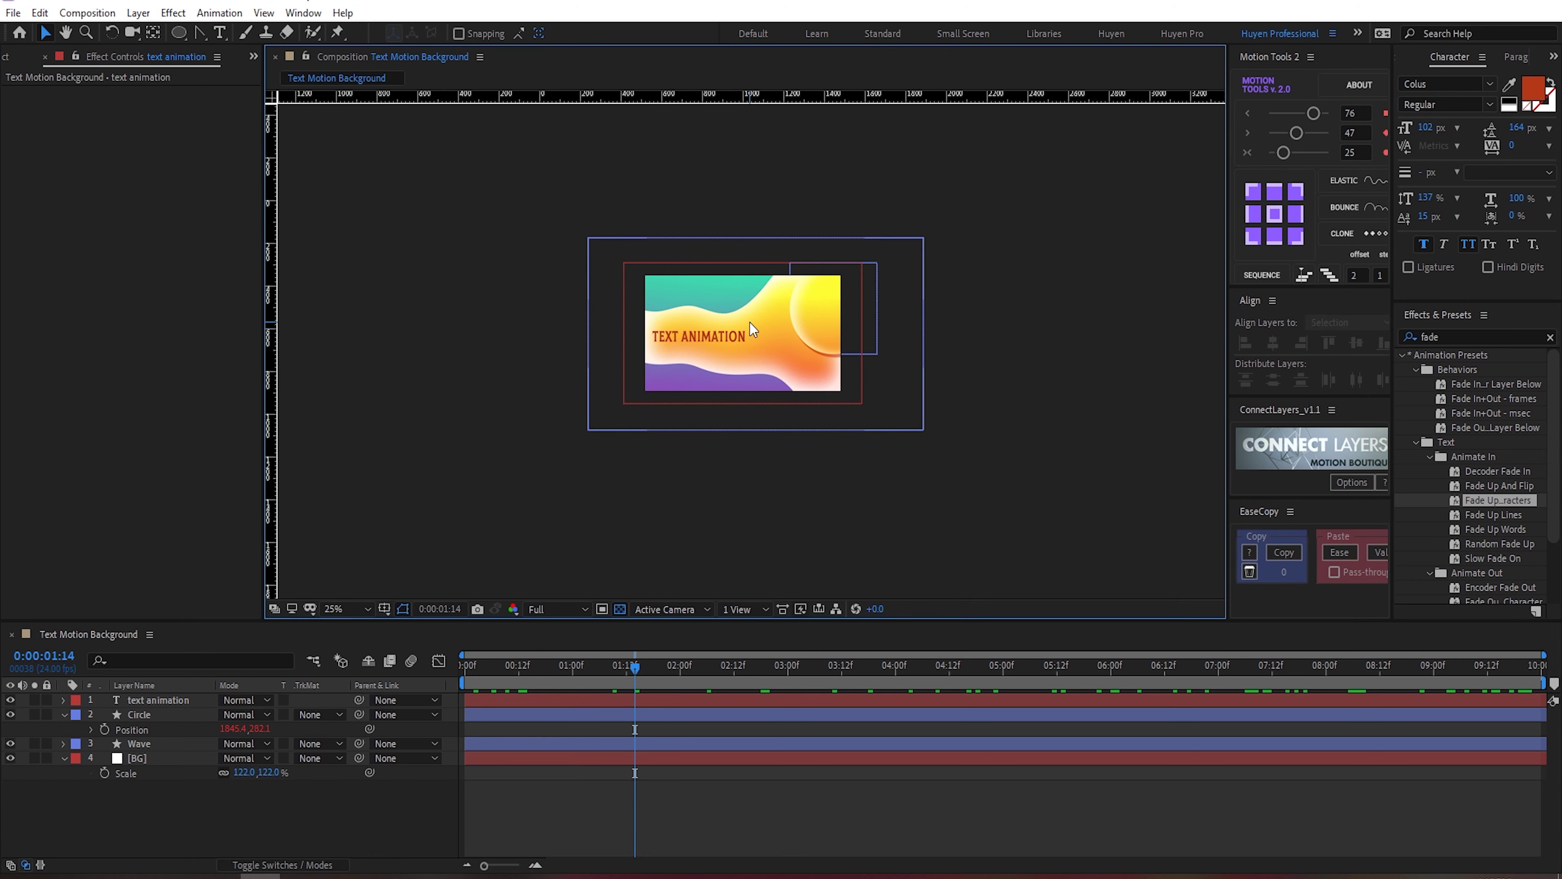
{"action": "key", "text": "period"}
{"action": "left_click", "coordinate": [162, 700]}
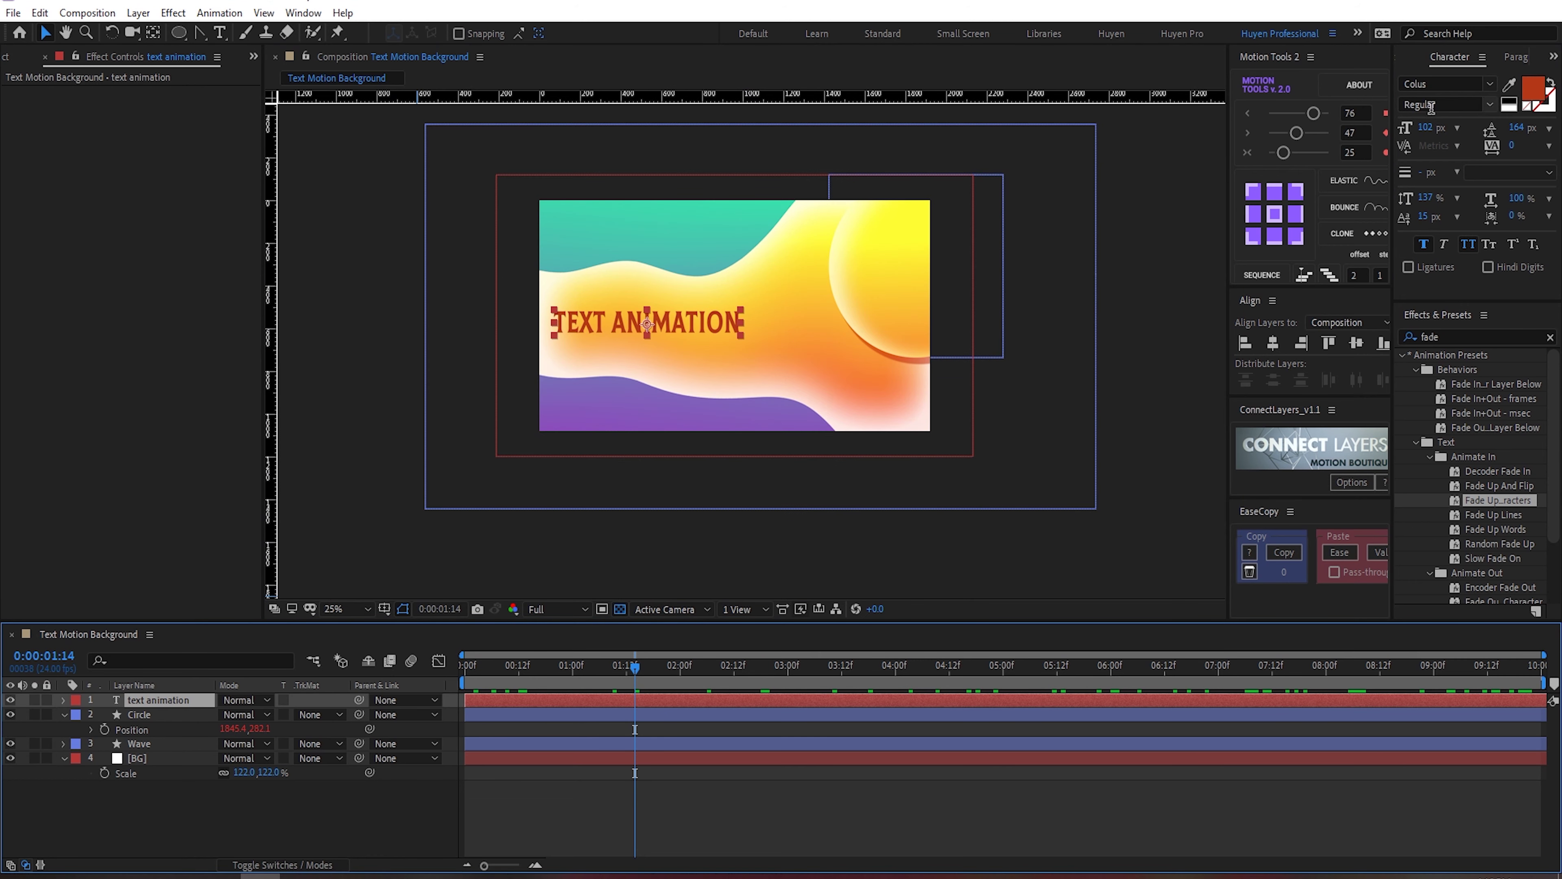
{"action": "left_click", "coordinate": [1418, 86]}
{"action": "type", "text": "ra"}
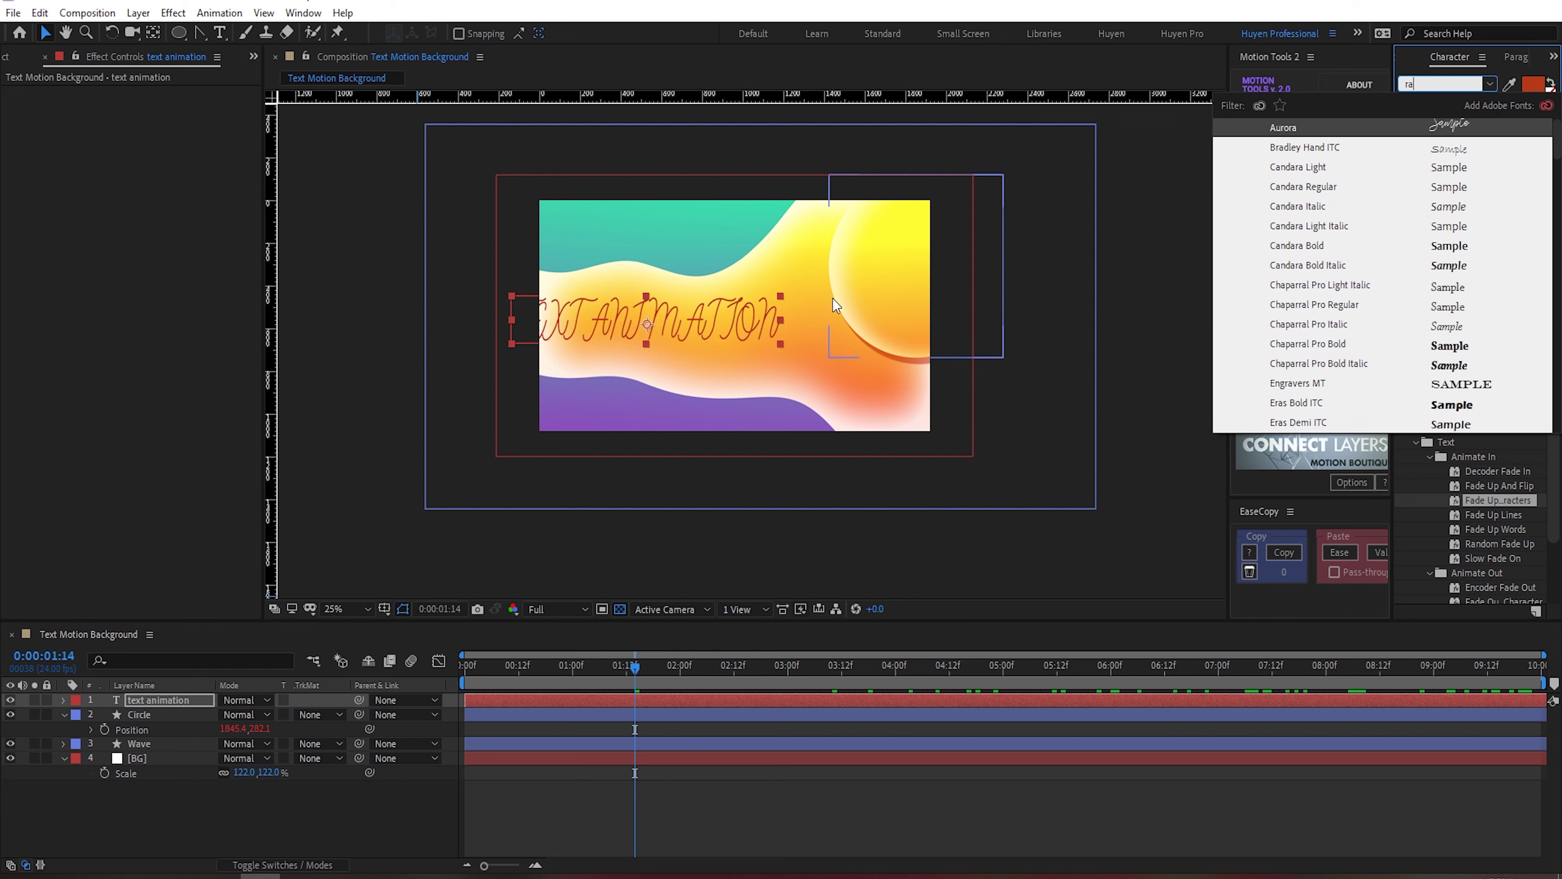
{"action": "type", "text": "le"}
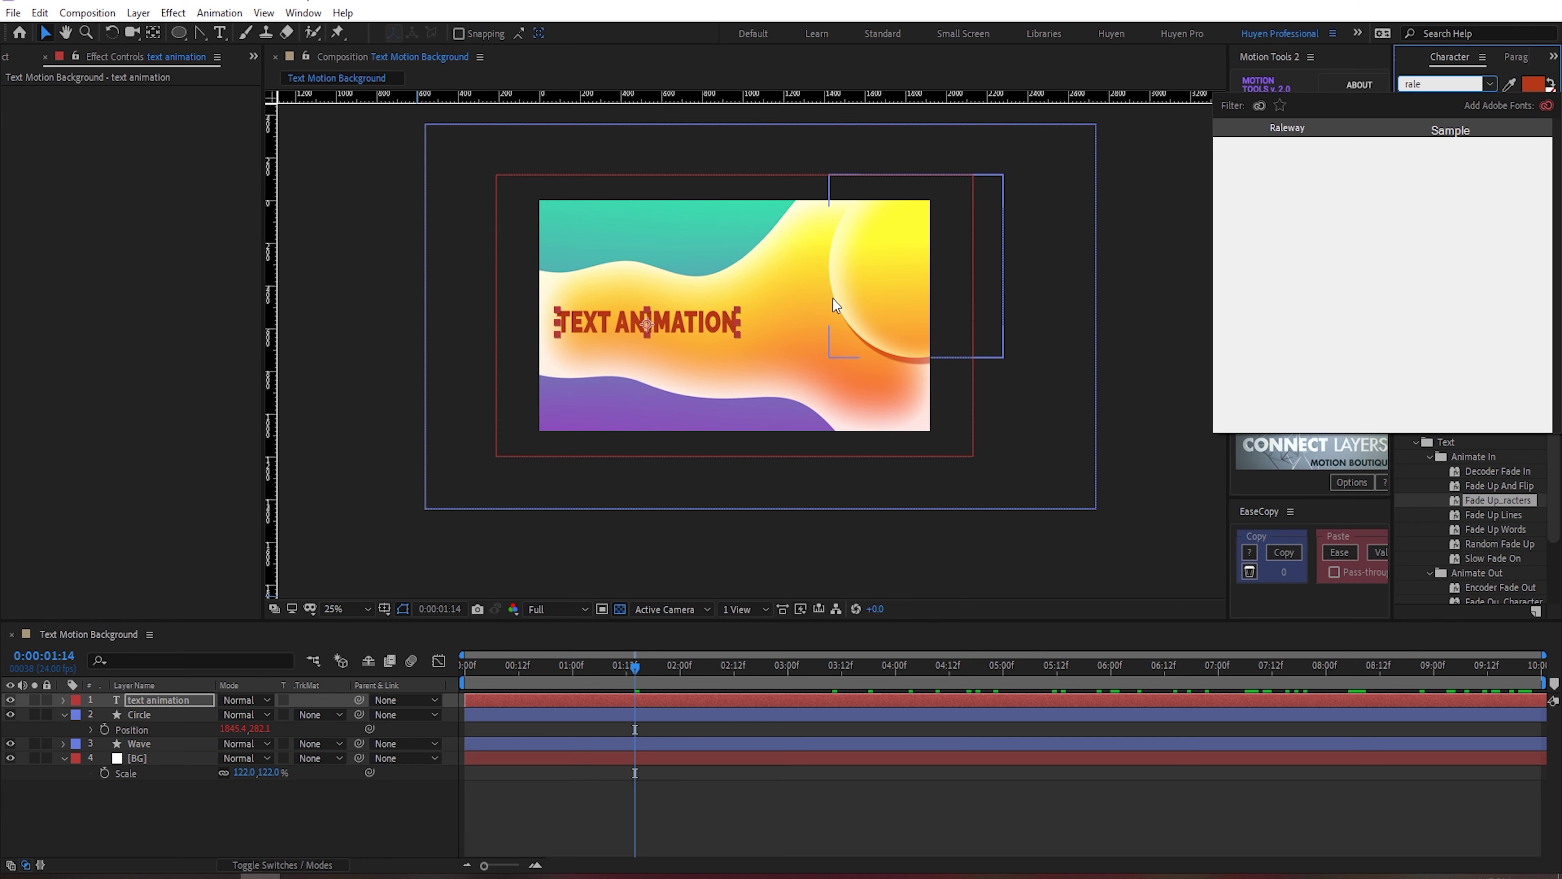
{"action": "key", "text": "Return"}
Step: Preview from the start and stop where the Raleway title is half revealed
{"action": "left_click_drag", "start_coordinate": [478, 671], "coordinate": [751, 672]}
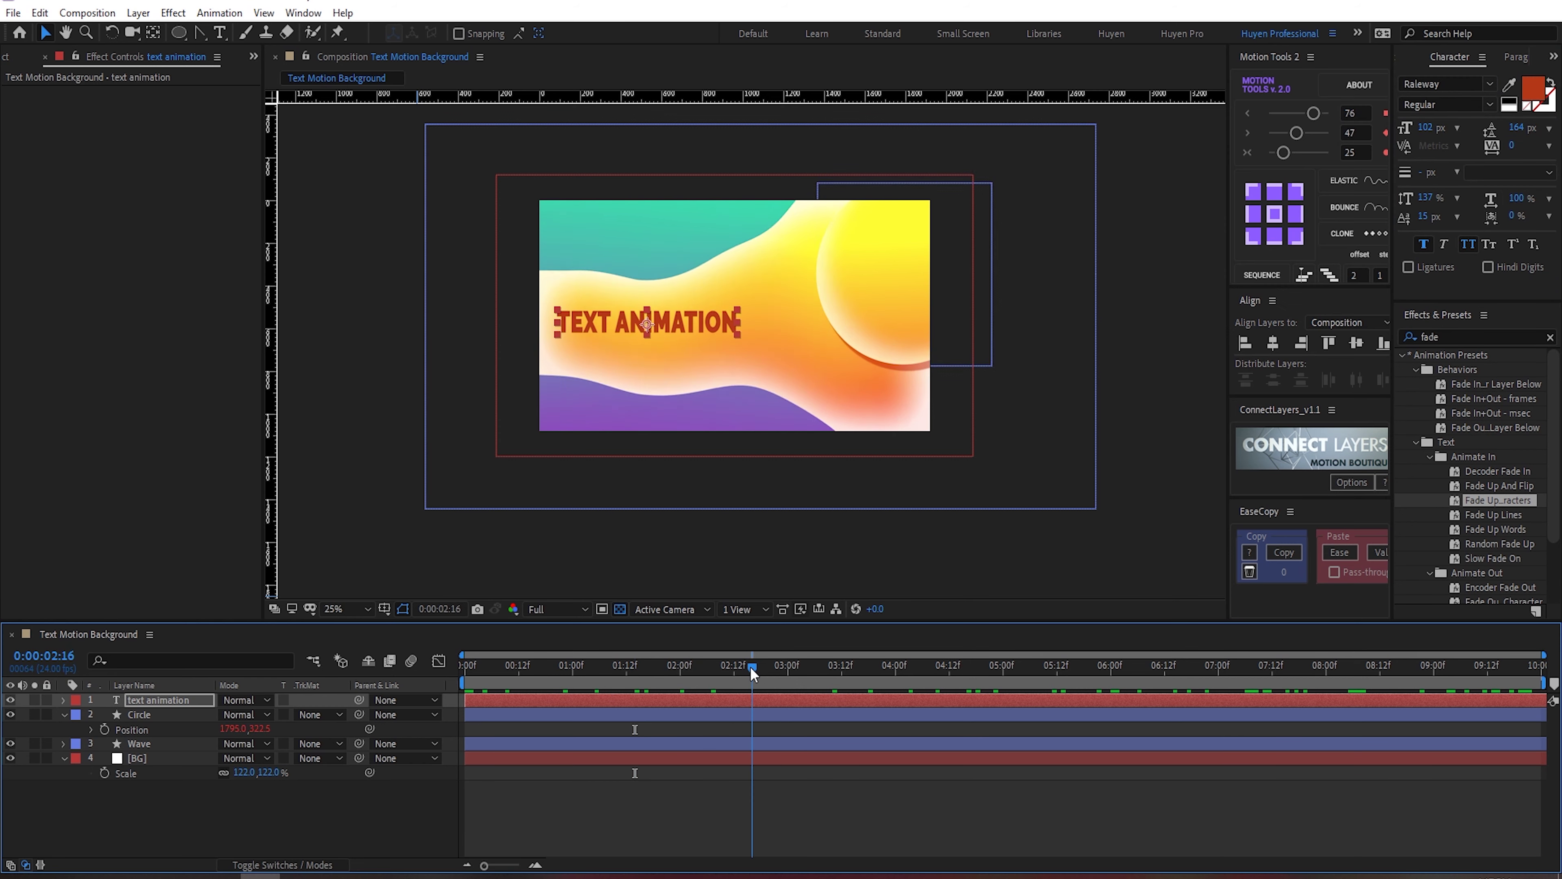
{"action": "left_click", "coordinate": [347, 811]}
{"action": "key", "text": "Home"}
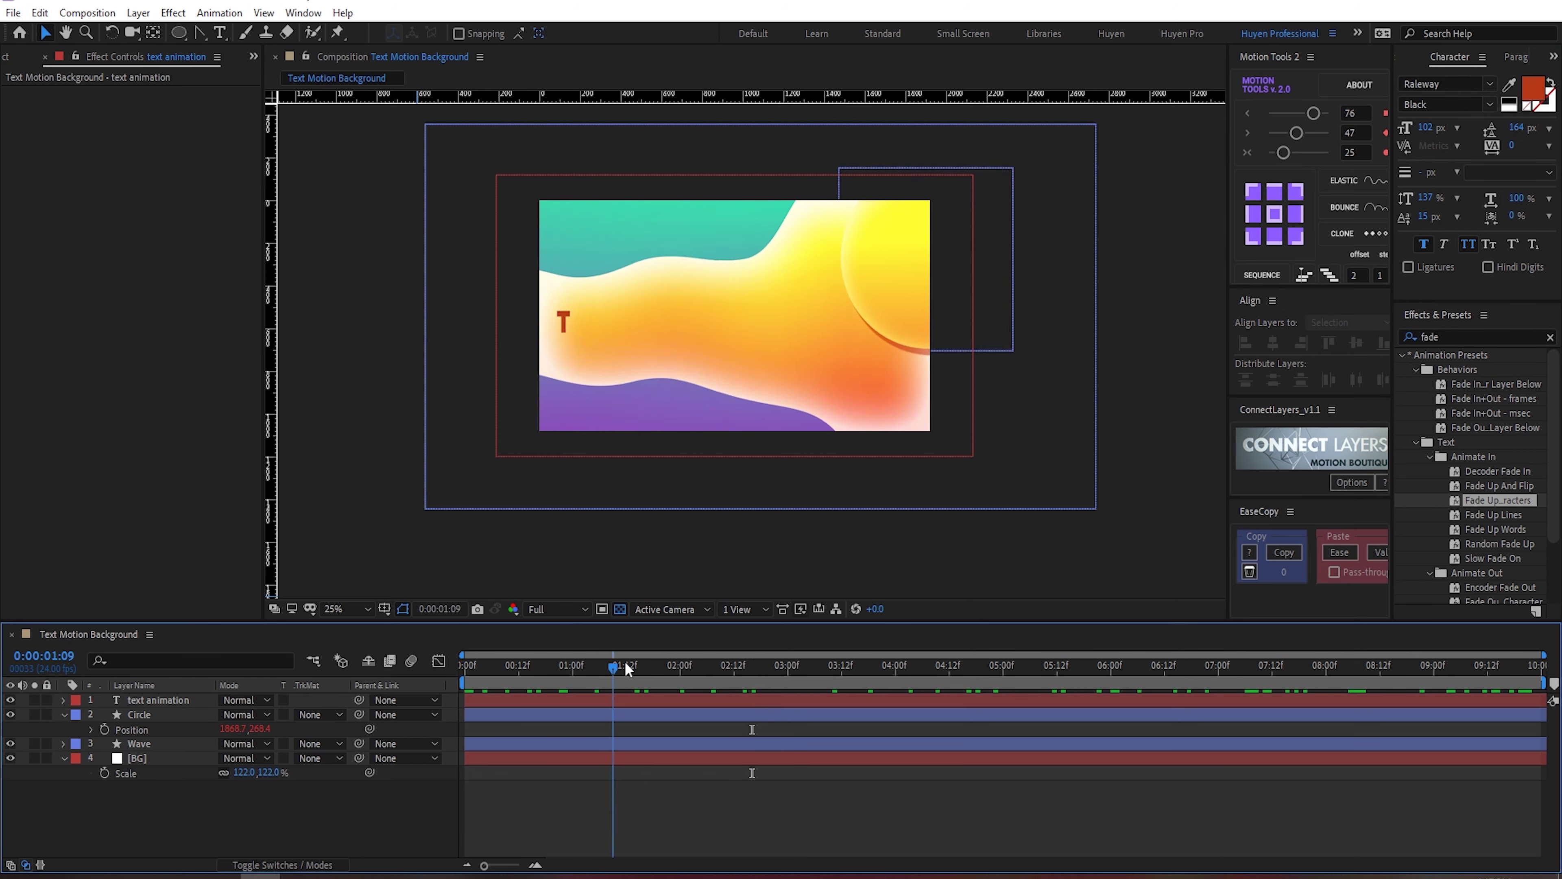
{"action": "key", "text": "space"}
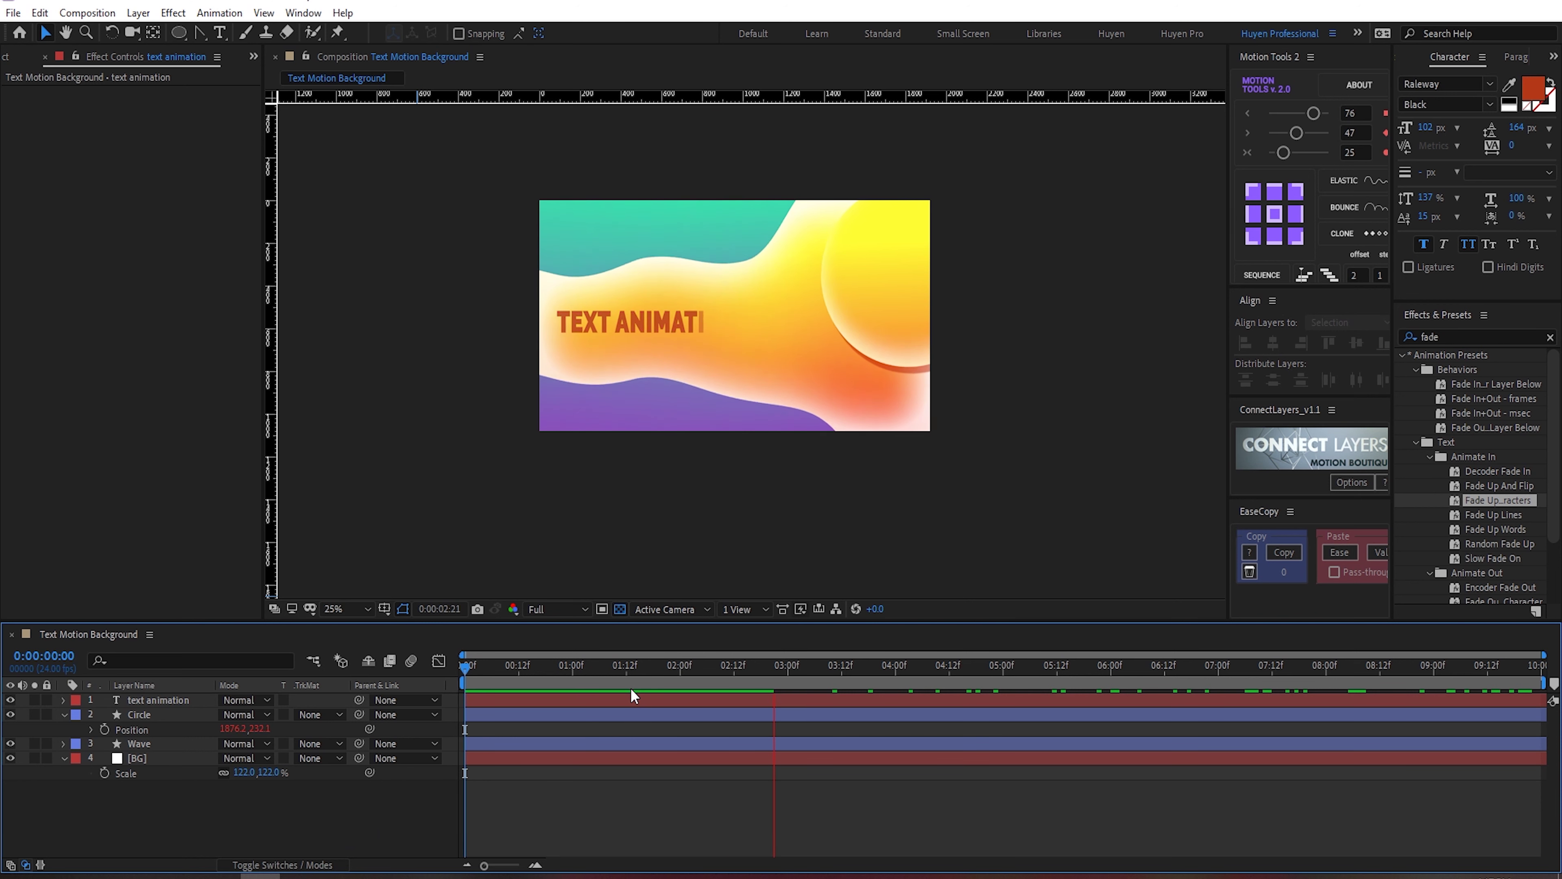
{"action": "left_click", "coordinate": [575, 666]}
{"action": "left_click_drag", "start_coordinate": [578, 669], "coordinate": [591, 670]}
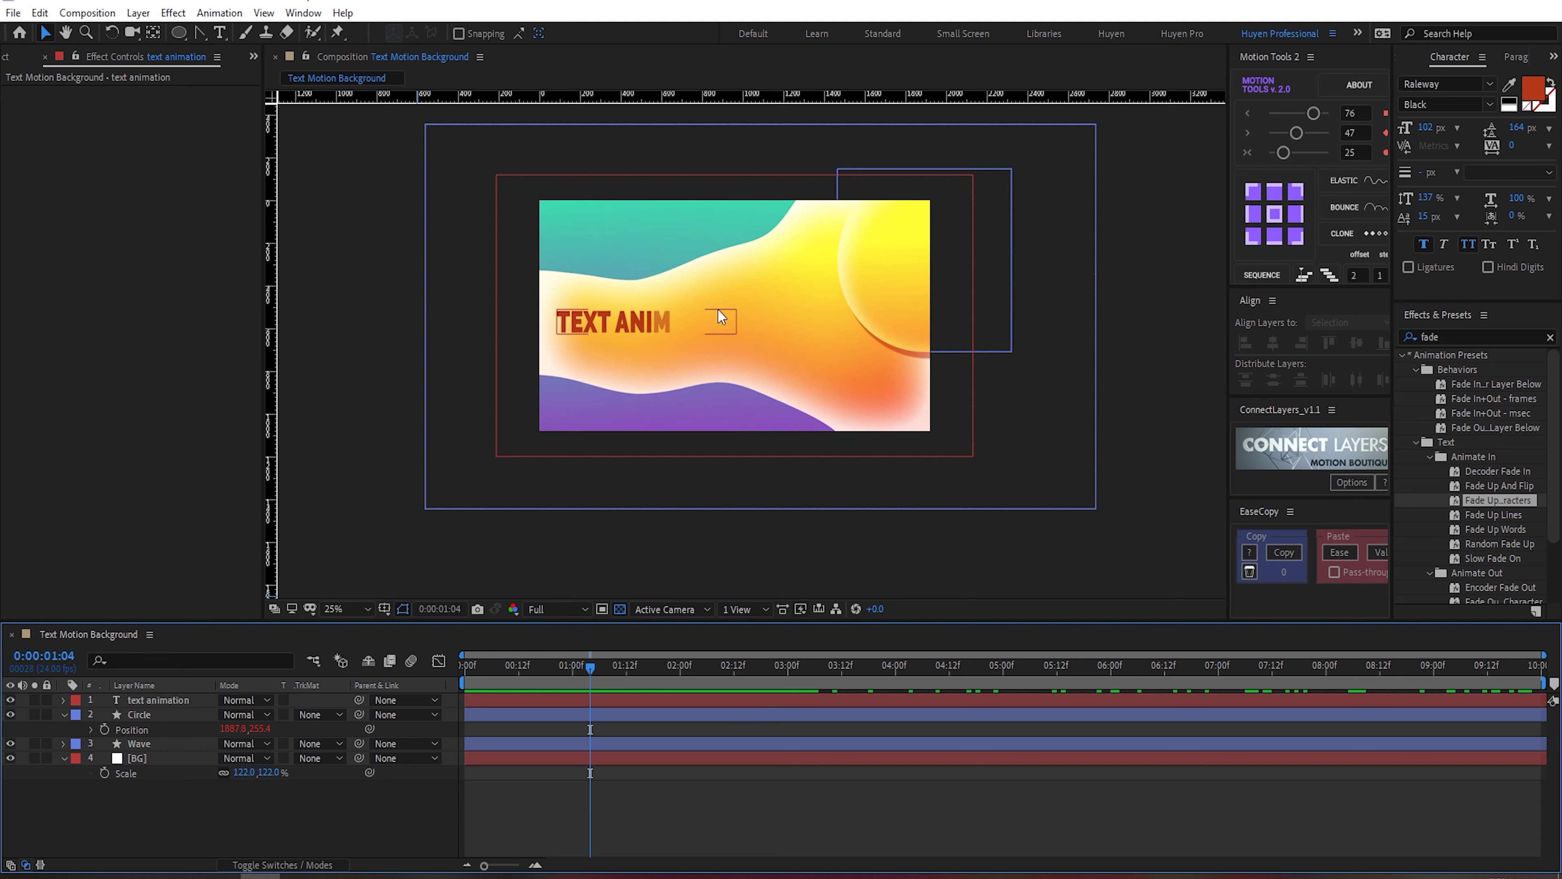
Step: Cancel the JPG still save, move the playhead to 3:11, and show the Project panel
{"action": "left_click", "coordinate": [762, 267]}
{"action": "left_click", "coordinate": [786, 328]}
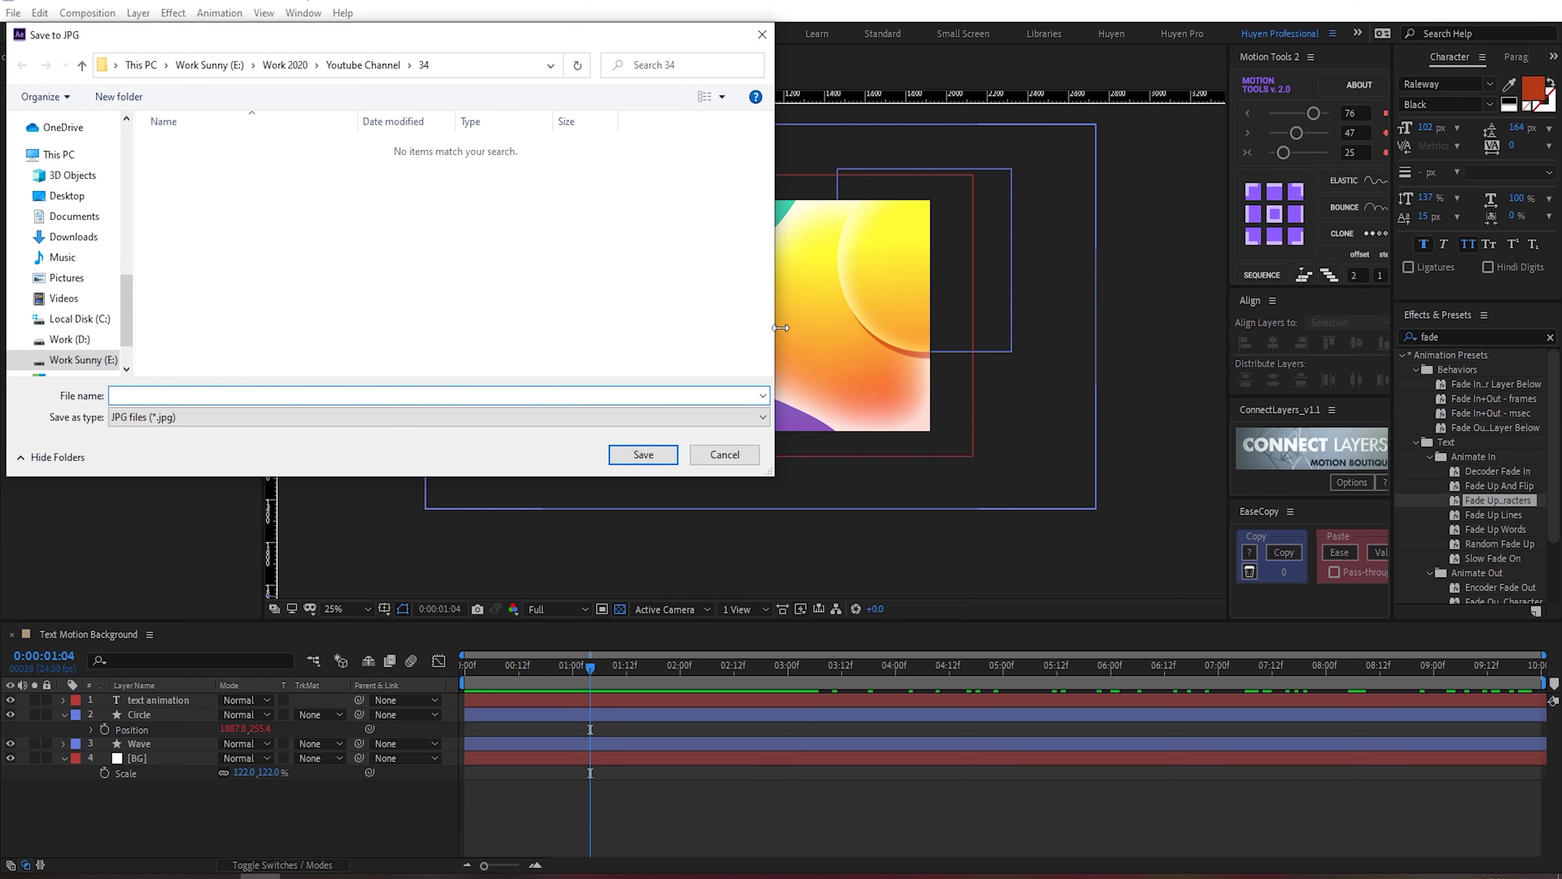
{"action": "key", "text": "Escape"}
{"action": "left_click_drag", "start_coordinate": [623, 664], "coordinate": [836, 664]}
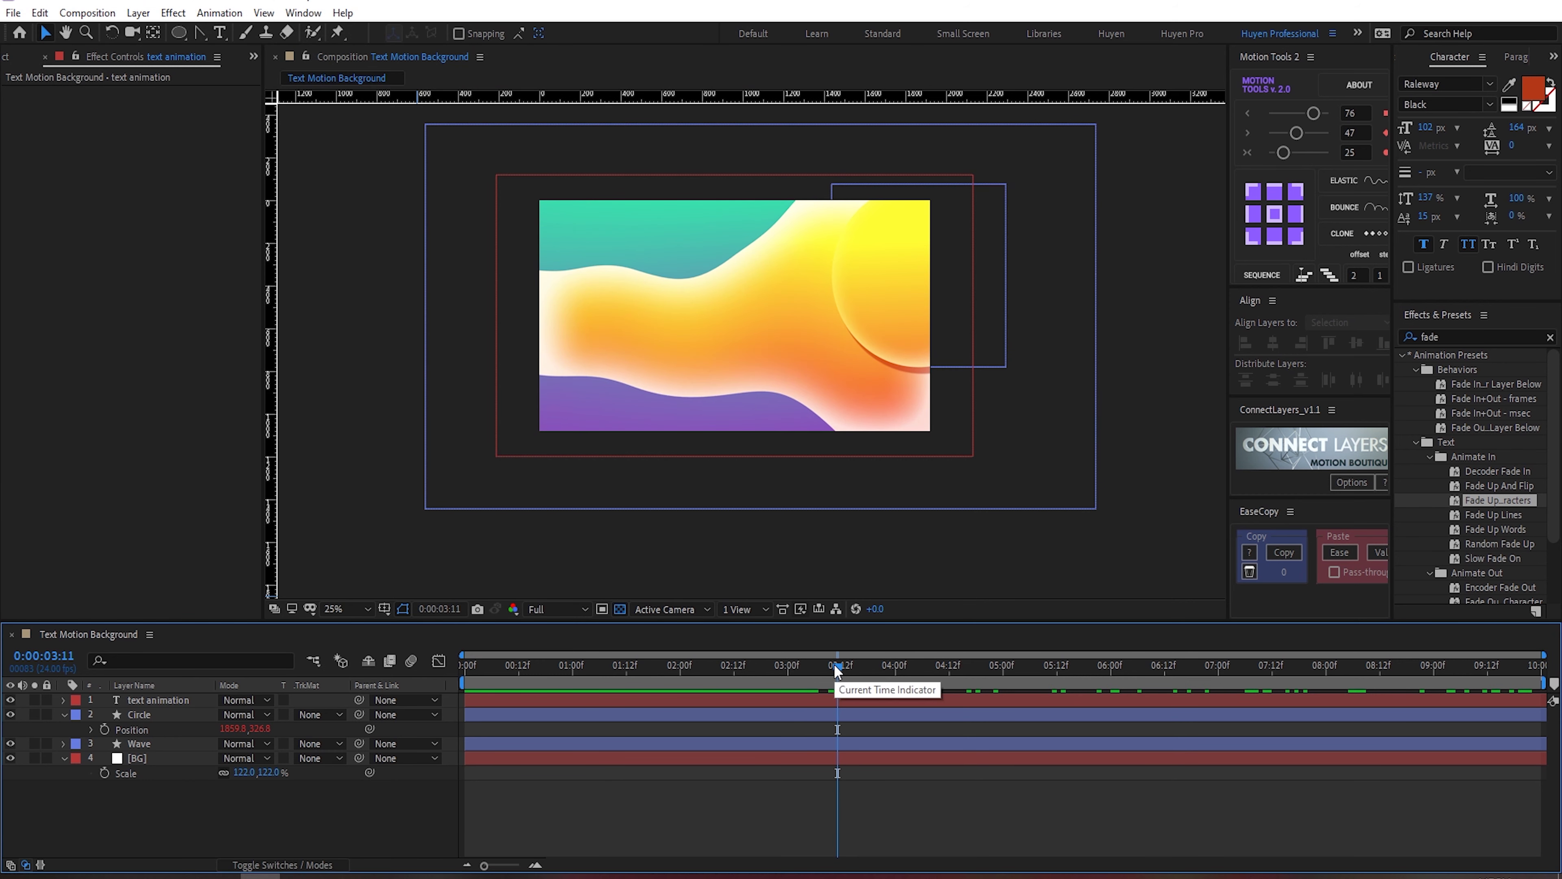
{"action": "left_click", "coordinate": [17, 61]}
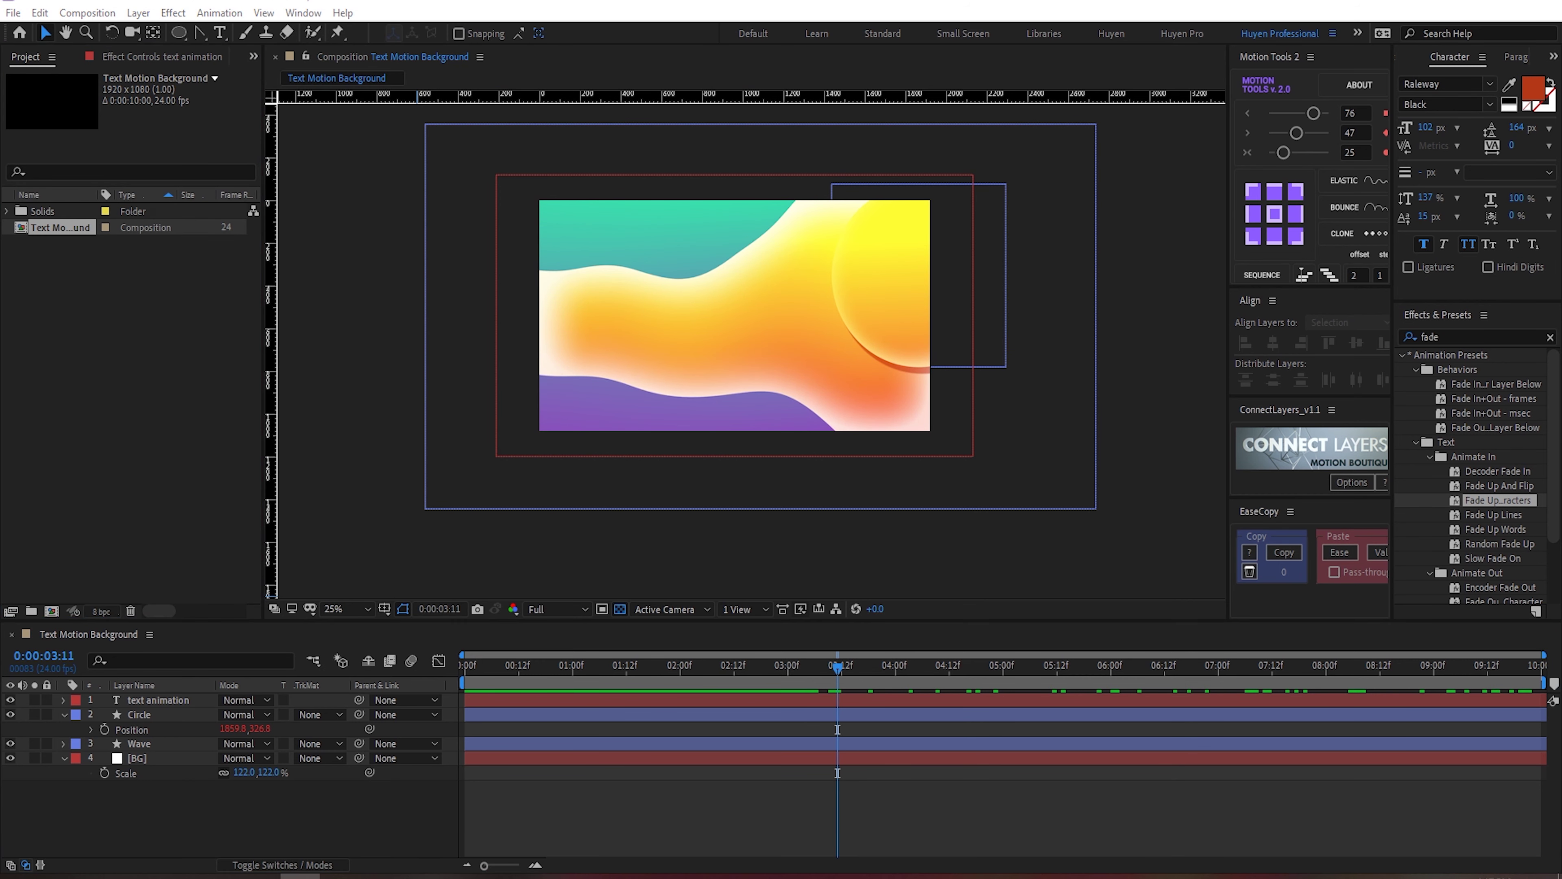